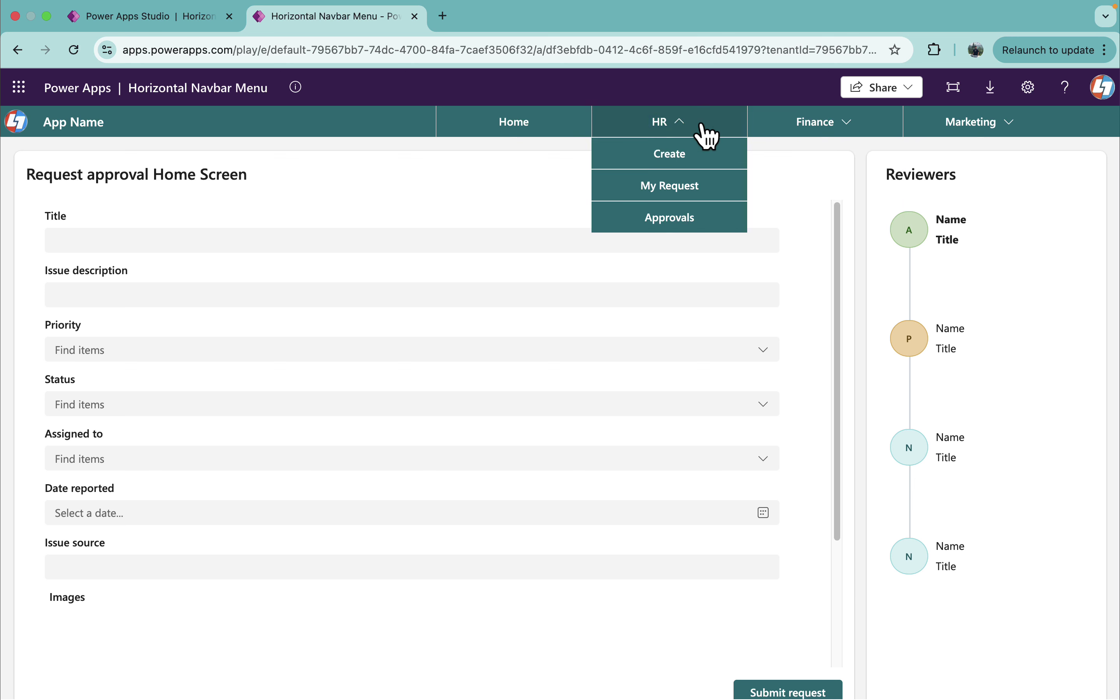
Test the navbar in the running app by going to My Request under HR and returning to Home
left_click(662, 186)
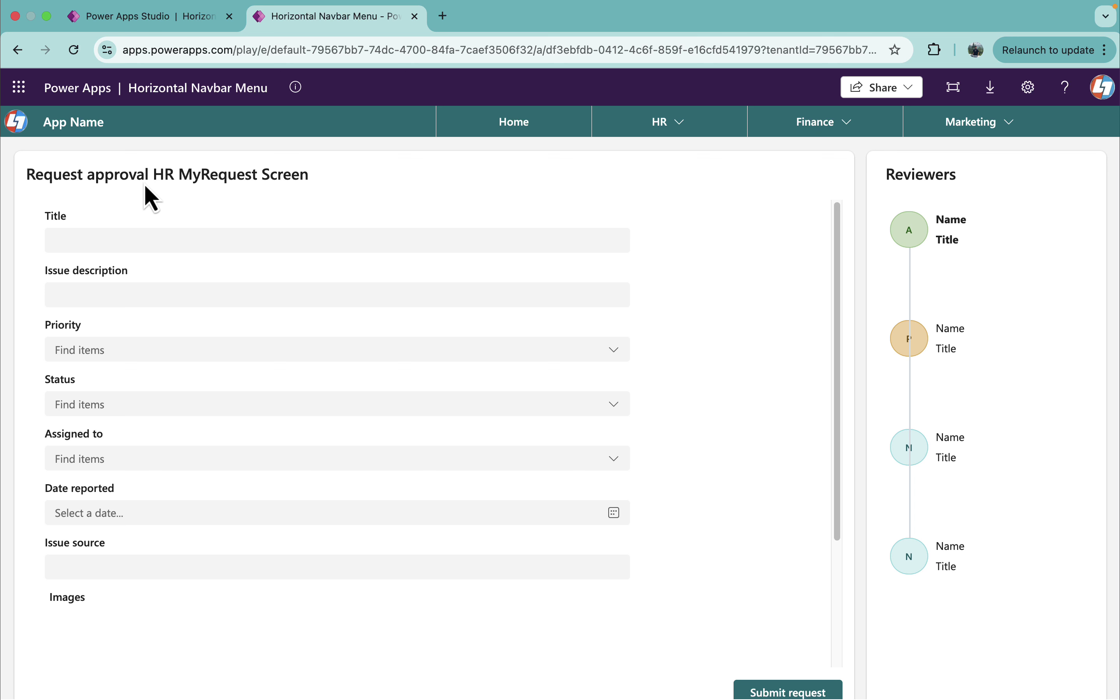
left_click(521, 123)
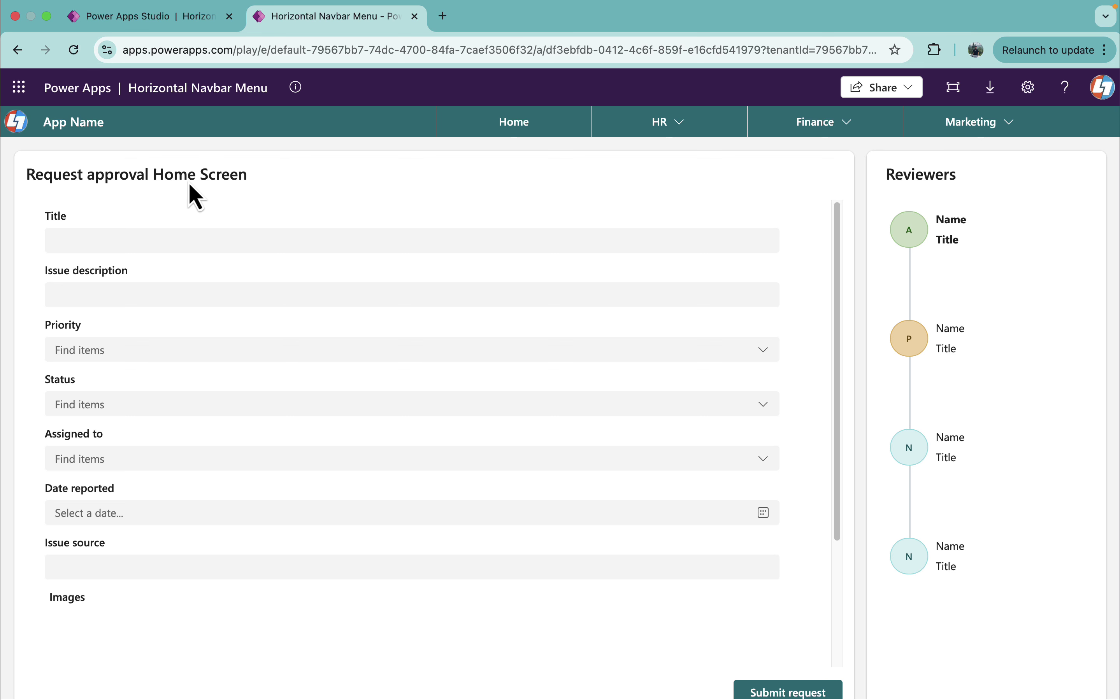
Switch to the Power Apps Studio editor and examine the App object's Formulas and OnStart properties
left_click(145, 29)
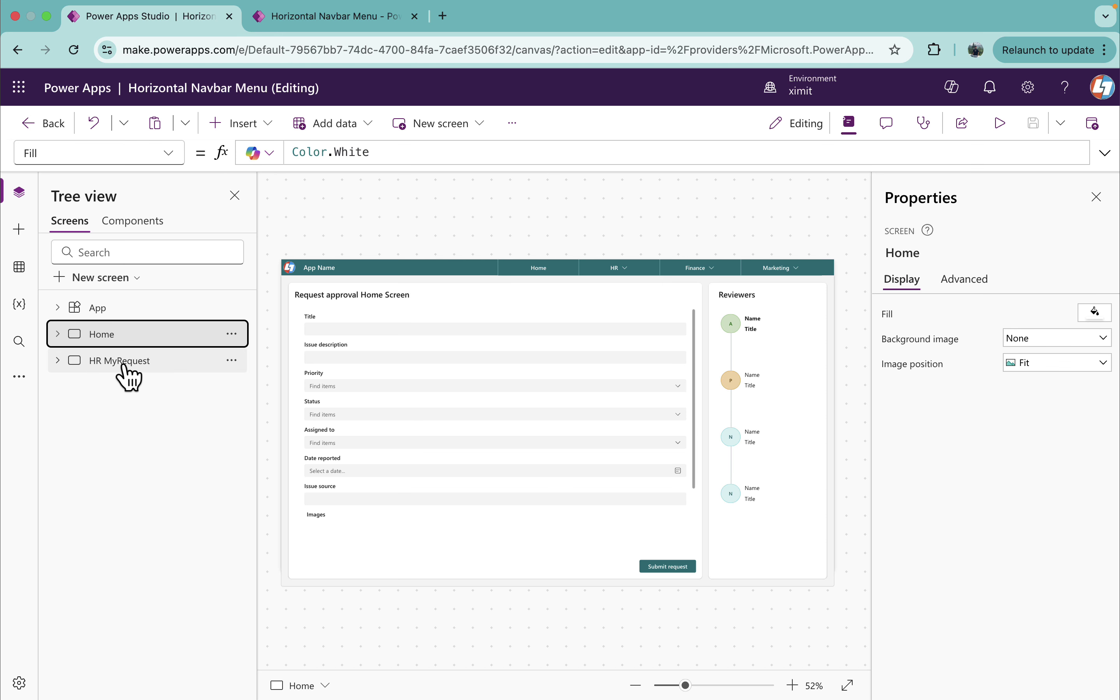
left_click(111, 310)
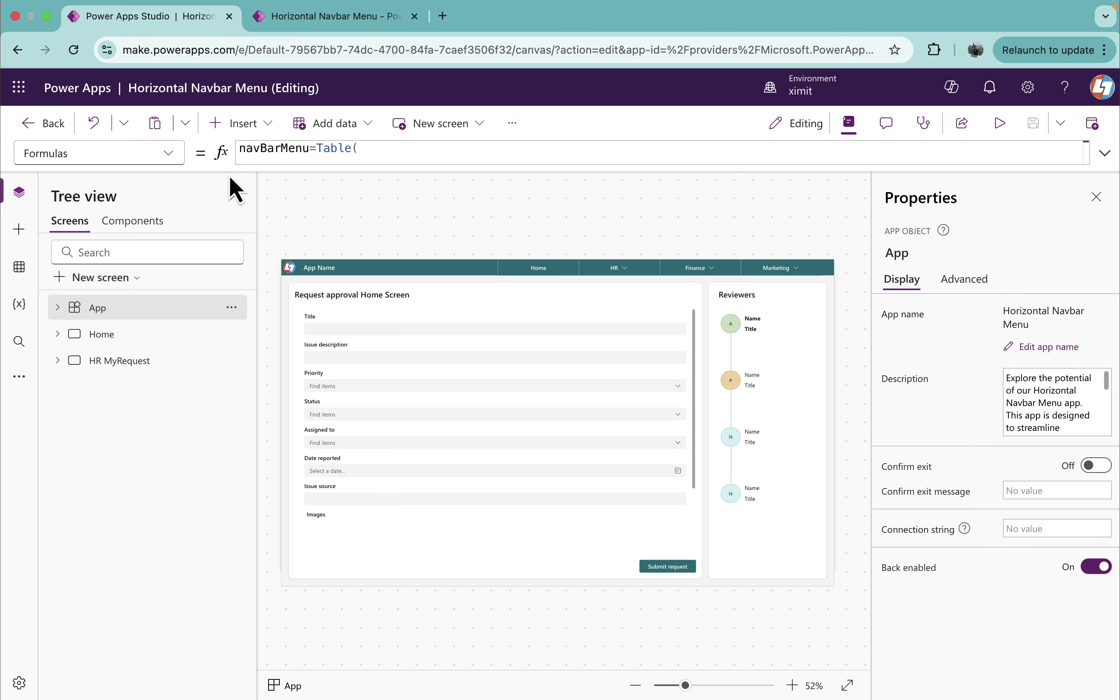
left_click(1105, 156)
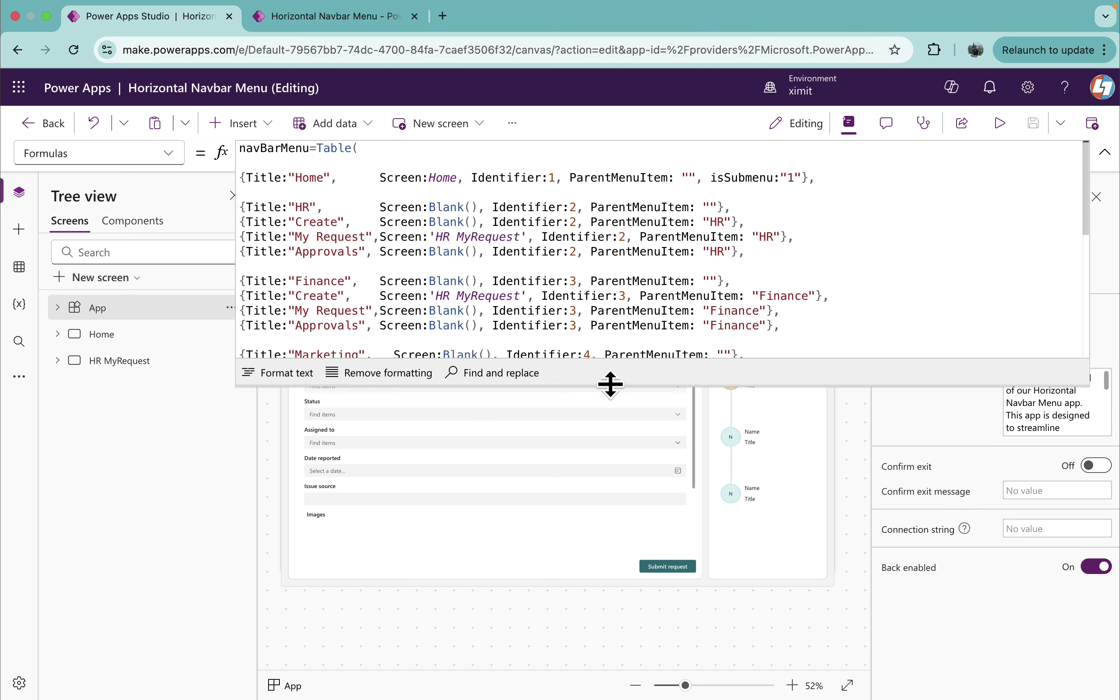
left_click_drag(610, 384, 611, 461)
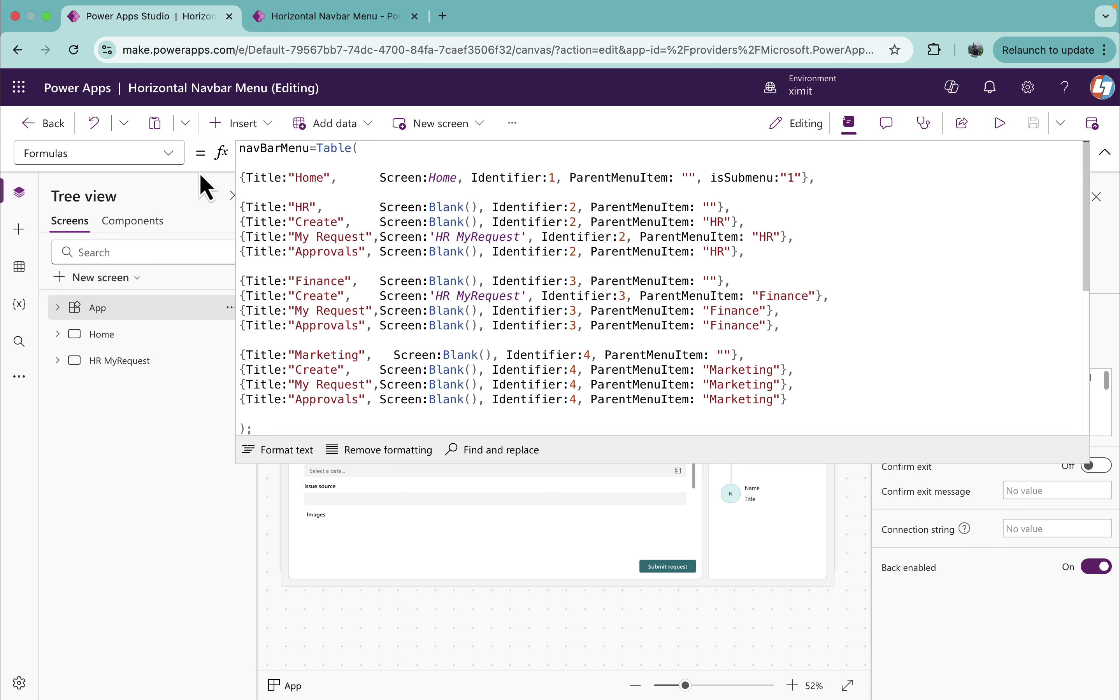
left_click(172, 156)
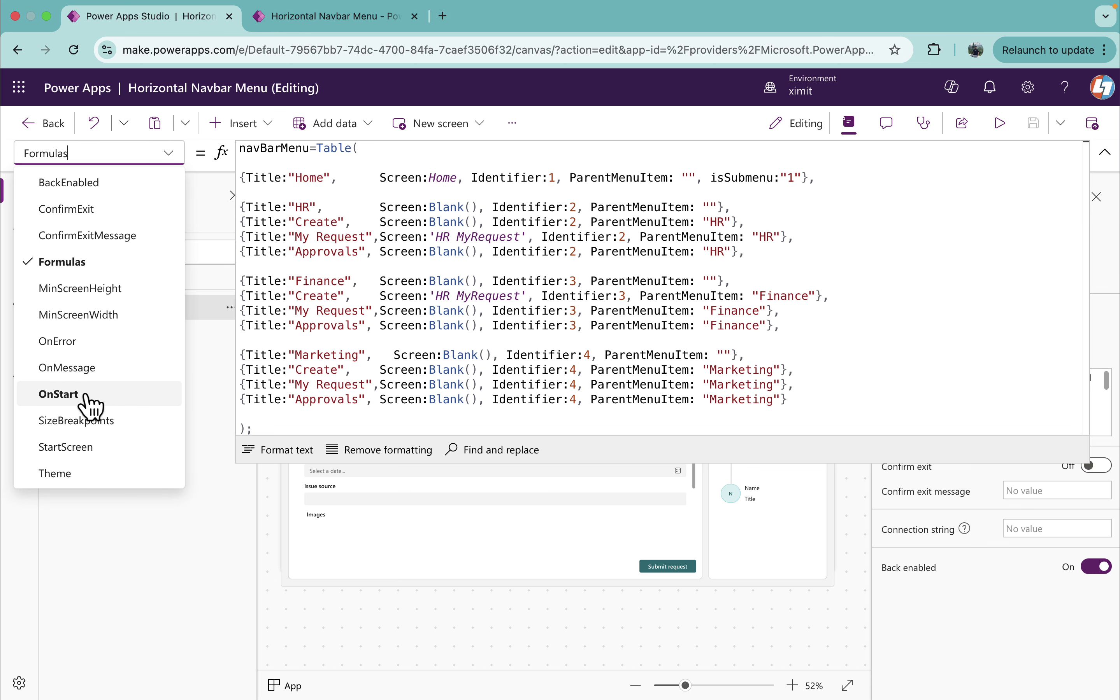
left_click(59, 395)
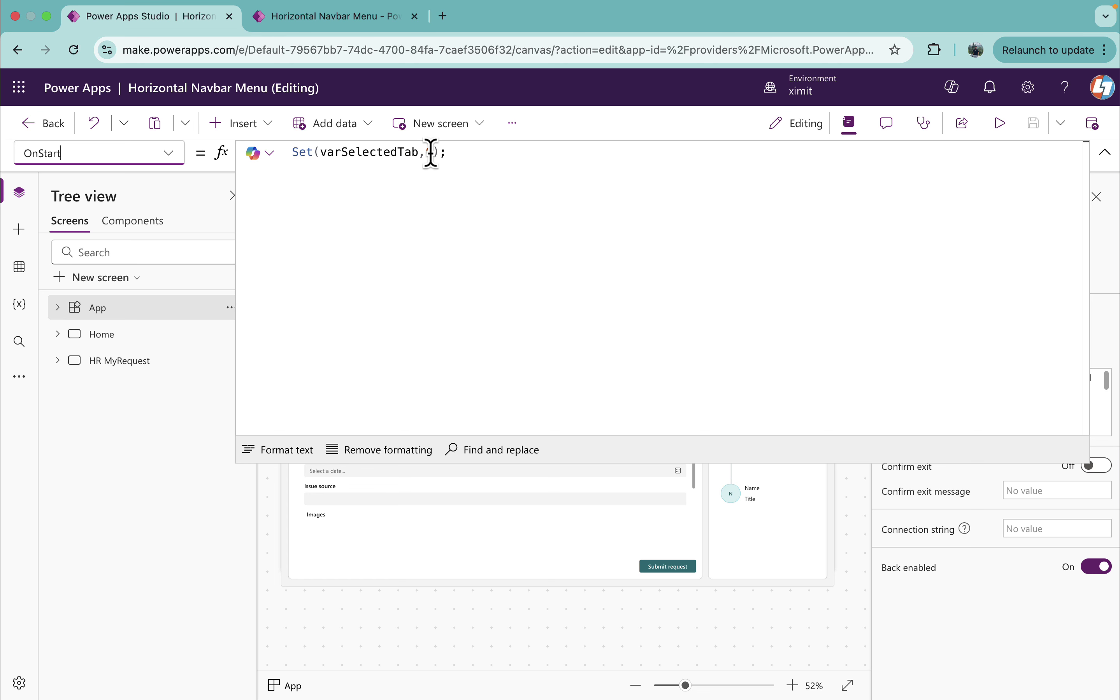
Create a new component and rename it topNav
left_click(131, 222)
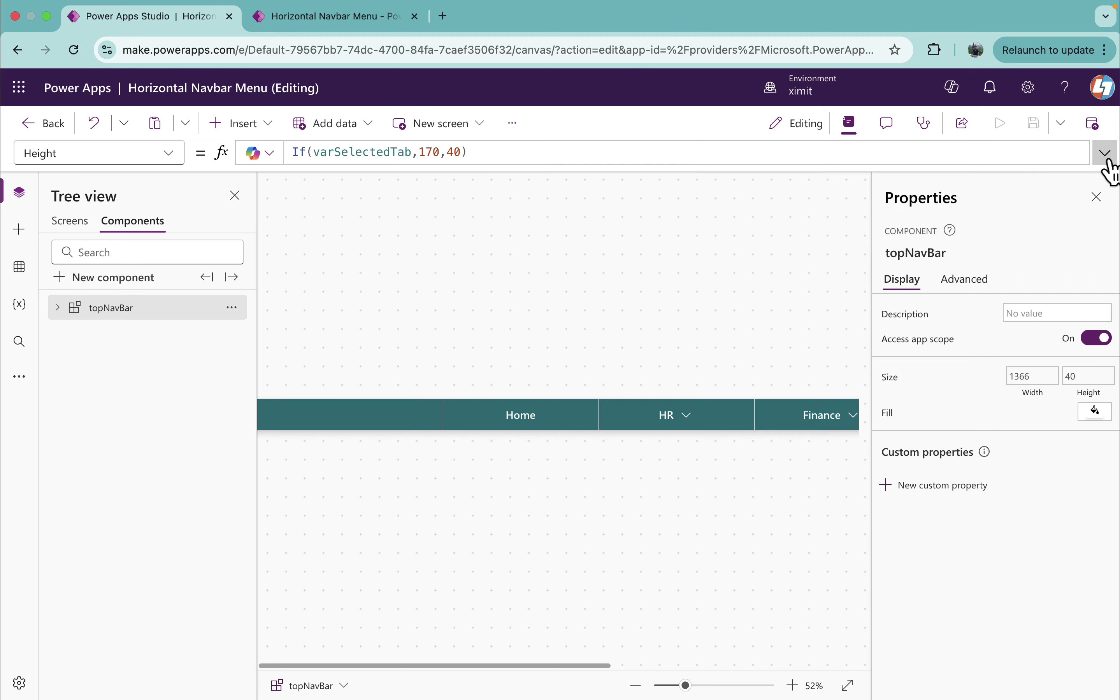
left_click(107, 278)
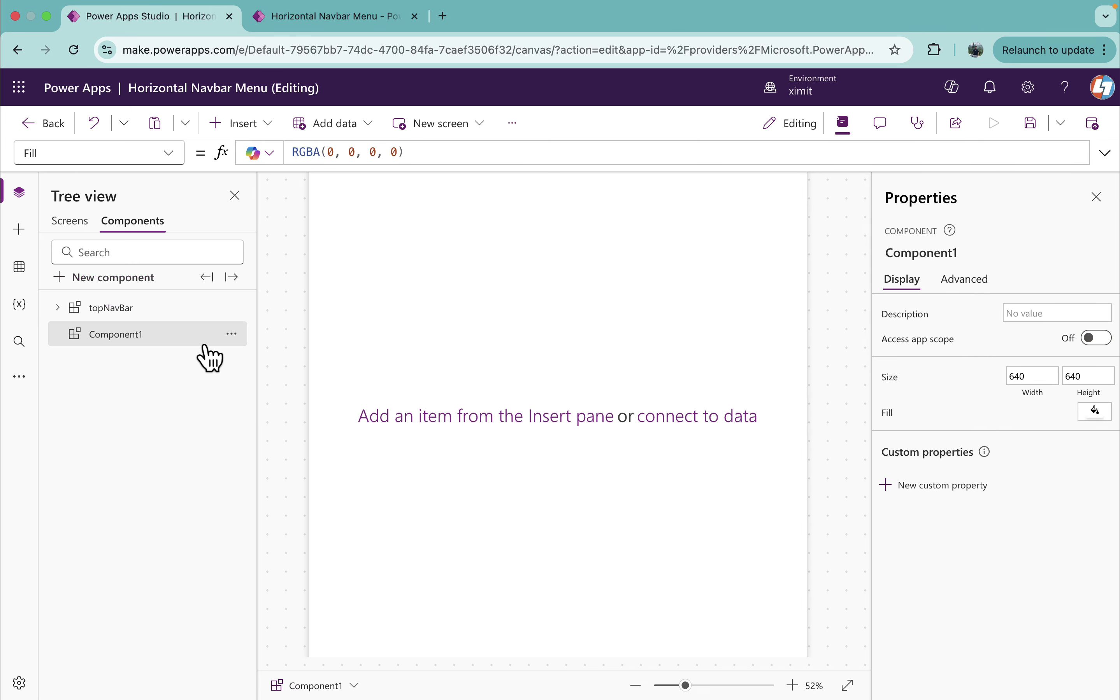
double_click(152, 336)
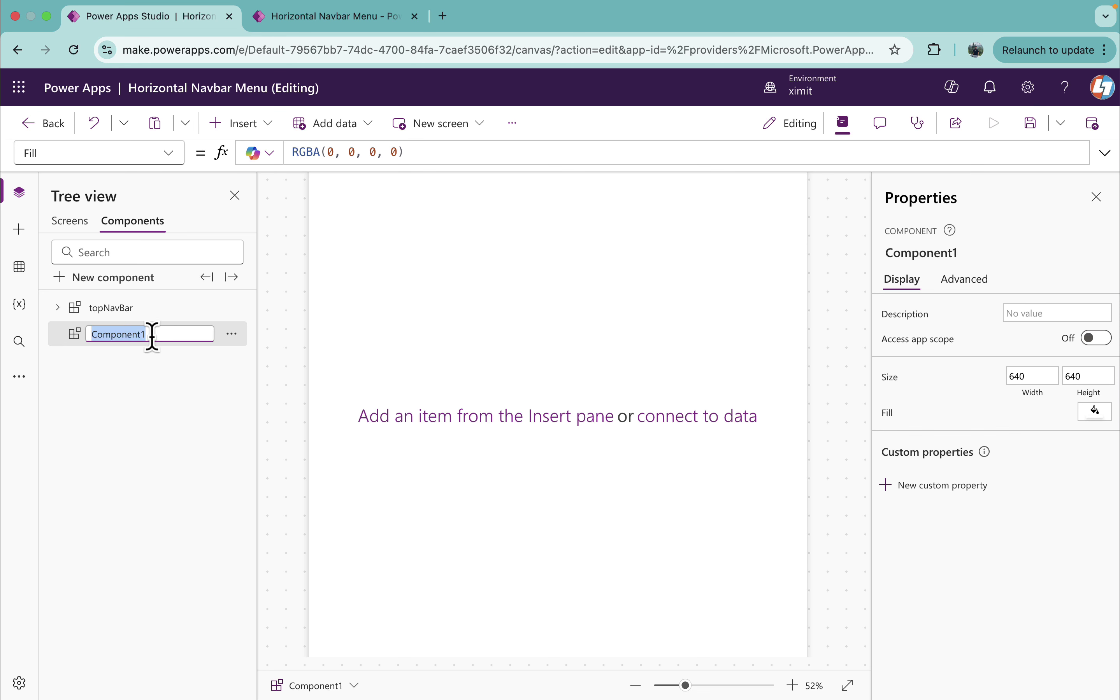
type("top")
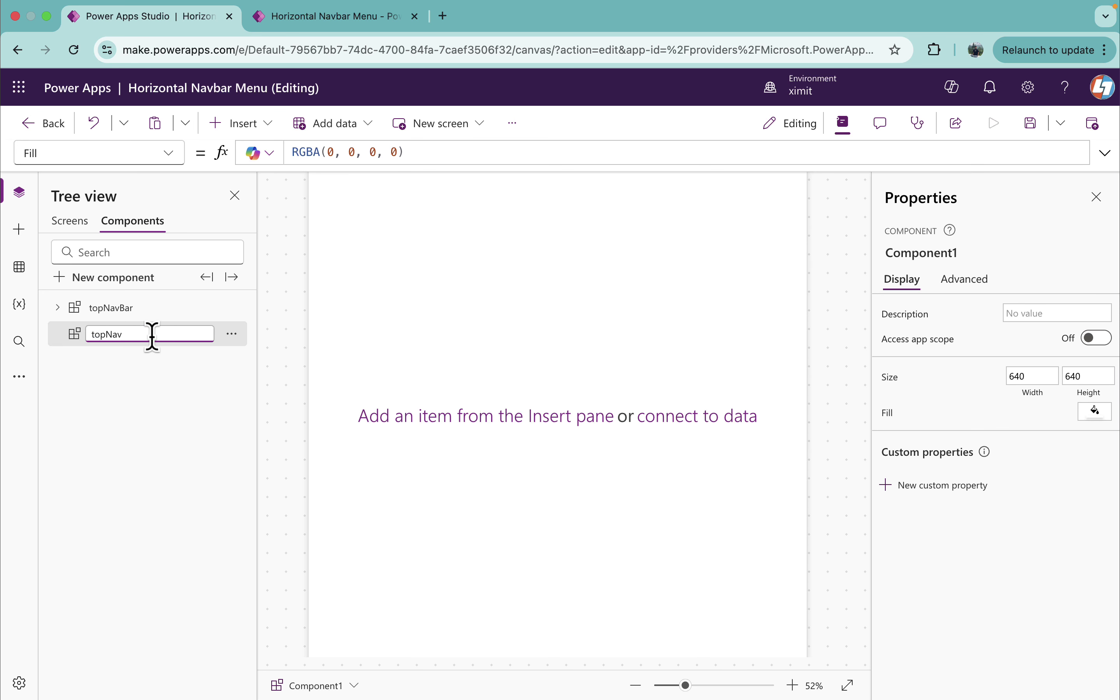
type("Nav")
key("Return")
Set the topNav component's Width property to App.Width
left_click(93, 155)
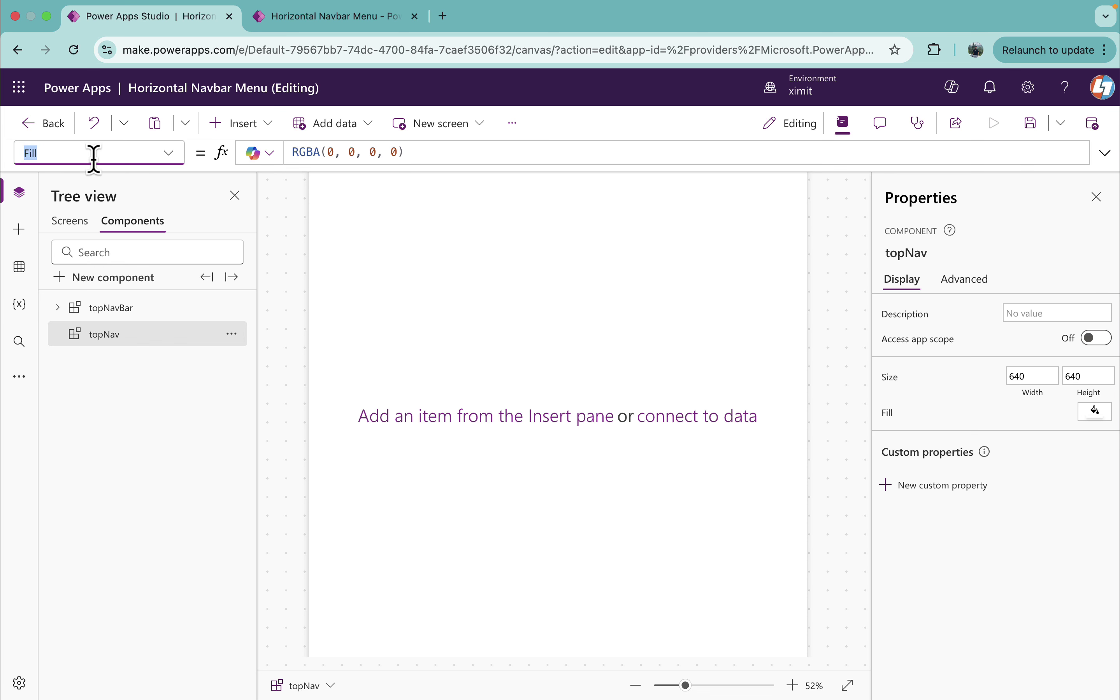
type("w")
key("Return")
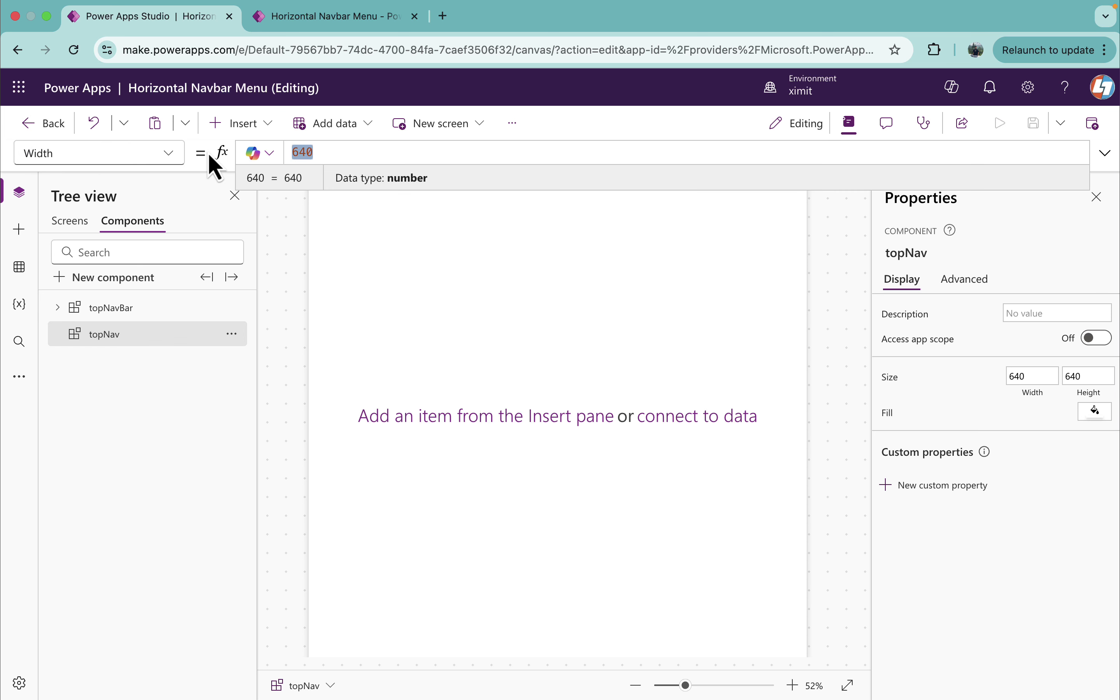
type("App.Width")
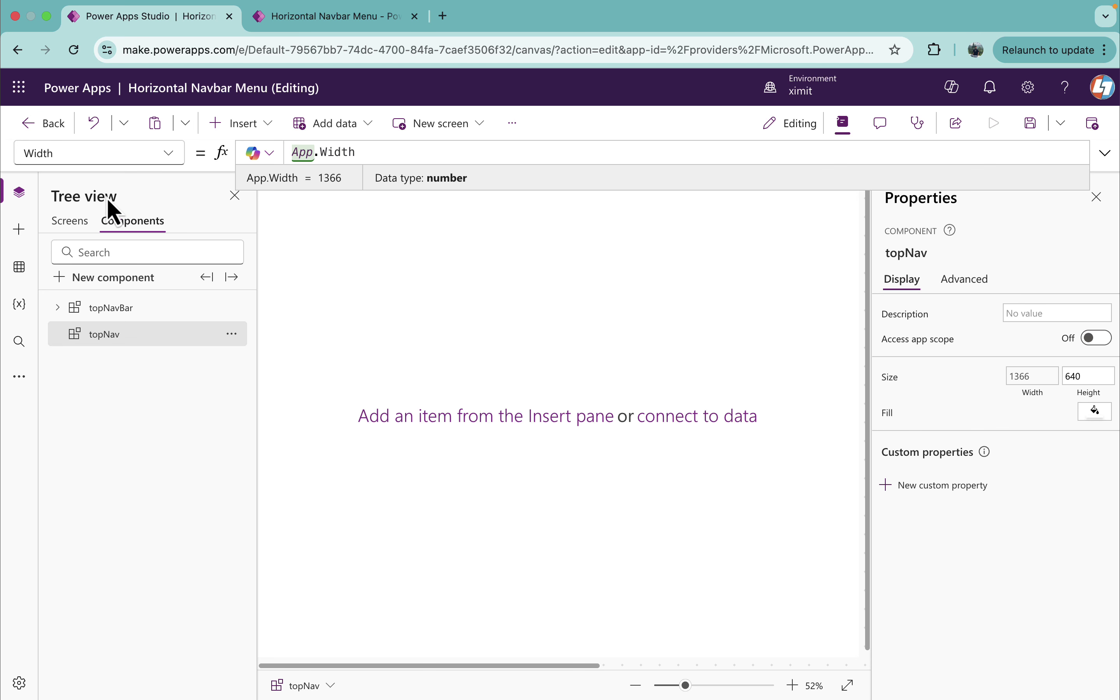
Set the topNav component's Height to 40 and turn on its access to the app scope
left_click(85, 156)
type("h")
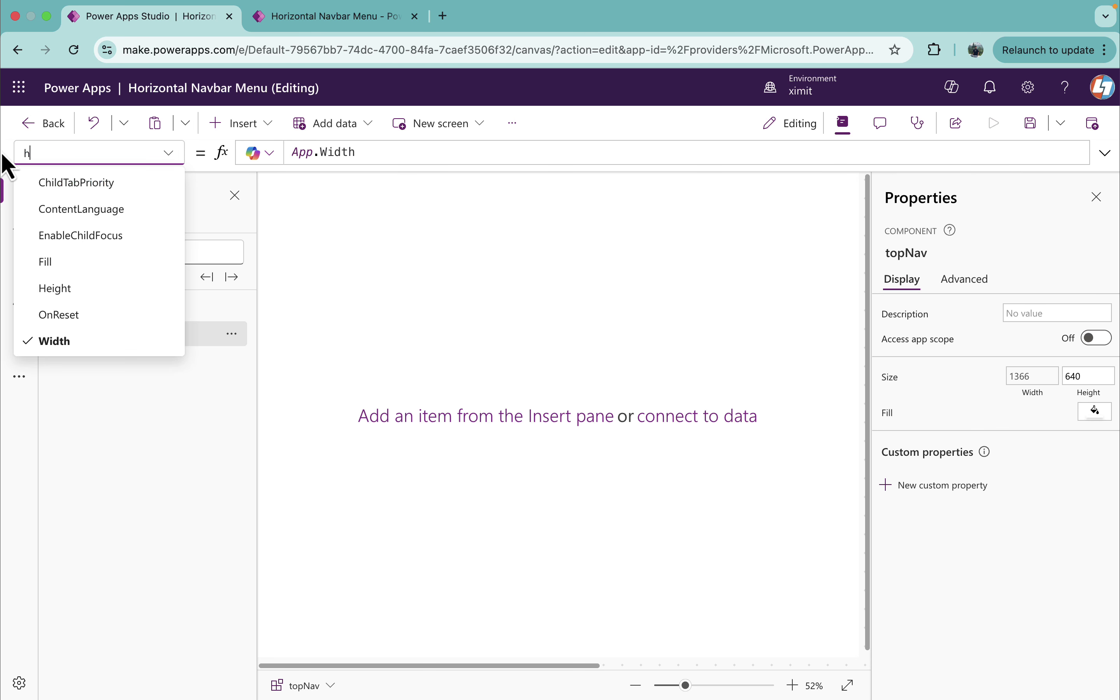
type("e")
key("Tab")
left_click_drag(331, 158, 268, 151)
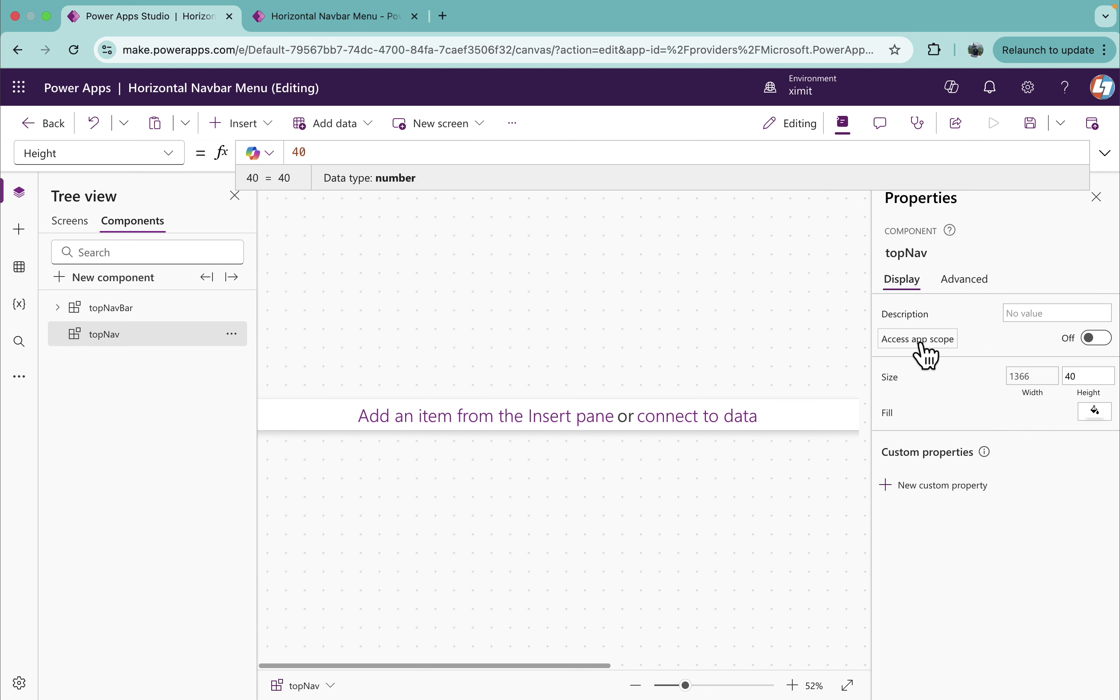
left_click(1101, 340)
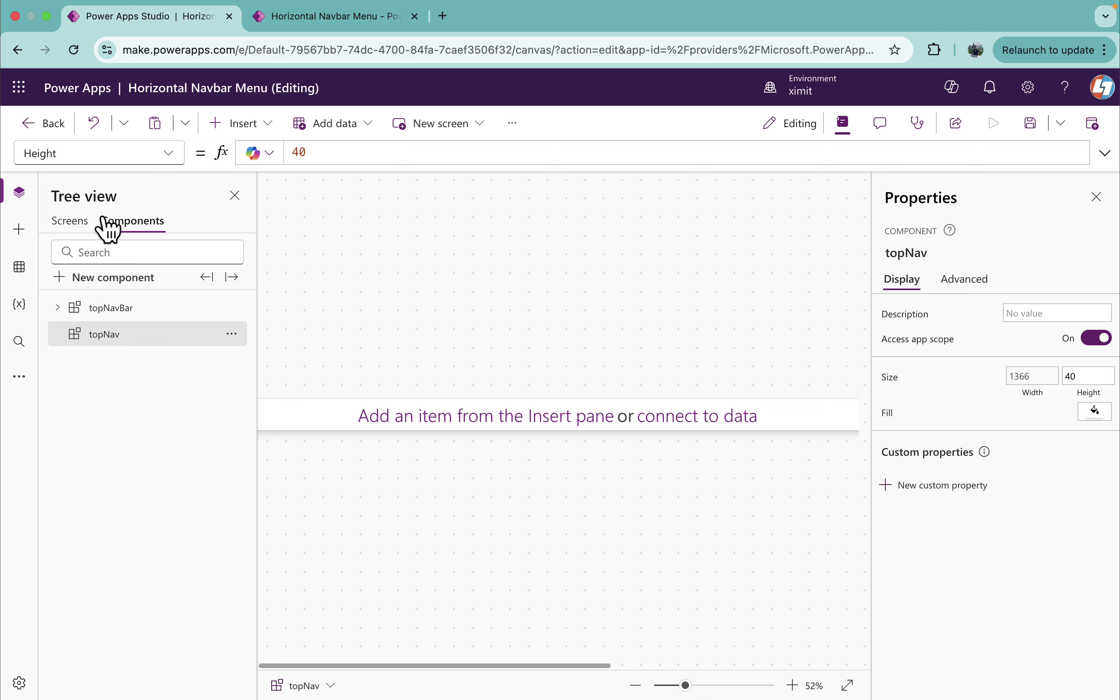
Review the App object's Formulas property among the screens and return to the topNav component
left_click(74, 222)
left_click(122, 312)
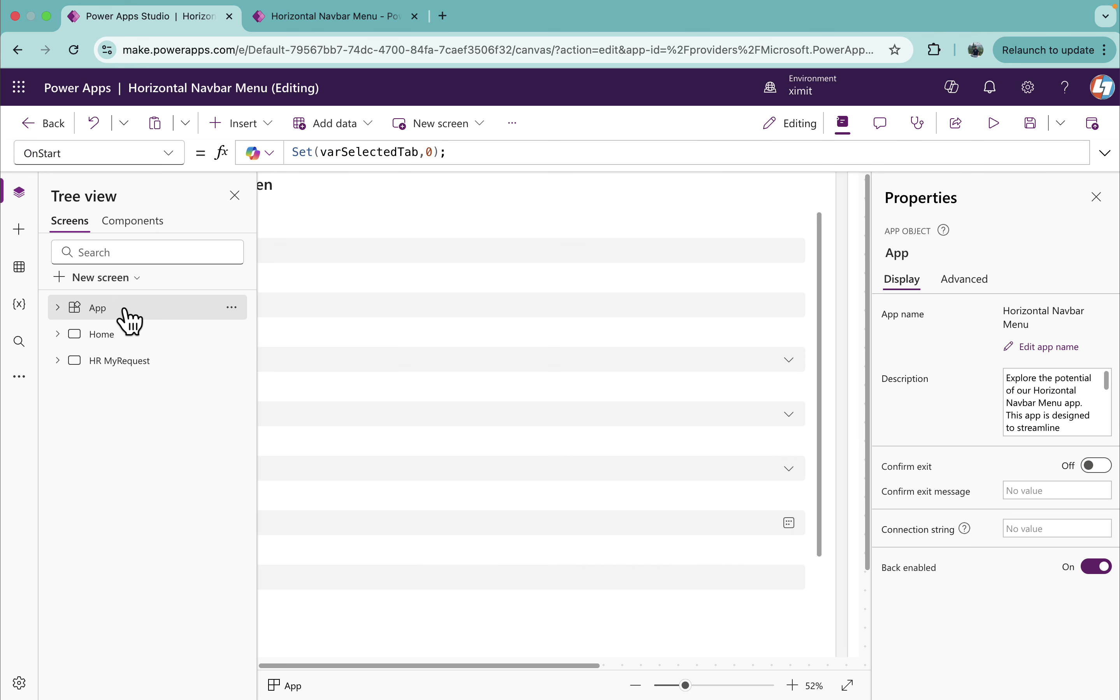
left_click(170, 160)
left_click(91, 259)
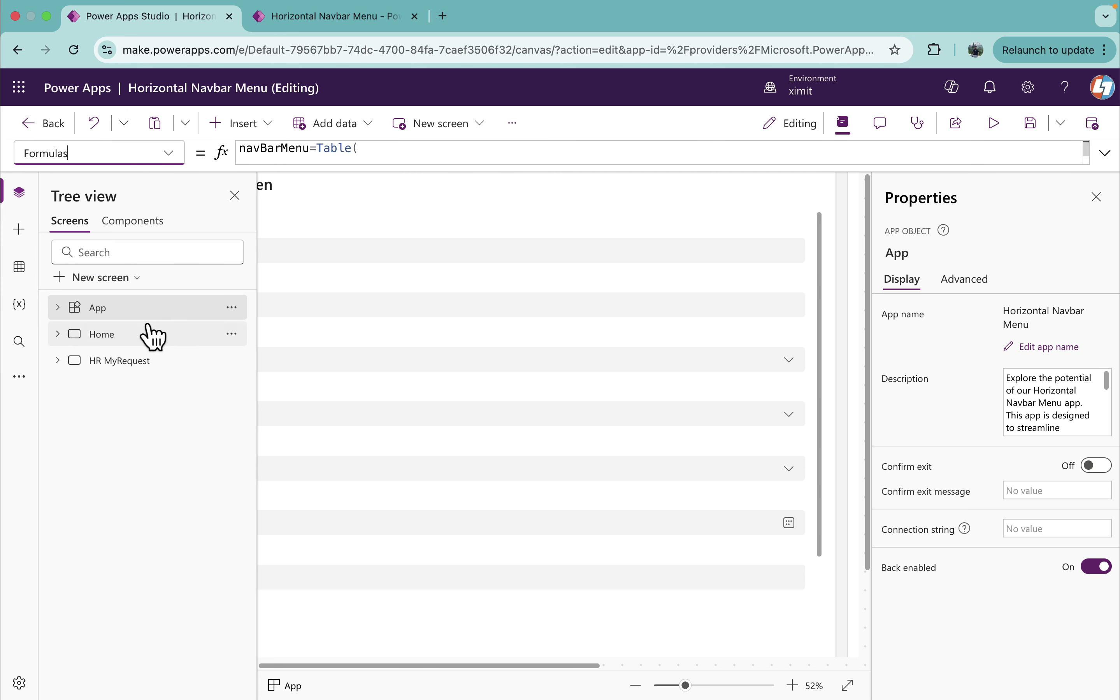
left_click(151, 231)
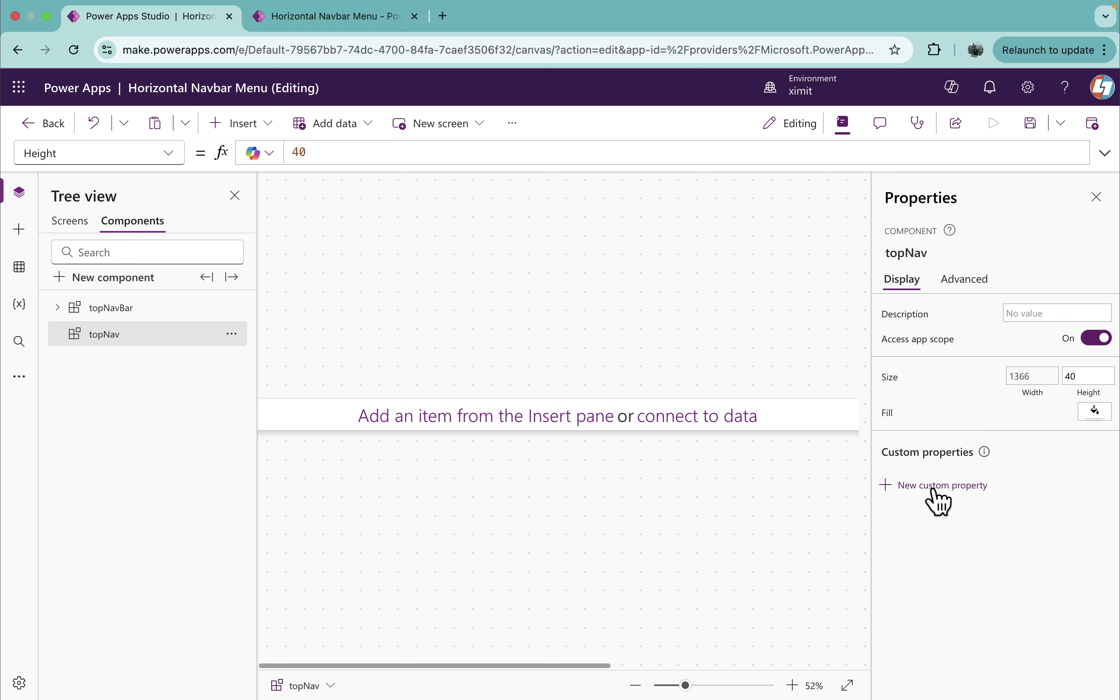
Choose a transparent fill for the topNav component
left_click(1095, 413)
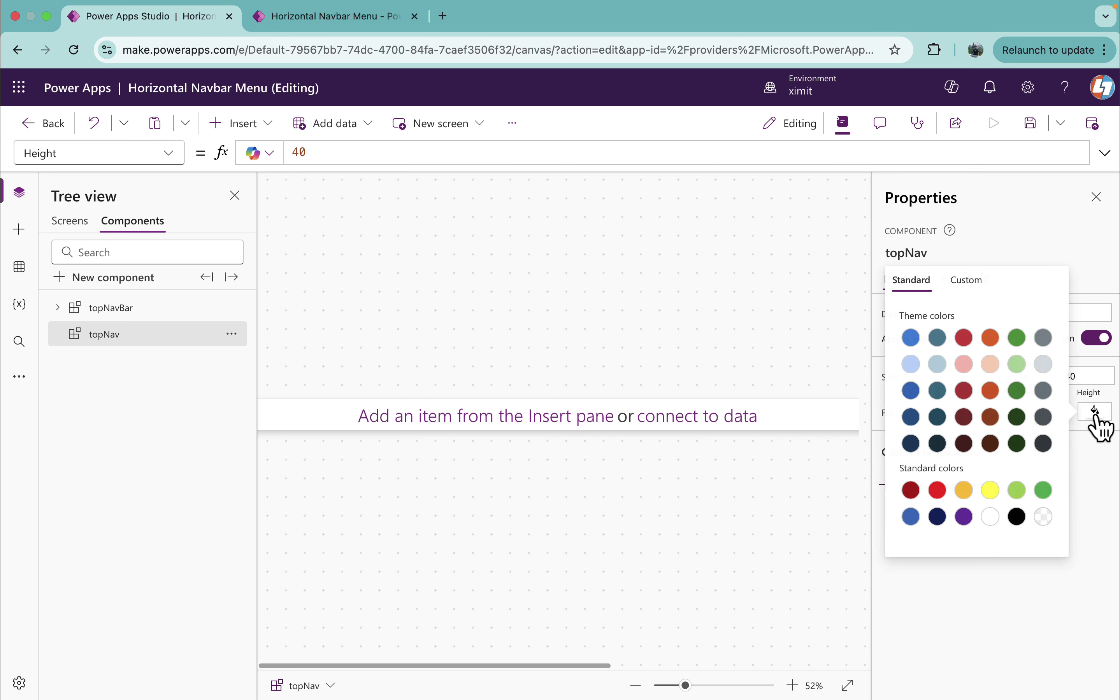
left_click(1018, 518)
left_click(1042, 518)
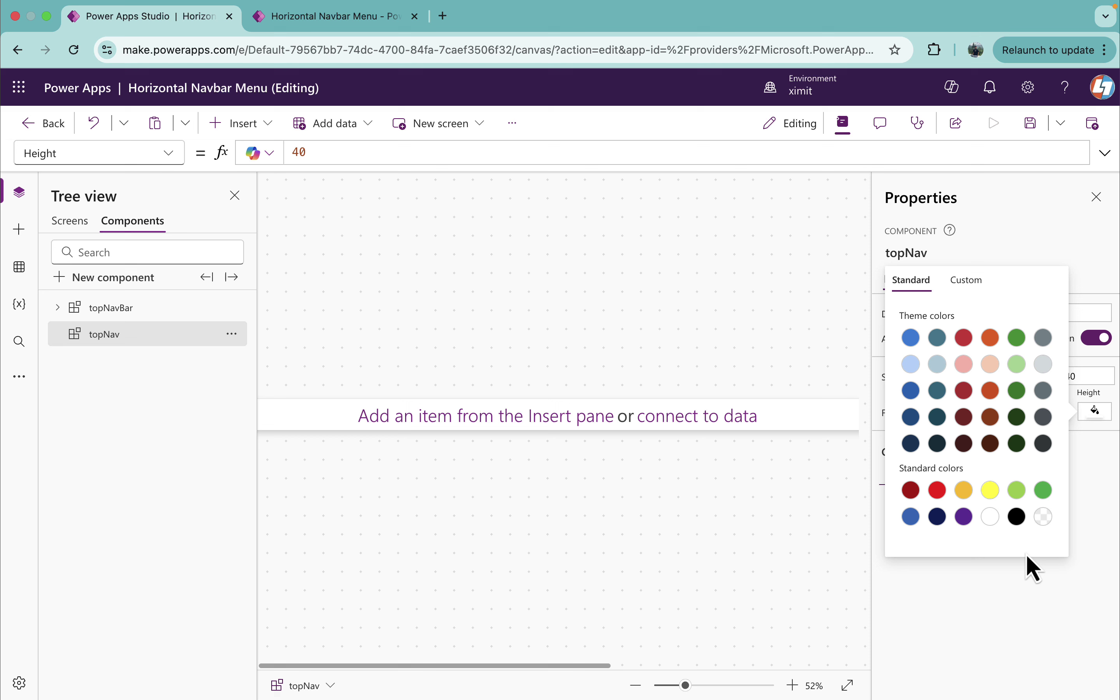
left_click(1015, 595)
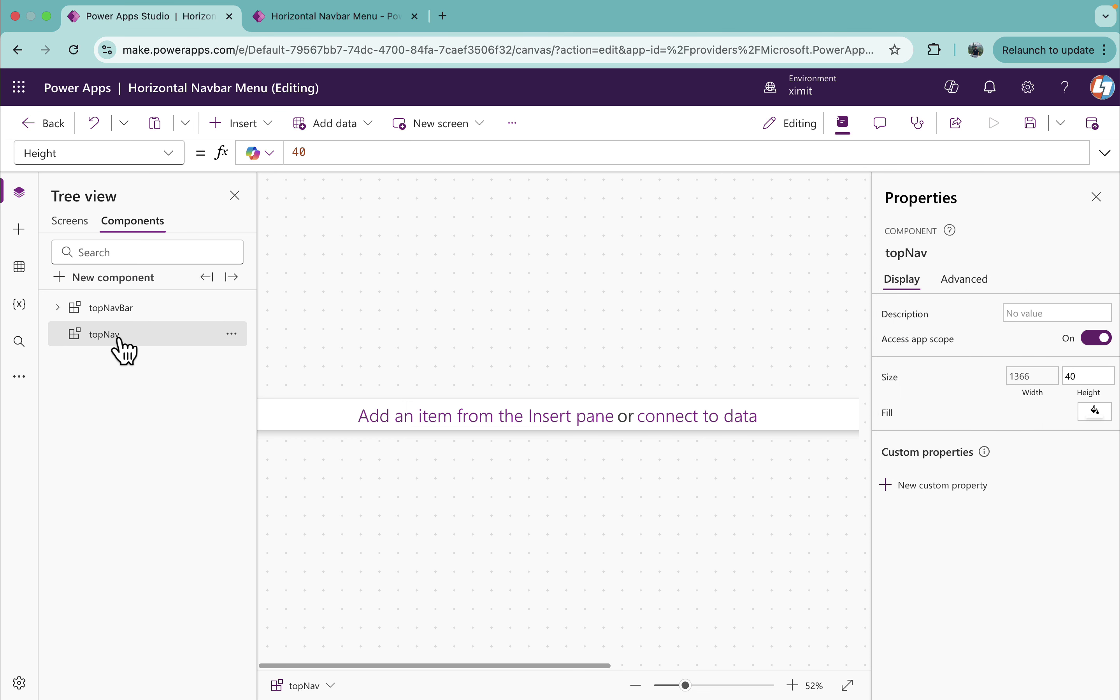
Insert a blank horizontal gallery into topNav and rename it mainMenu
left_click(262, 133)
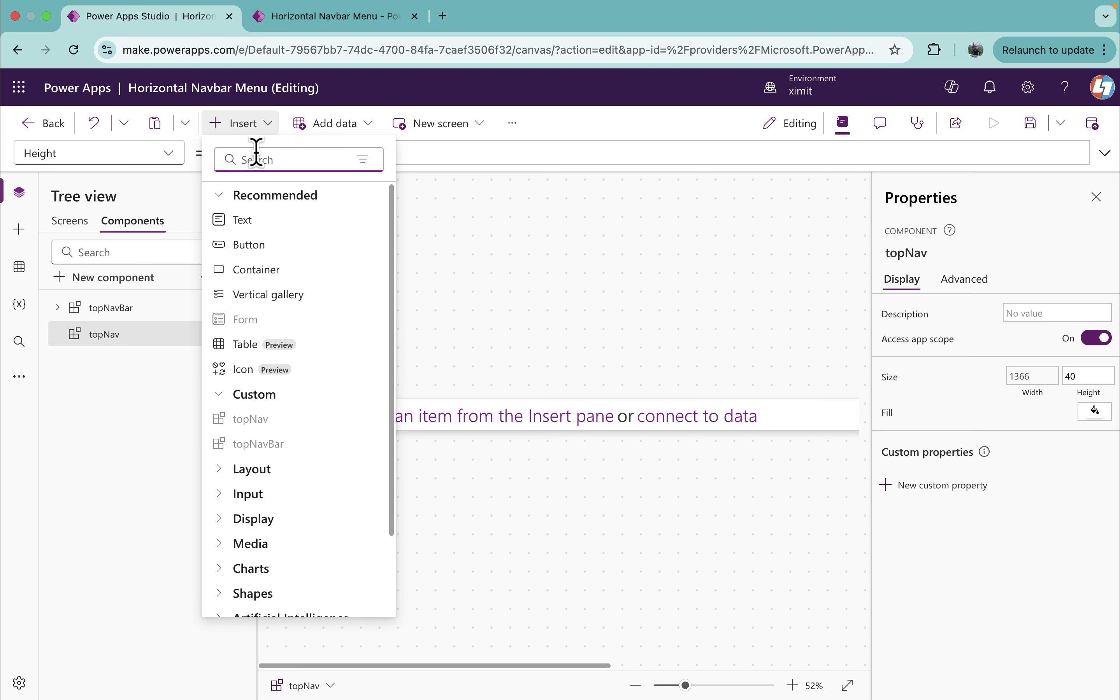
type("ho")
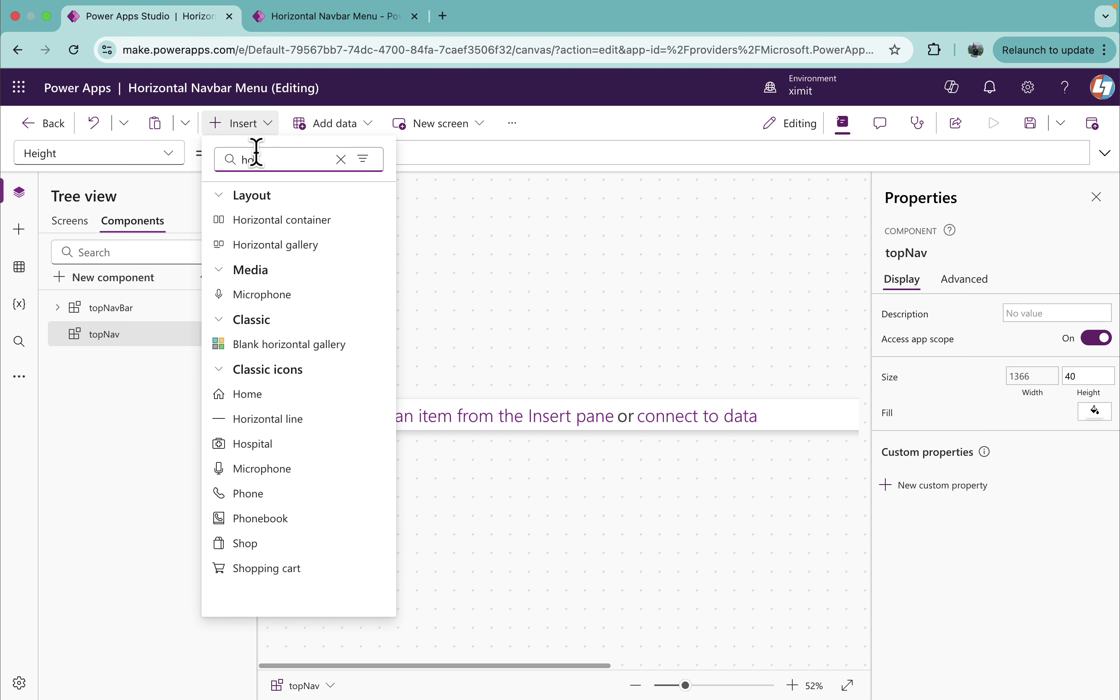
left_click(295, 347)
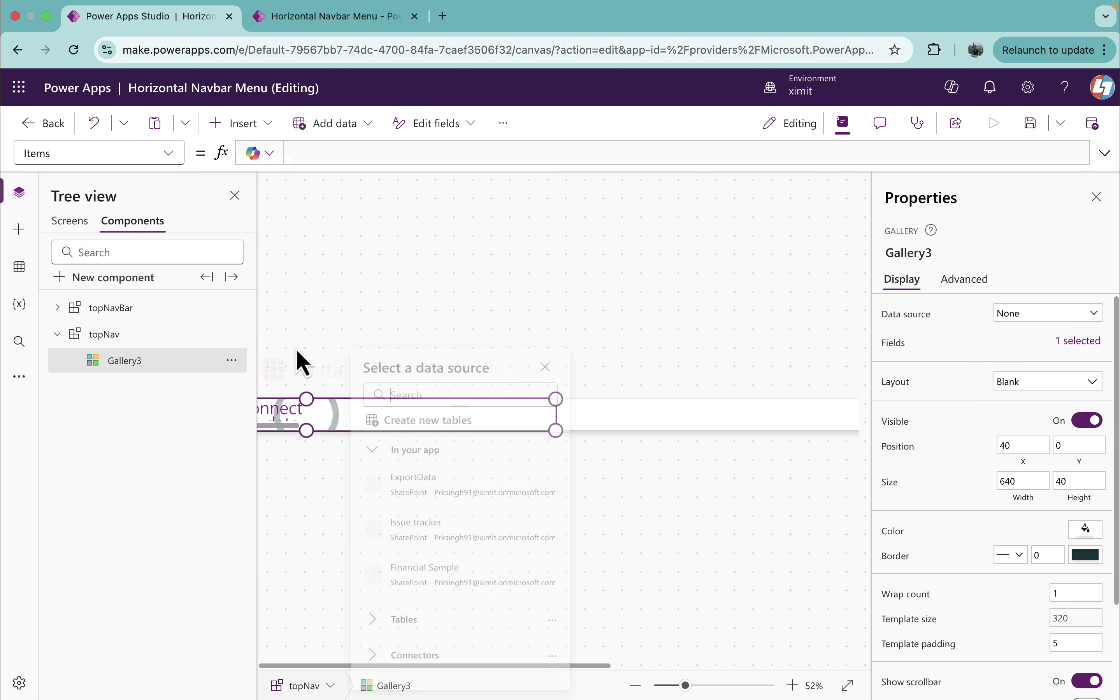
double_click(164, 361)
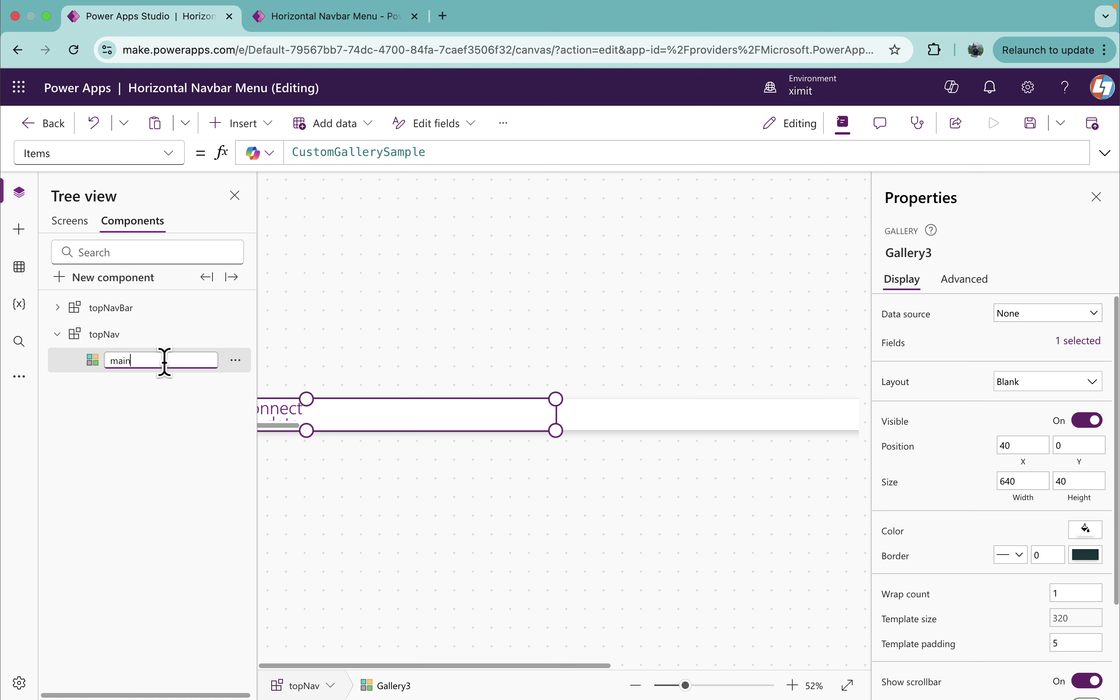
key("Return")
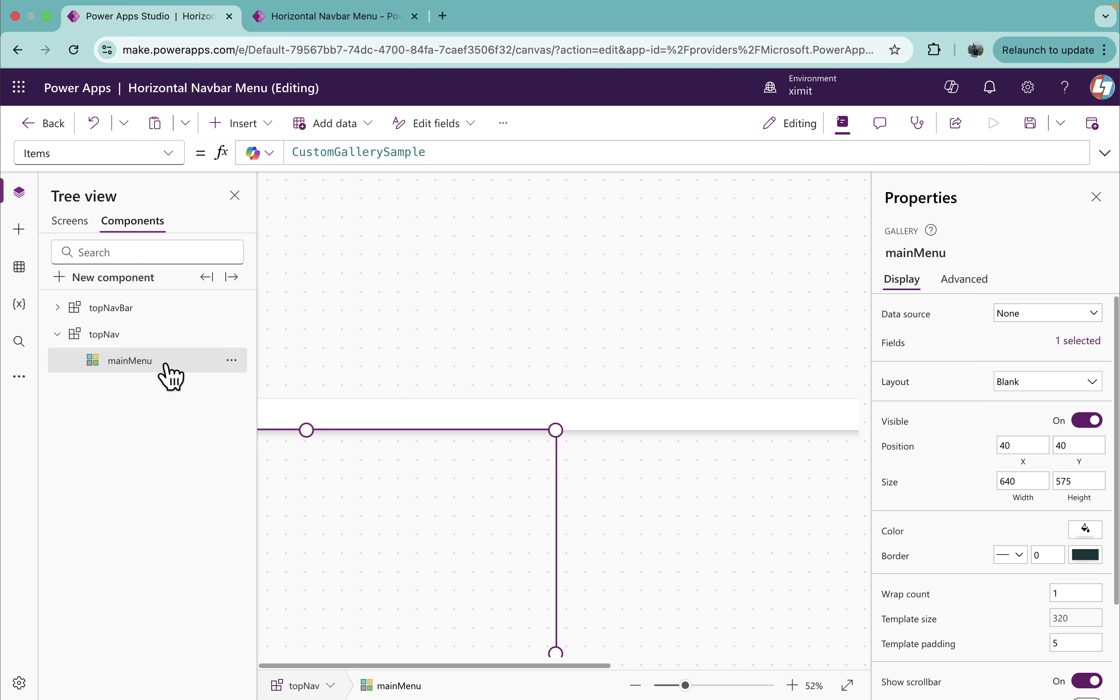
Set both the X and Y position of the mainMenu gallery to 0
left_click_drag(66, 153, 18, 153)
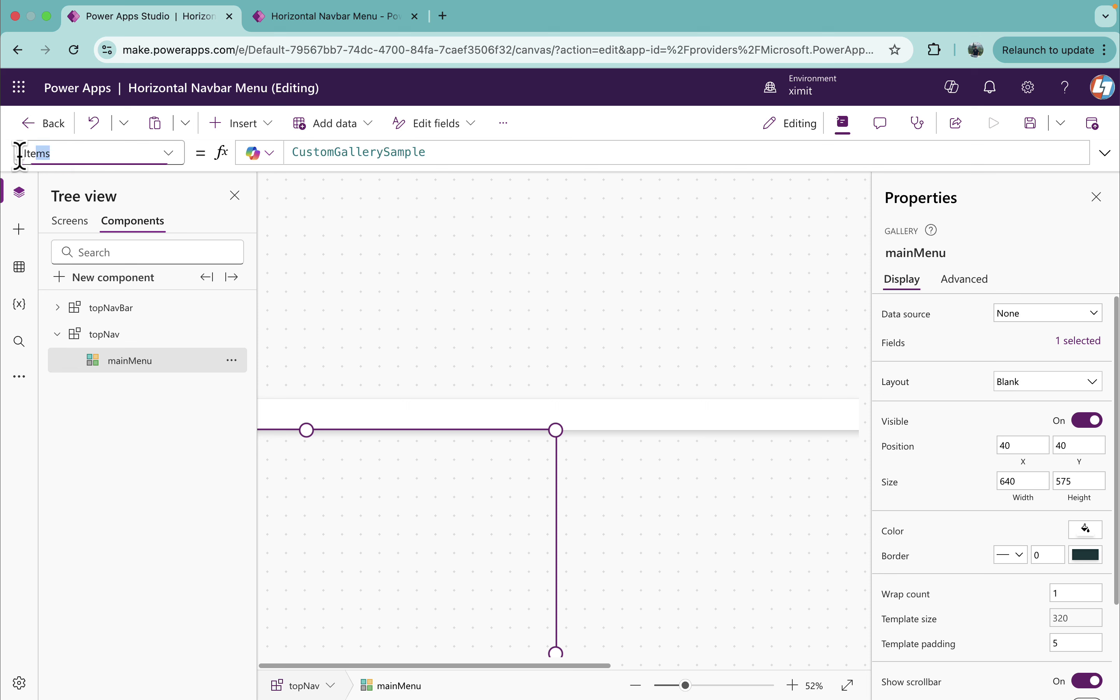
type("x")
key("Return")
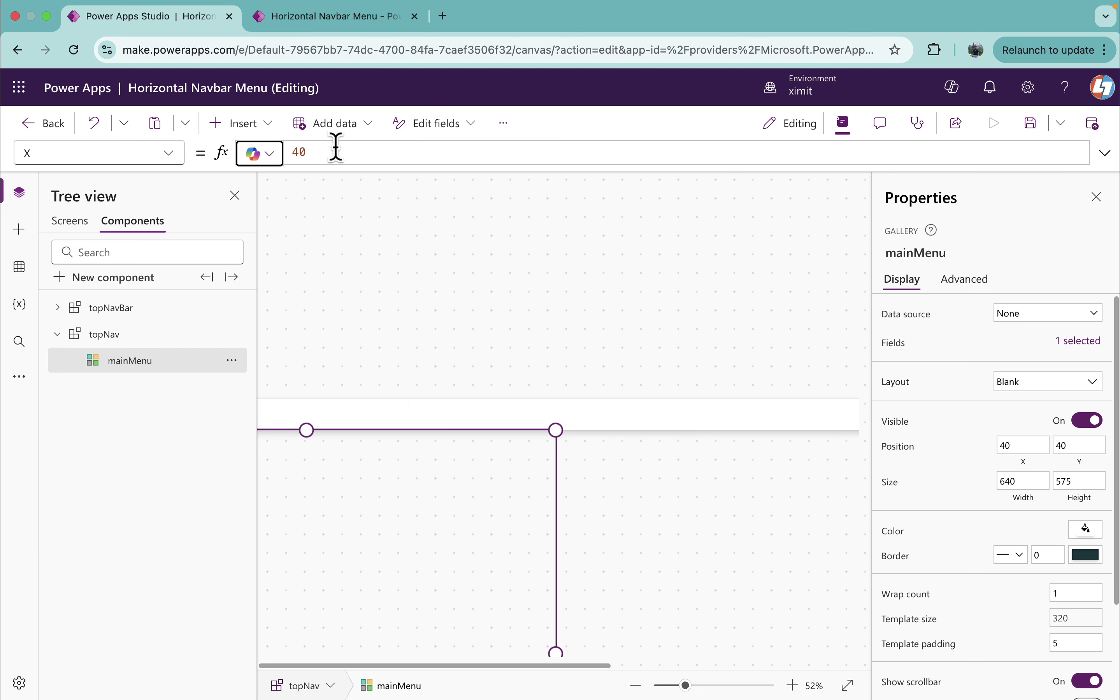
left_click_drag(335, 149, 216, 153)
type("0")
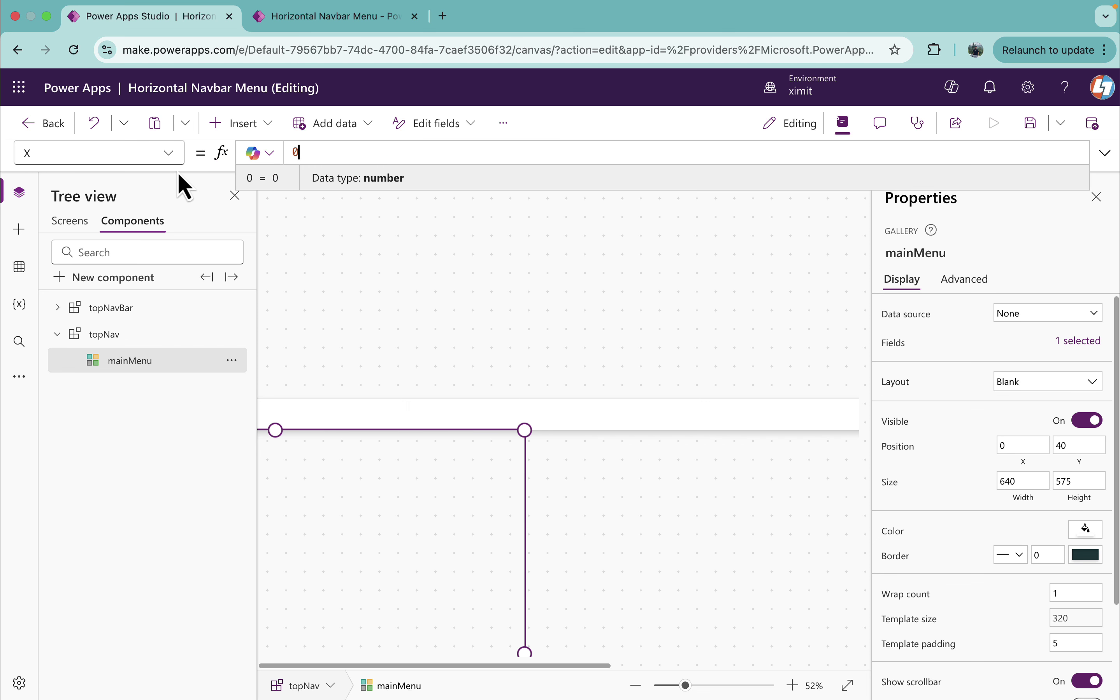
left_click_drag(92, 153, 5, 174)
type("y")
key("Return")
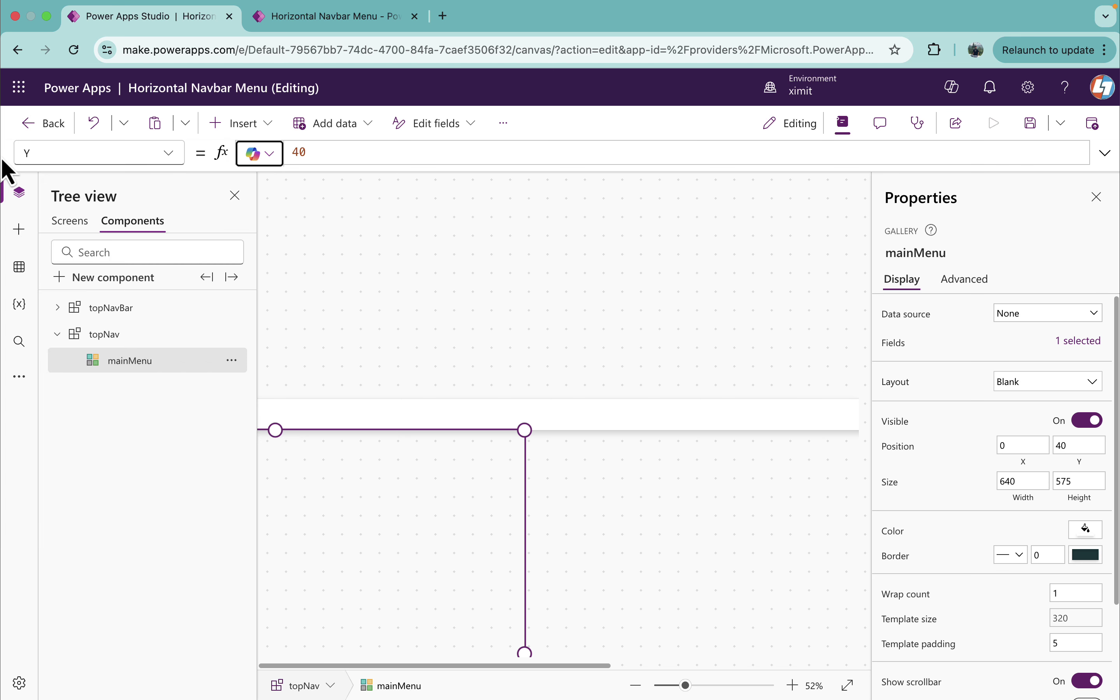
left_click_drag(308, 153, 240, 155)
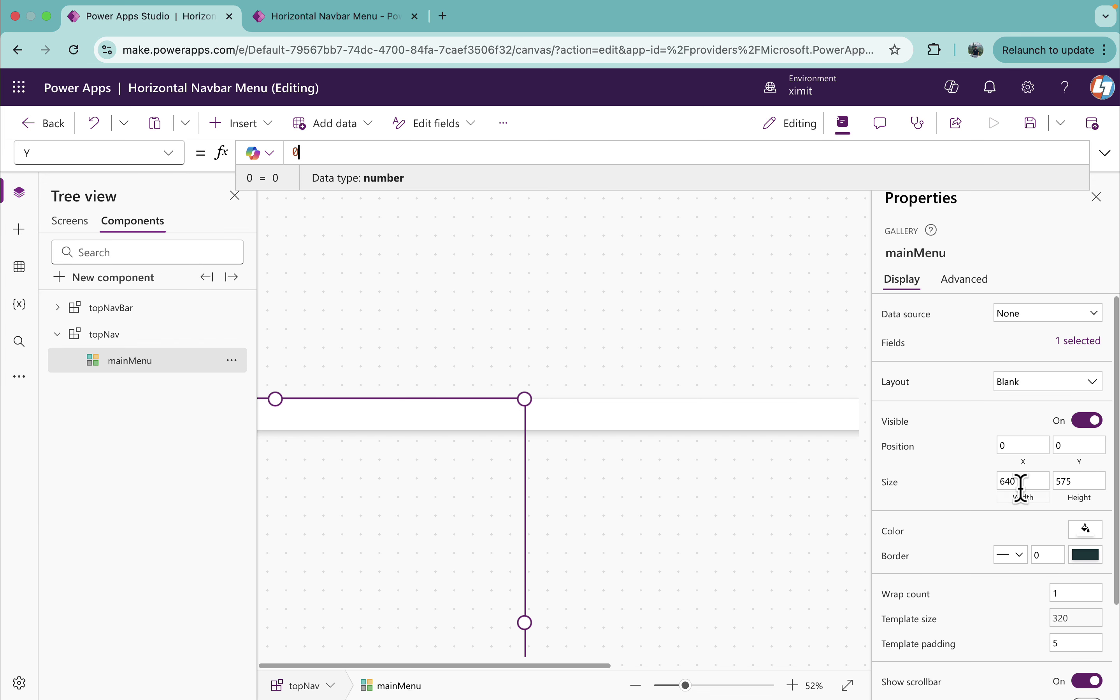
Set the Width property of the mainMenu gallery to Parent.Width
left_click(83, 159)
type("width")
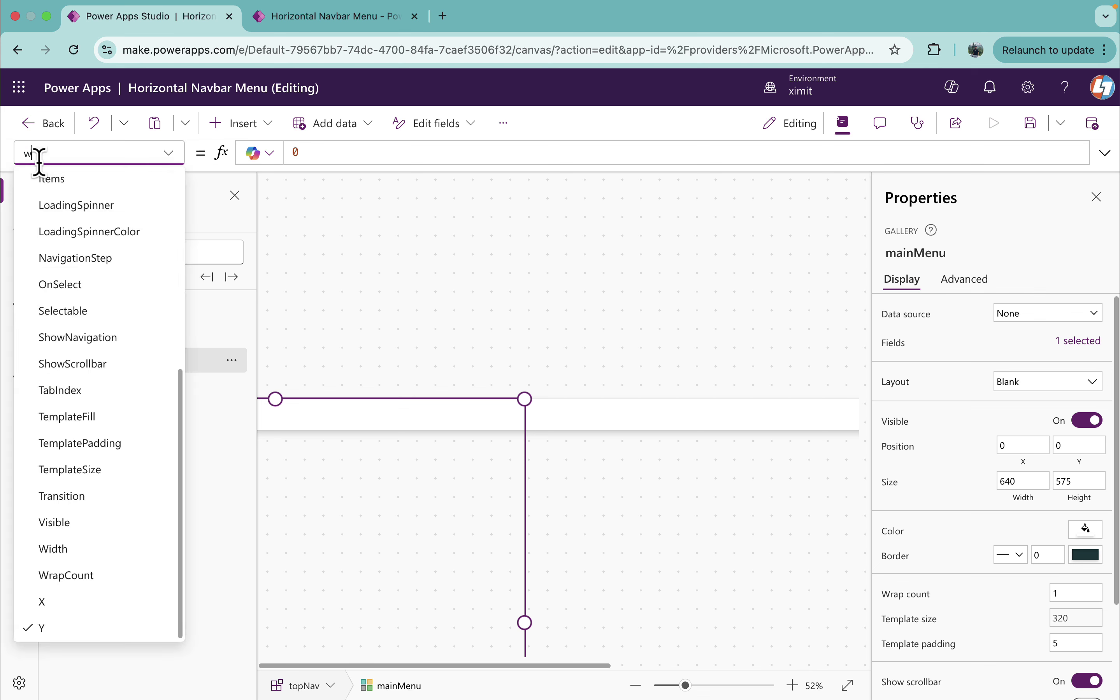
key("Return")
left_click_drag(328, 153, 278, 157)
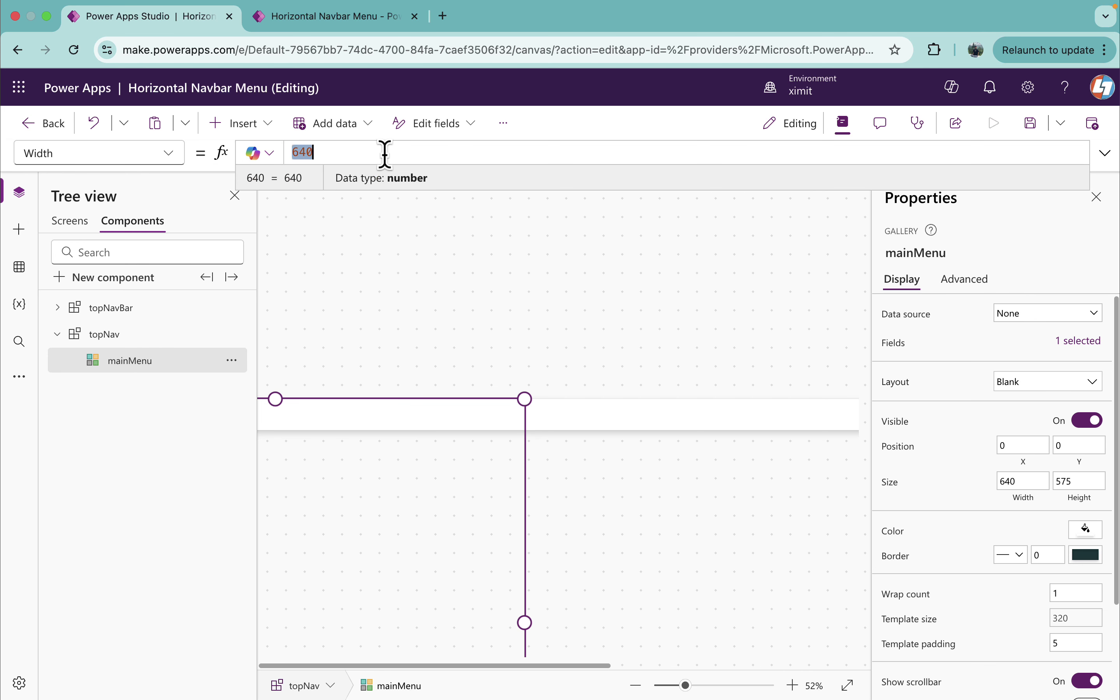
type("Parent.Width")
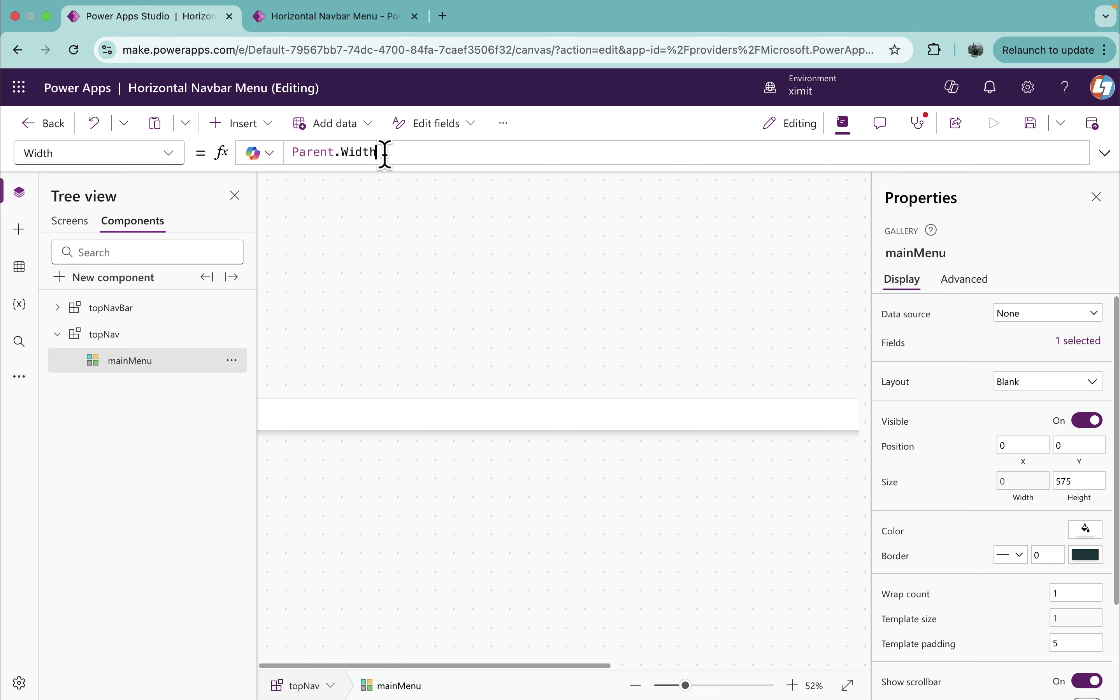
Set the Height property of the mainMenu gallery to Parent.Height
left_click_drag(82, 155, 5, 155)
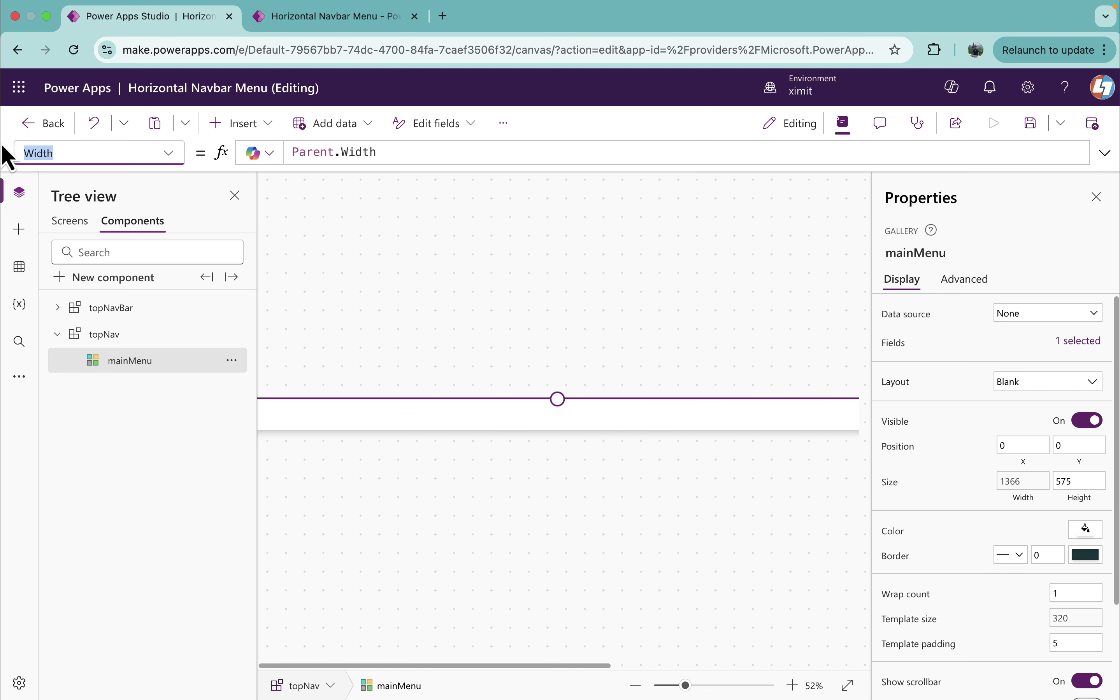
type("he")
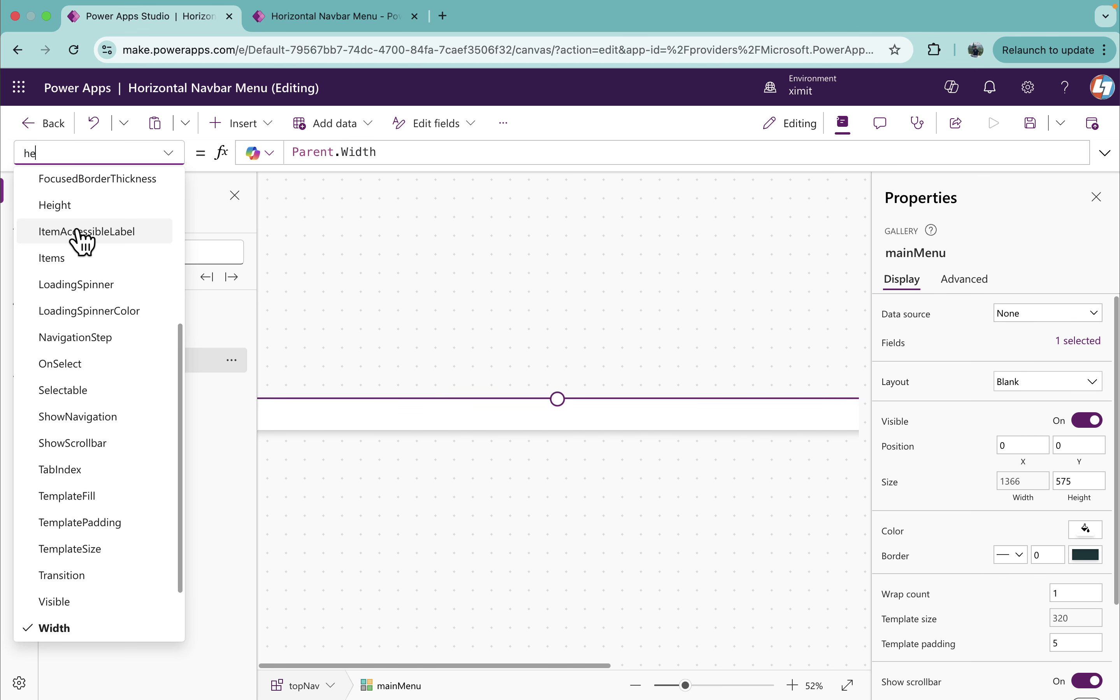
left_click(92, 207)
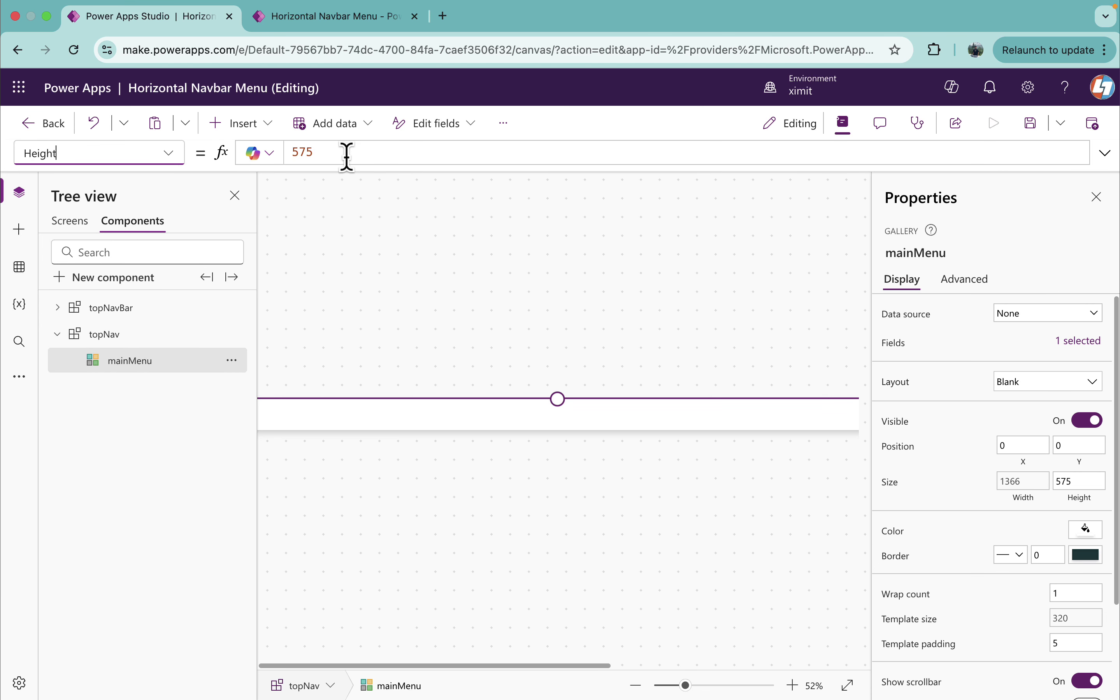
key("Return")
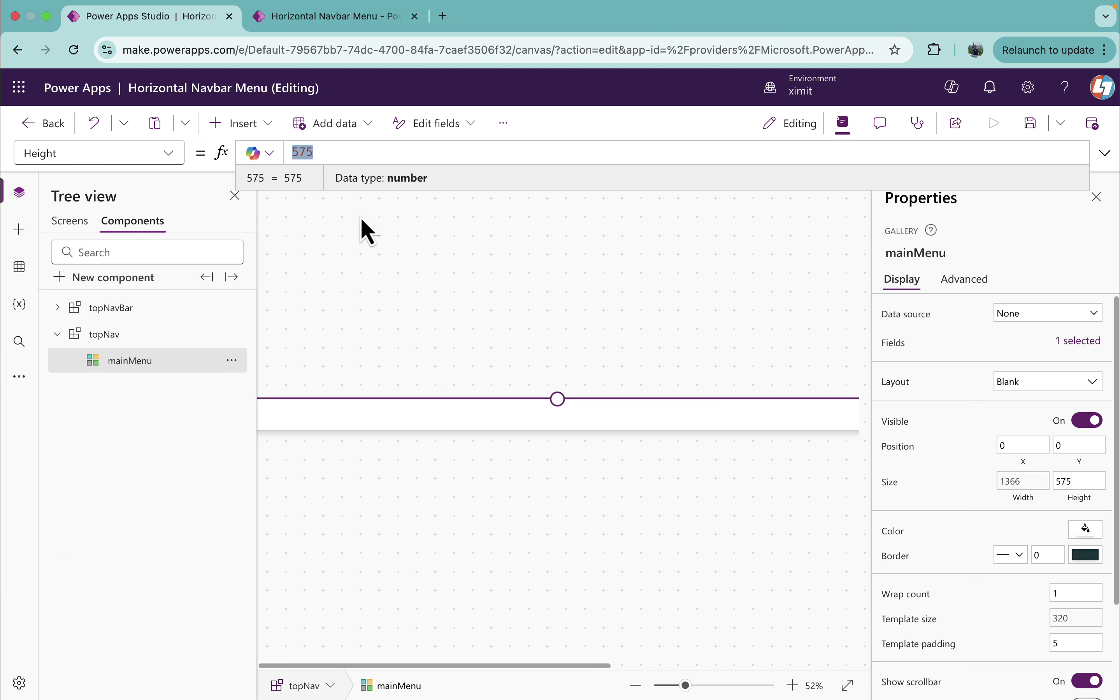
type("Pa")
key("Tab")
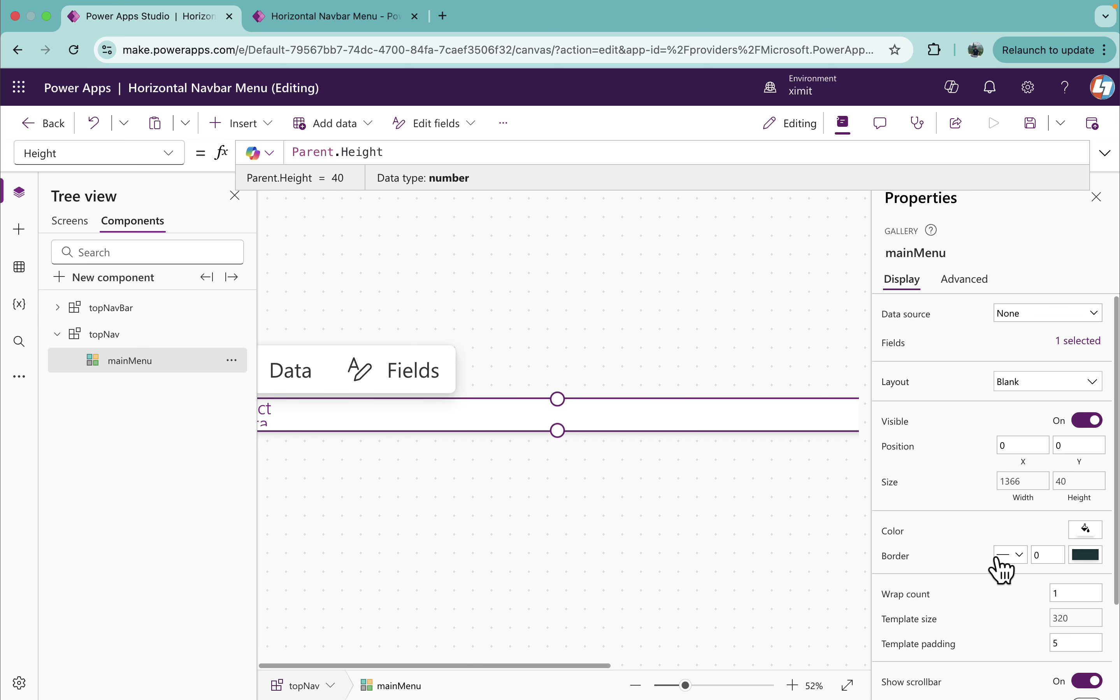
Hide the mainMenu gallery's scrollbar and set its template size to 200
scroll(1044, 602, "down", 3)
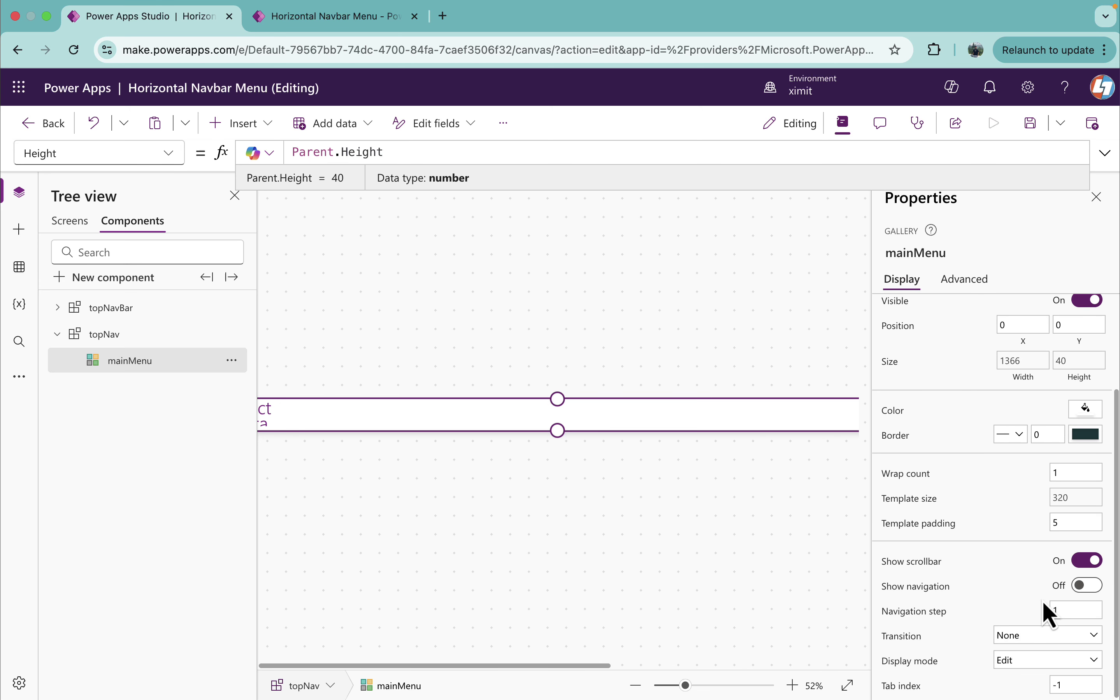
left_click(1085, 561)
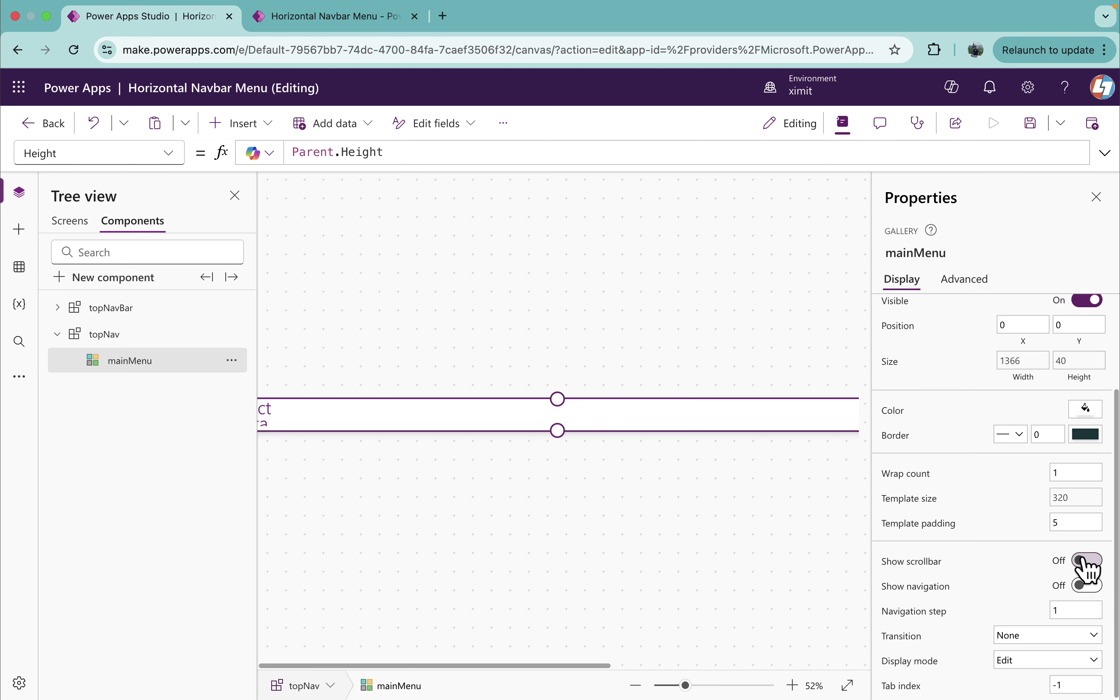
left_click(1077, 501)
key("super+a")
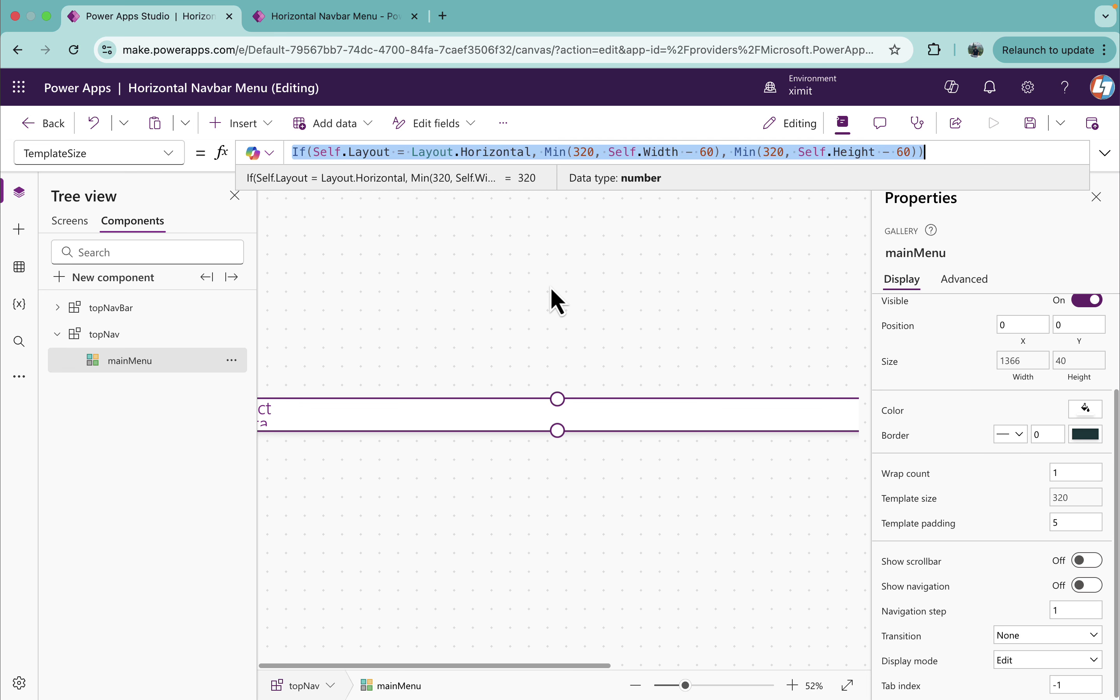
type("200")
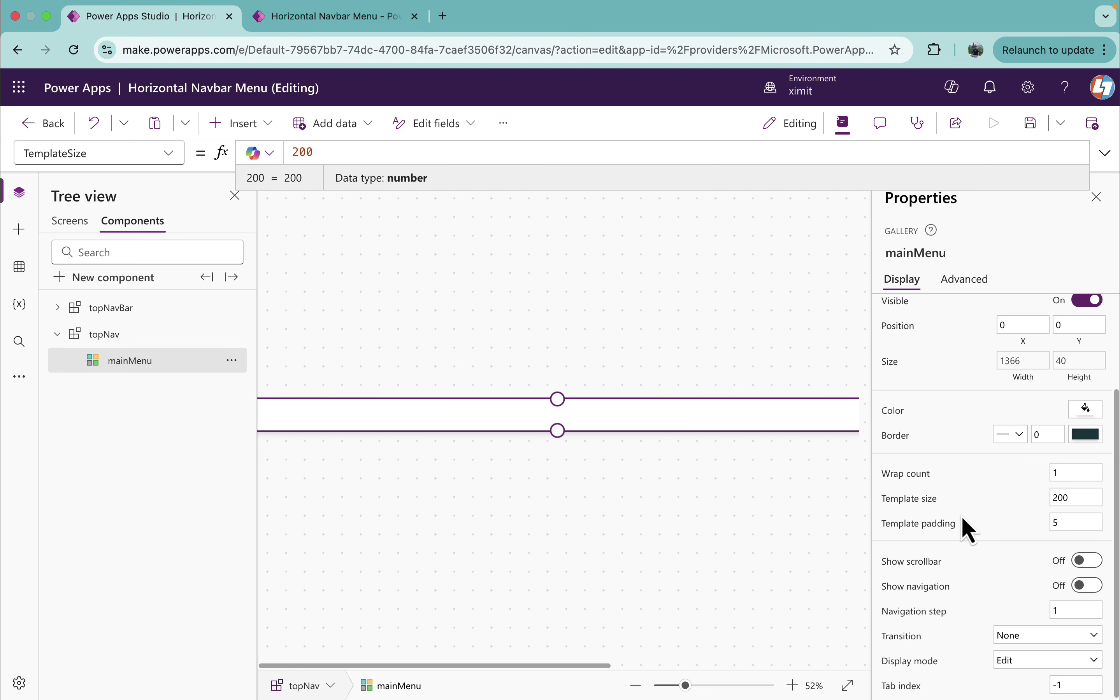
Insert a blank flexible height gallery inside the mainMenu gallery's template and rename it submenu
scroll(974, 459, "up", 3)
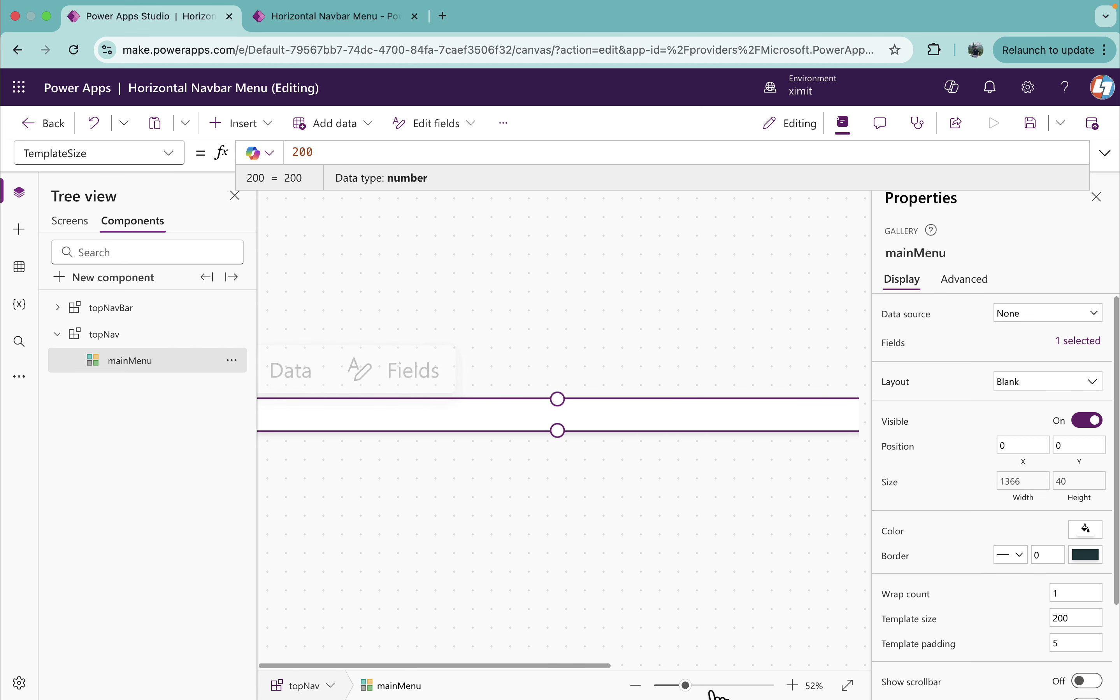
left_click_drag(686, 685, 683, 685)
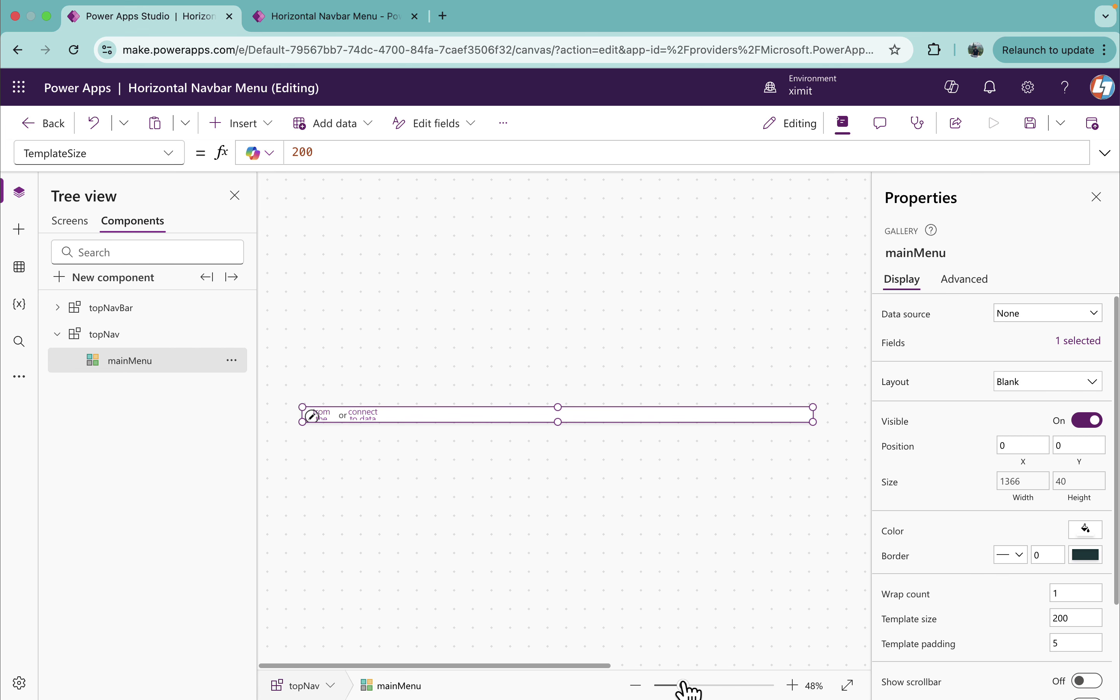
left_click(319, 416)
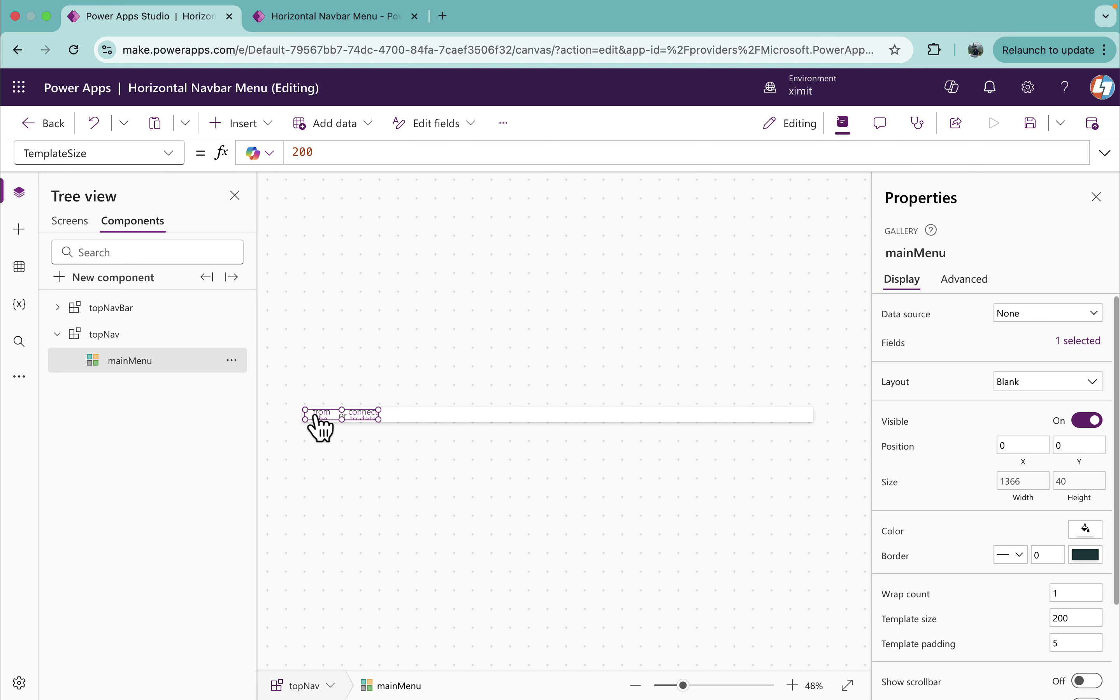
left_click(275, 129)
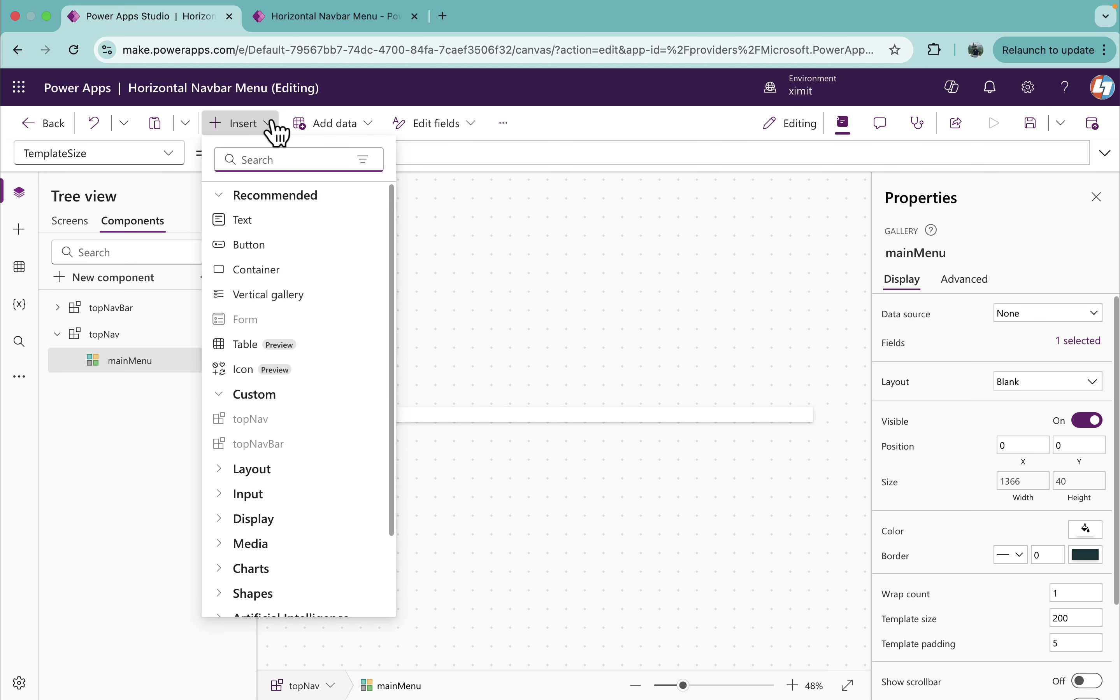
type("fl")
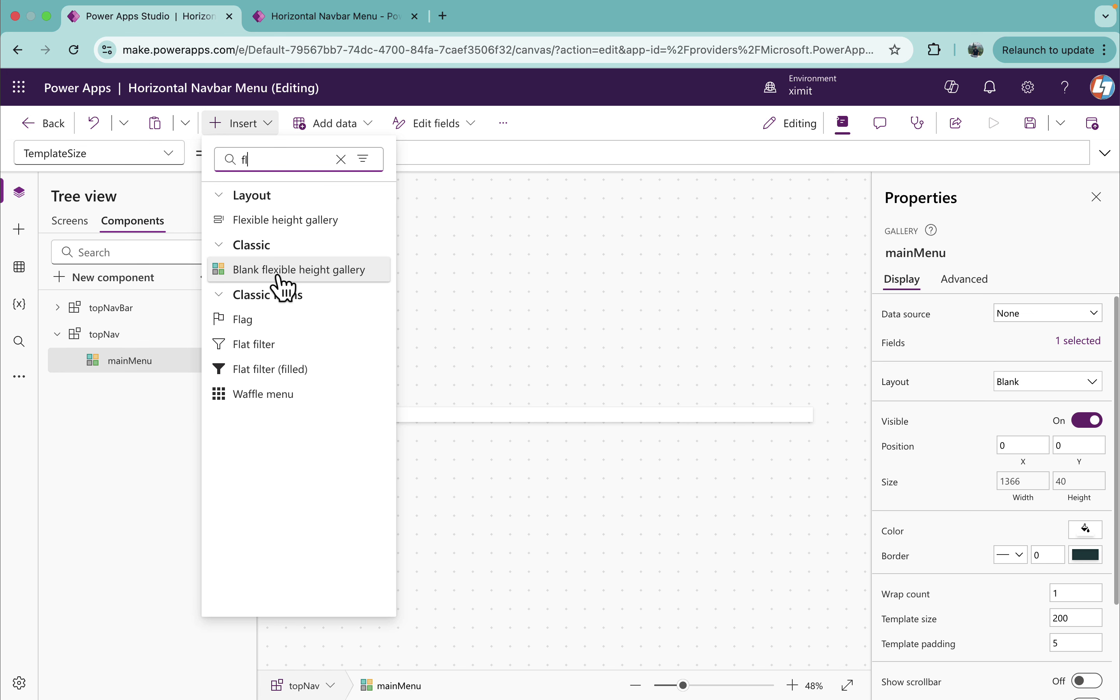
left_click(345, 285)
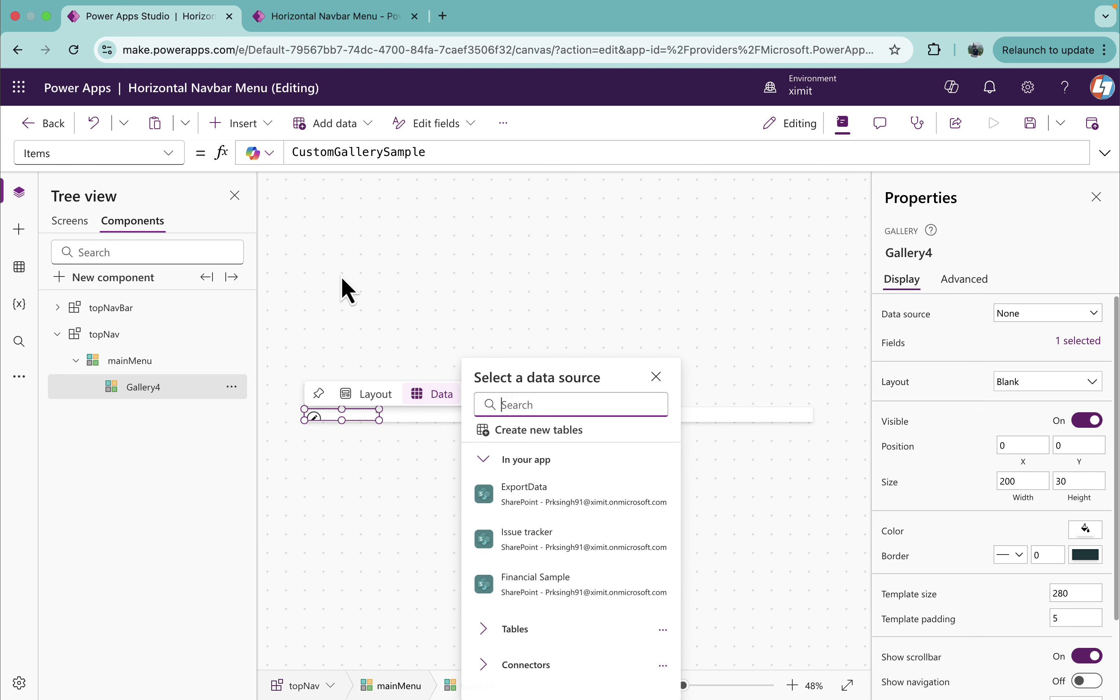
double_click(172, 386)
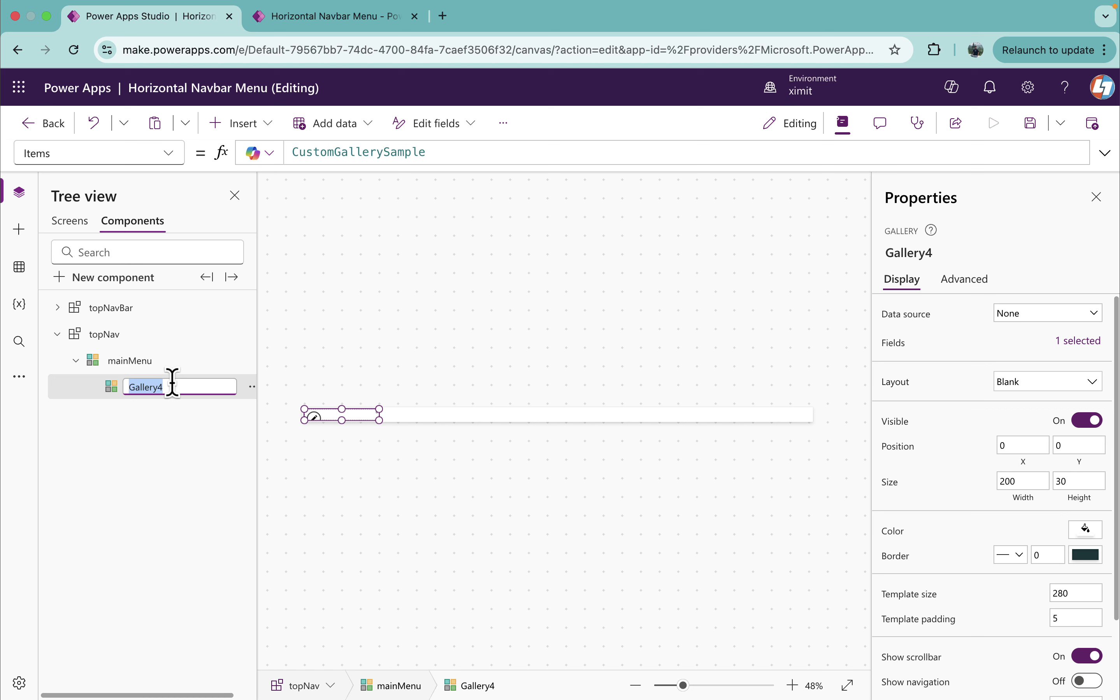
type("submwn")
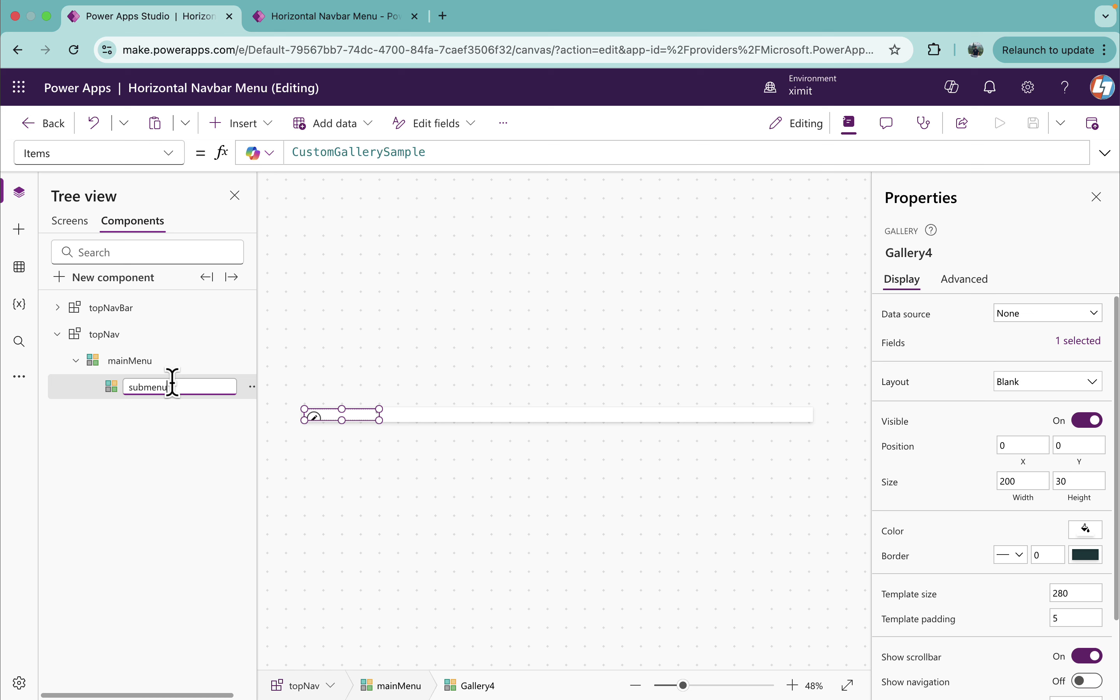
key("Return")
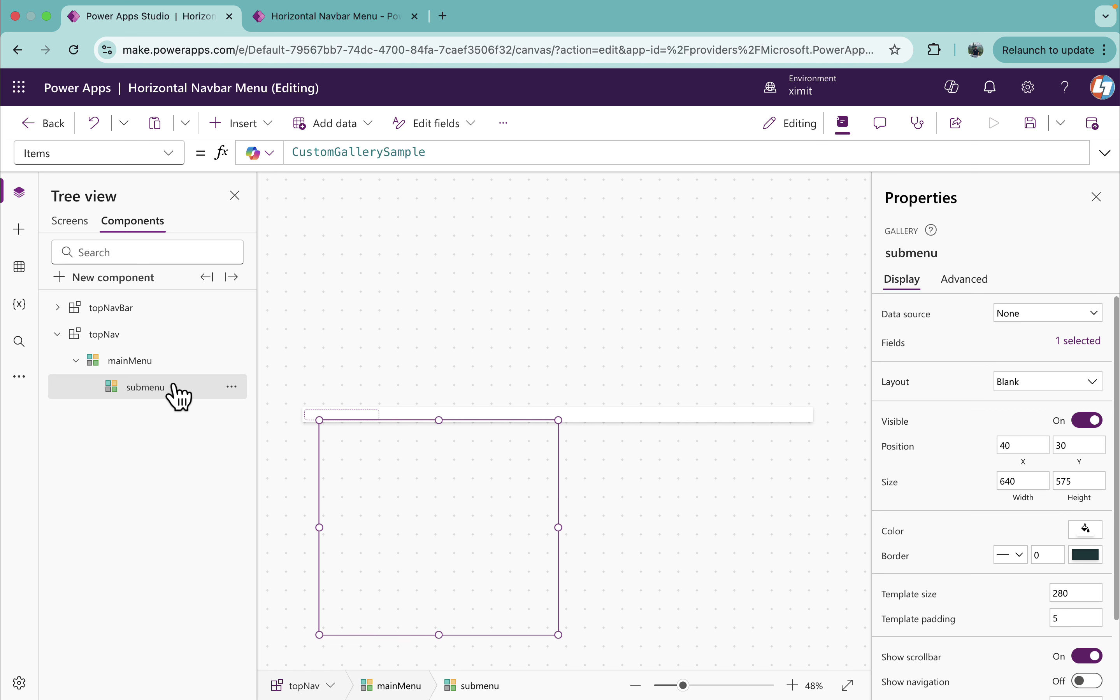
Set both the X and Y position of the submenu gallery to 0
left_click(80, 154)
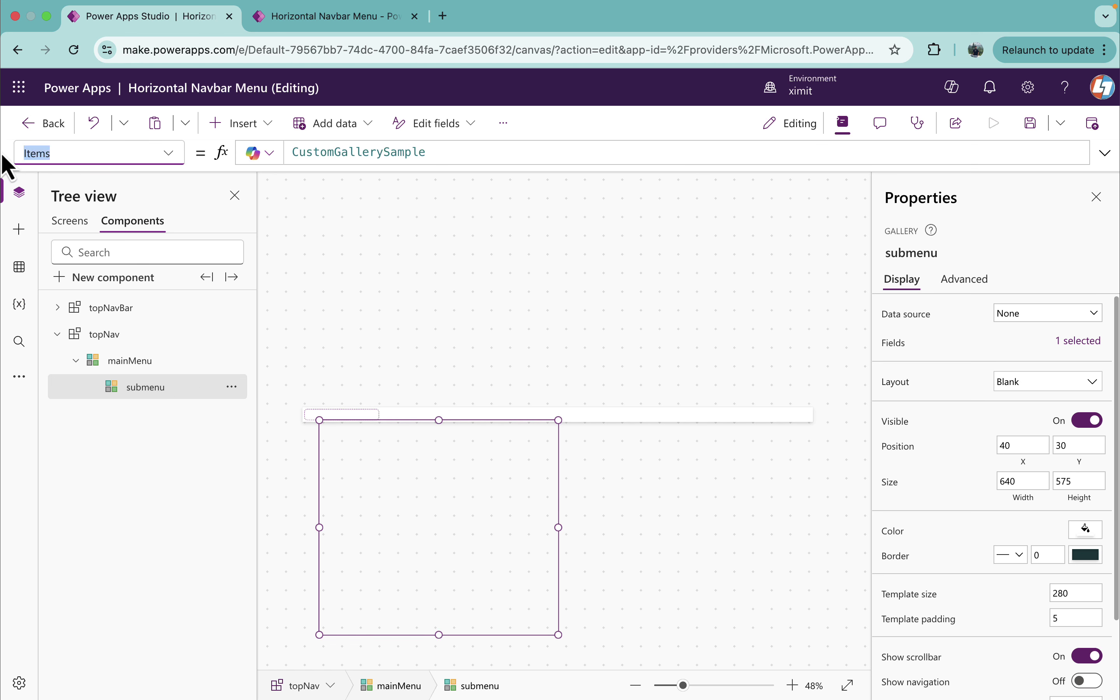
type("x")
key("Return")
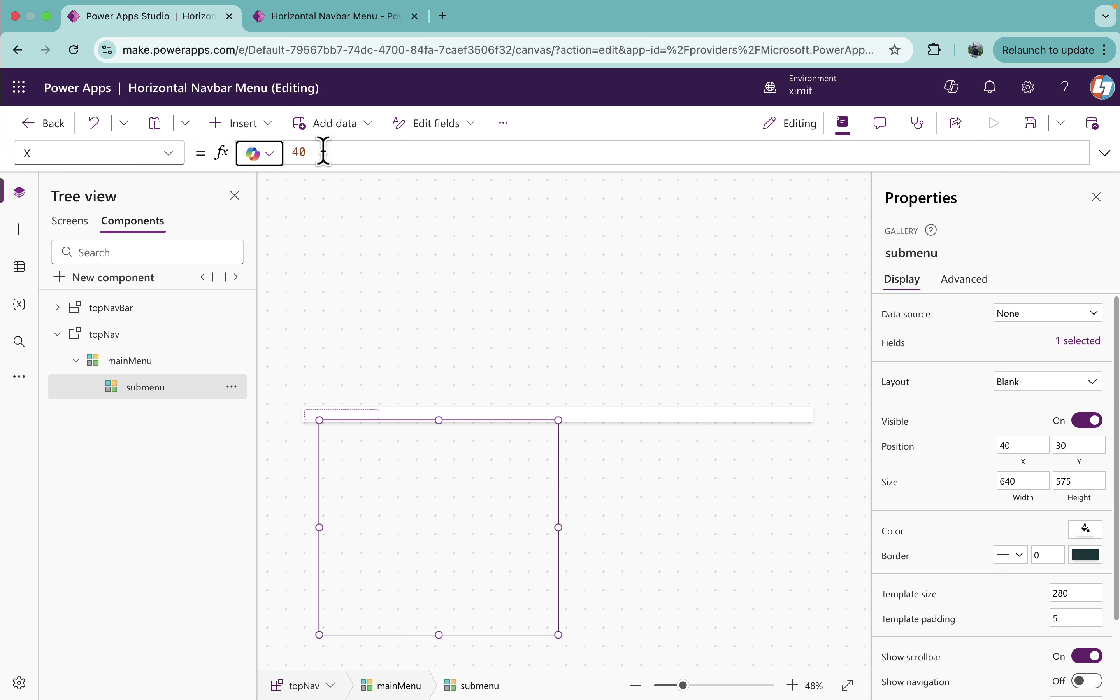
left_click_drag(323, 150, 184, 151)
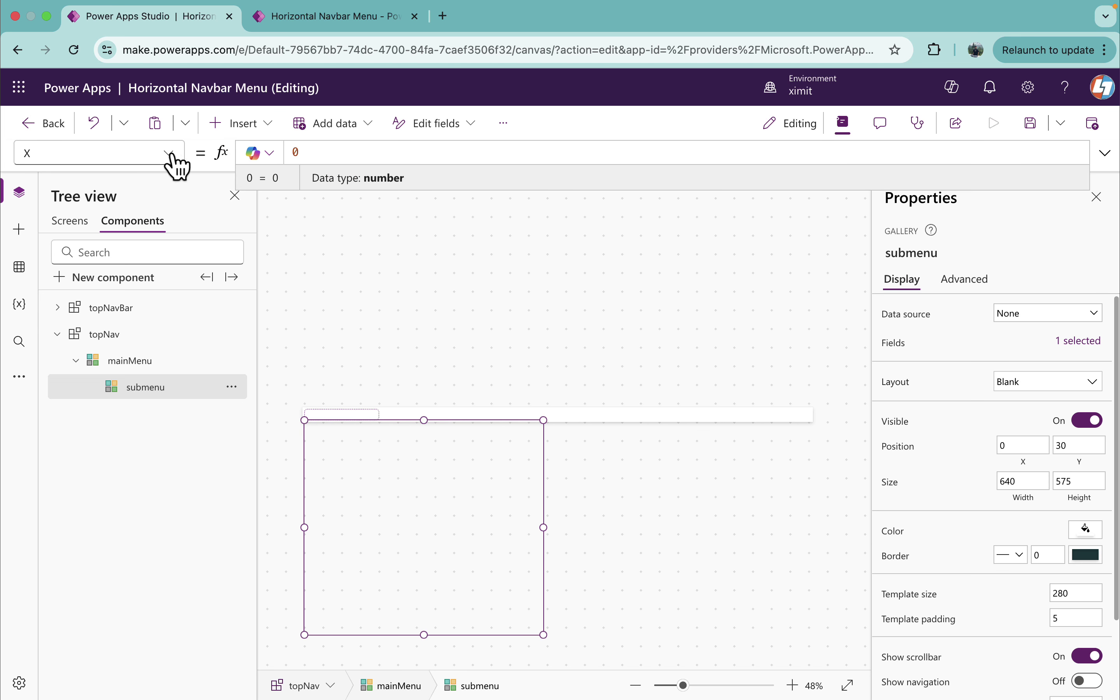
left_click(65, 152)
type("y")
key("Return")
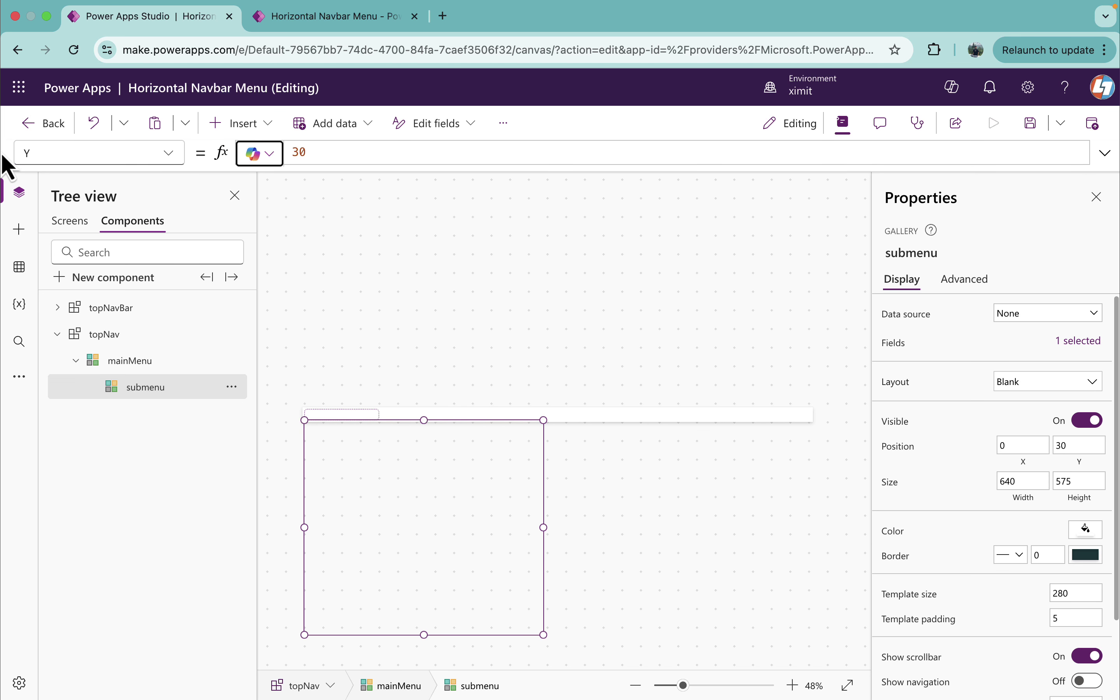
left_click_drag(306, 151, 197, 150)
type("0")
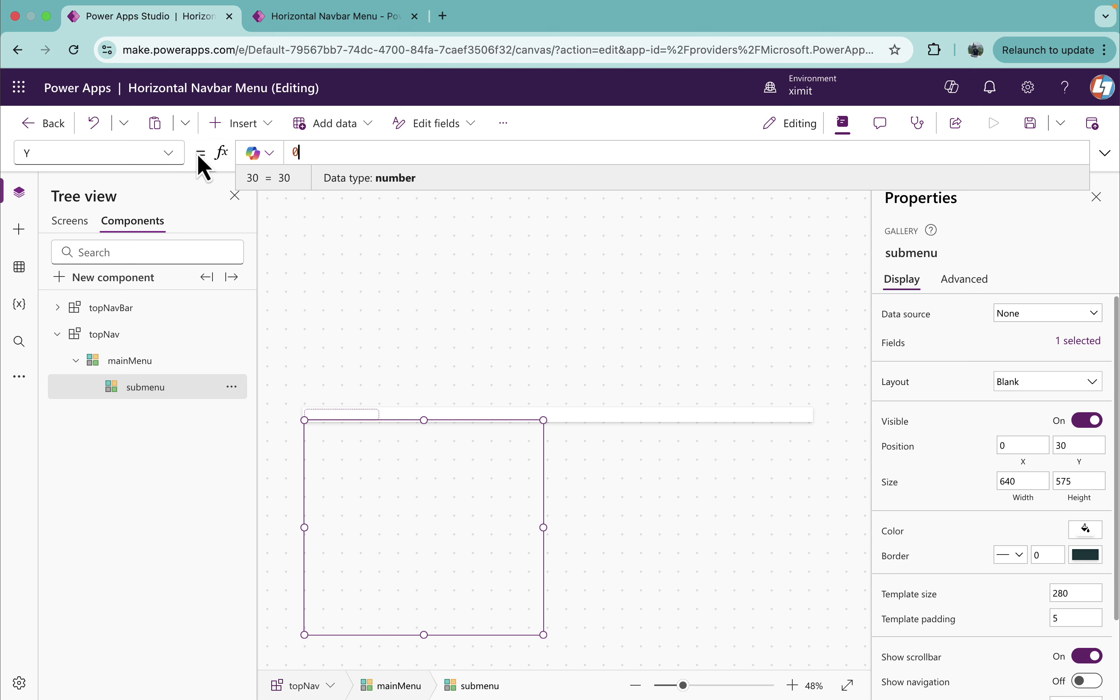
Set the Width property of the submenu gallery to 200
left_click(20, 152)
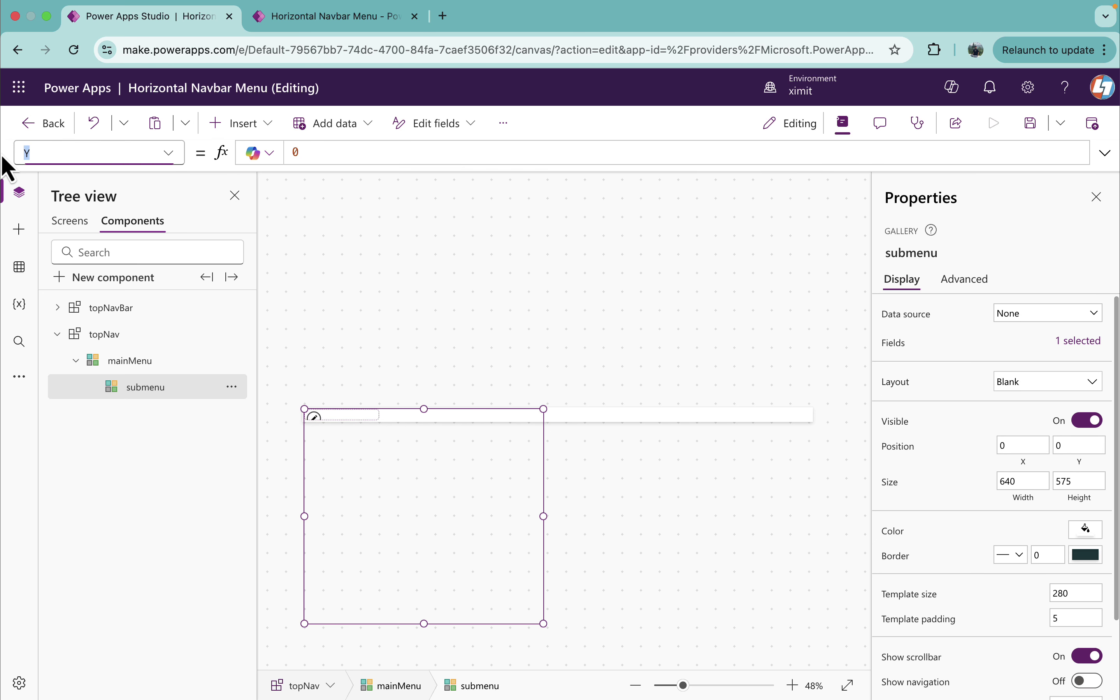
type("width")
left_click(120, 175)
left_click_drag(318, 152, 197, 153)
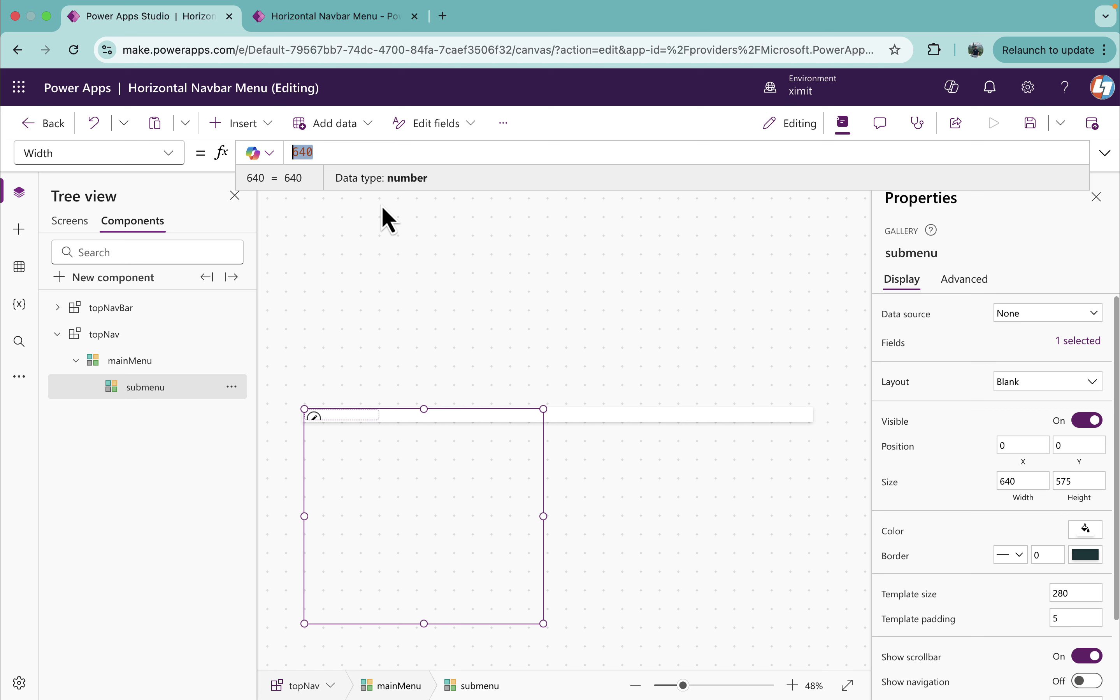
type("200")
Set the Height property of the submenu gallery to topNav.Height
left_click_drag(68, 155, 2, 162)
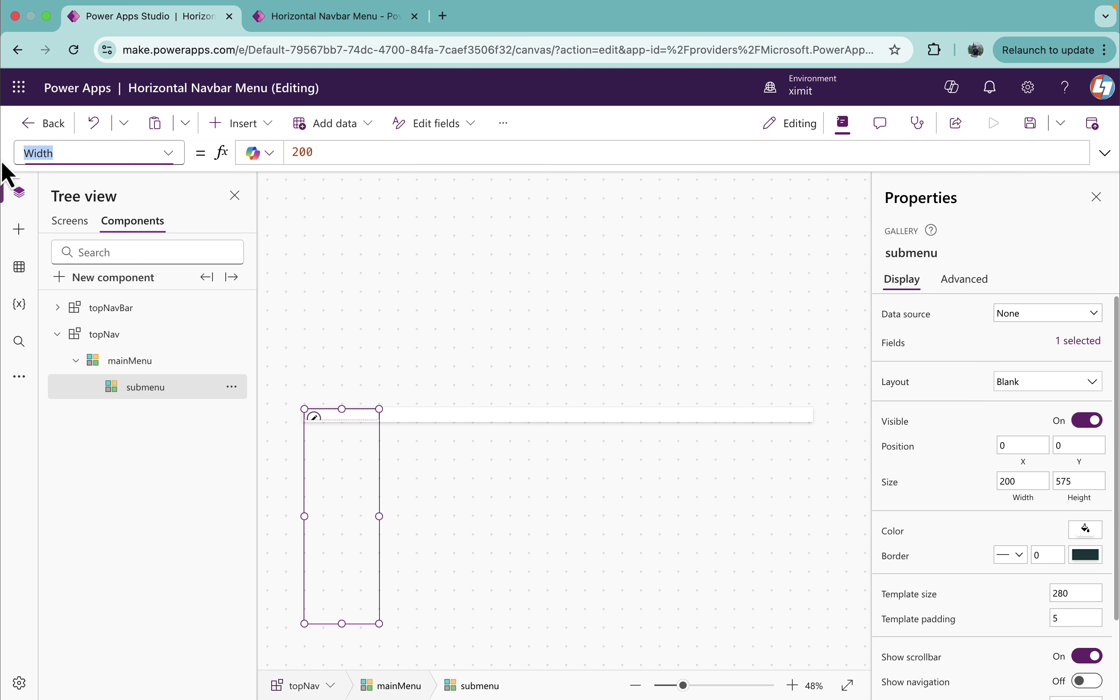
type("he")
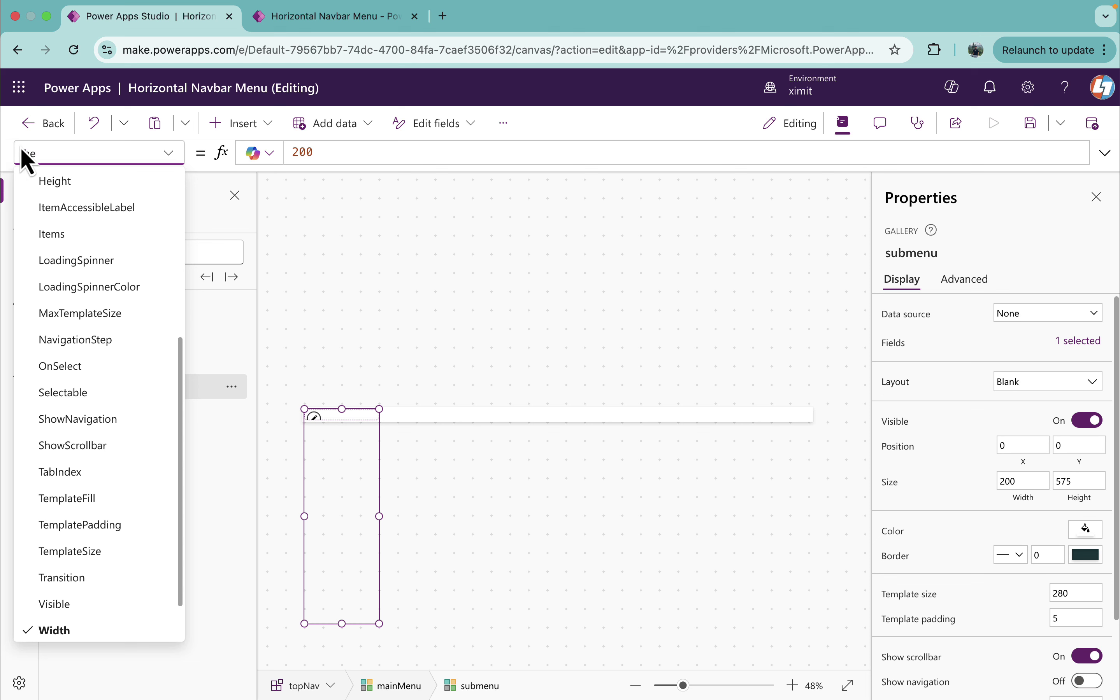
left_click(61, 183)
type("top")
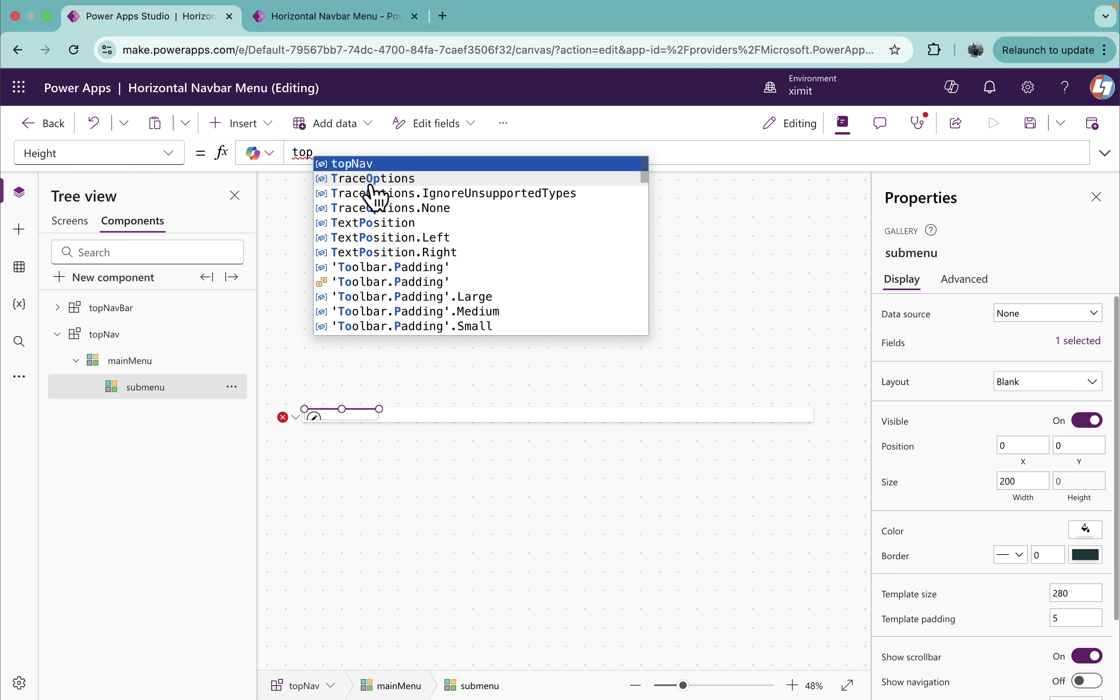
key("Tab")
type(".Height")
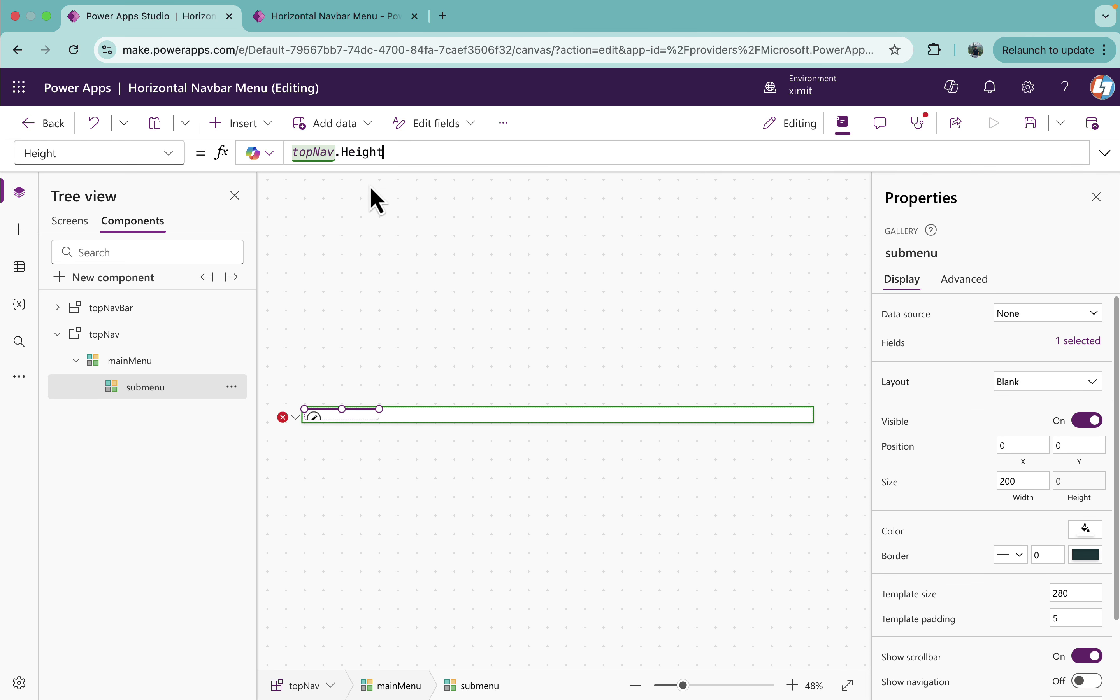
Set the TemplateSize property of the submenu gallery to Self.Height
left_click_drag(92, 154, 2, 171)
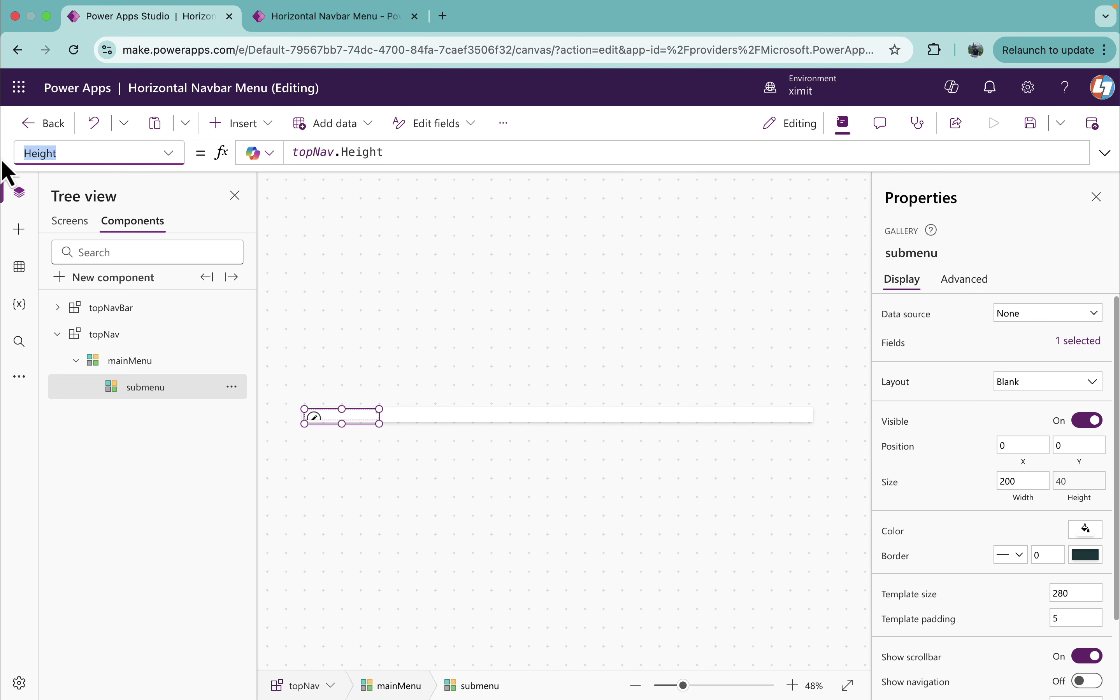
type("te")
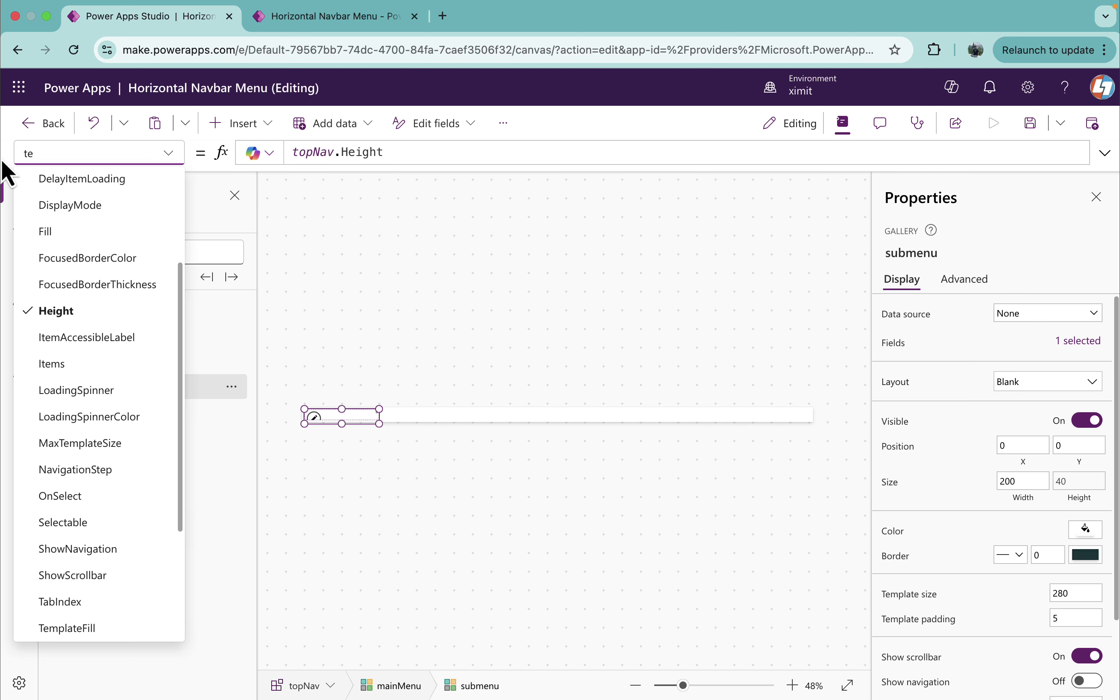
scroll(100, 475, "down", 5)
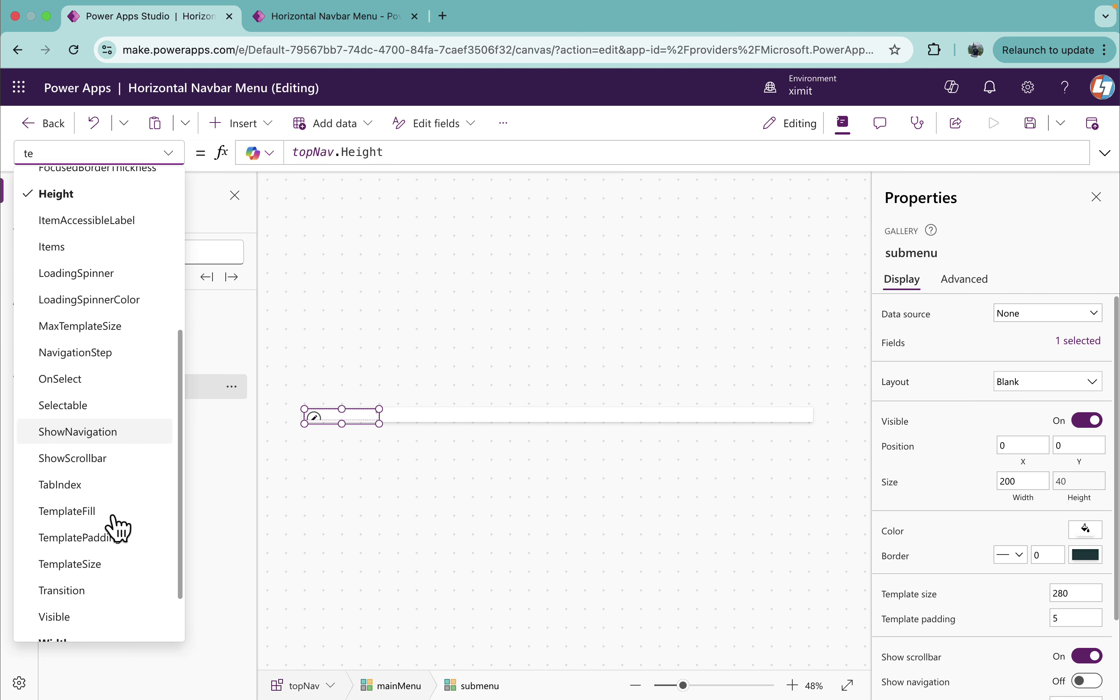
left_click(96, 568)
left_click(339, 151)
key("ctrl+a")
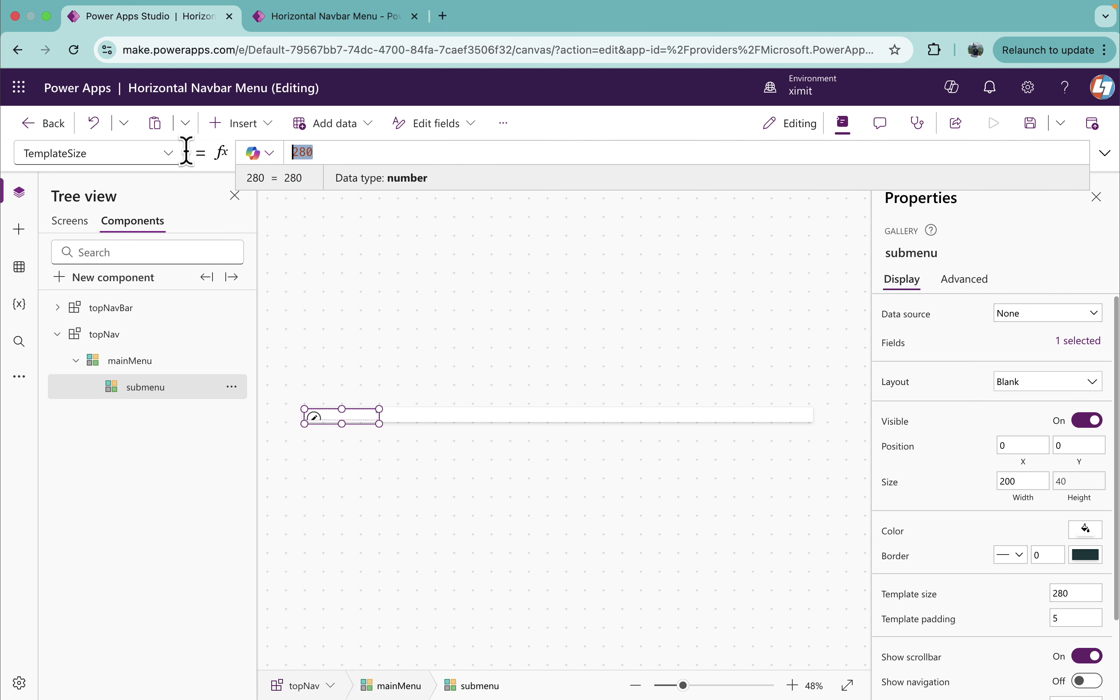
type("self")
key("Tab")
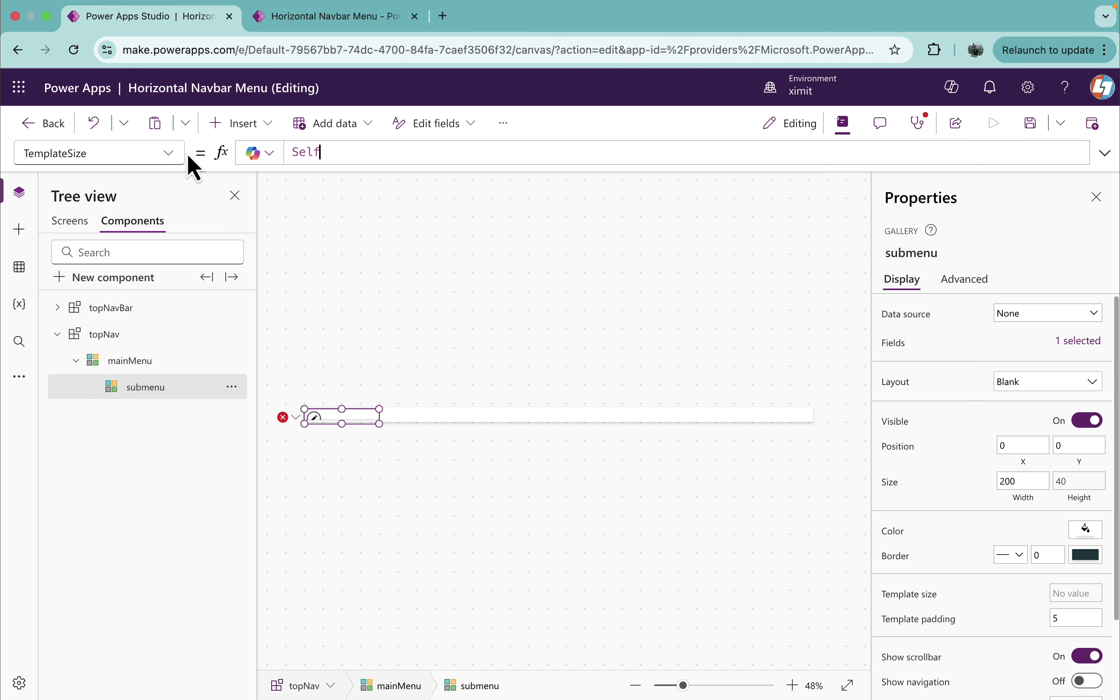
type(".")
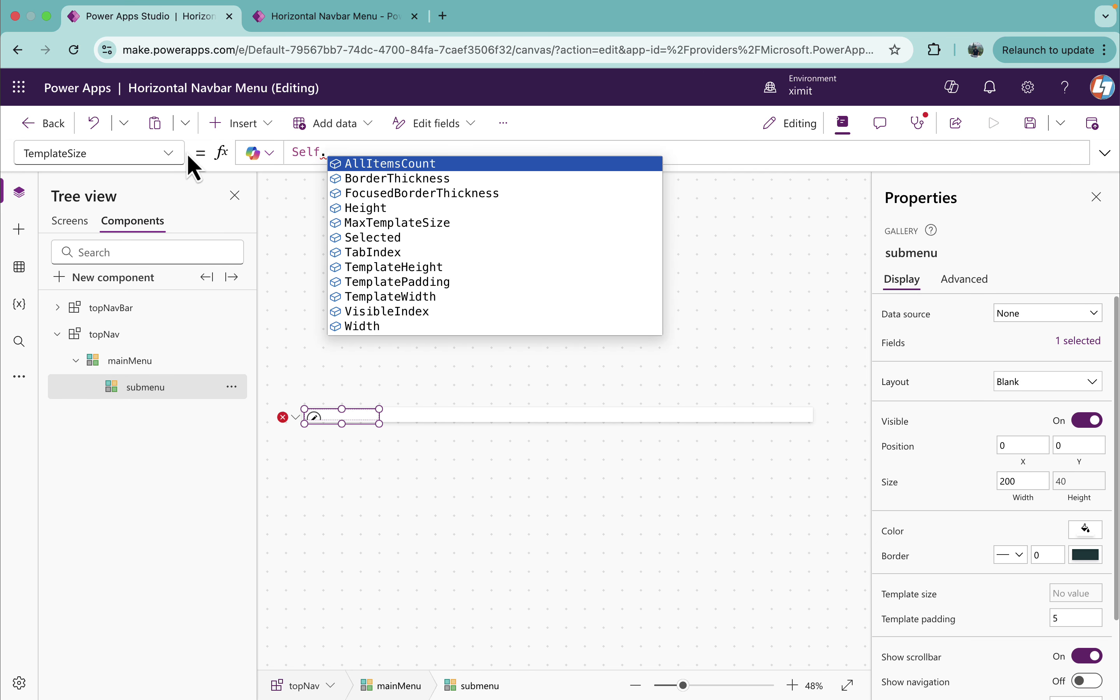
type("he")
key("Tab")
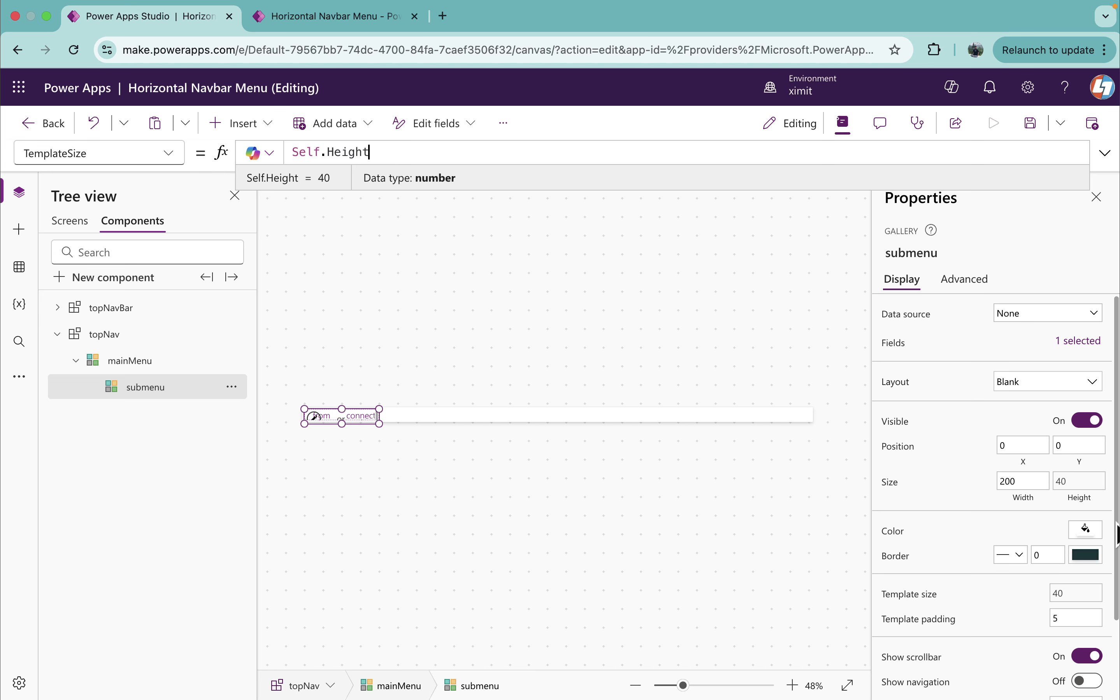
Set the submenu gallery's template padding to 0 and turn off its scrollbar
scroll(997, 512, "down", 3)
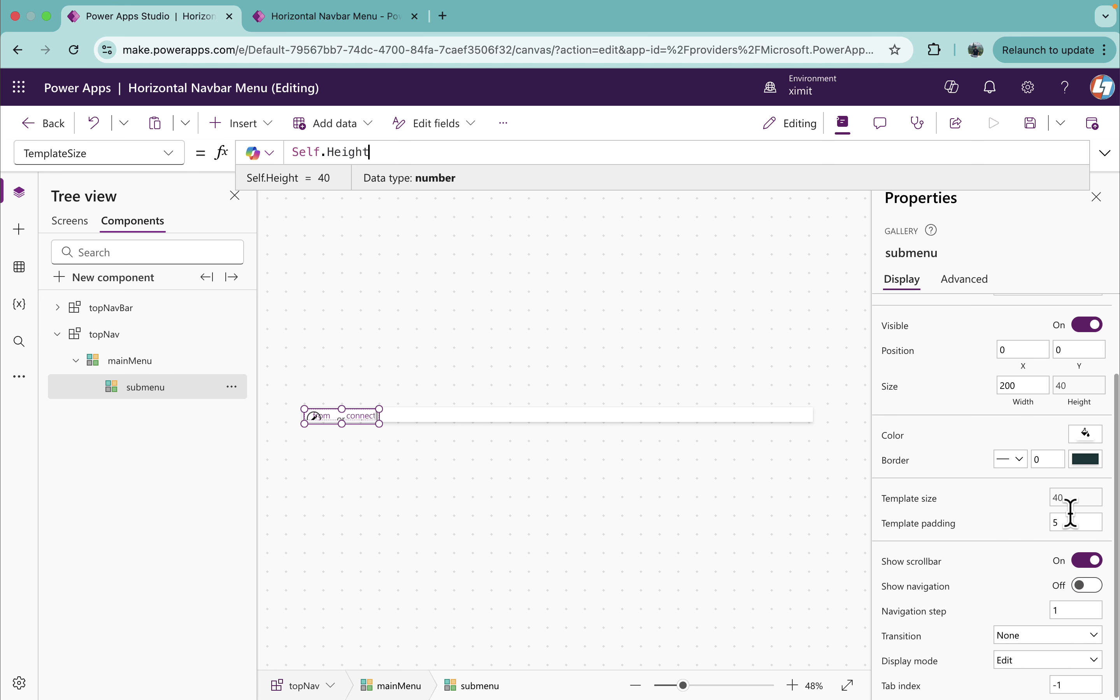
left_click(1073, 524)
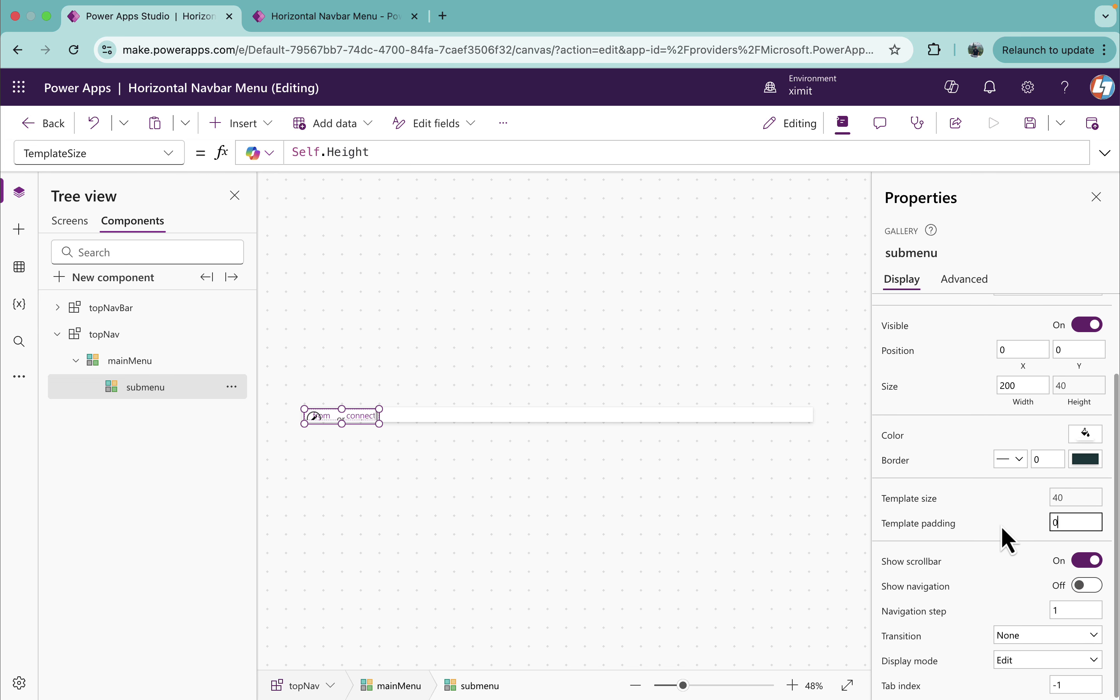
type("0")
left_click(1084, 561)
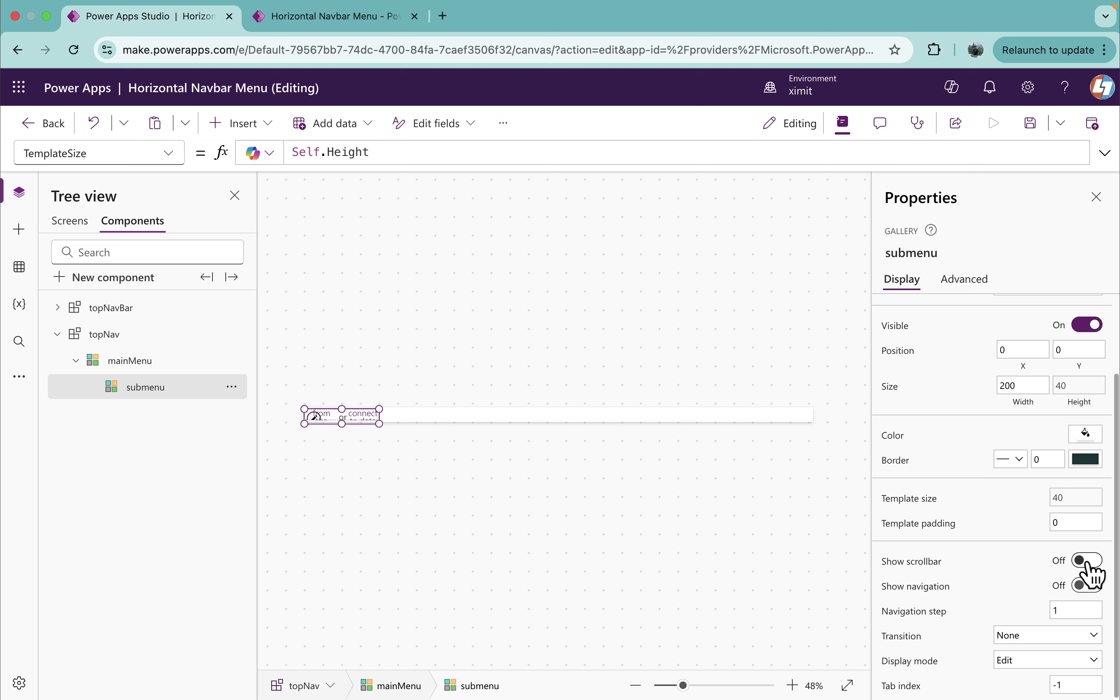
scroll(995, 514, "up", 3)
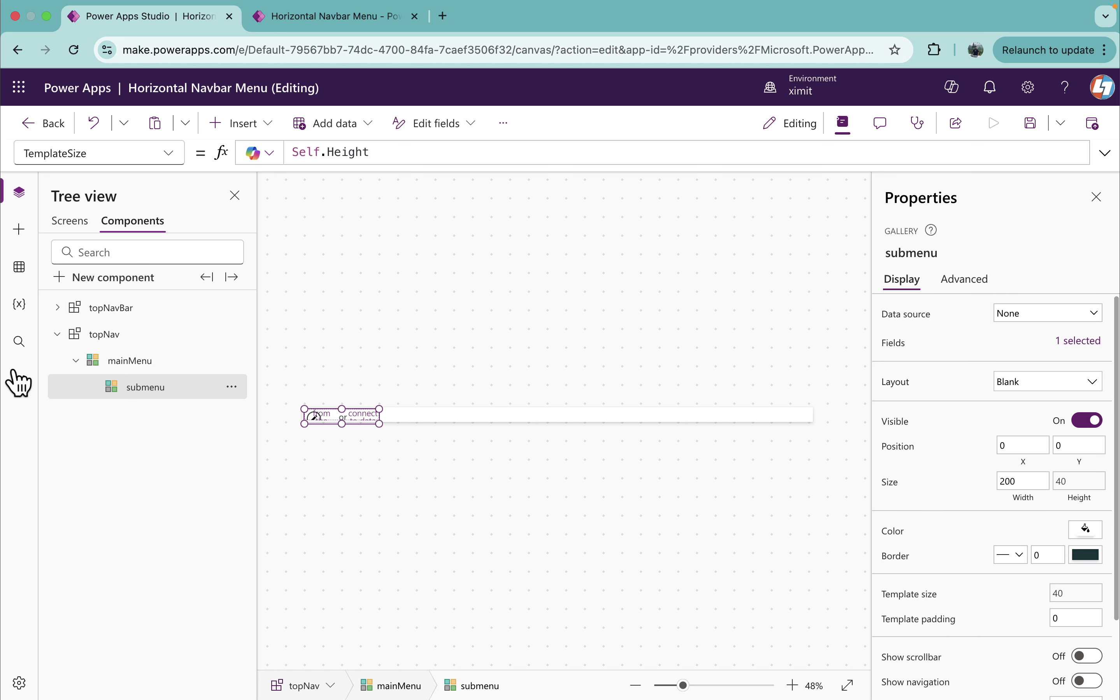
Insert a modern button inside the submenu gallery's template
left_click(345, 417)
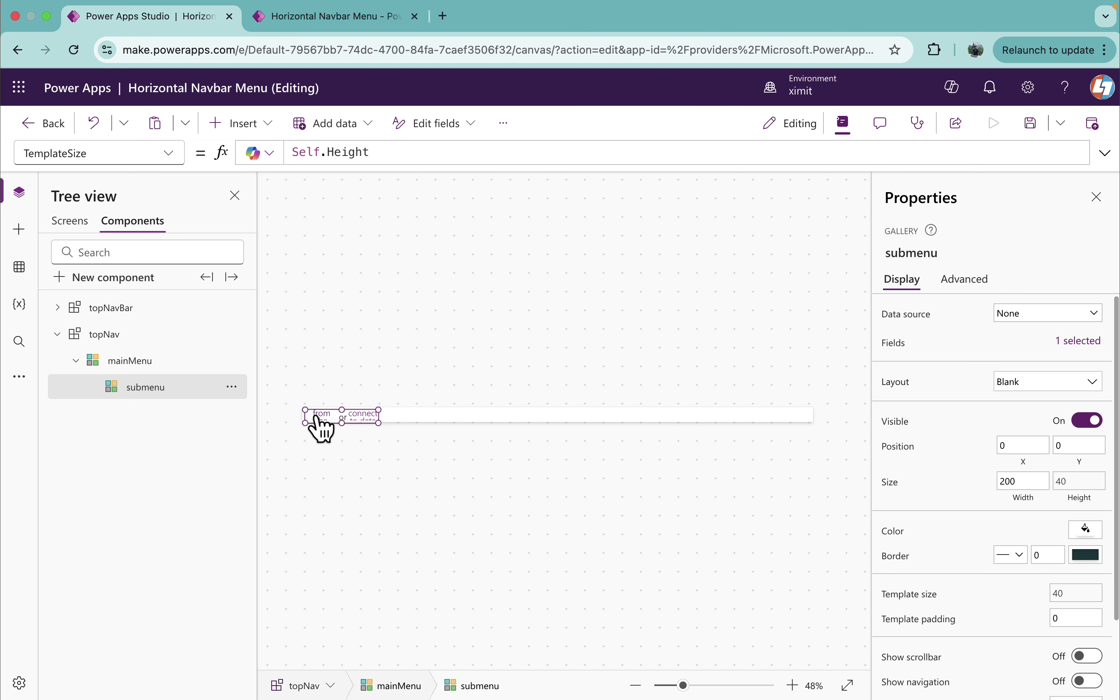
left_click(248, 125)
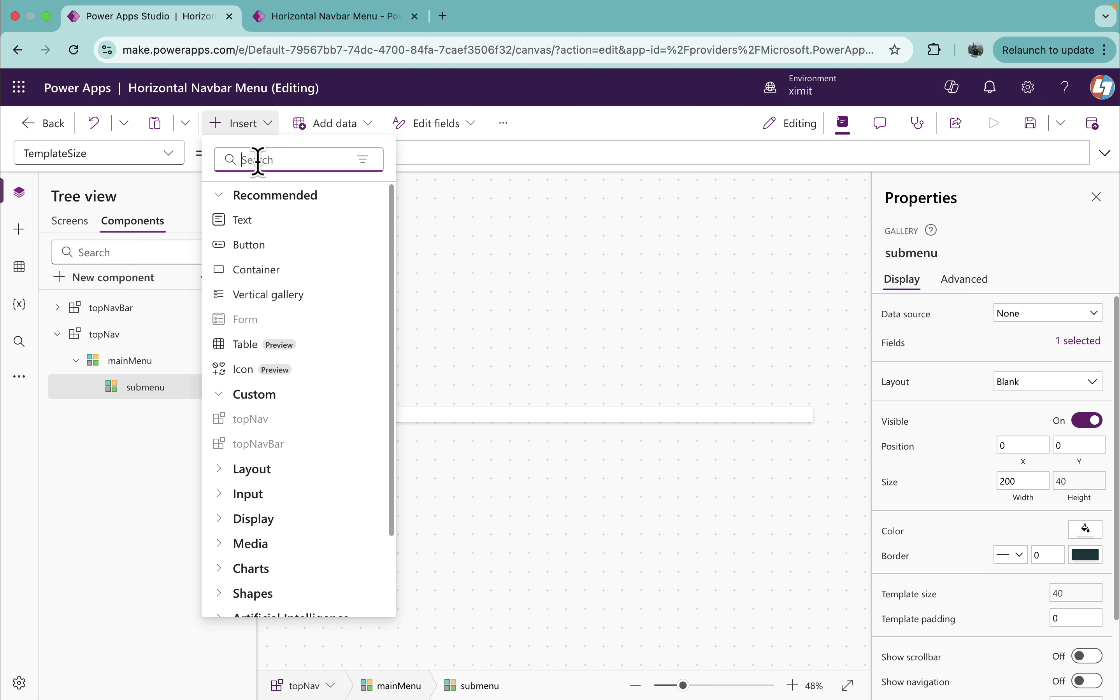
left_click(261, 245)
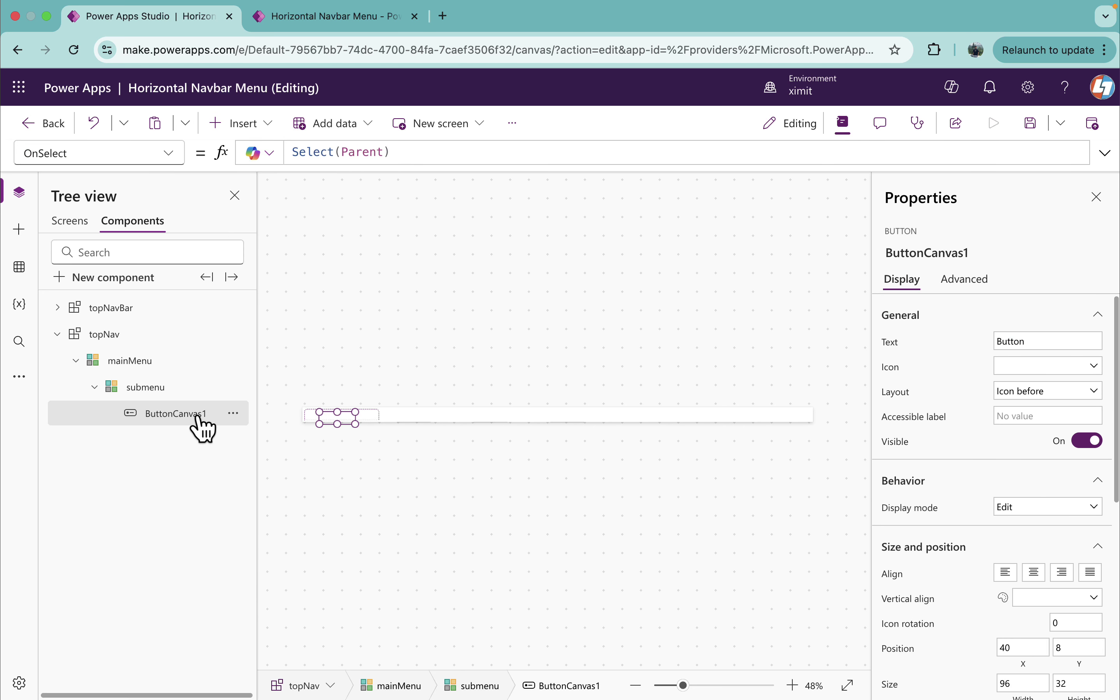
Check the app's update settings for the modern controls and themes option, leaving the settings as they are
left_click(19, 377)
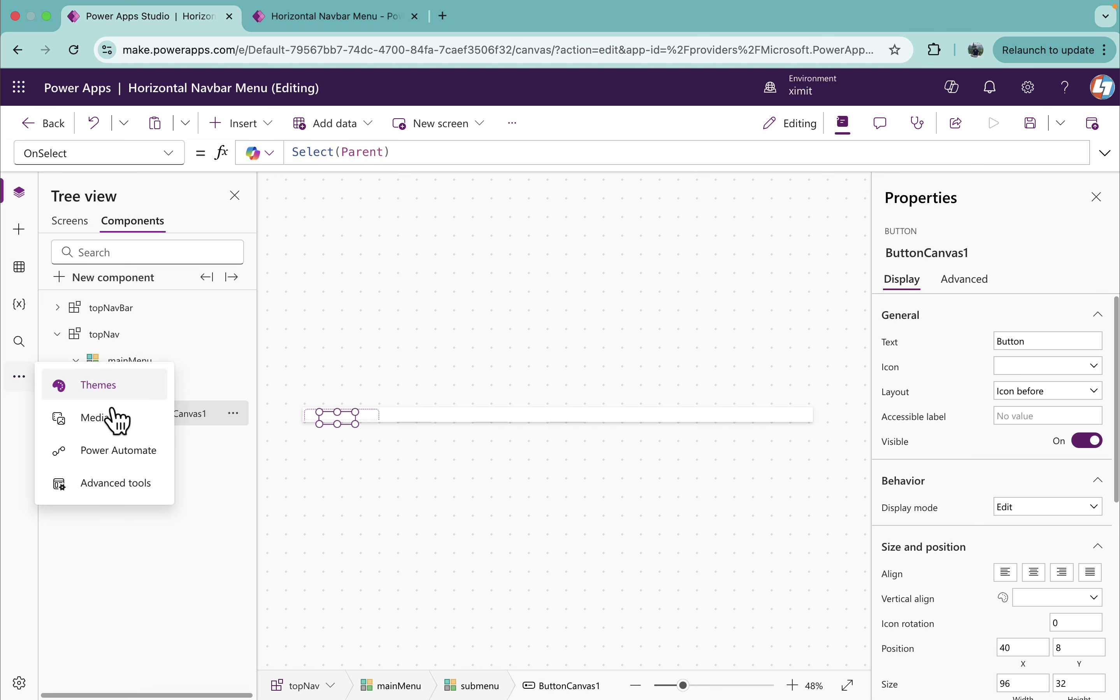
left_click(19, 684)
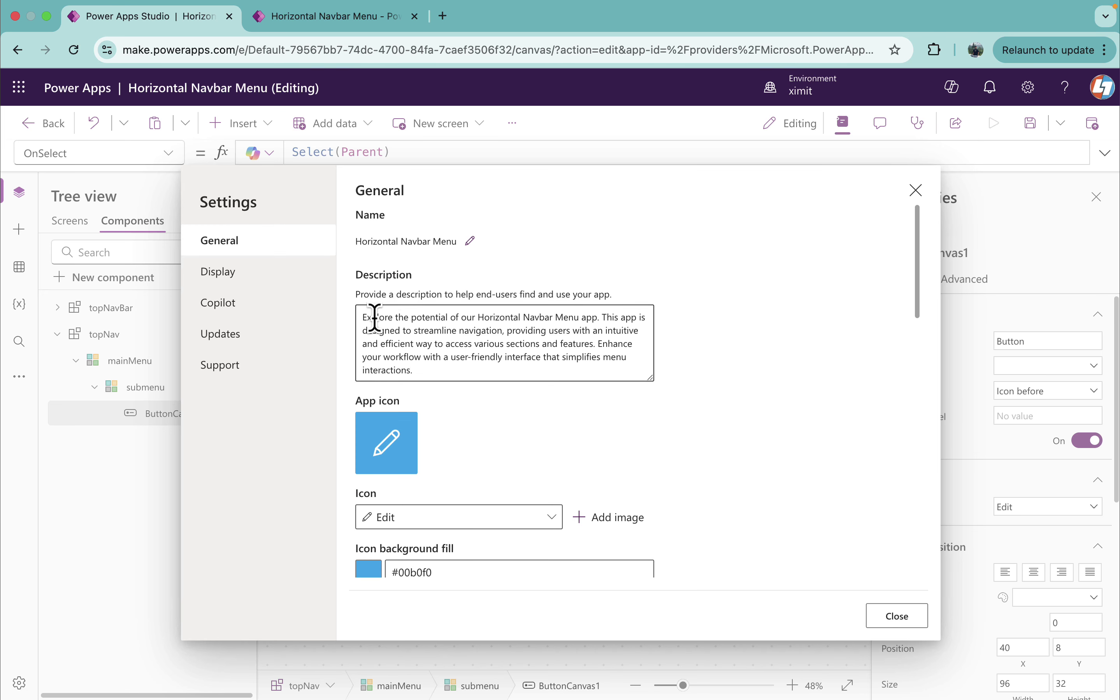
left_click(236, 346)
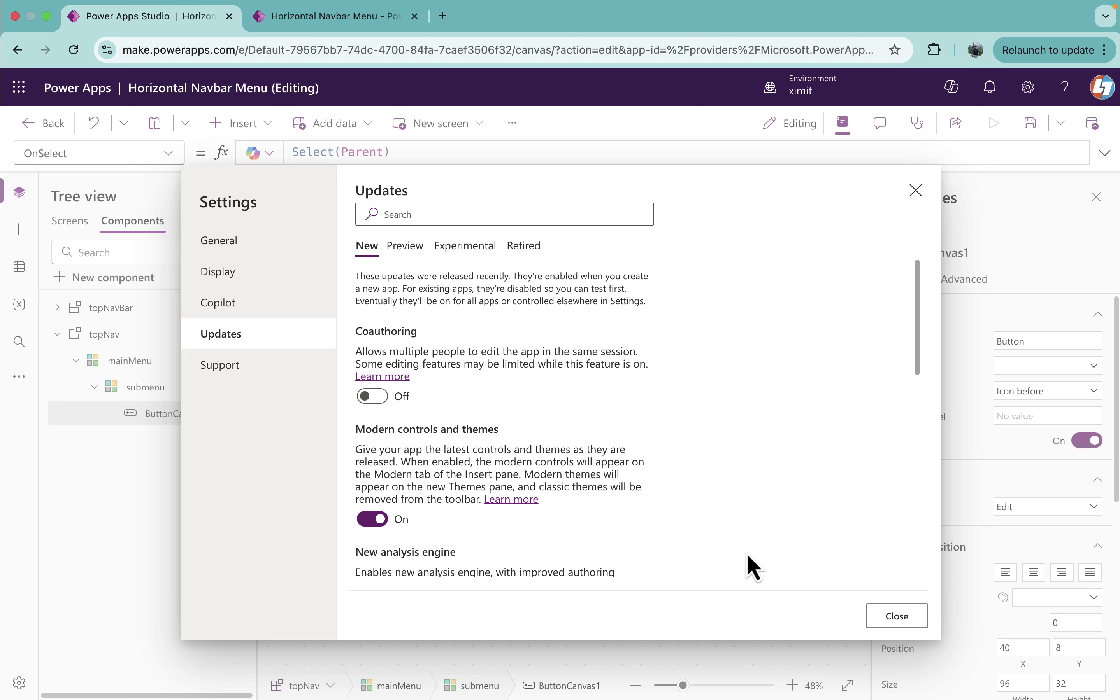
left_click(903, 620)
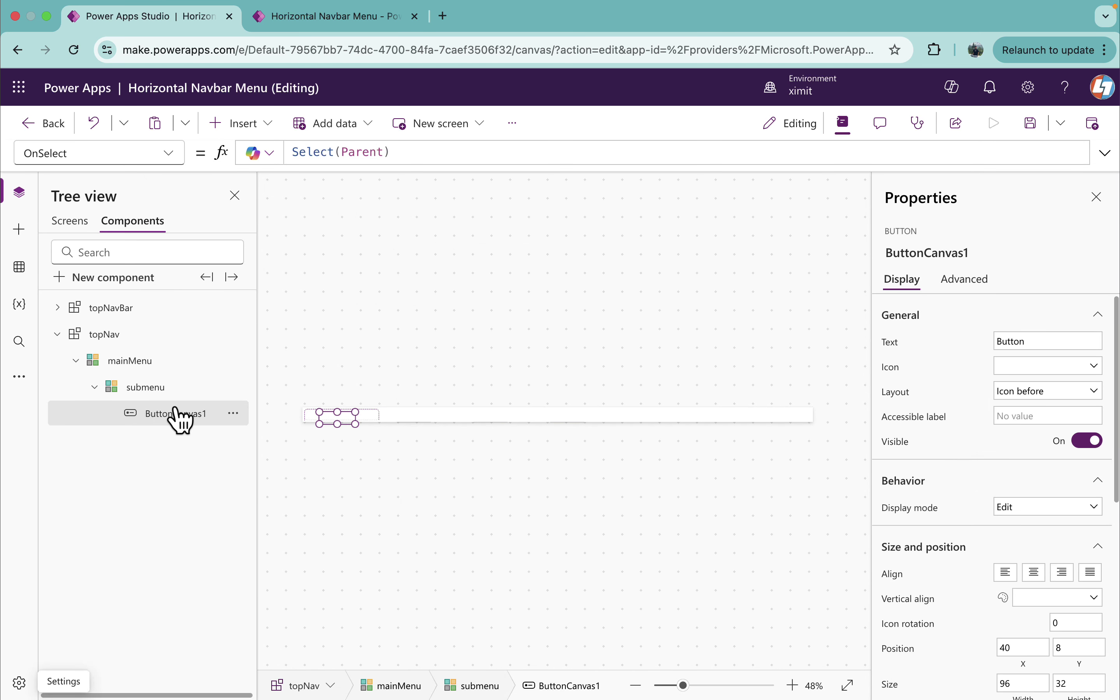
Set both the X and Y properties of the button in the submenu gallery to 0
left_click(77, 153)
type("x")
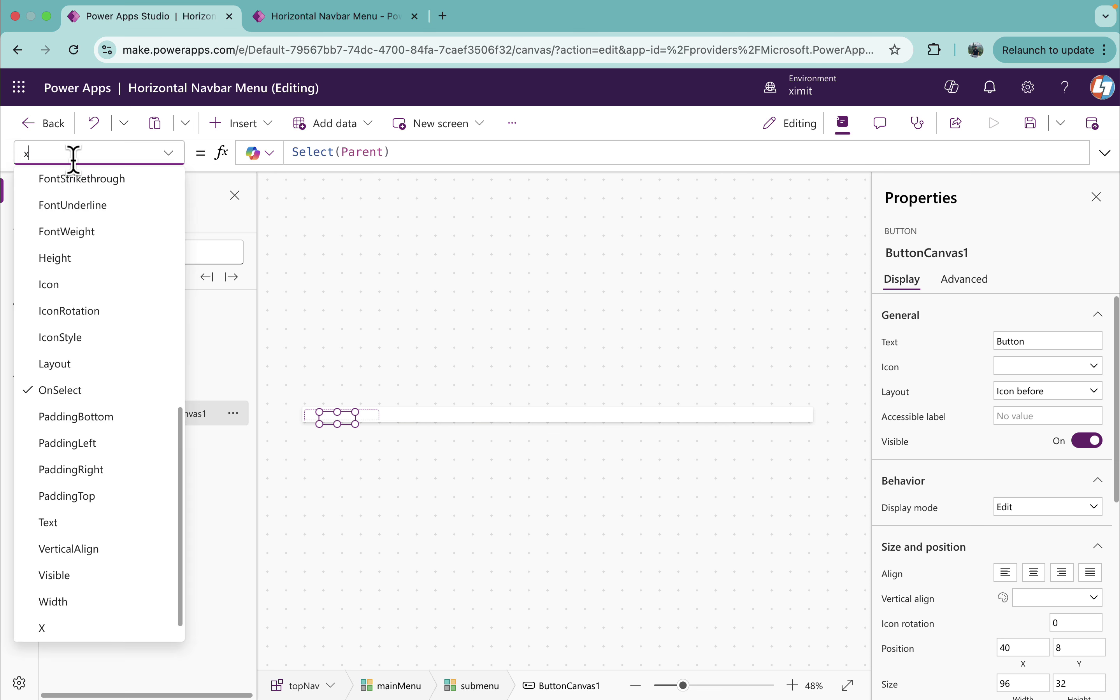
key("Tab")
key("Tab")
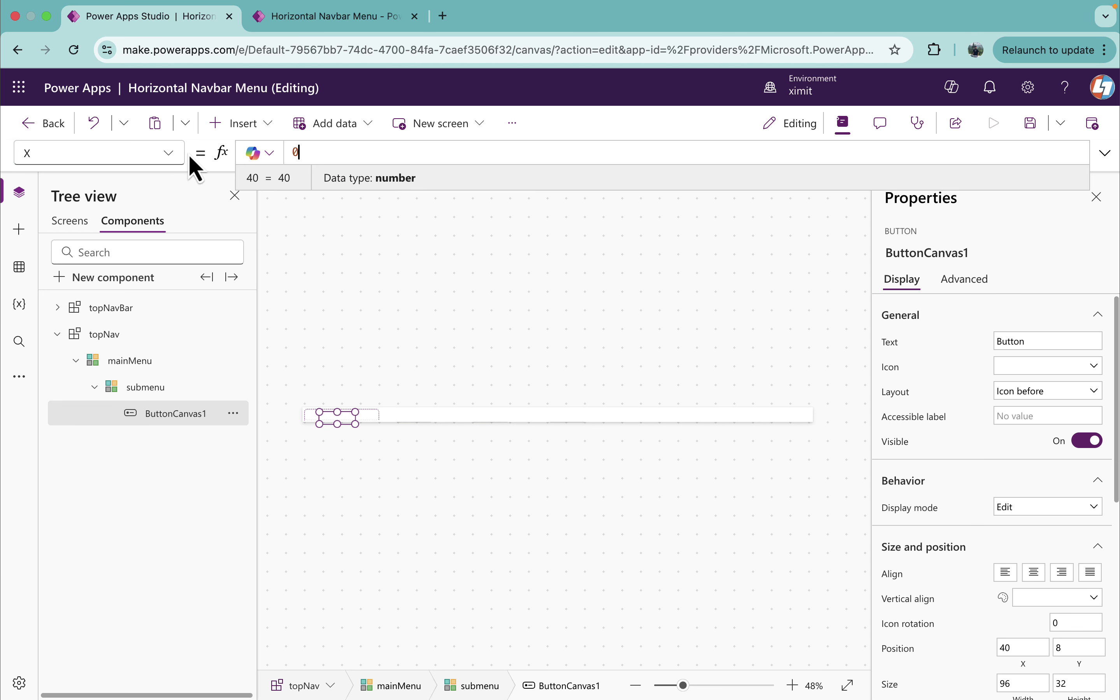
type("0")
left_click(86, 154)
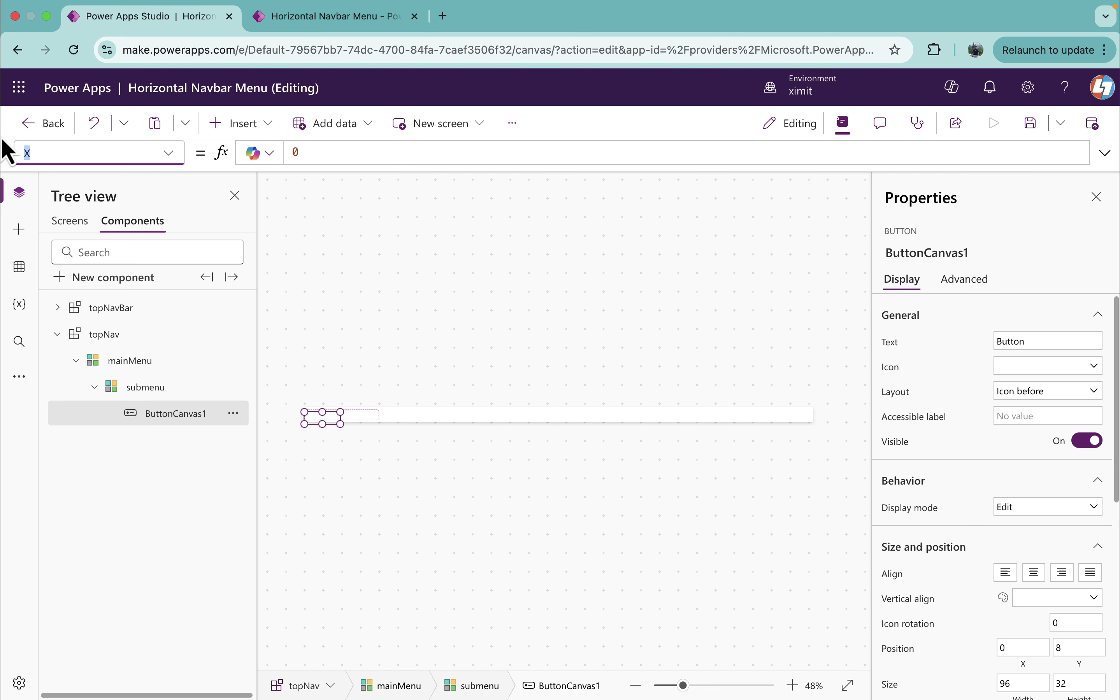
type("y")
key("Tab")
key("Tab")
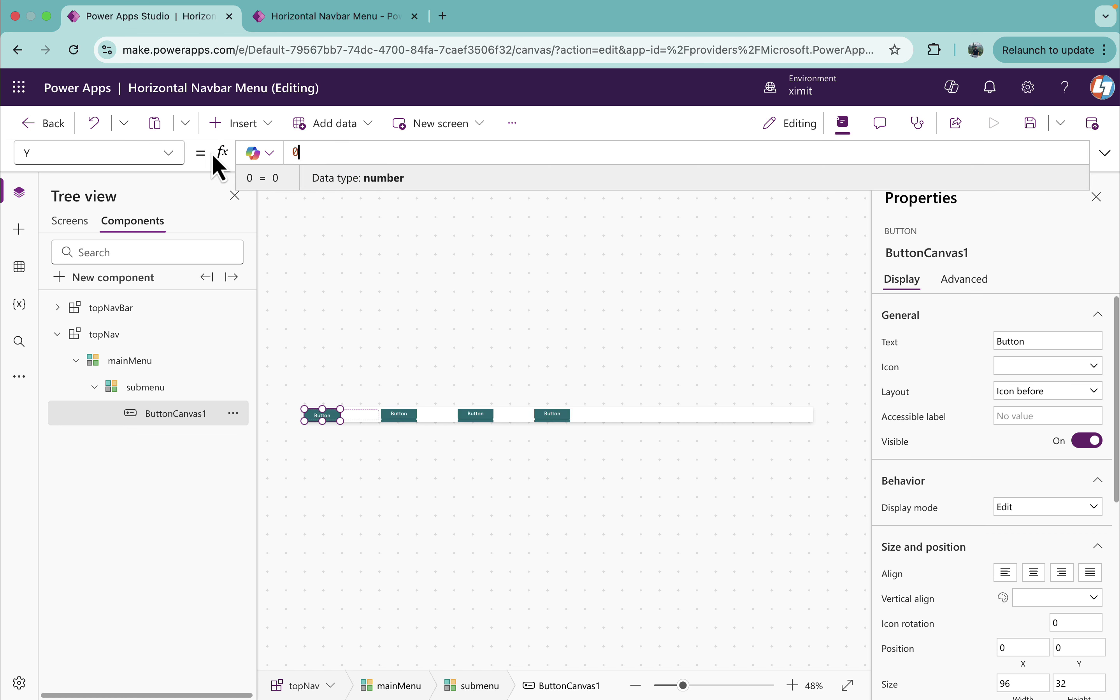
Set the Width property of the submenu button to Parent.Width
left_click_drag(35, 153, 2, 156)
type("w")
key("Tab")
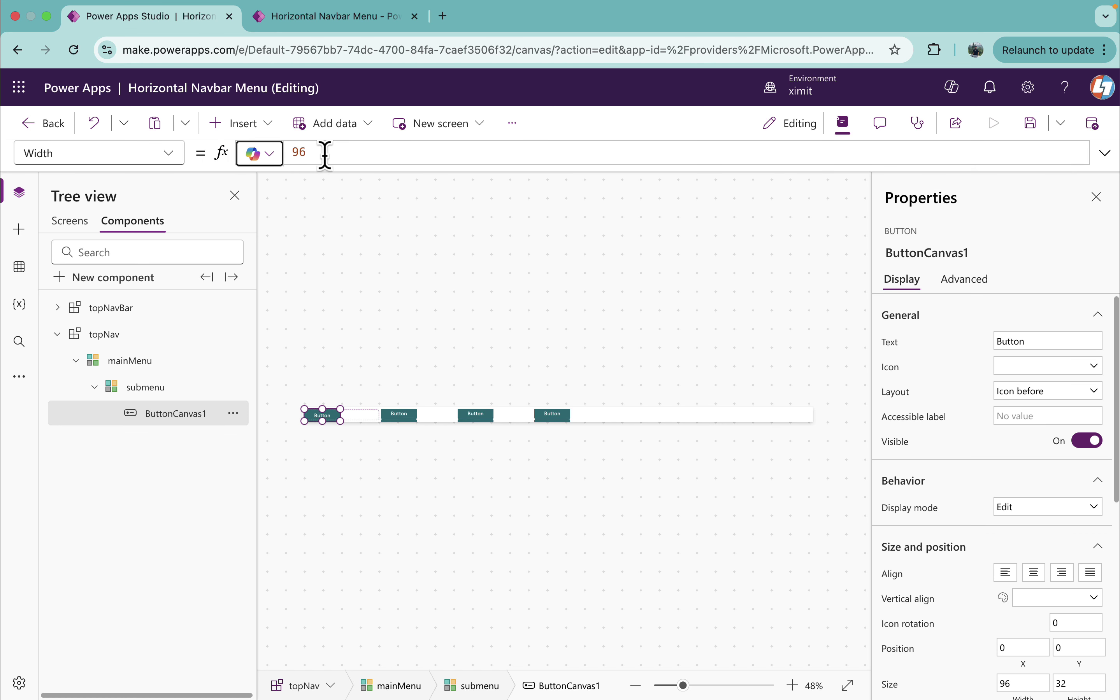
left_click_drag(352, 158, 216, 155)
type("p")
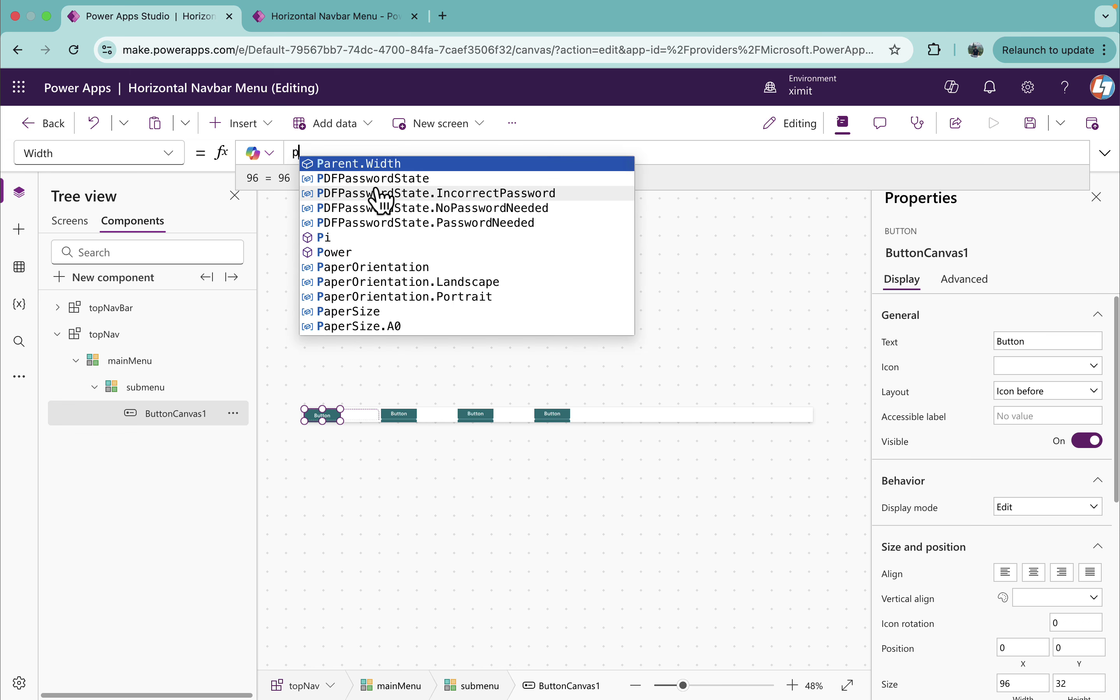
type("ar")
key("Tab")
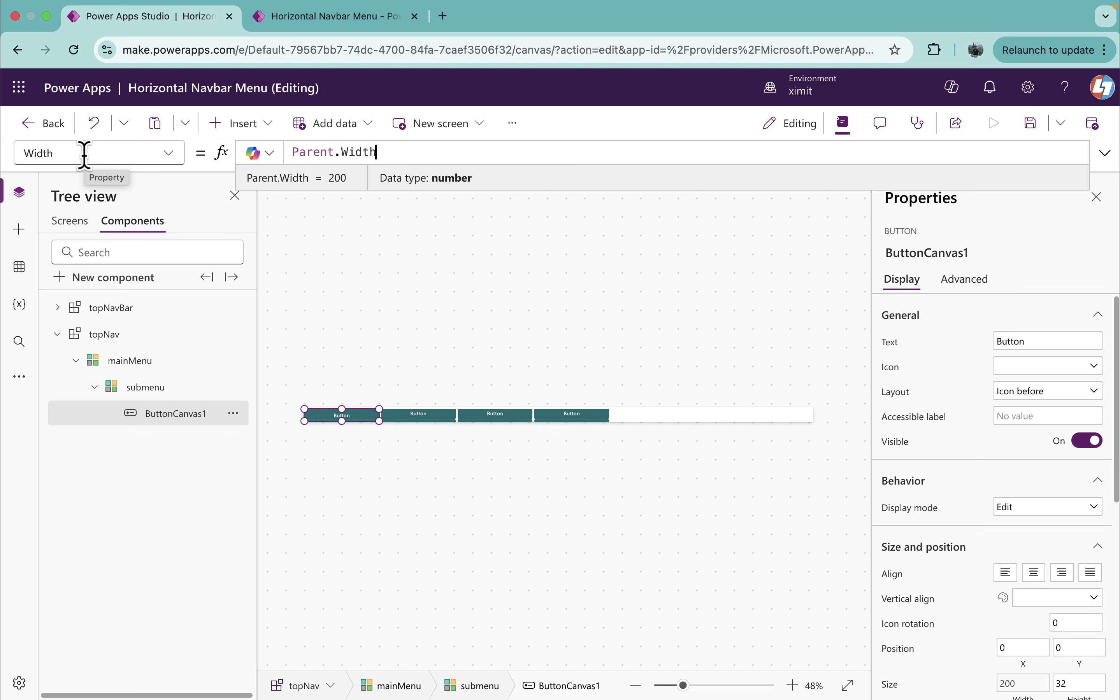
Set the Height property of the submenu button to 40
scroll(964, 394, "down", 5)
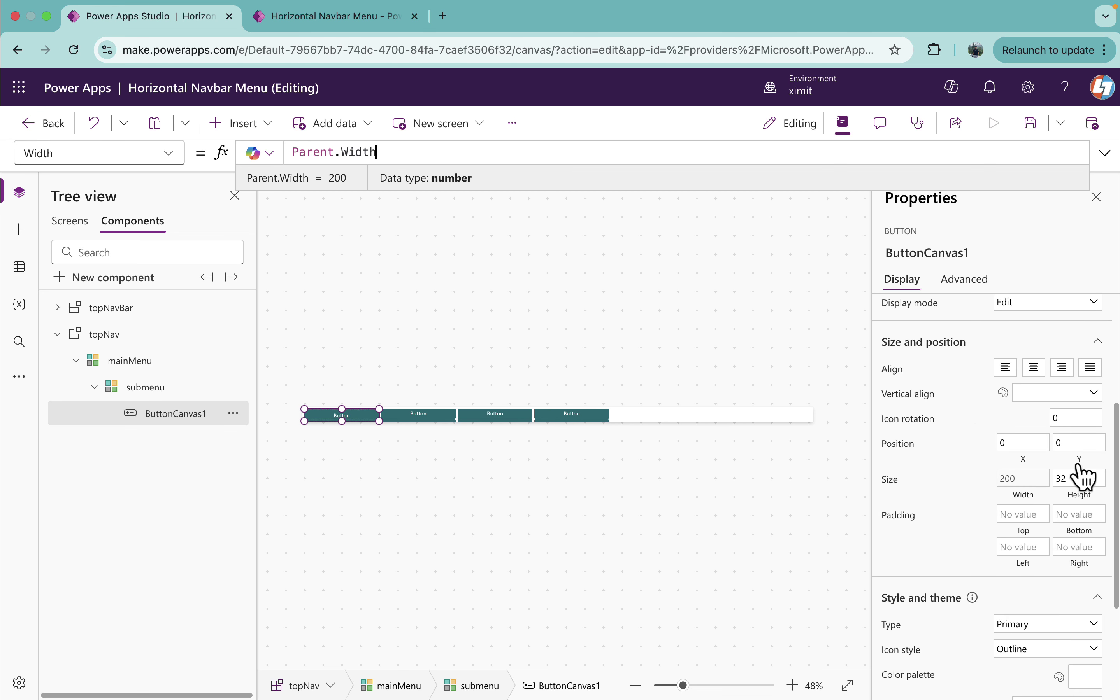
left_click(65, 152)
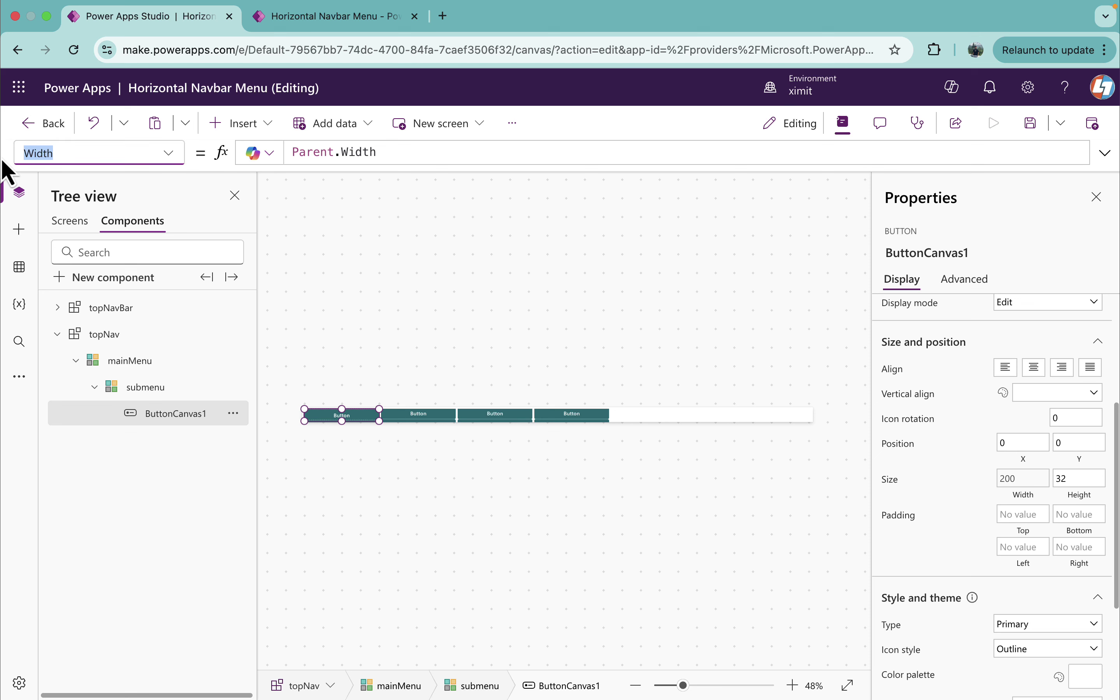
type("he")
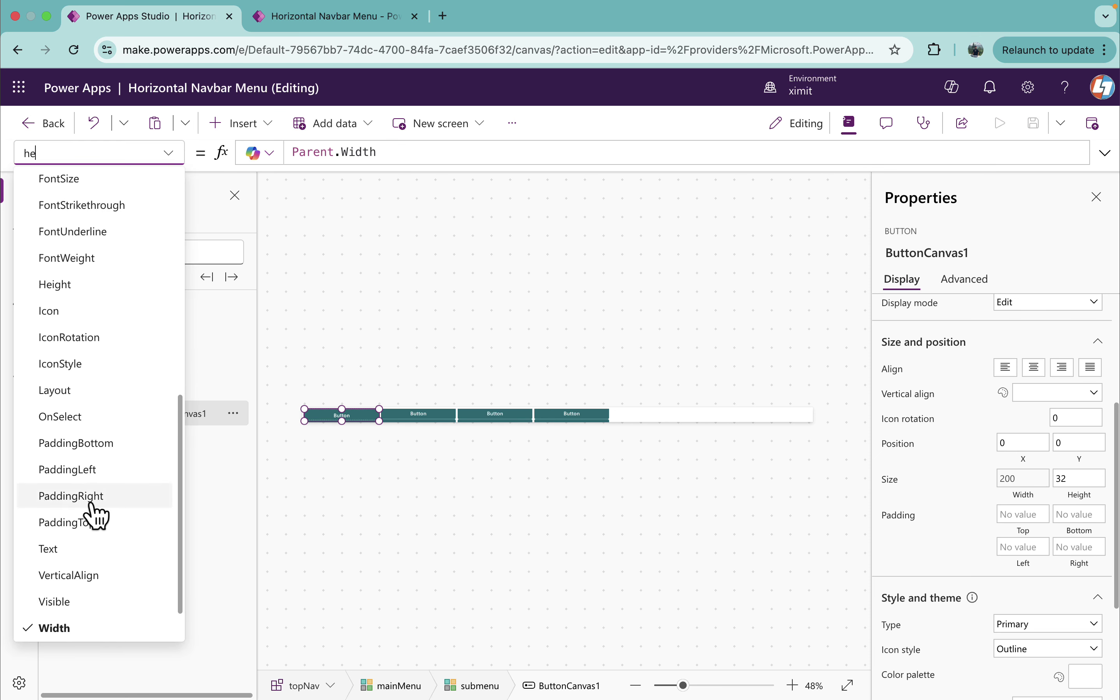
left_click(85, 290)
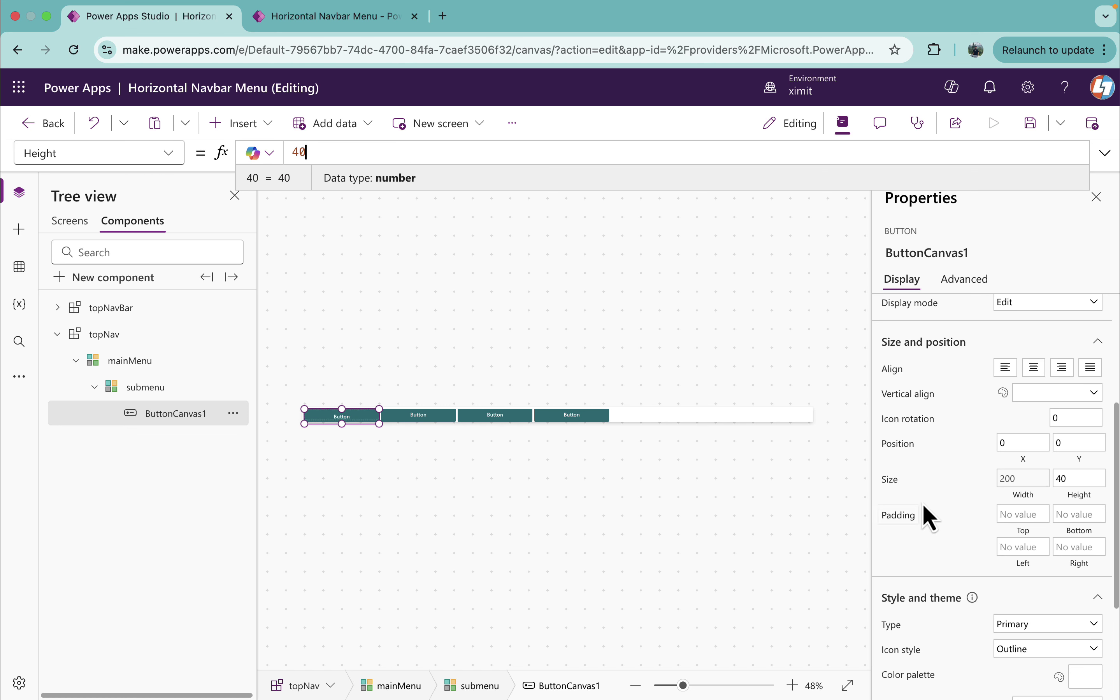
Set the submenu button's border radius to 0 and choose its icon style
scroll(1012, 551, "down", 5)
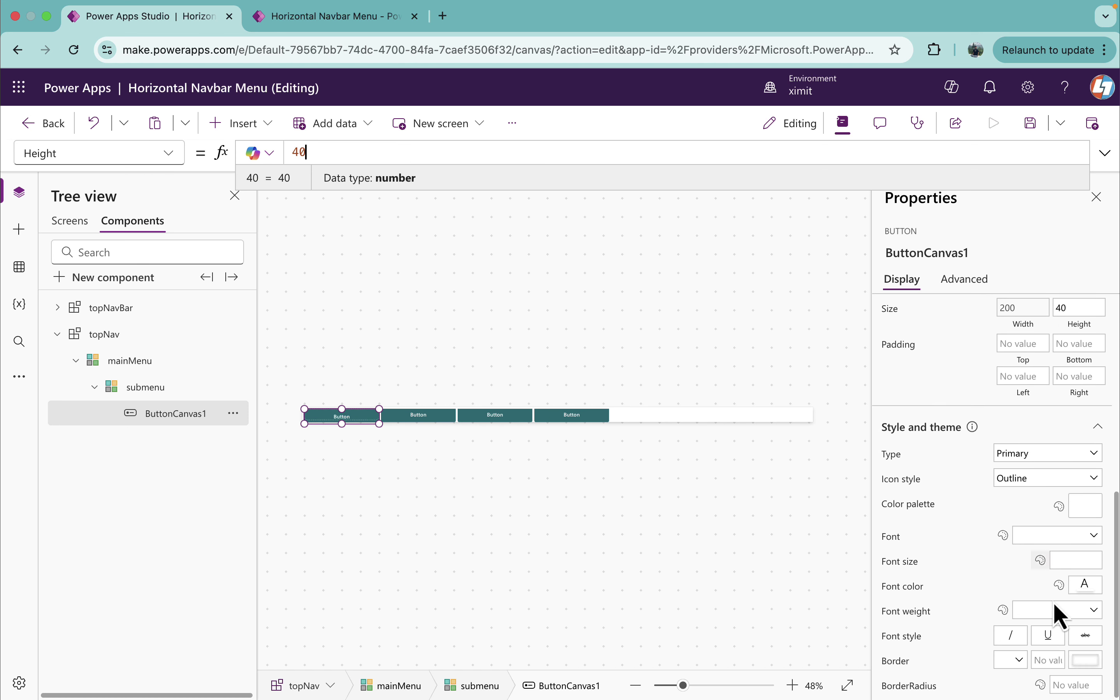
left_click(1061, 685)
type("0")
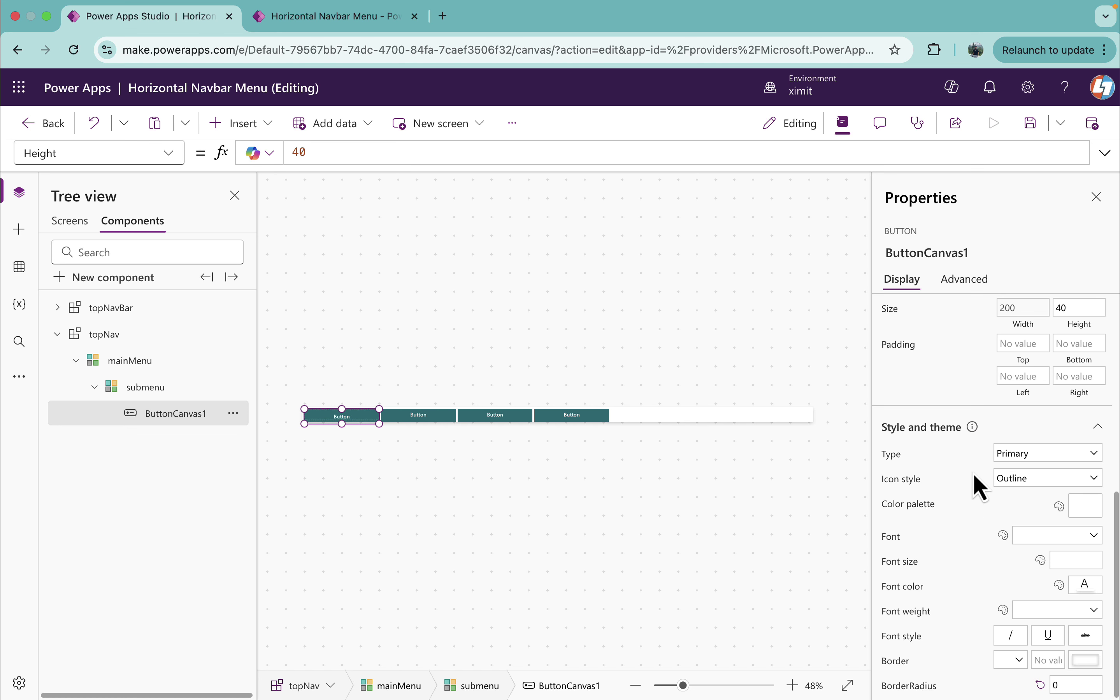
left_click(1023, 481)
left_click(1018, 517)
Assign the ChevronDown icon to the submenu button
scroll(988, 426, "up", 3)
scroll(986, 426, "up", 5)
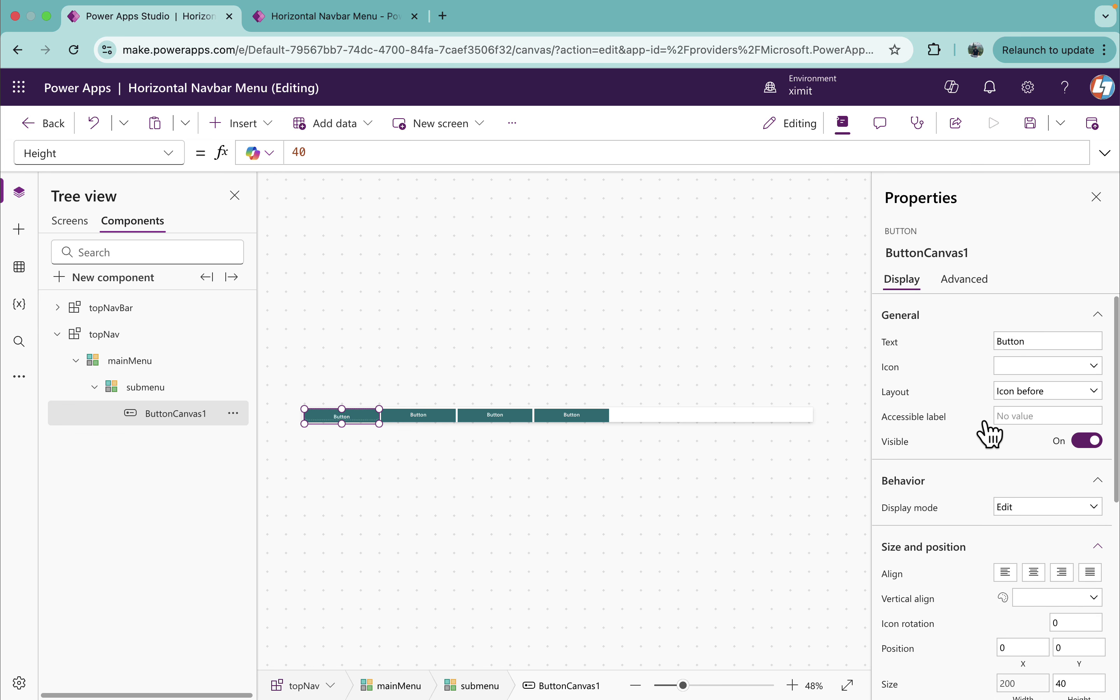
left_click(1033, 368)
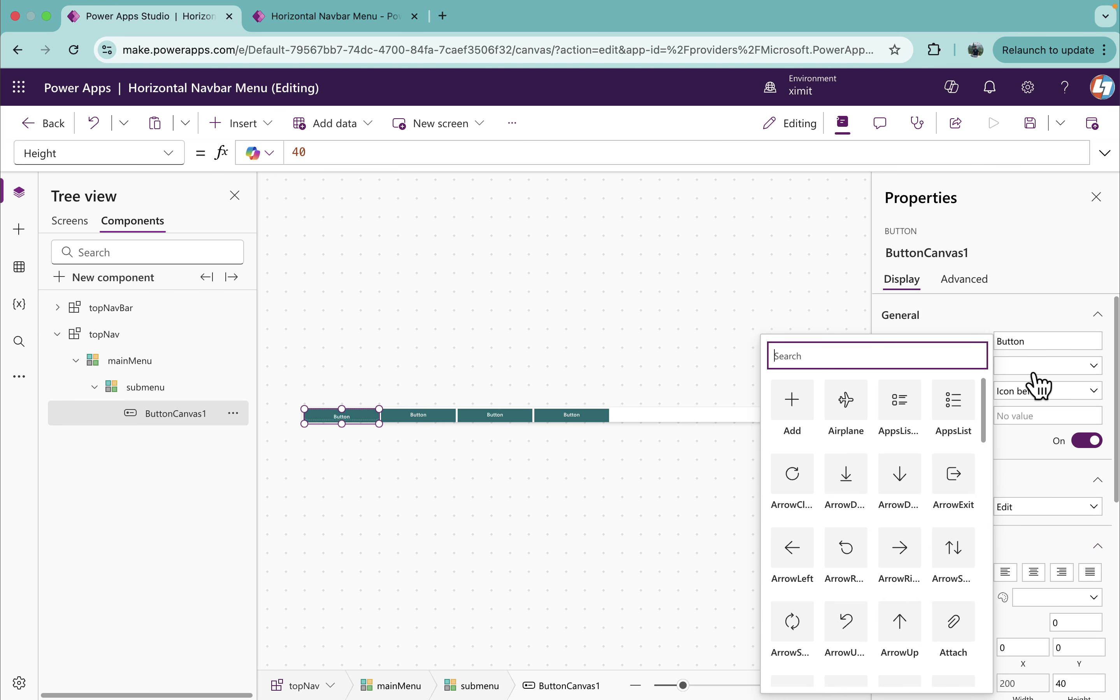
type("ch")
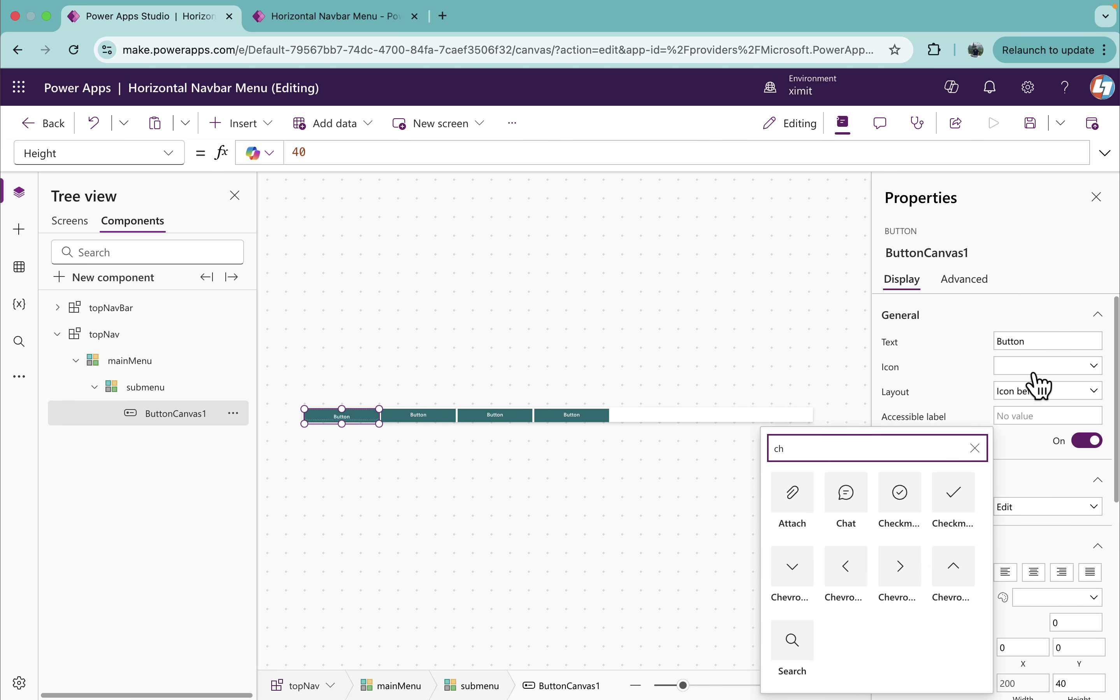
left_click(795, 572)
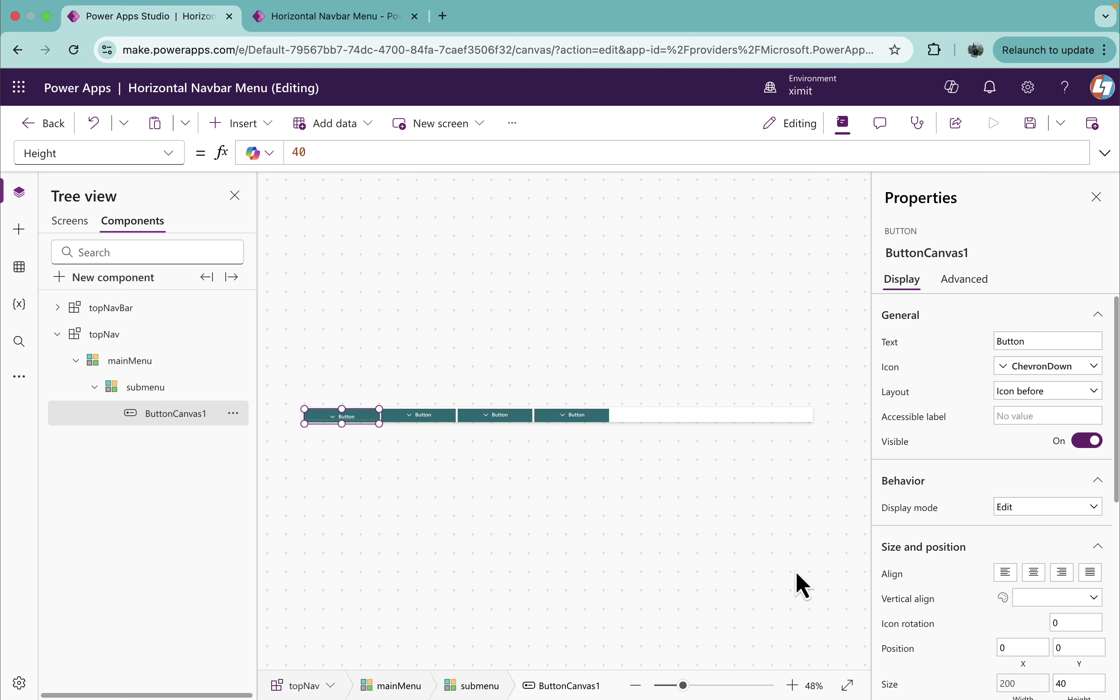
Set the layout of the submenu button to Icon after
left_click(1044, 396)
left_click(1032, 430)
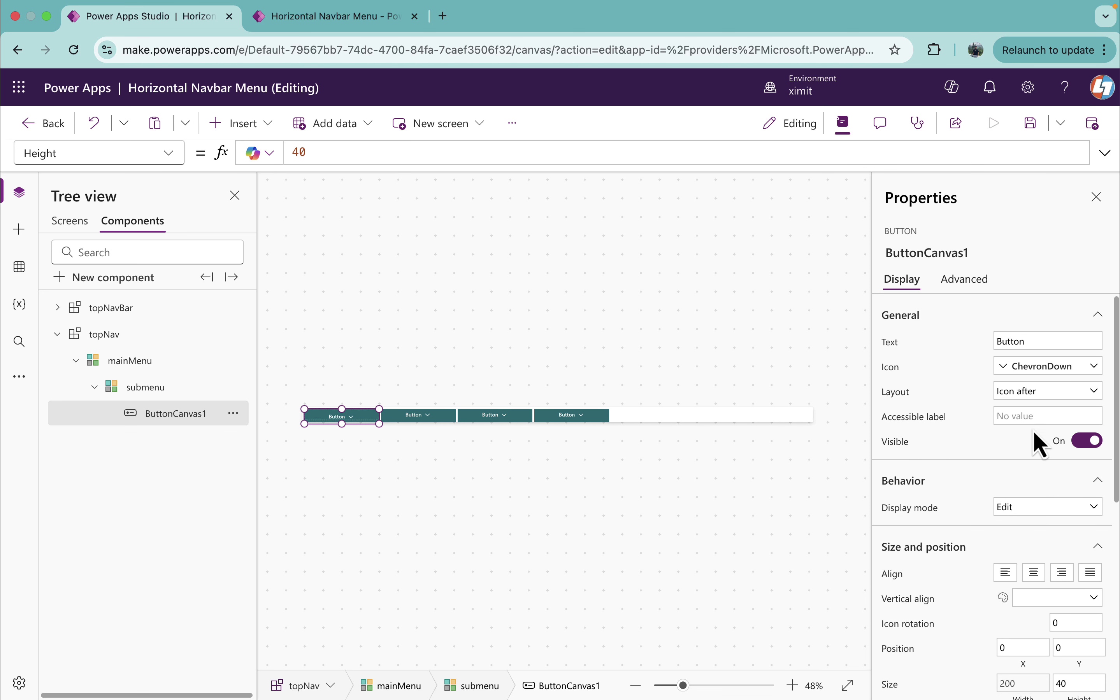
Set the mainMenu gallery's template padding to 0
left_click(149, 391)
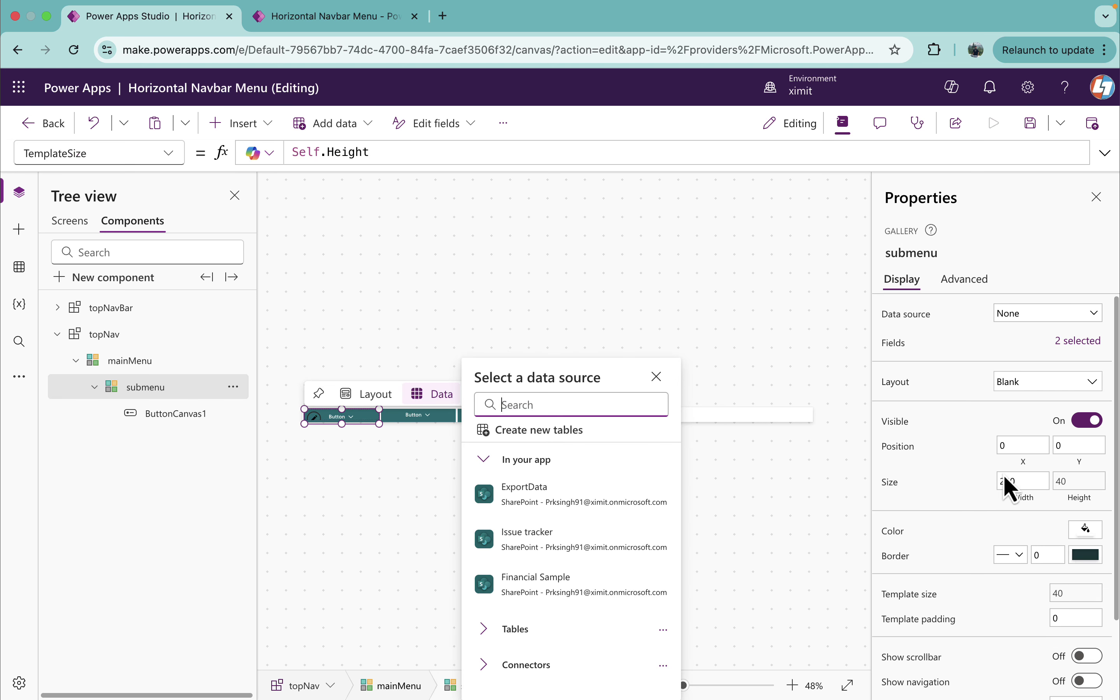
left_click(974, 523)
scroll(982, 514, "down", 4)
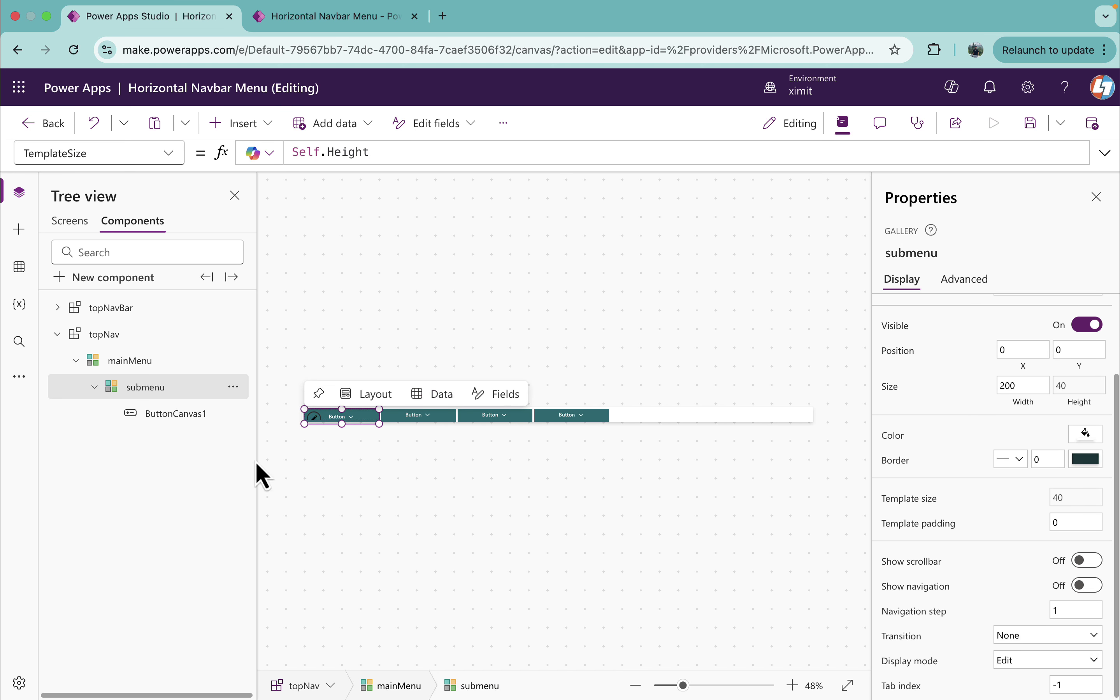
left_click(138, 365)
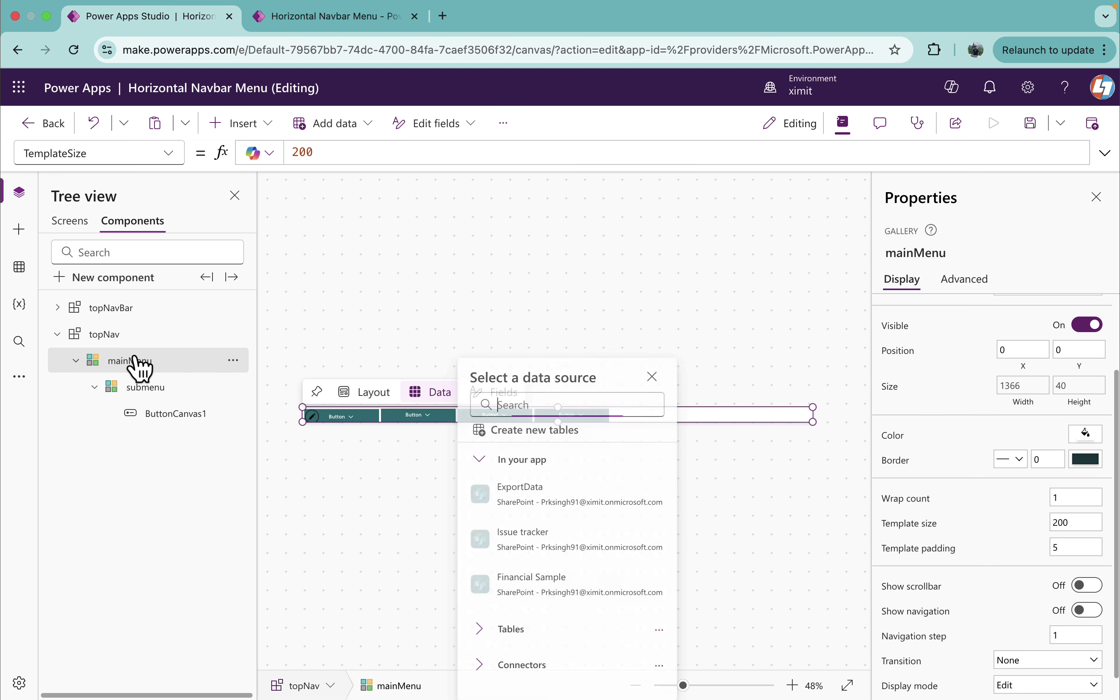
left_click(1080, 547)
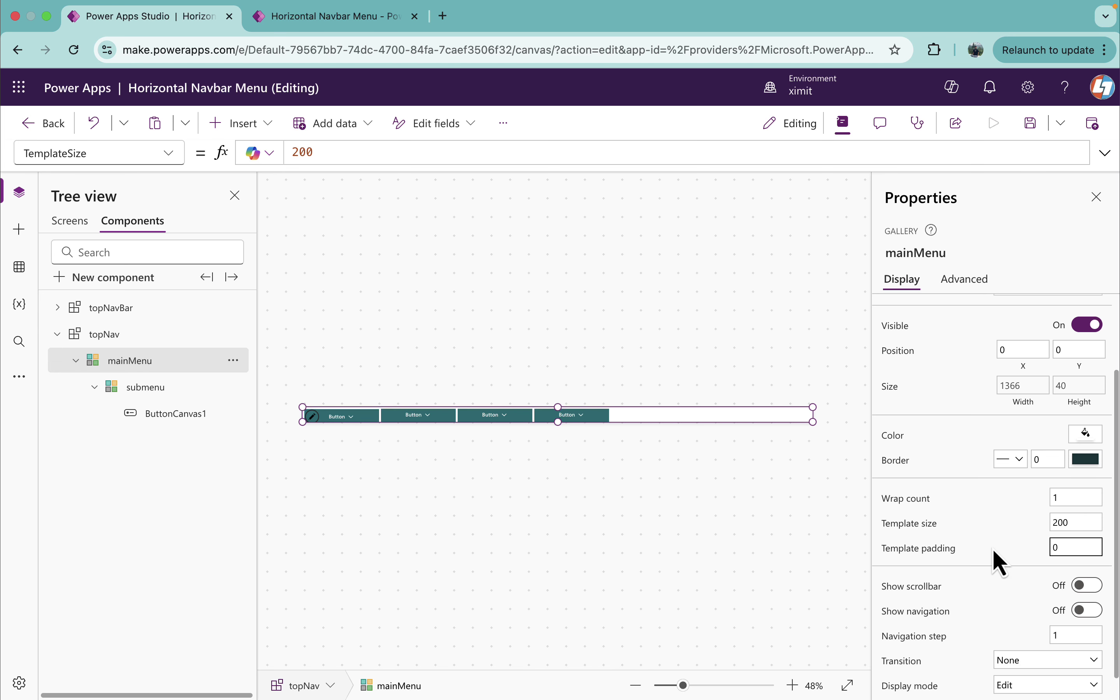
left_click(1027, 550)
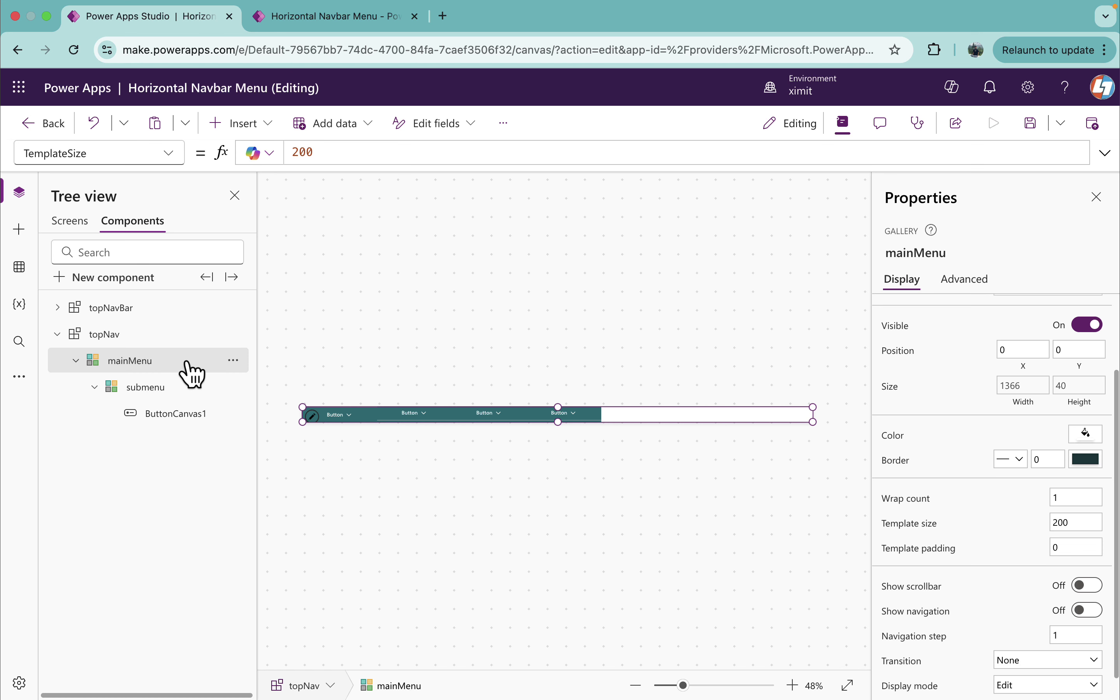
Replace the mainMenu gallery's Items formula with a Filter on navBarMenu using the condition varSelectedTab=Identifier
left_click_drag(133, 159, 2, 152)
type("items")
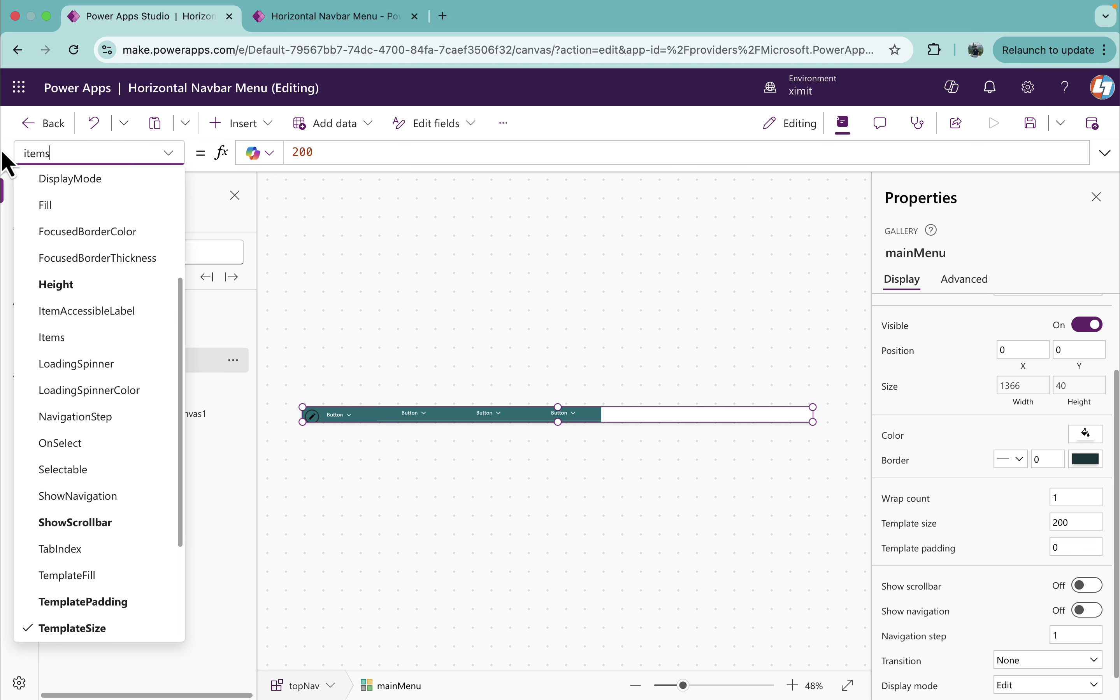
key("Return")
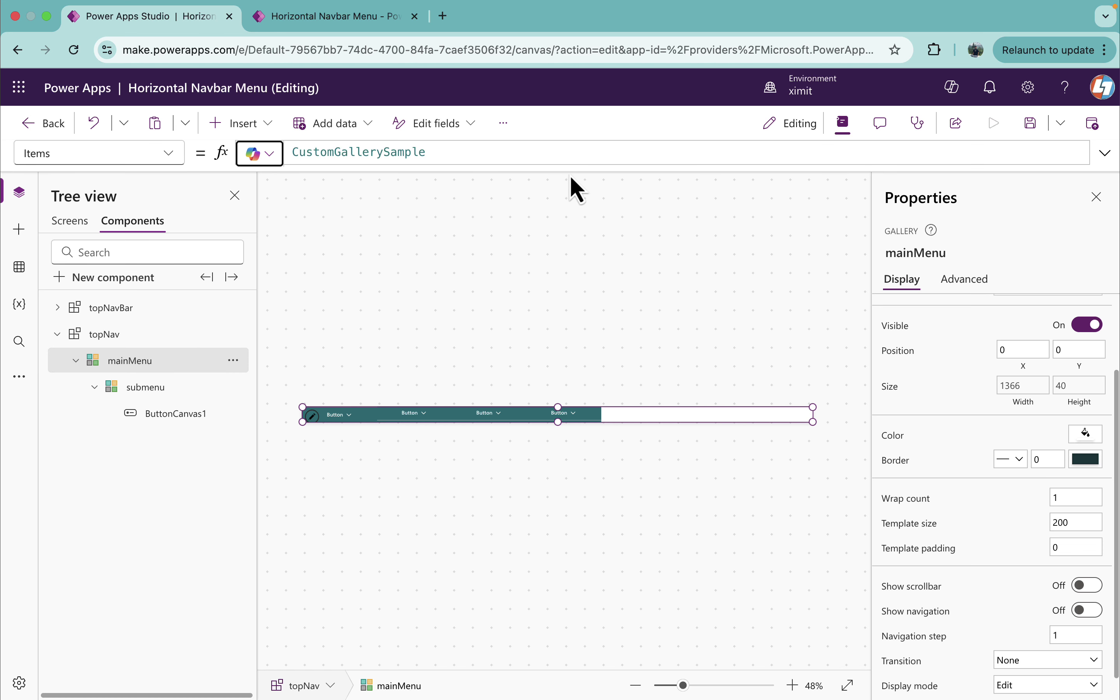
left_click_drag(570, 164, 571, 245)
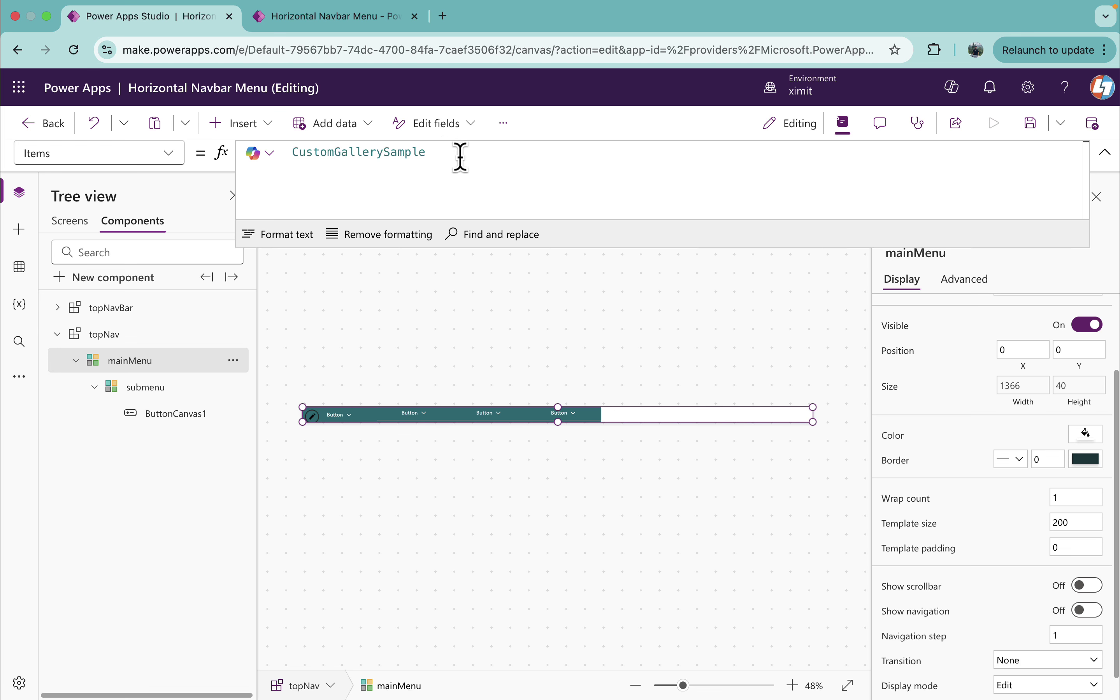
left_click_drag(453, 152, 166, 154)
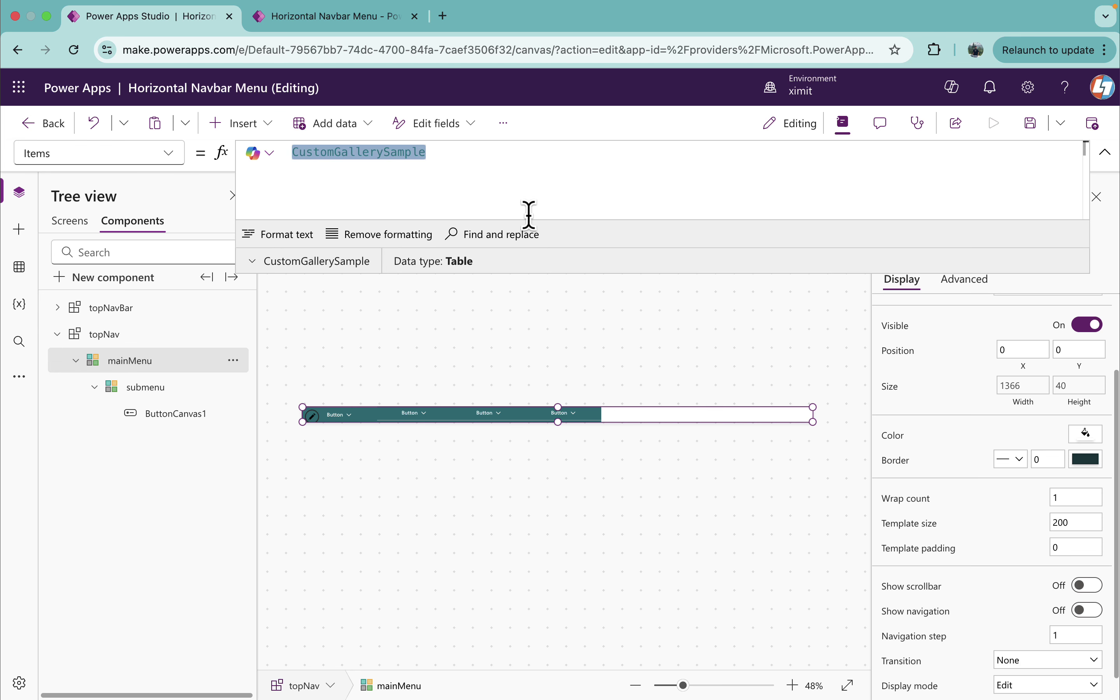
type("Filter(")
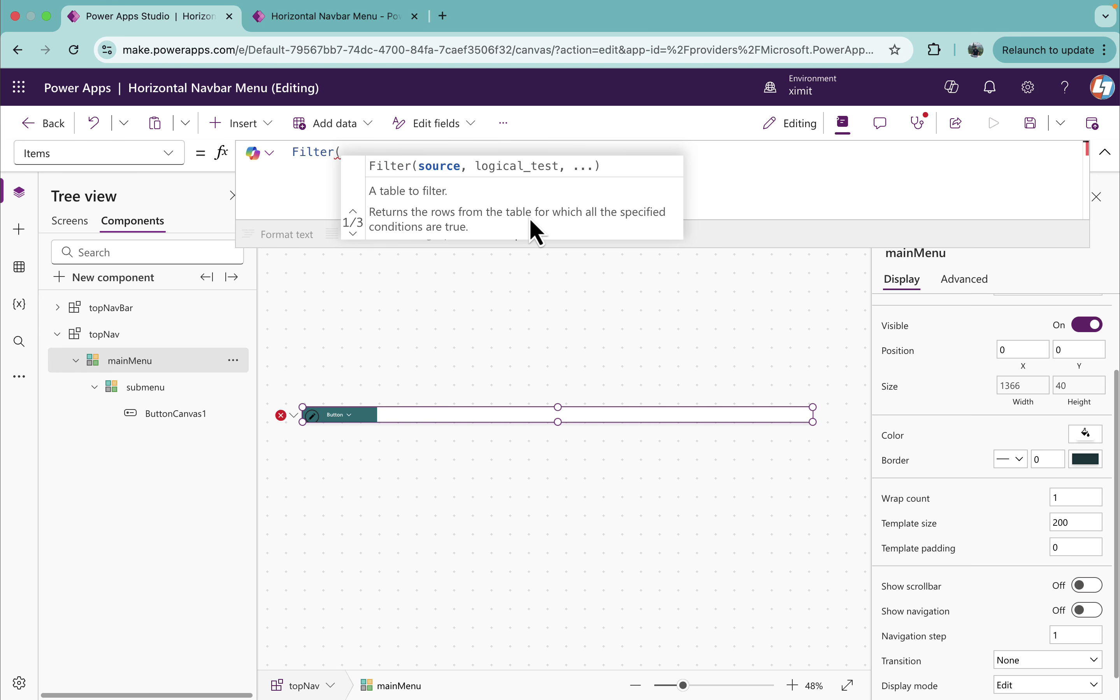
type("navBarMenu")
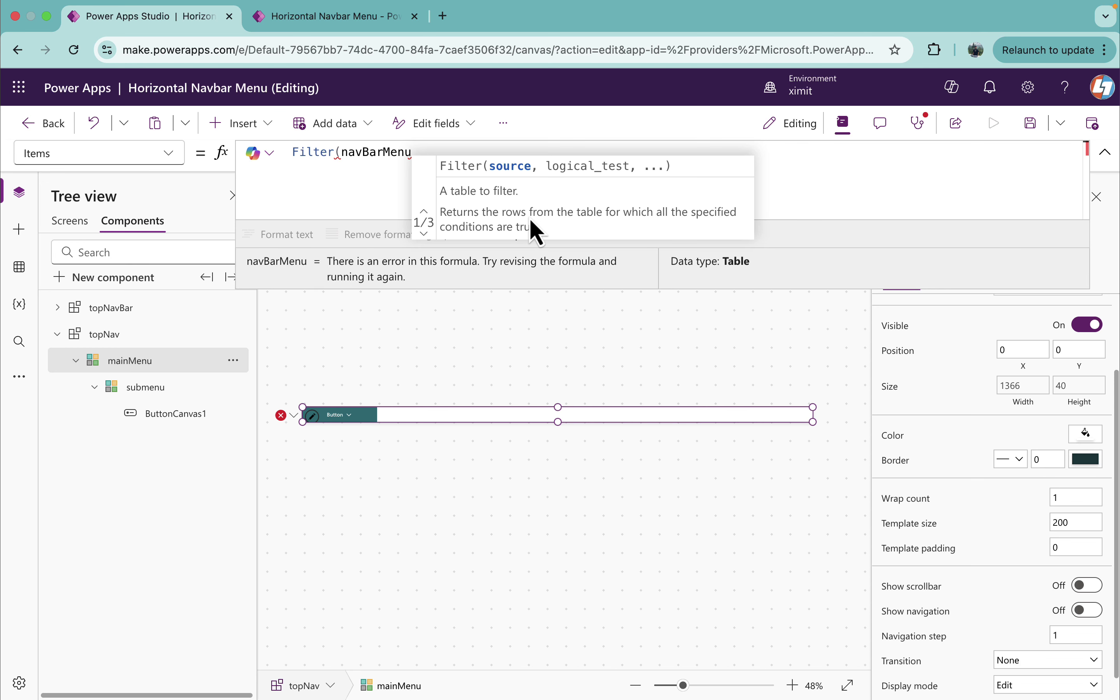
type(",v")
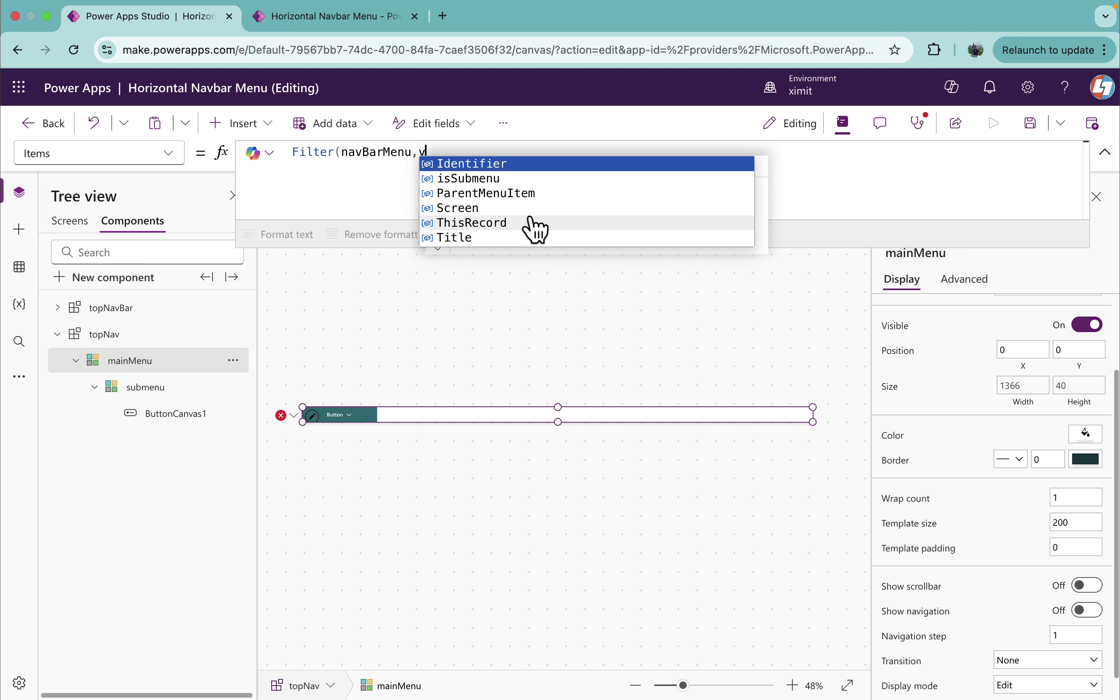
type("ar")
key("Tab")
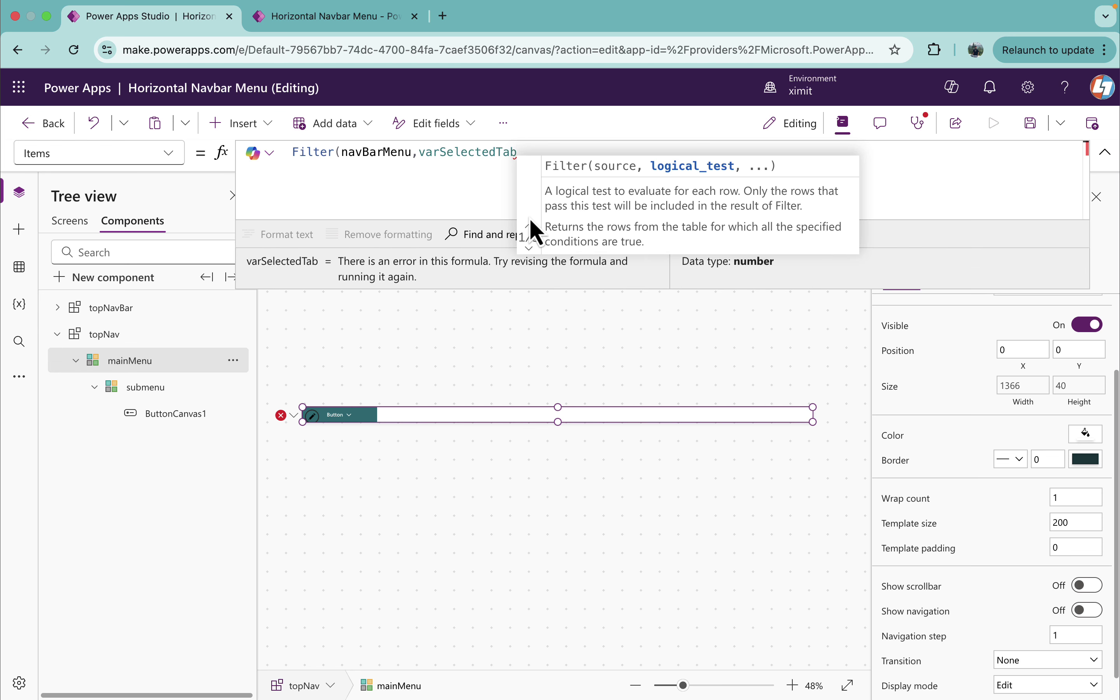
type("=")
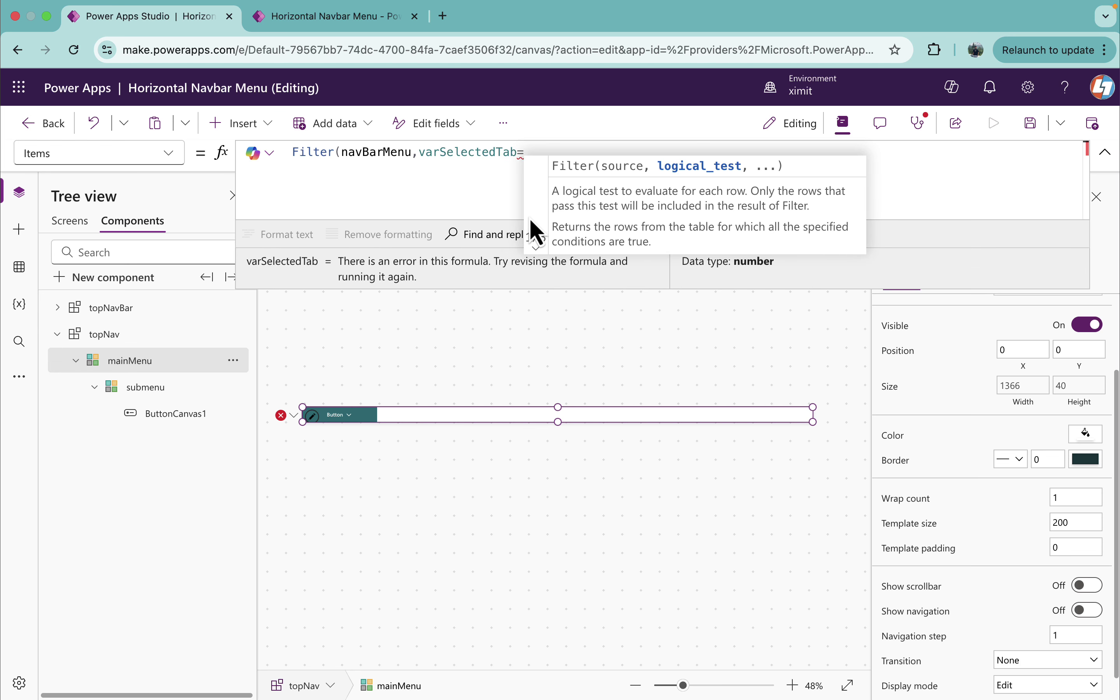
type("ide")
key("Tab")
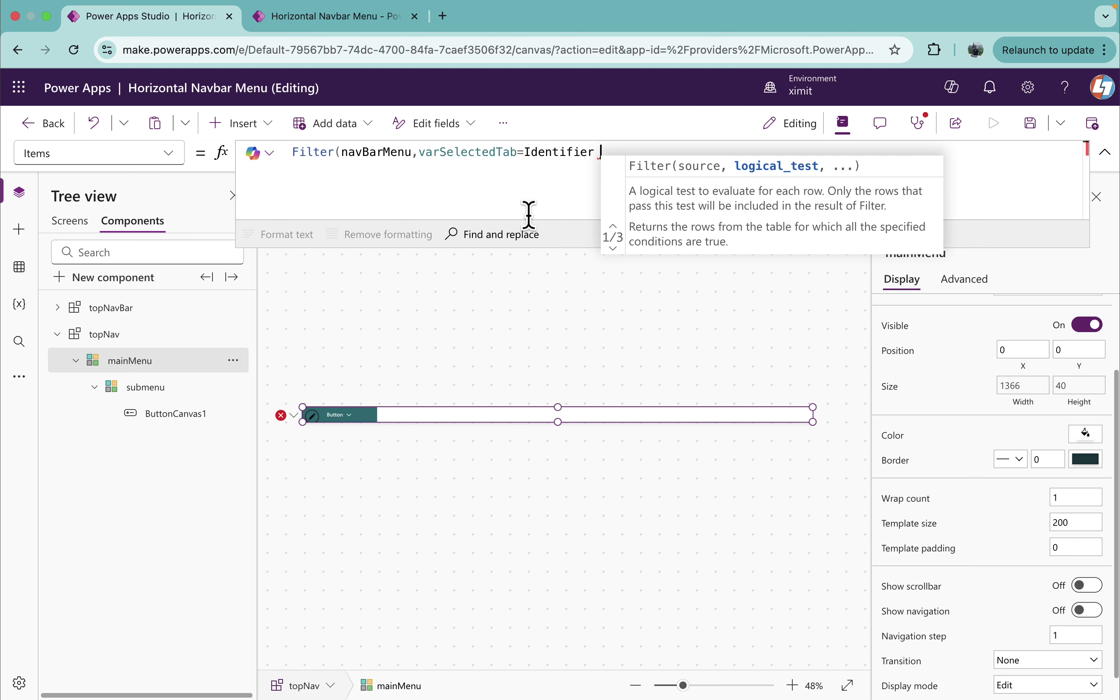
Add the alternative condition || ParentMenuItem="" to mainMenu's Items filter, close the formula, and expand its result preview
type("||")
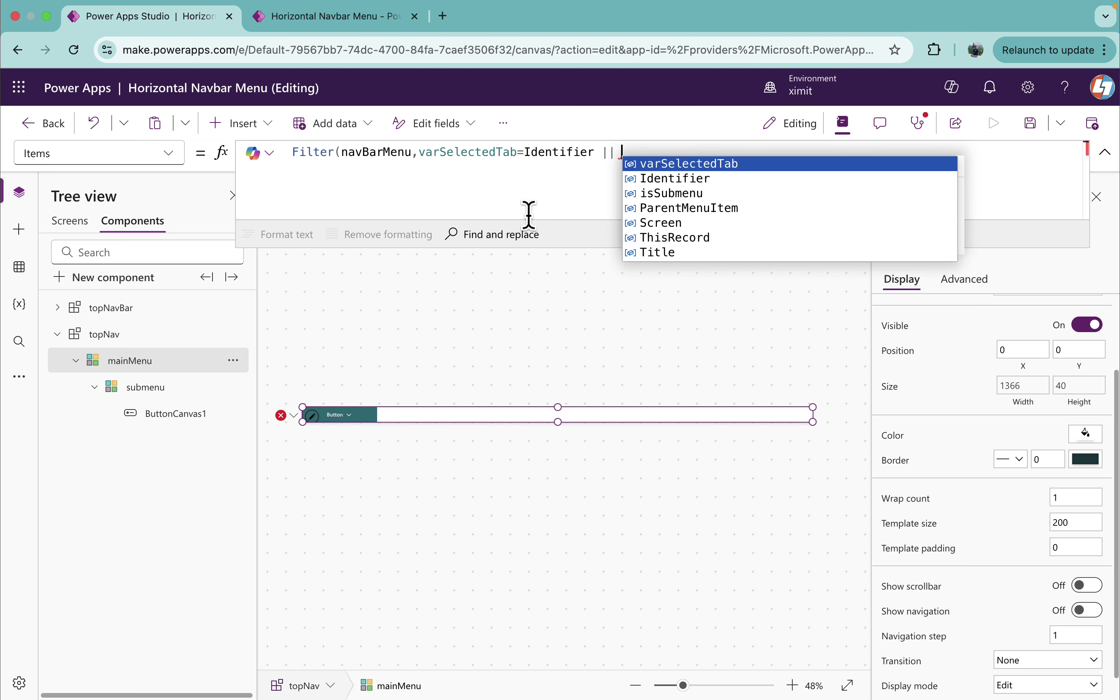
key("Down")
key("Down")
key("Down")
key("Tab")
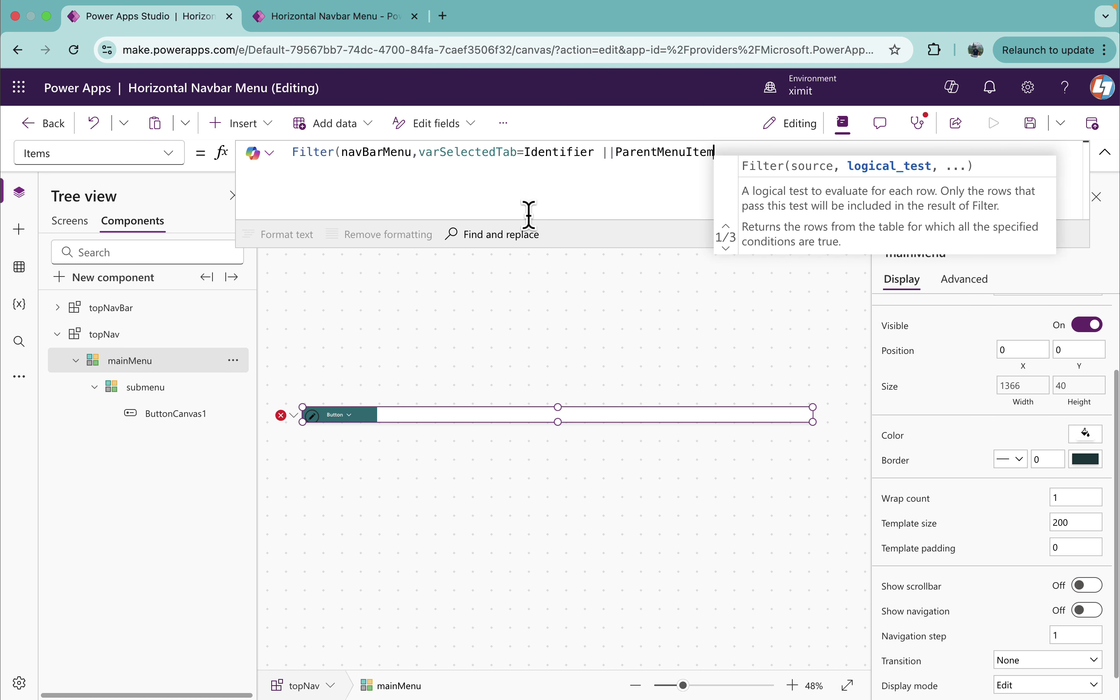
type("=\"\")")
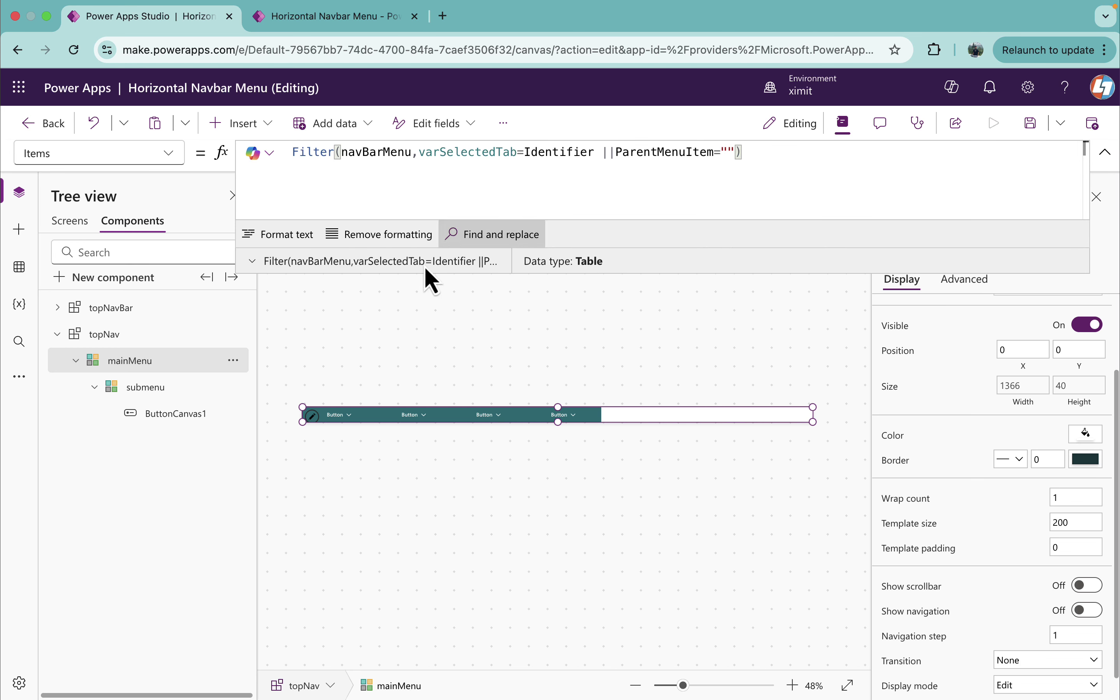
left_click(251, 263)
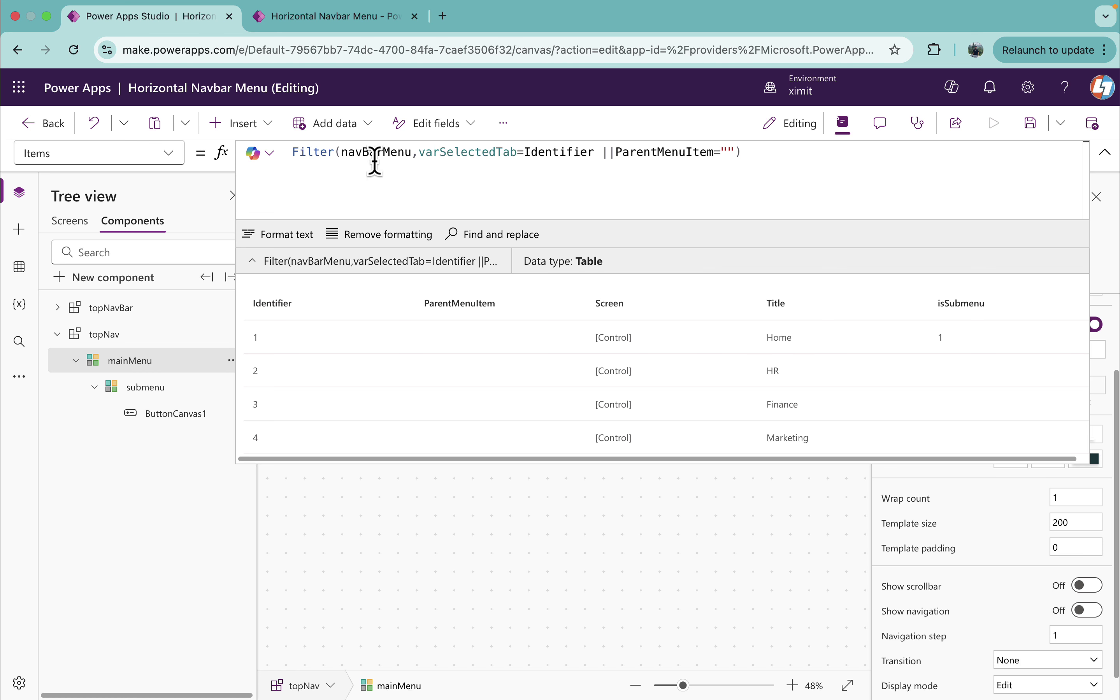
Wrap mainMenu's Items filter in a GroupBy function that groups by Identifier under the group name grpmenu
double_click(312, 152)
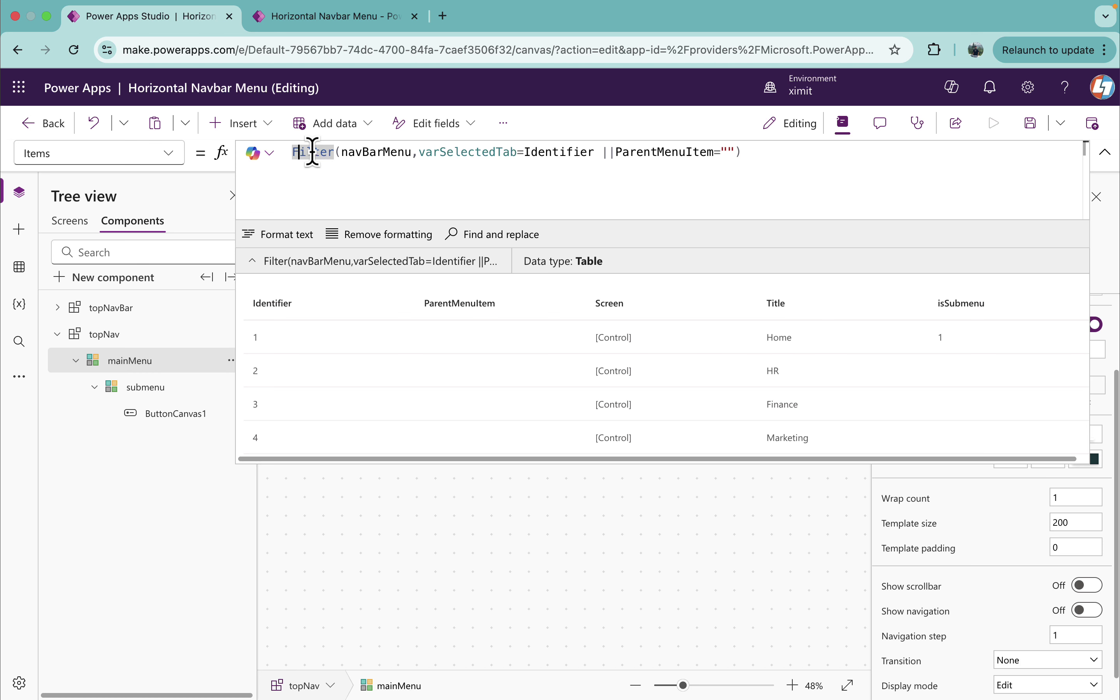
key("Left")
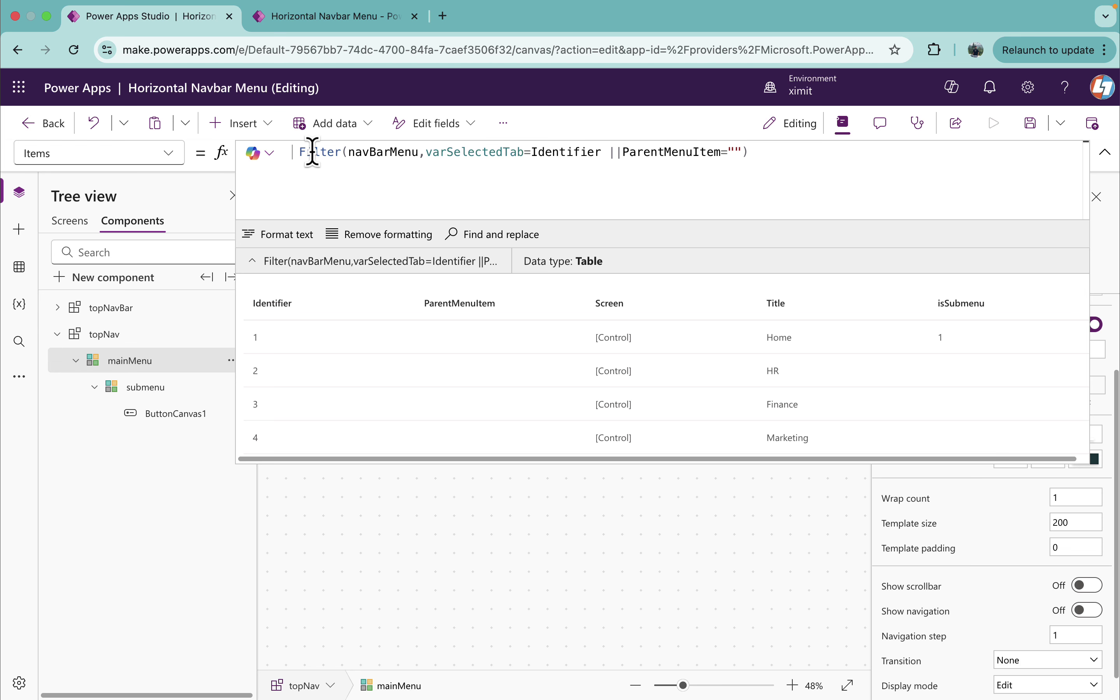
type("grou")
key("Tab")
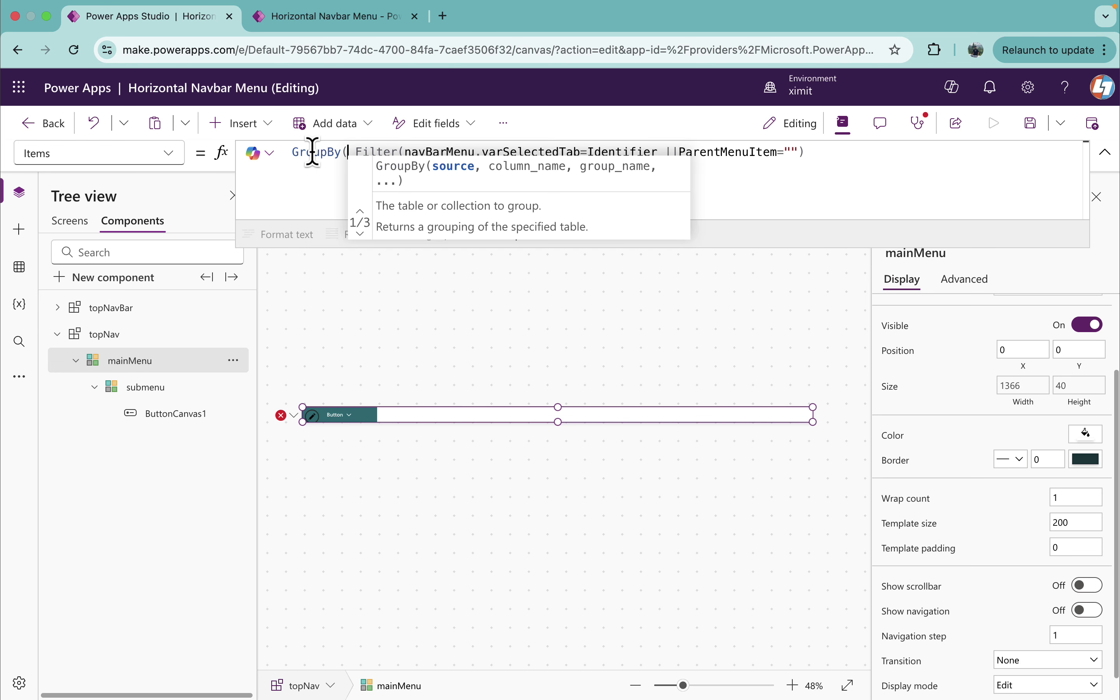
key("End")
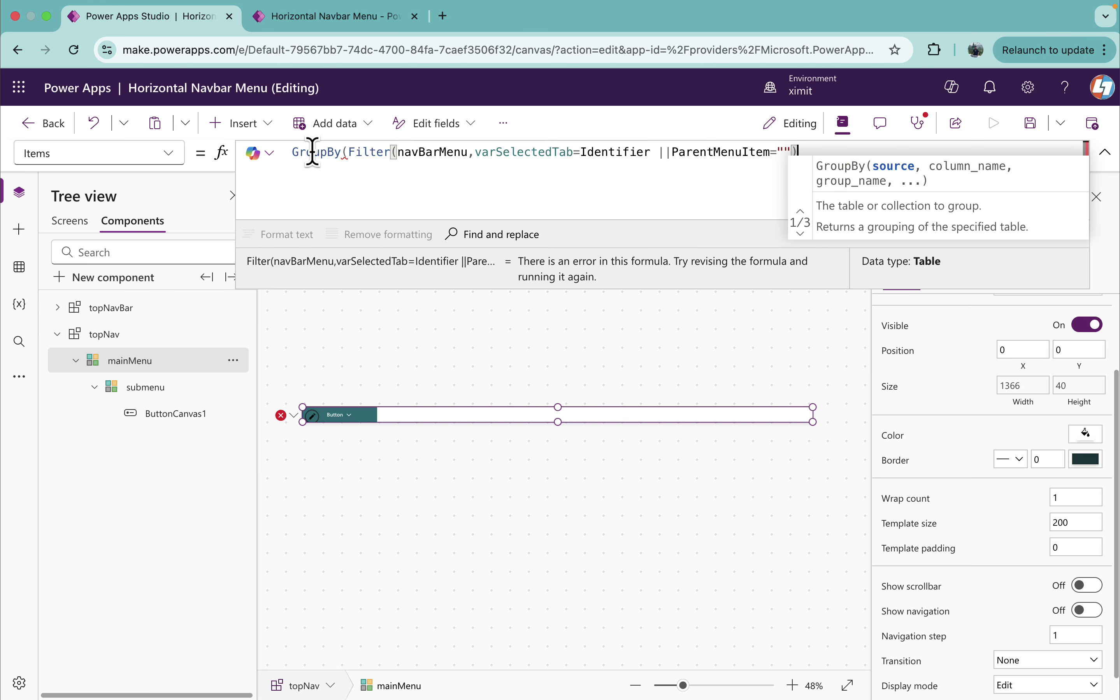
type(",ide")
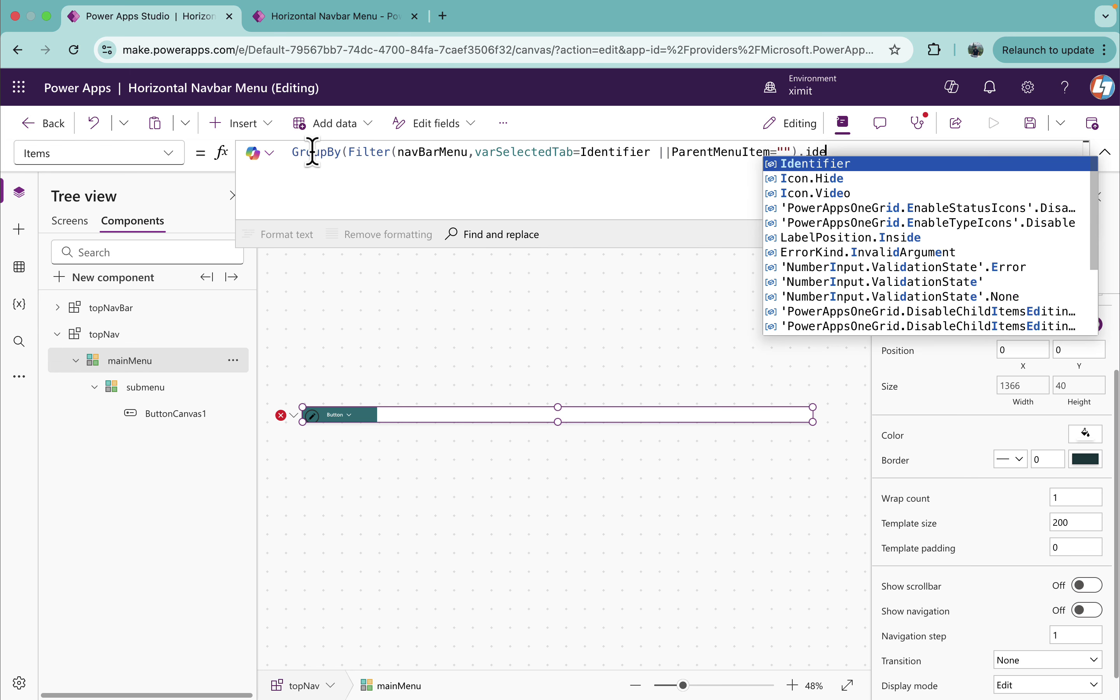
key("Tab")
type(",")
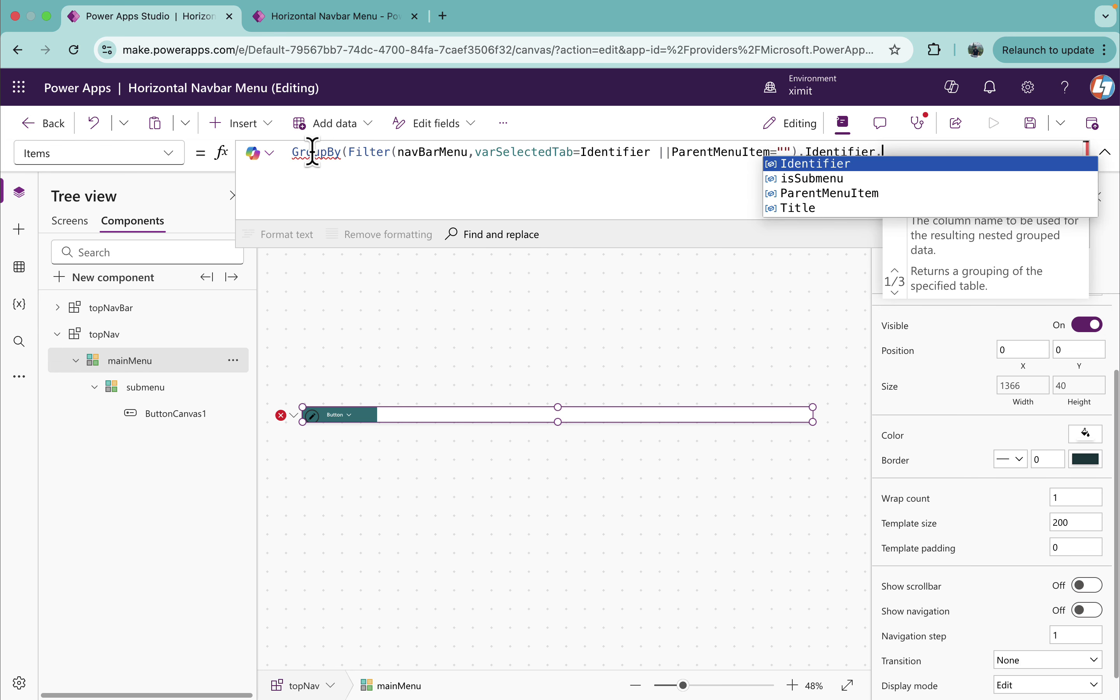
type("gr")
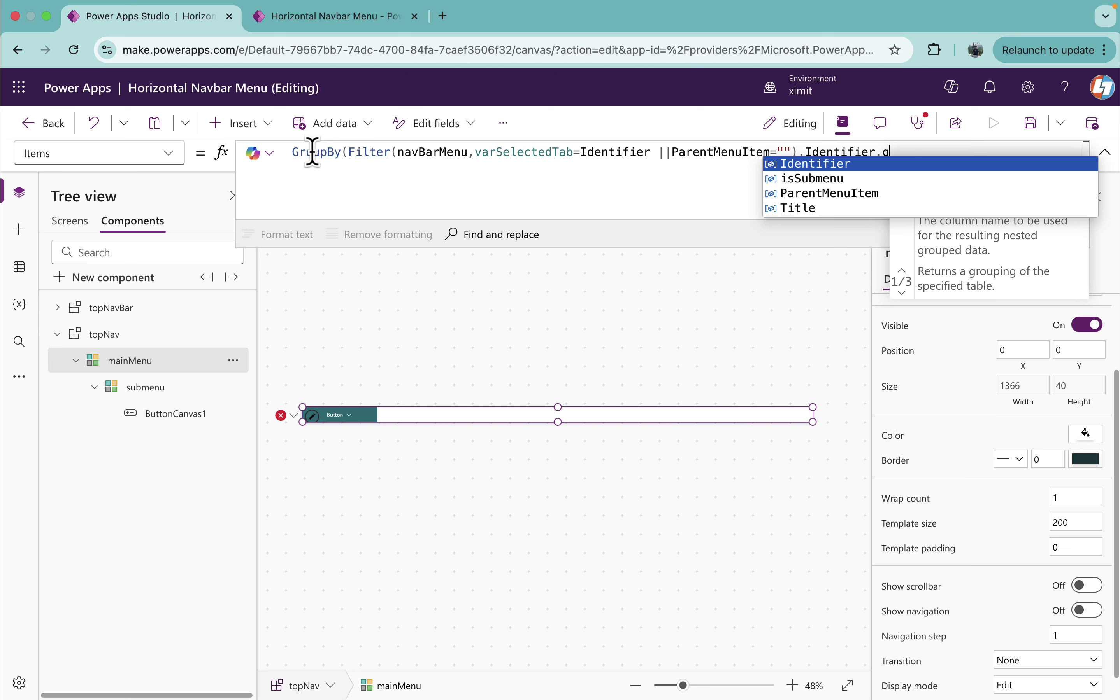
key("BackSpace")
key("BackSpace")
type("grpmen")
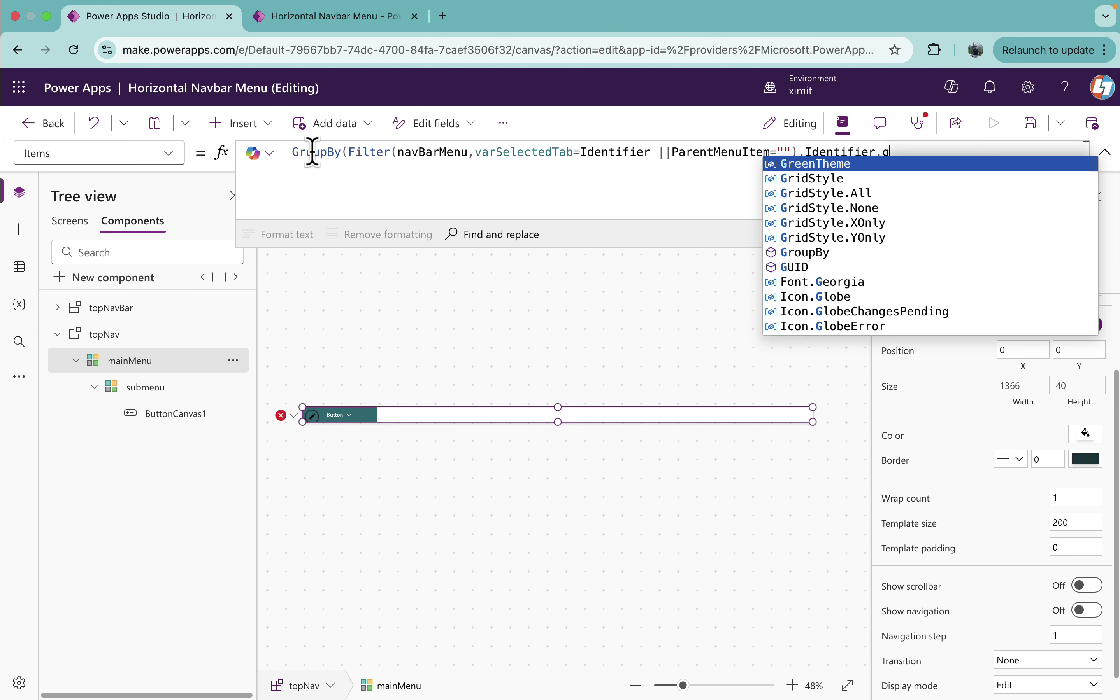
type("u")
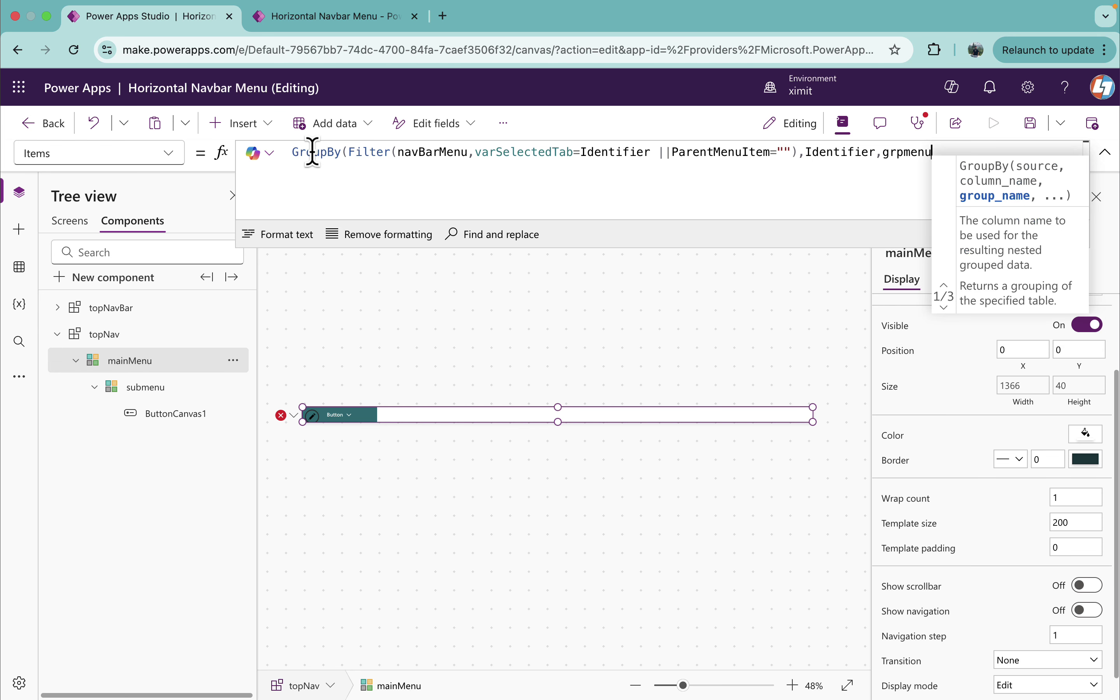
type(")")
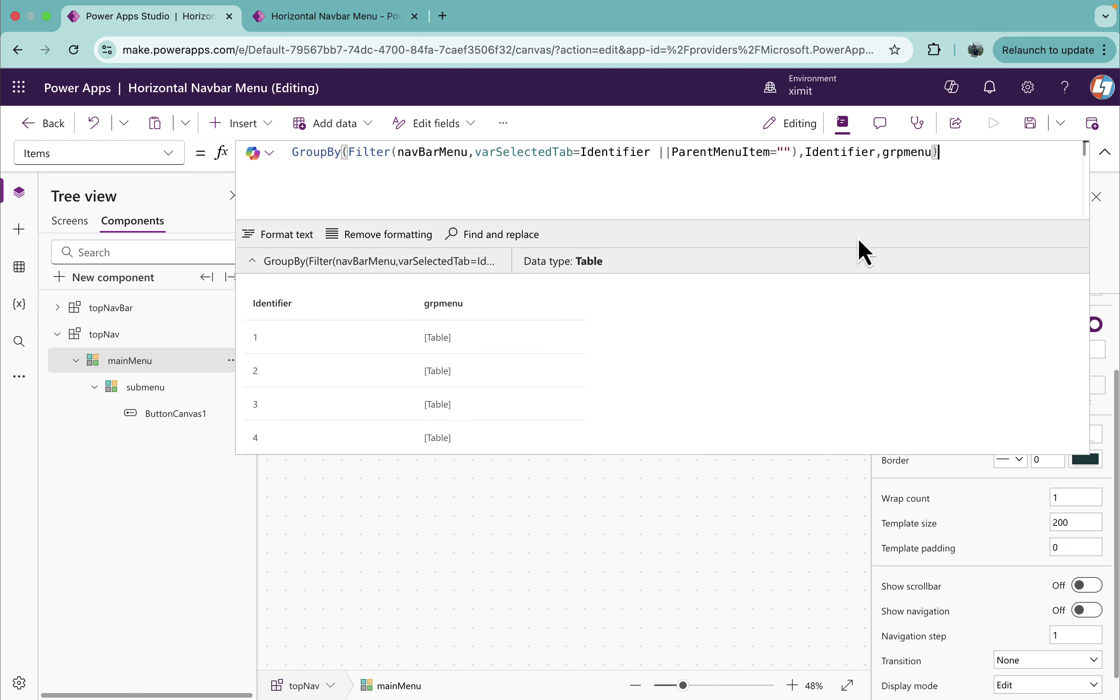
Clear the CustomGallerySample formula from the submenu gallery's Items property
left_click(141, 391)
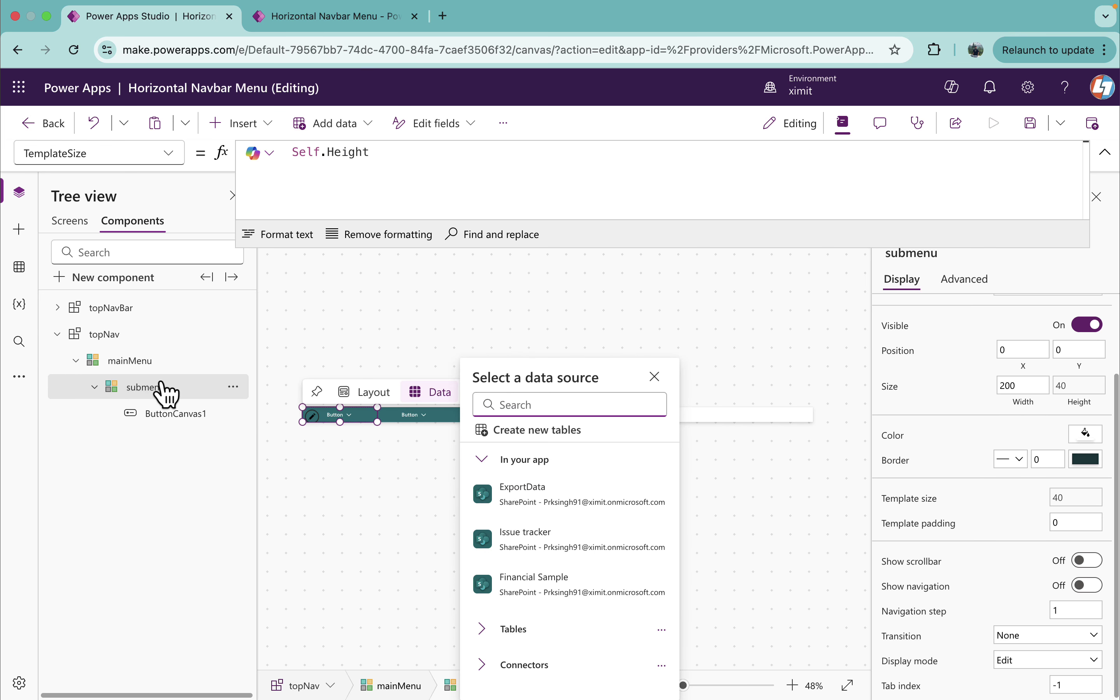
left_click(153, 155)
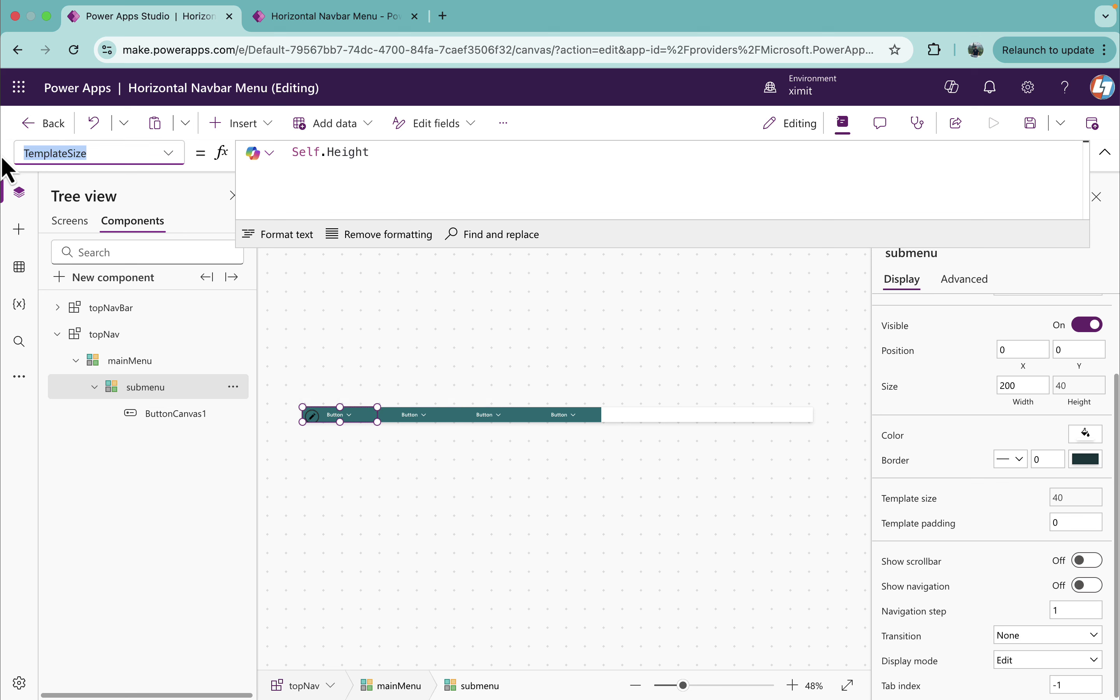
type("ite")
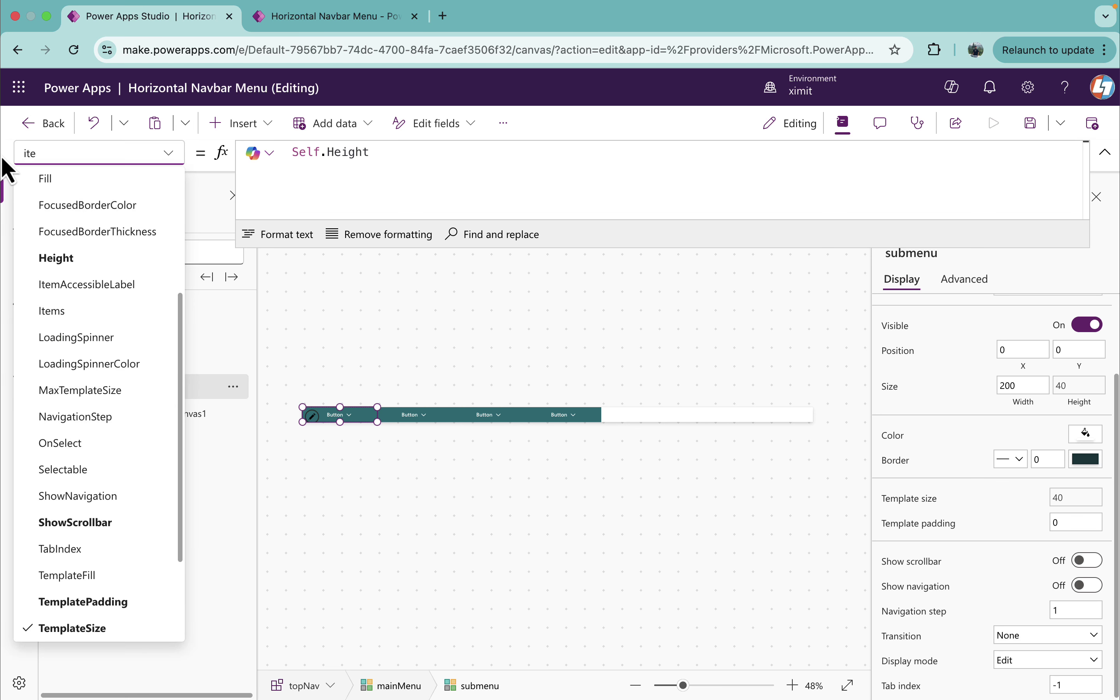
key("Return")
left_click(168, 155)
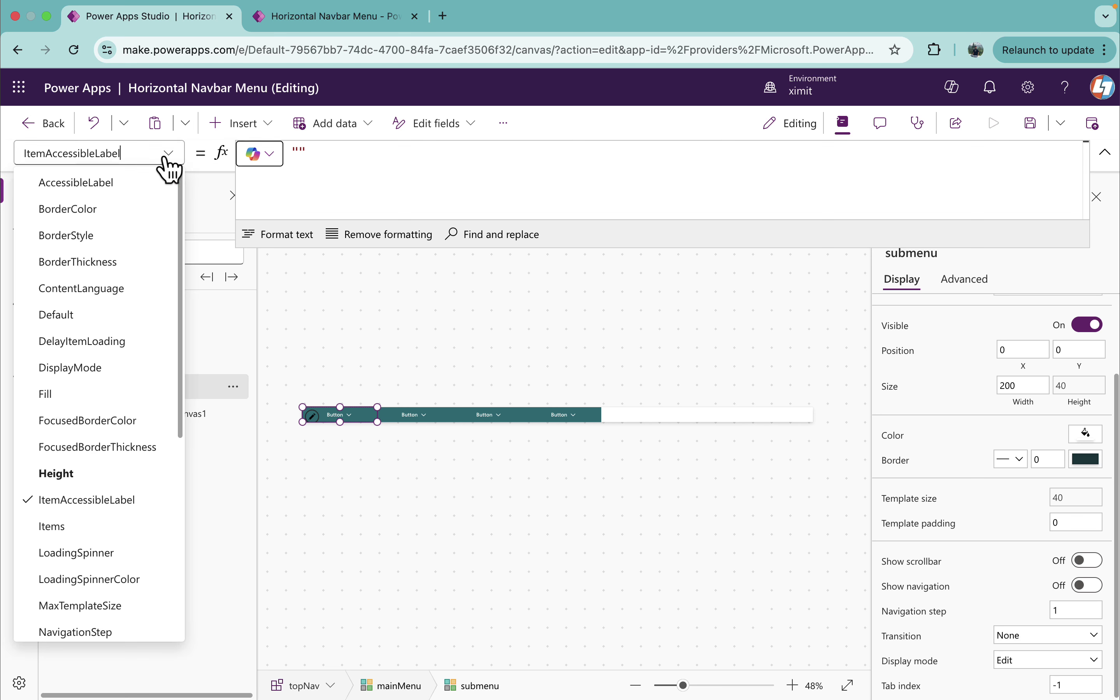
left_click(83, 527)
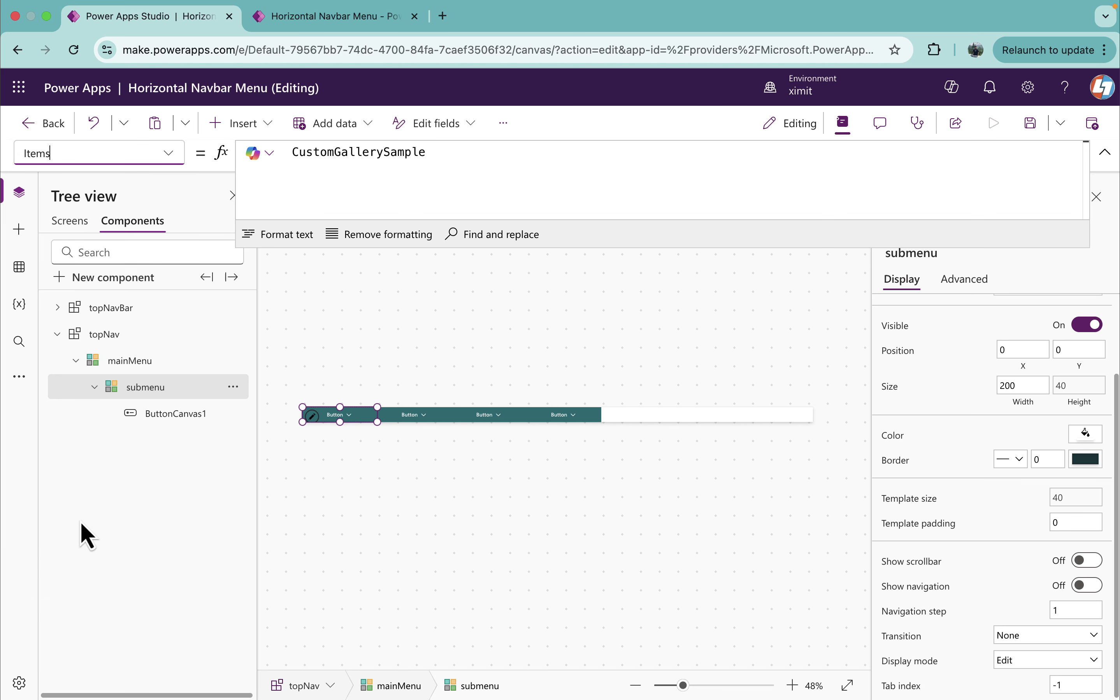
double_click(438, 169)
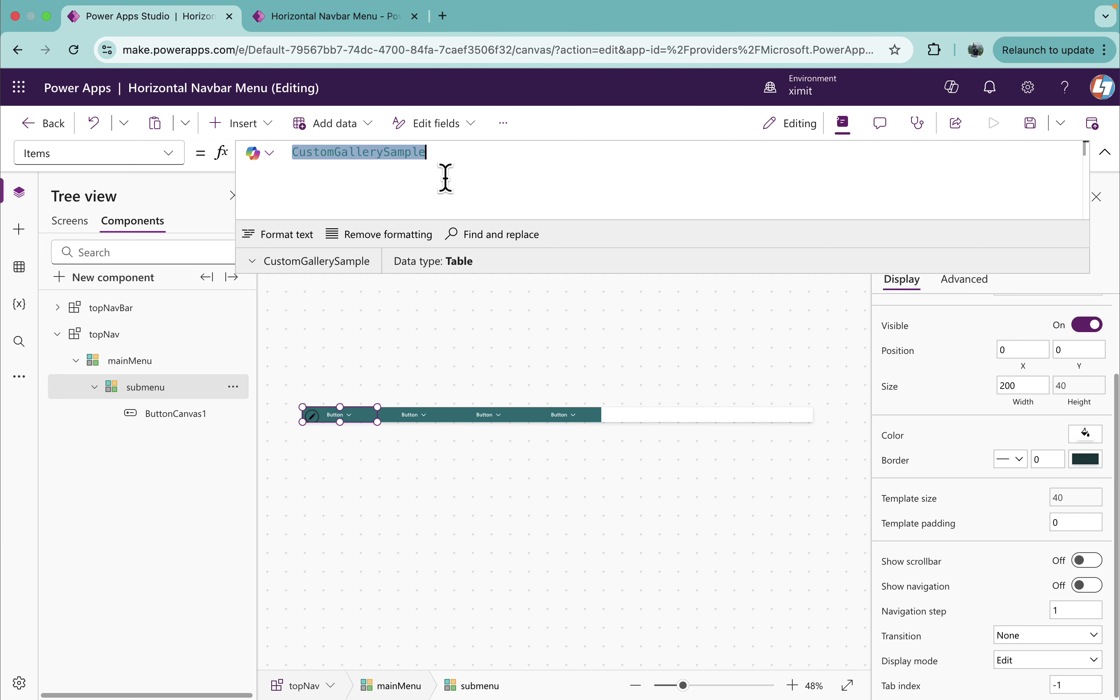
key("BackSpace")
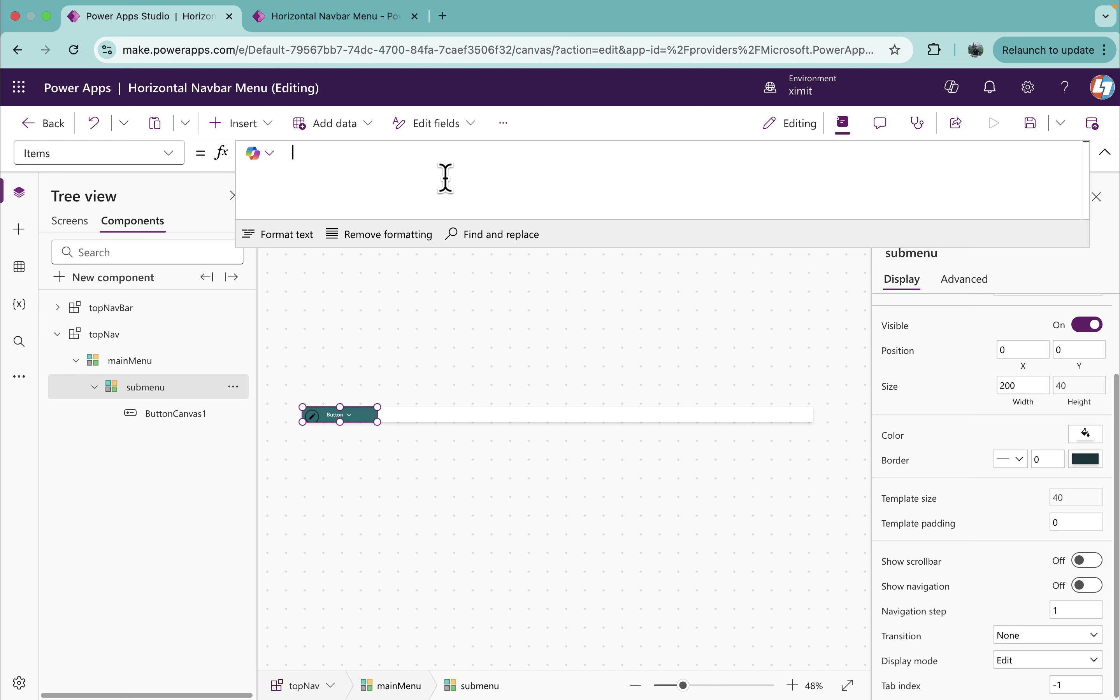
Set the submenu gallery's Items to AddColumns(ThisItem.grpmenu,ID,ThisItem.Identifier)
type("add")
key("Tab")
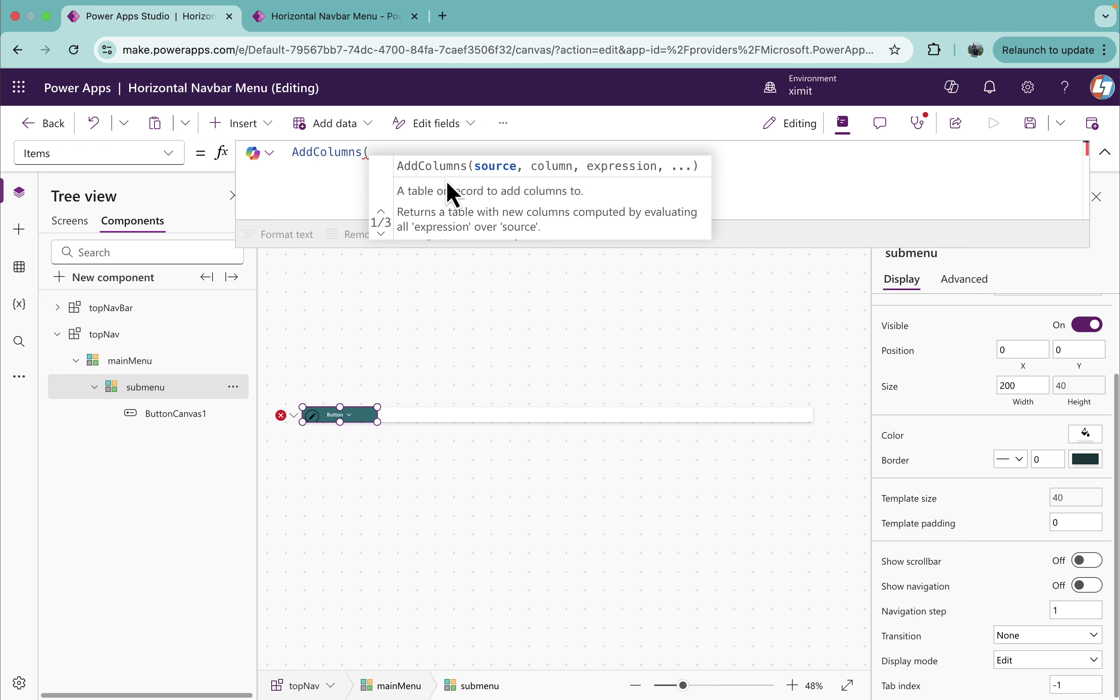
type("thi")
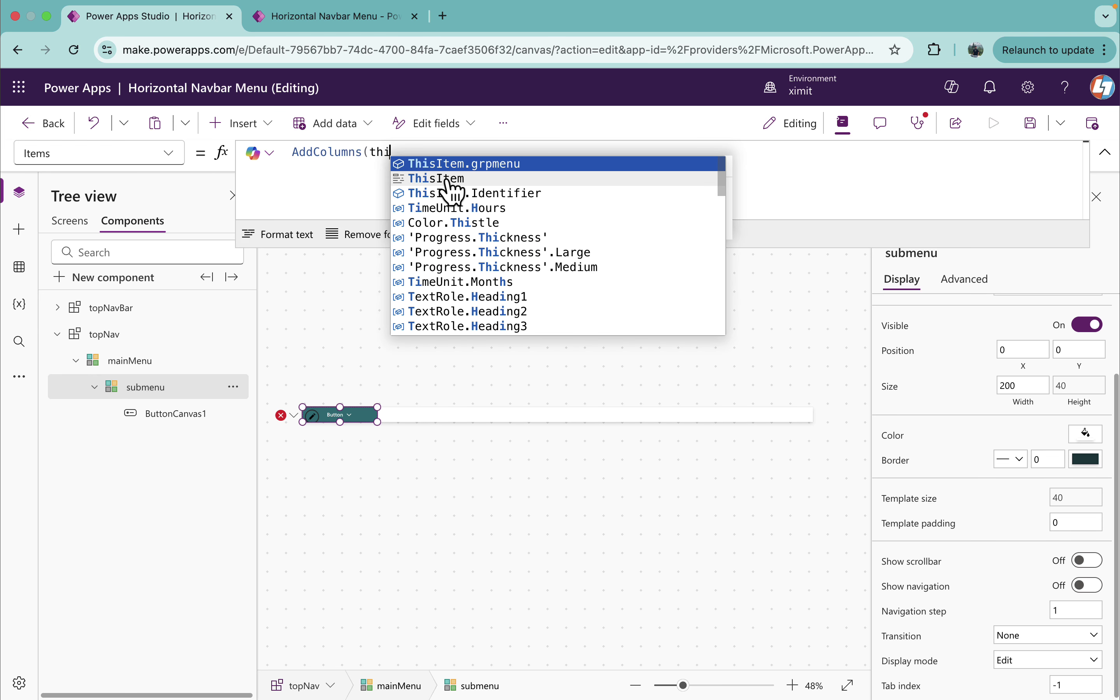
key("Tab")
type(",")
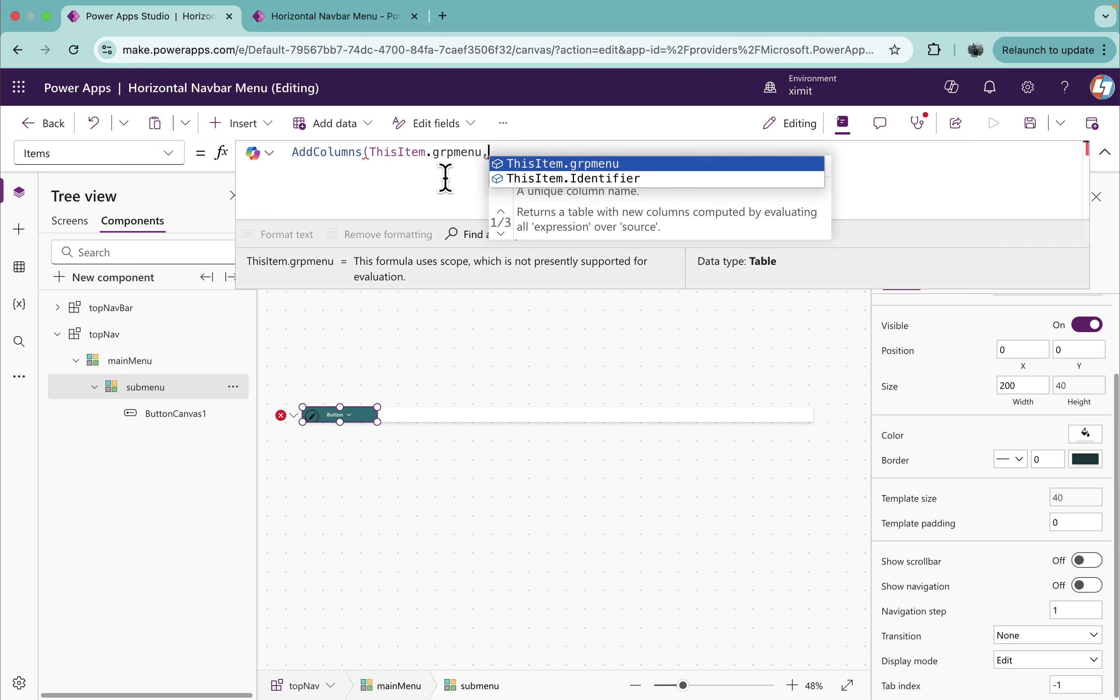
type("ID")
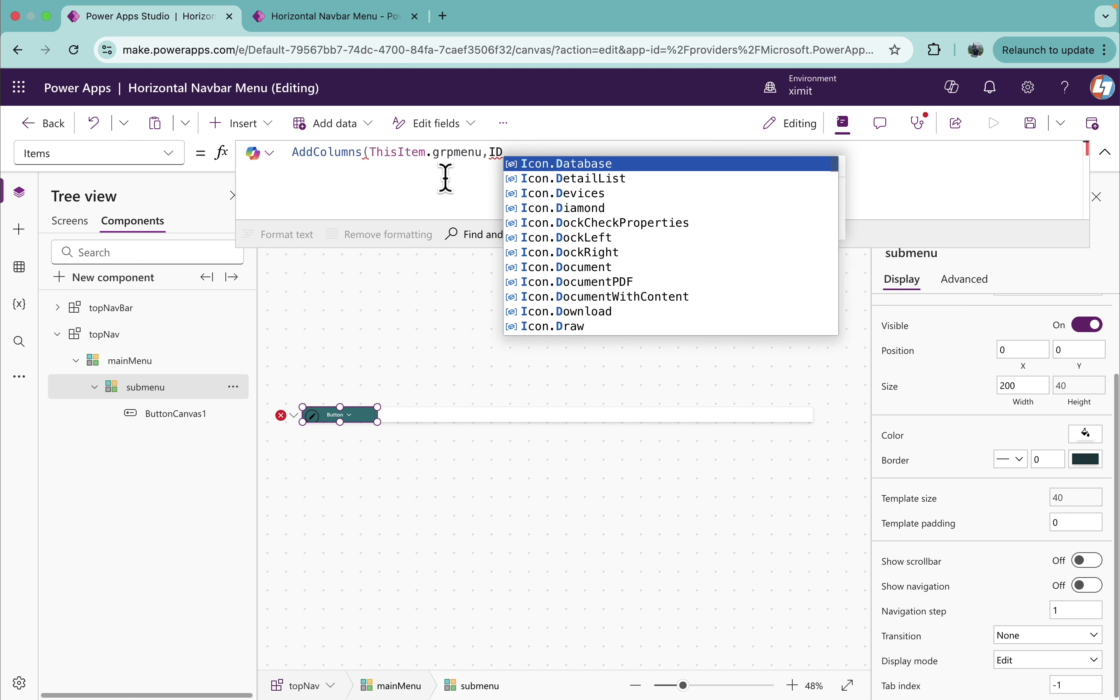
type(",")
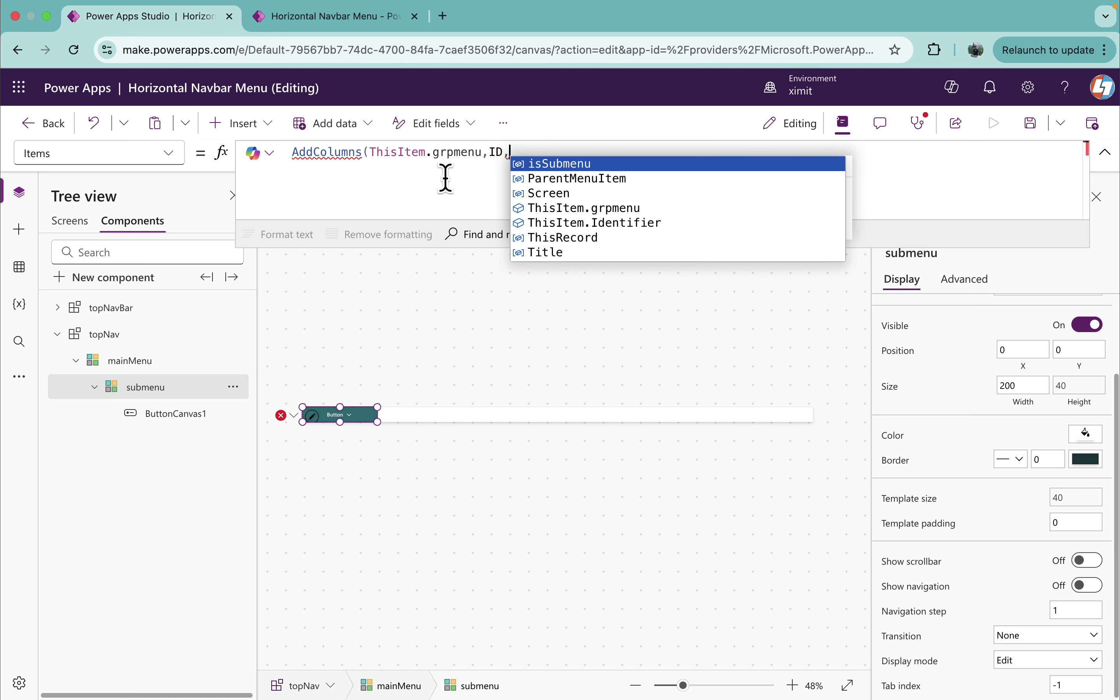
type("this")
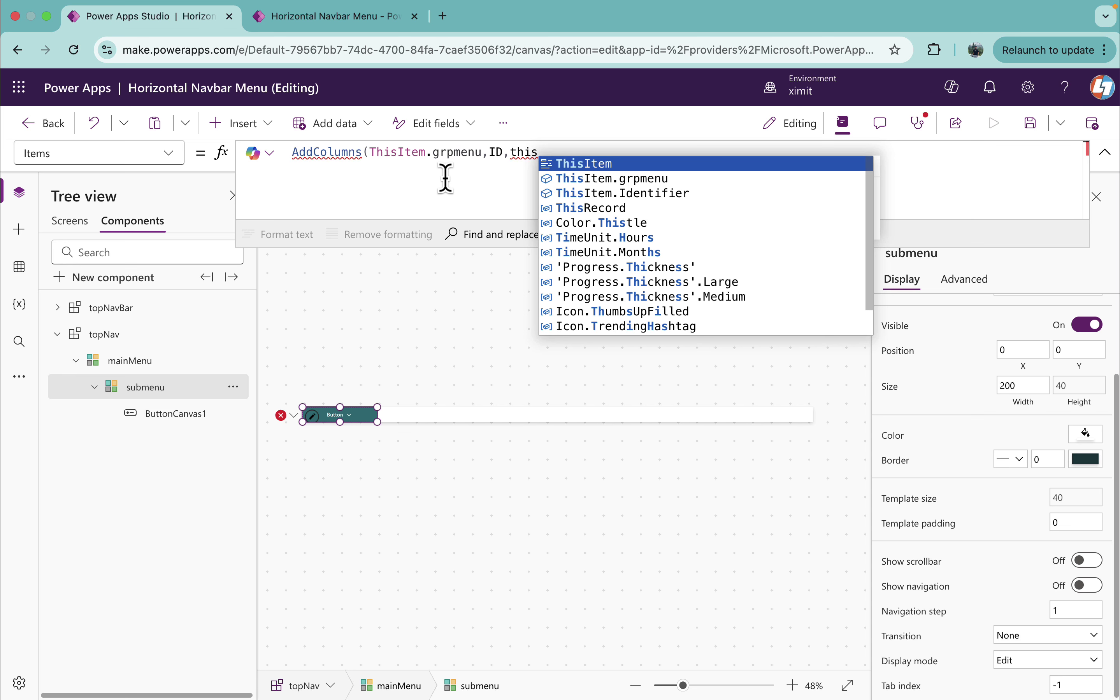
key("Down")
key("Down")
key("Tab")
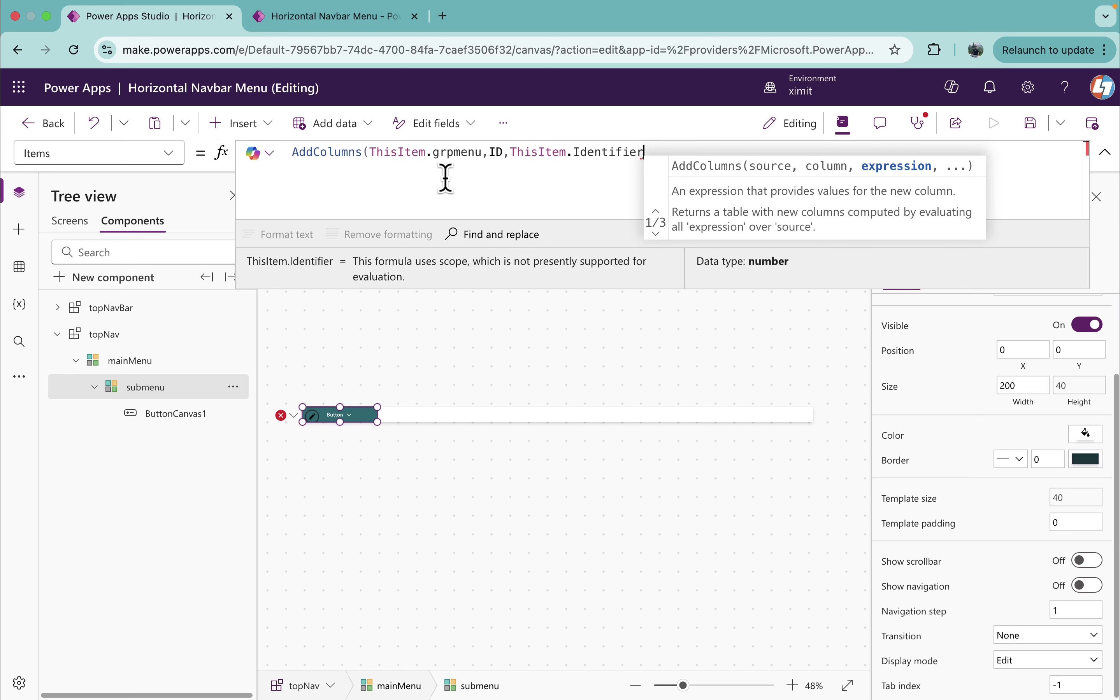
type(")")
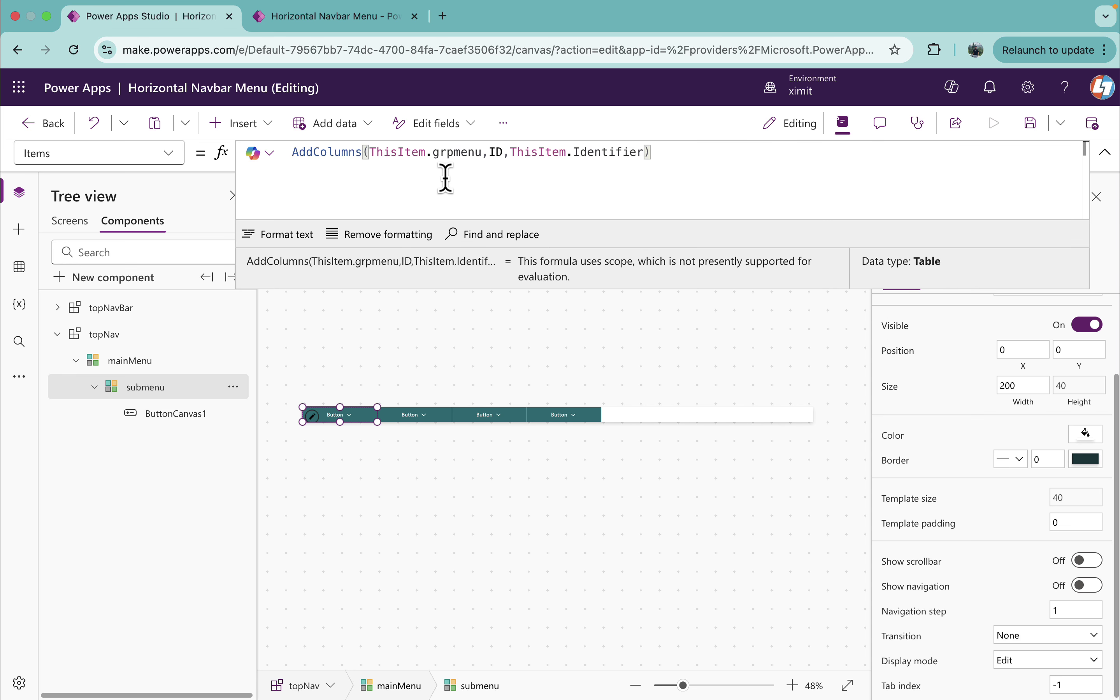
Set the Text property of ButtonCanvas1 to ThisItem.Title
left_click(185, 420)
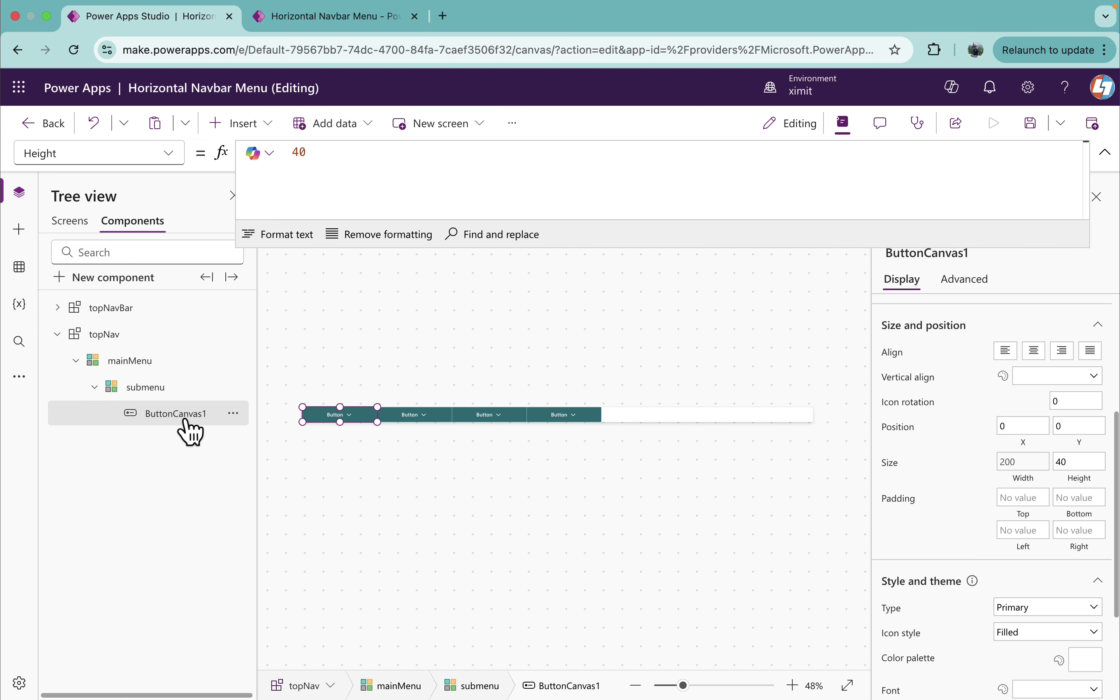
left_click(80, 155)
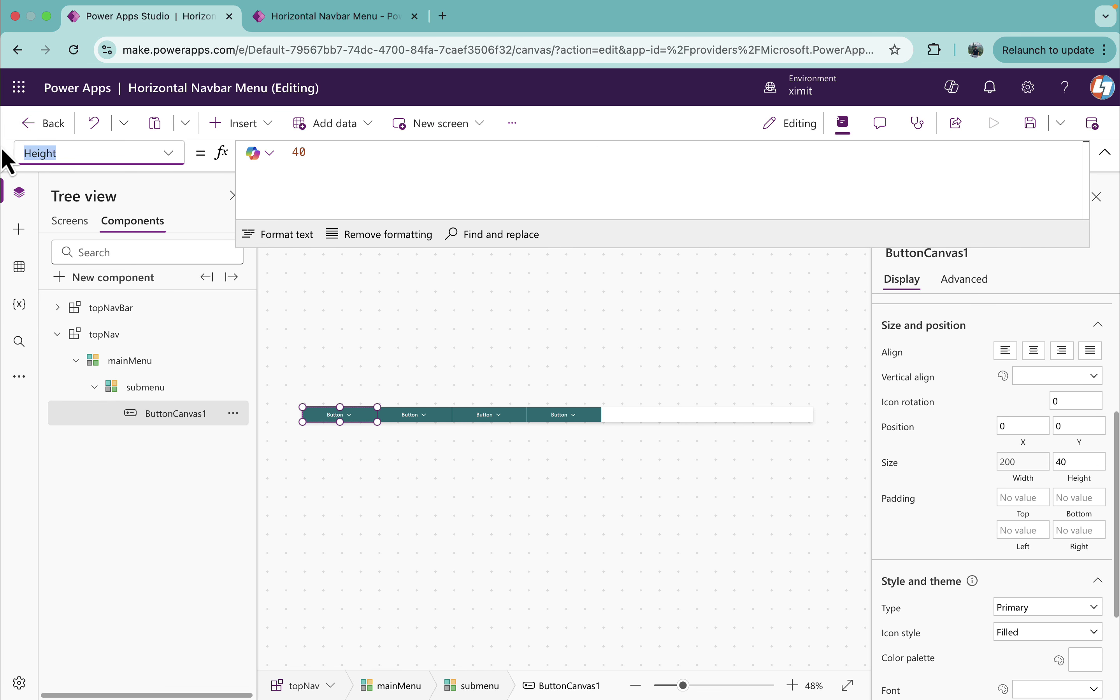
type("text")
key("Return")
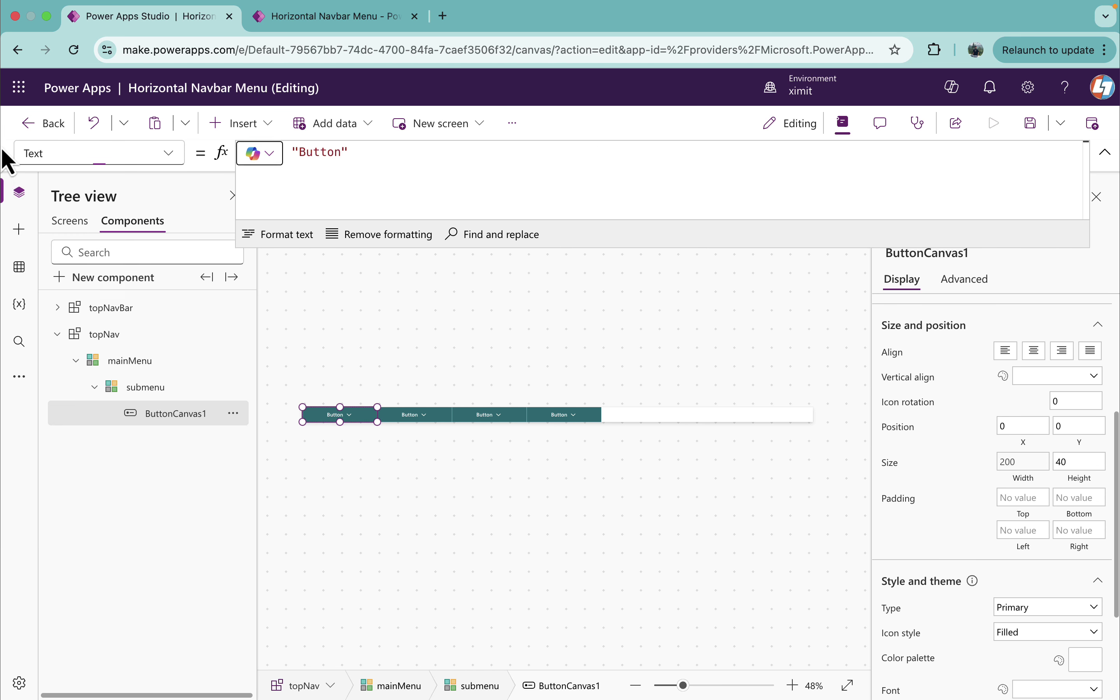
left_click_drag(402, 152, 230, 136)
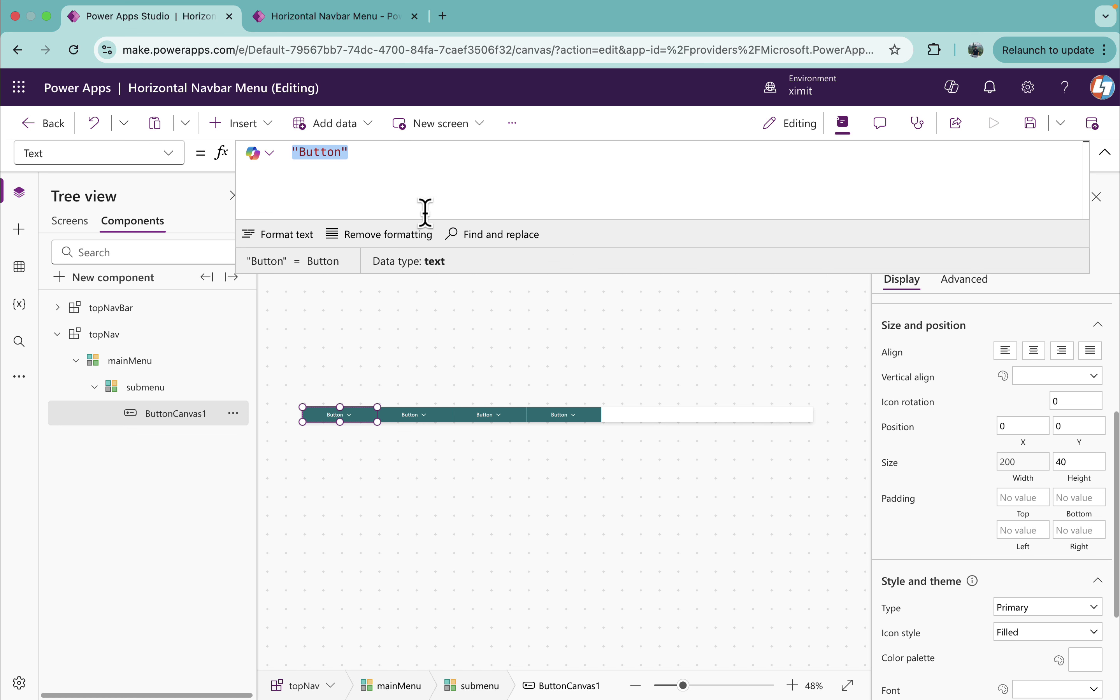
type("this")
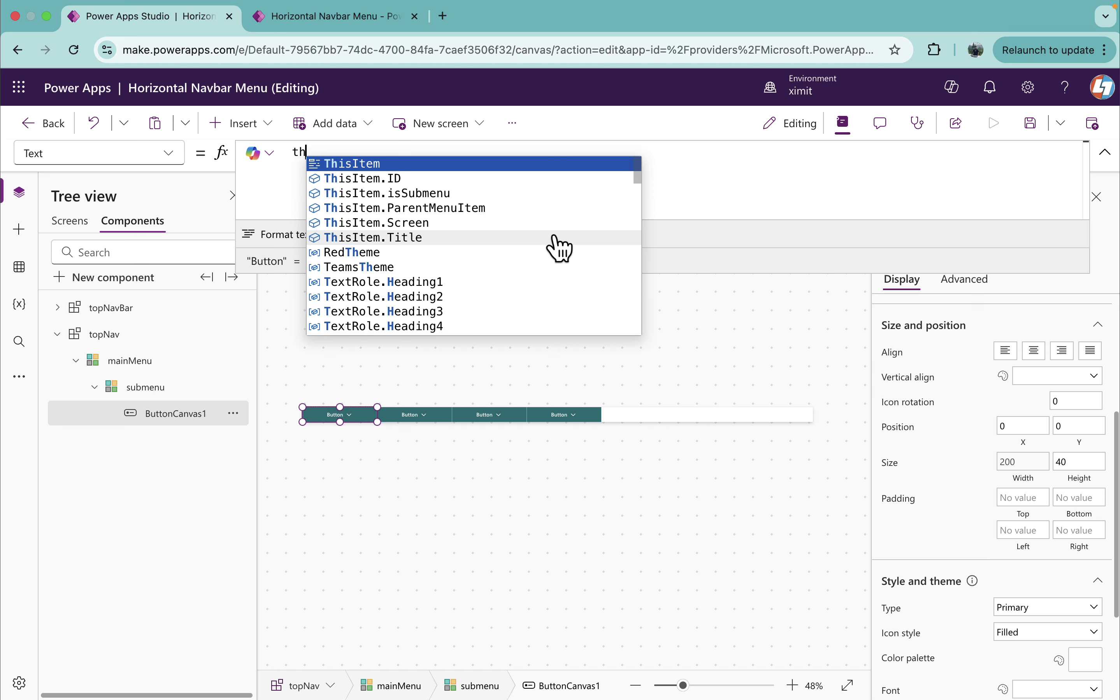
key("Down")
key("Down")
key("Down")
key("Down")
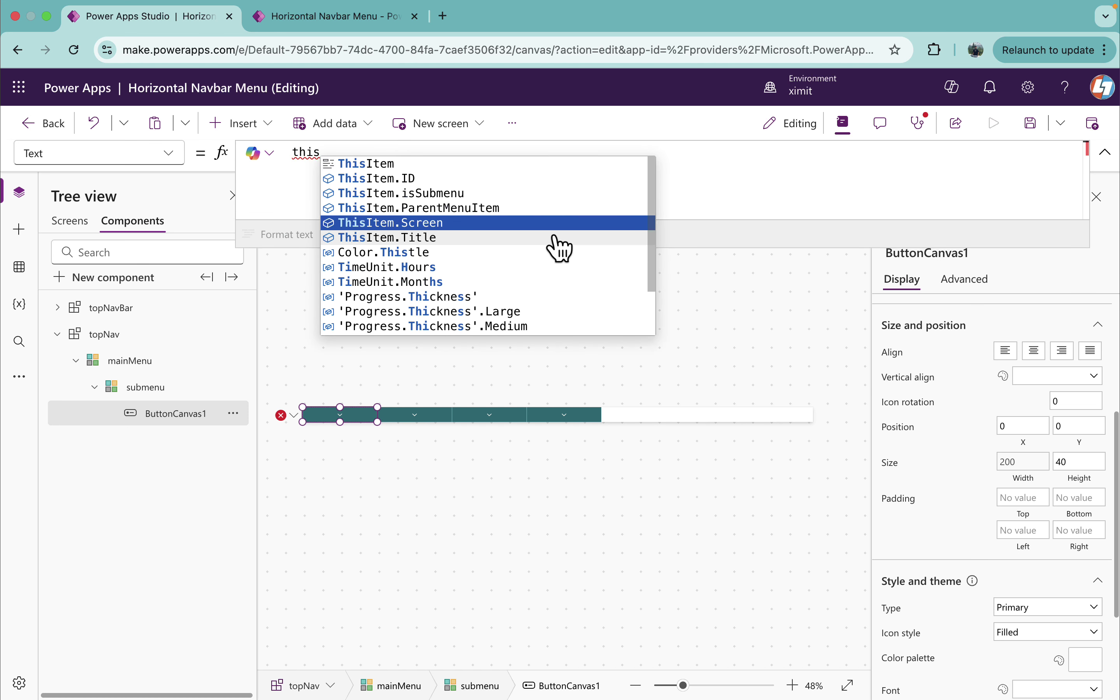
left_click(555, 237)
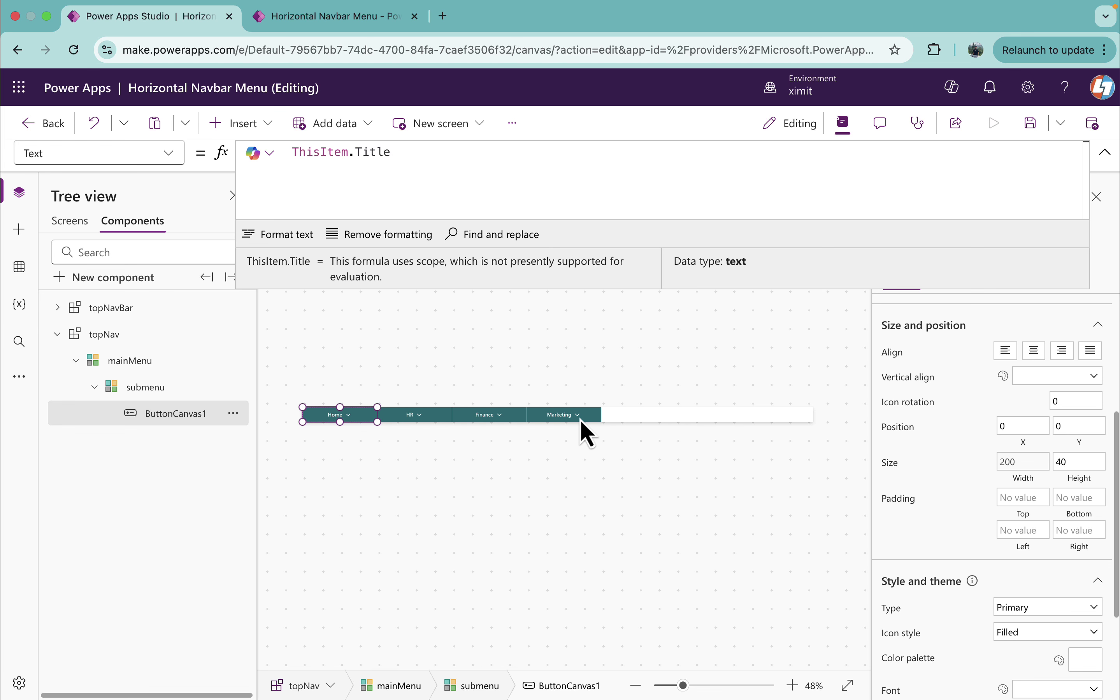
Replace the OnSelect formula of ButtonCanvas1 with an If function using the condition varSelectedTab=ThisItem.ID
left_click_drag(684, 686, 692, 686)
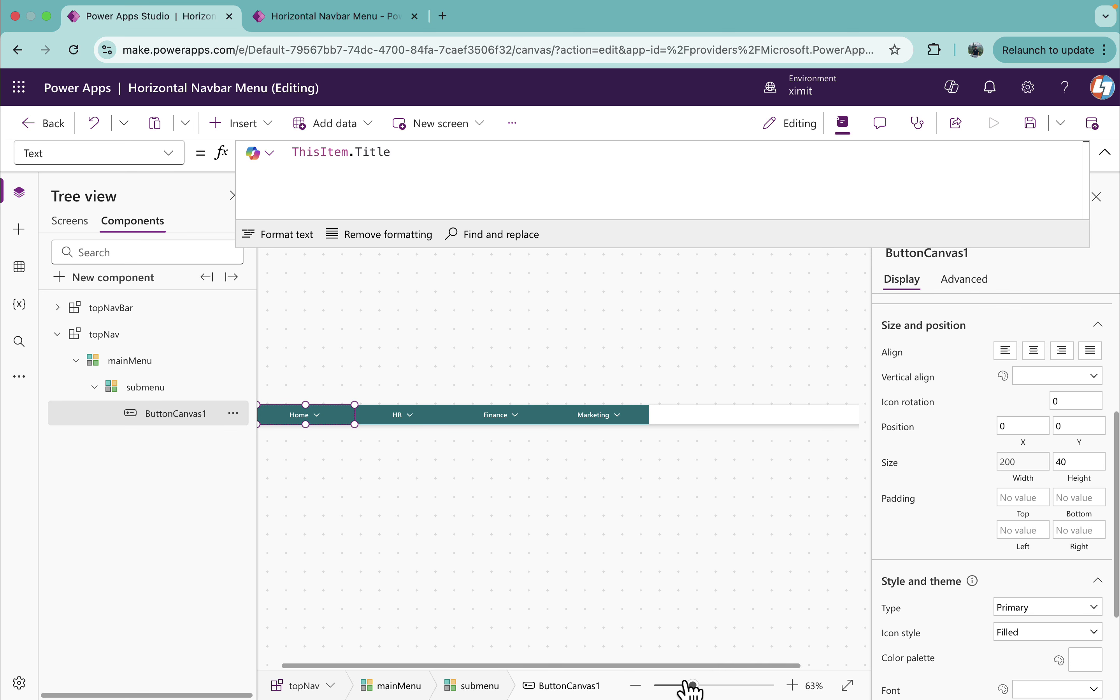
scroll(582, 667, "left", 2)
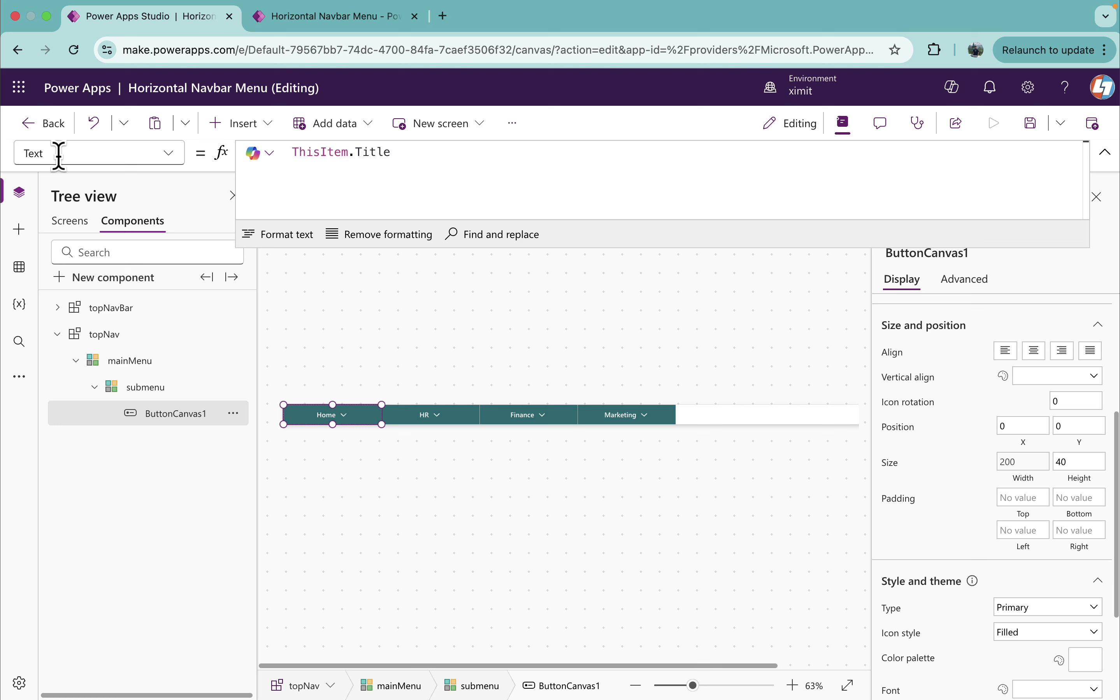
left_click(168, 154)
scroll(131, 482, "down", 1)
scroll(131, 482, "down", 2)
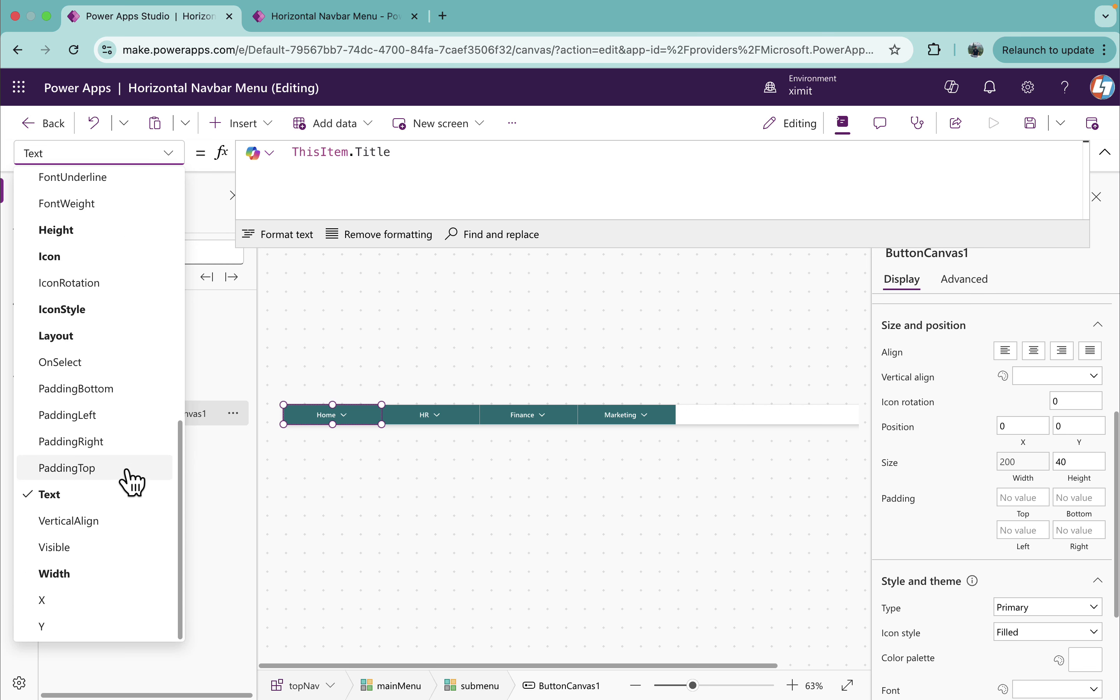
left_click(92, 365)
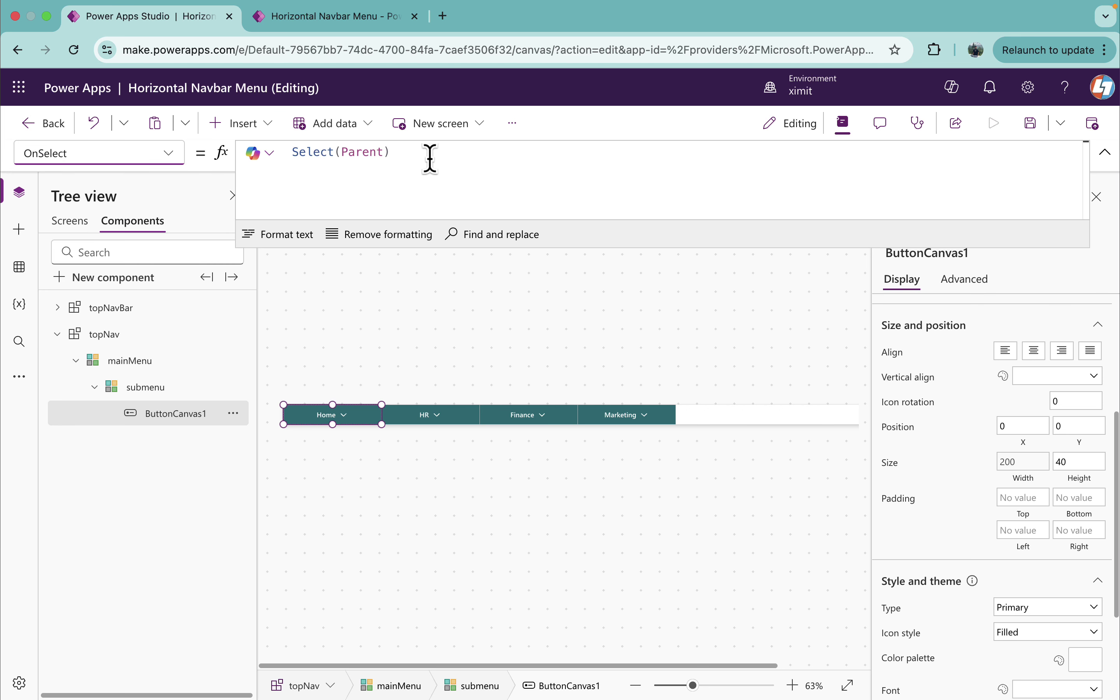
left_click_drag(430, 155, 181, 155)
type("if")
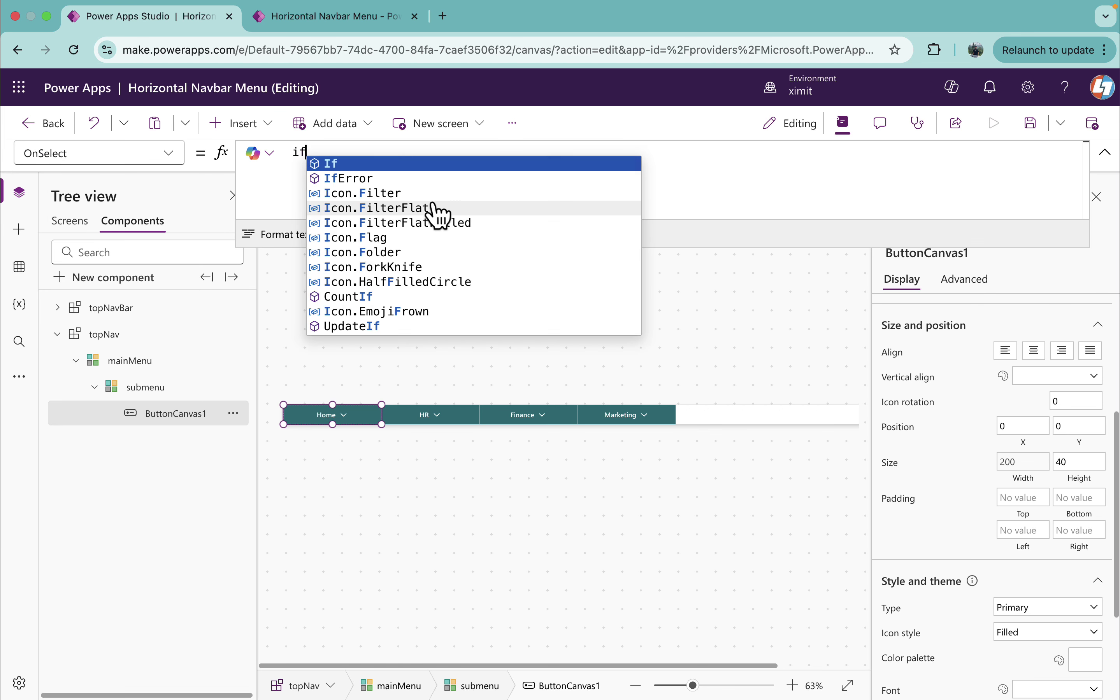
type("(var")
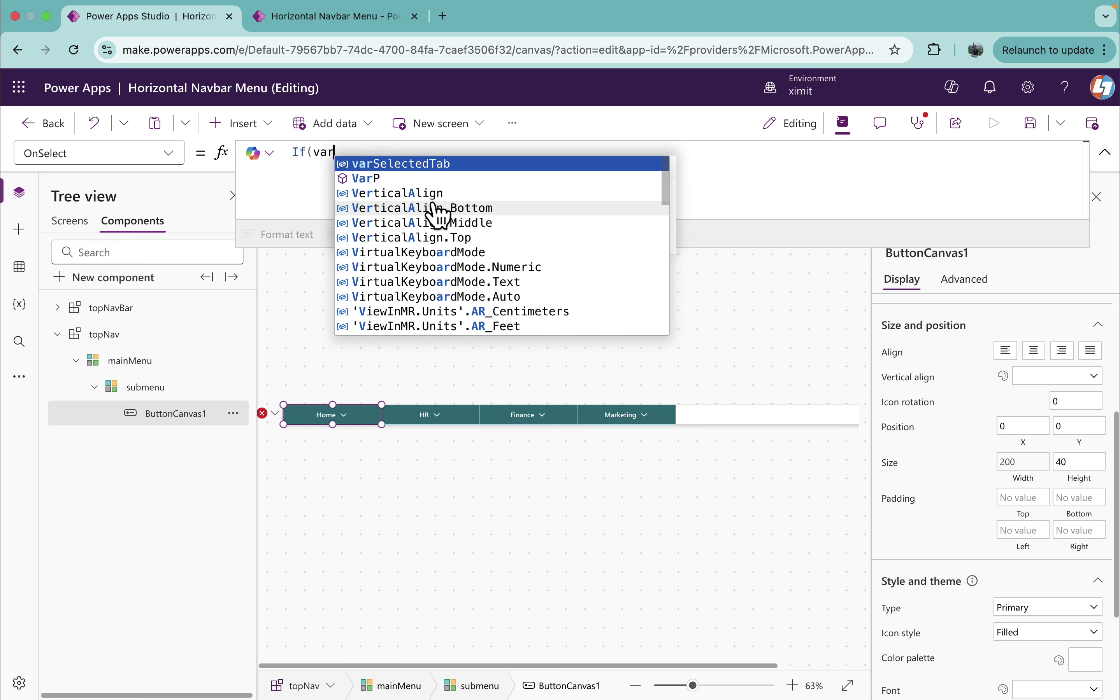
key("Tab")
type("=")
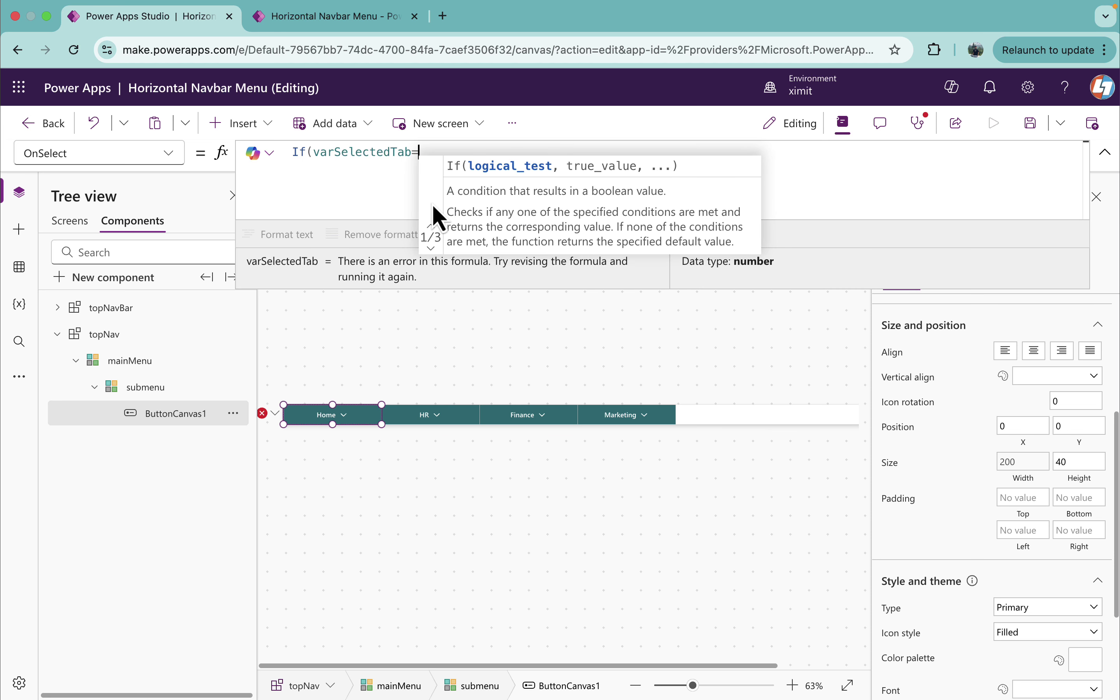
type("th")
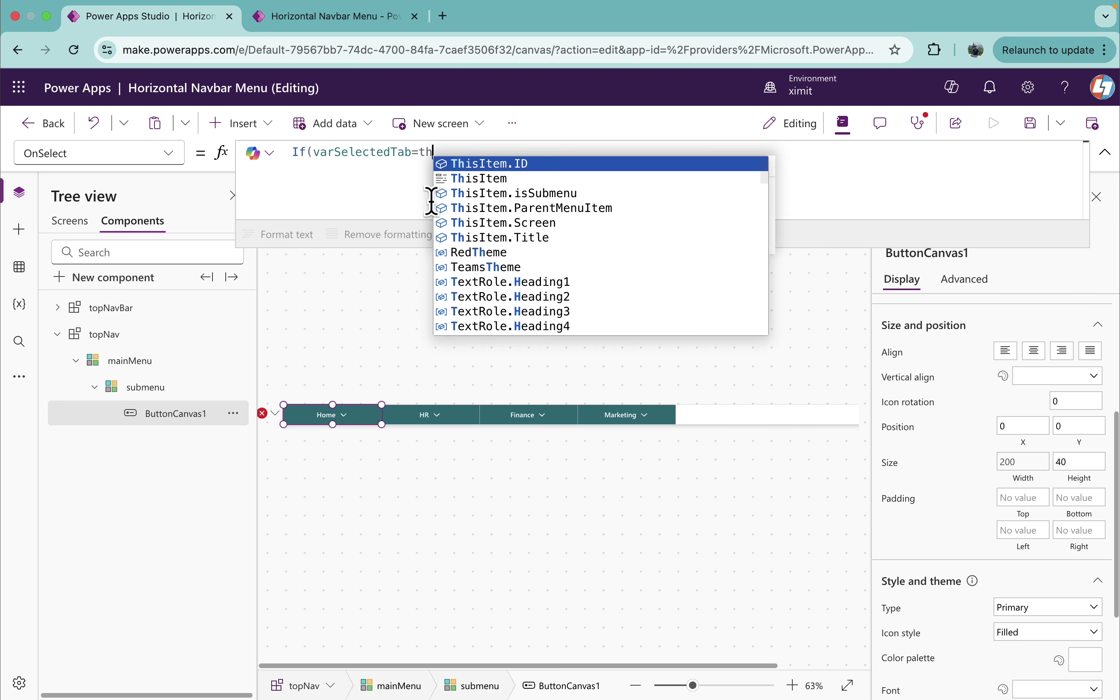
key("Tab")
type(",")
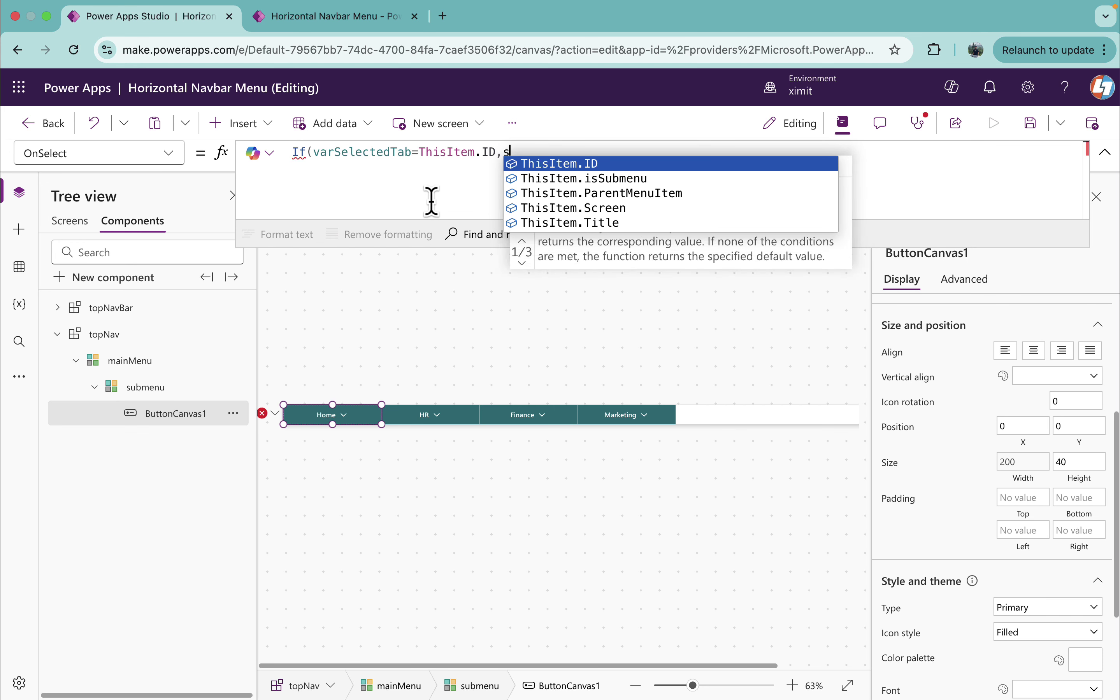
Add Set(varSelectedTab,0) as the true result of the If function in ButtonCanvas1's OnSelect formula
type("set")
key("Tab")
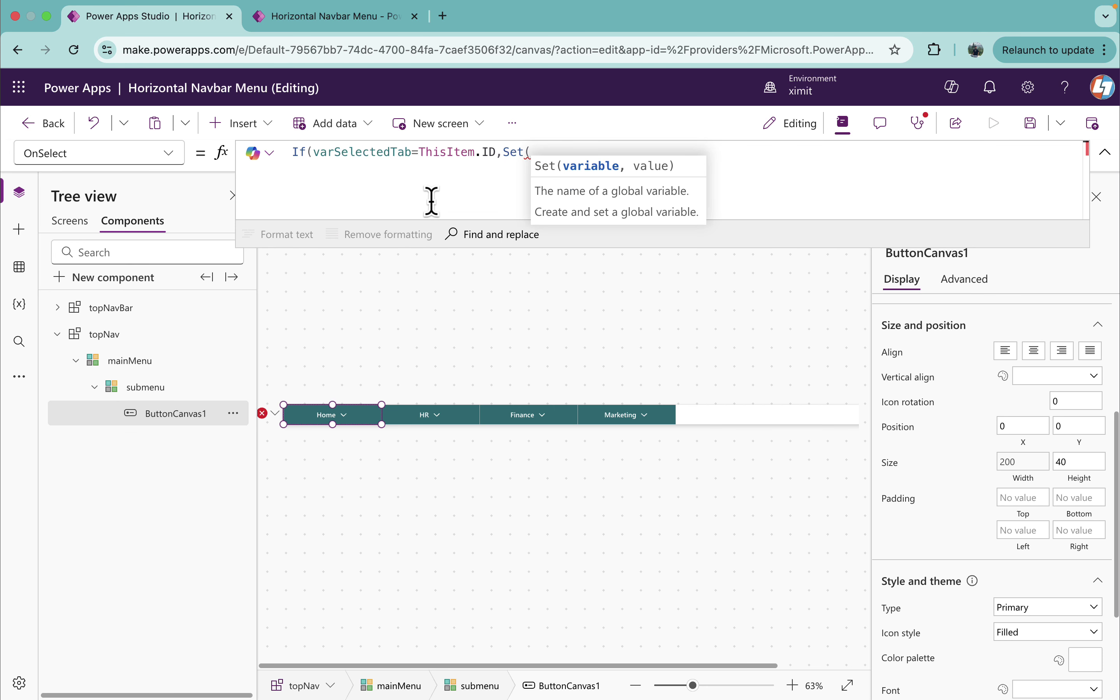
type("var")
key("Tab")
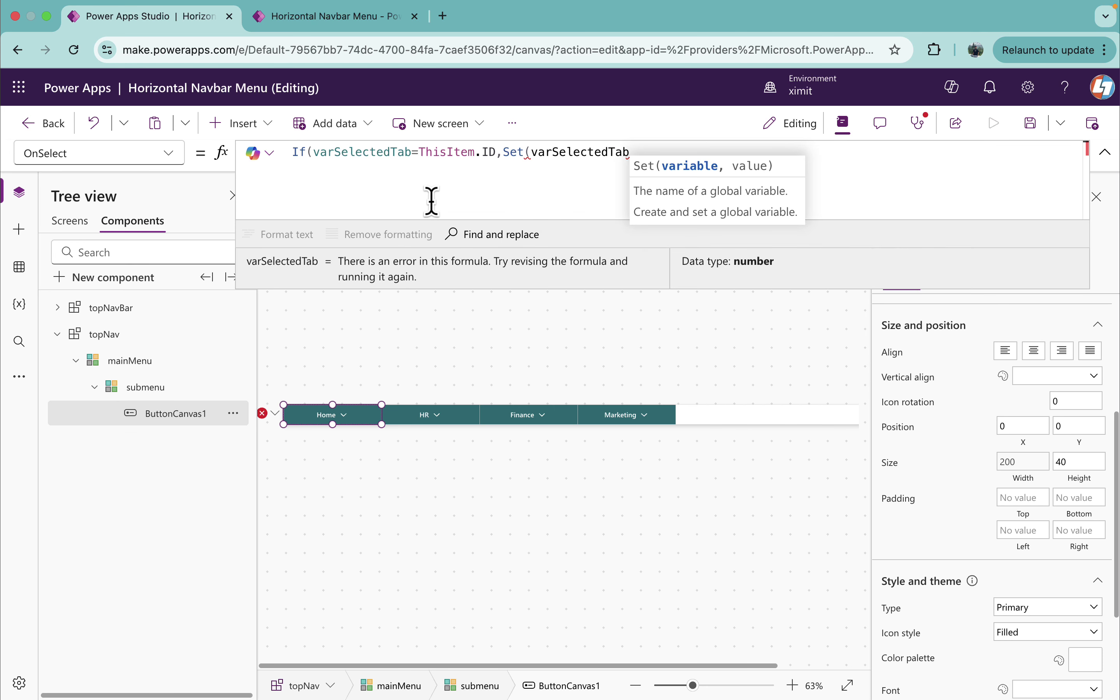
type(",0)")
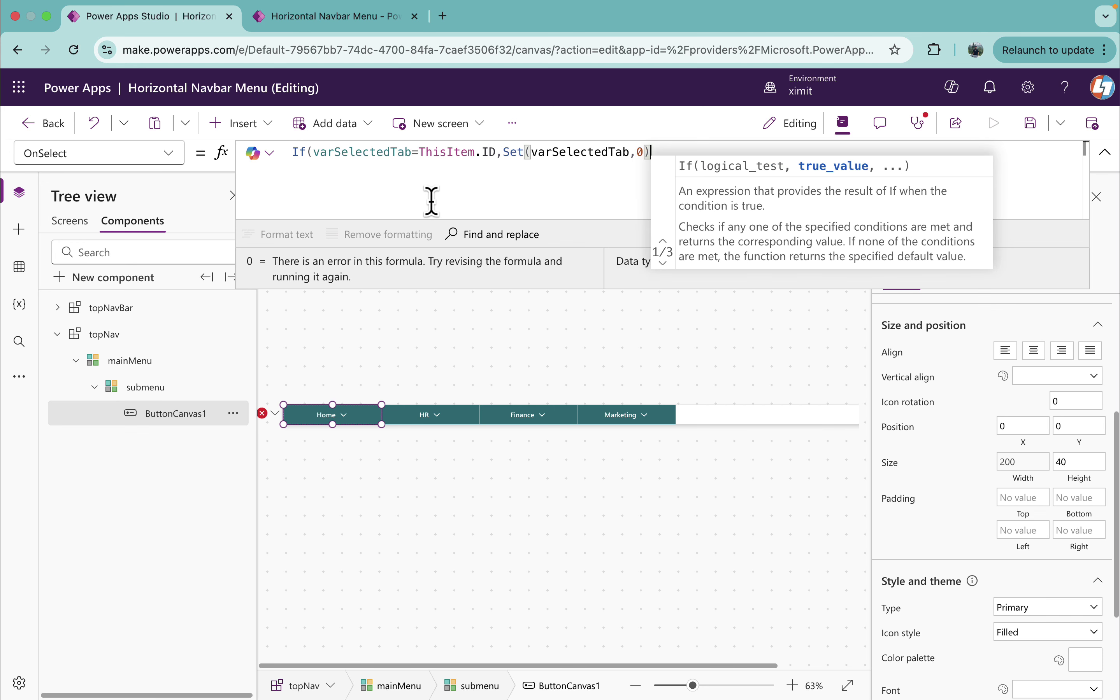
Complete the If function in ButtonCanvas1's OnSelect with Set(varSelectedTab,ThisItem.ID) as the else result, and save the app
type(",set")
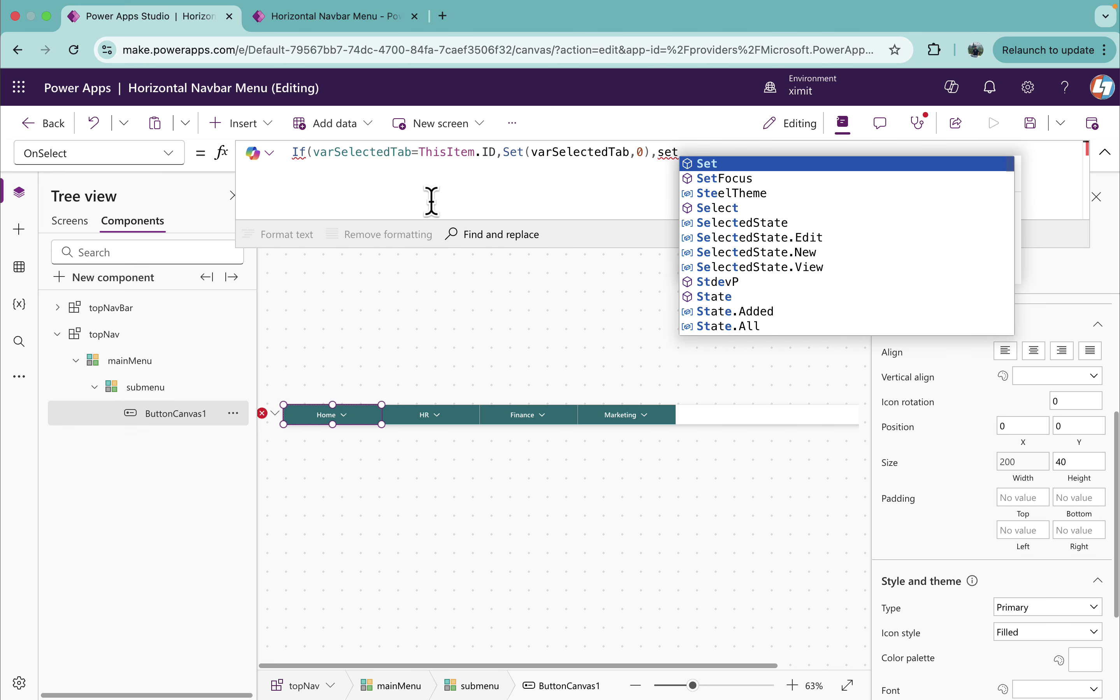
key("Tab")
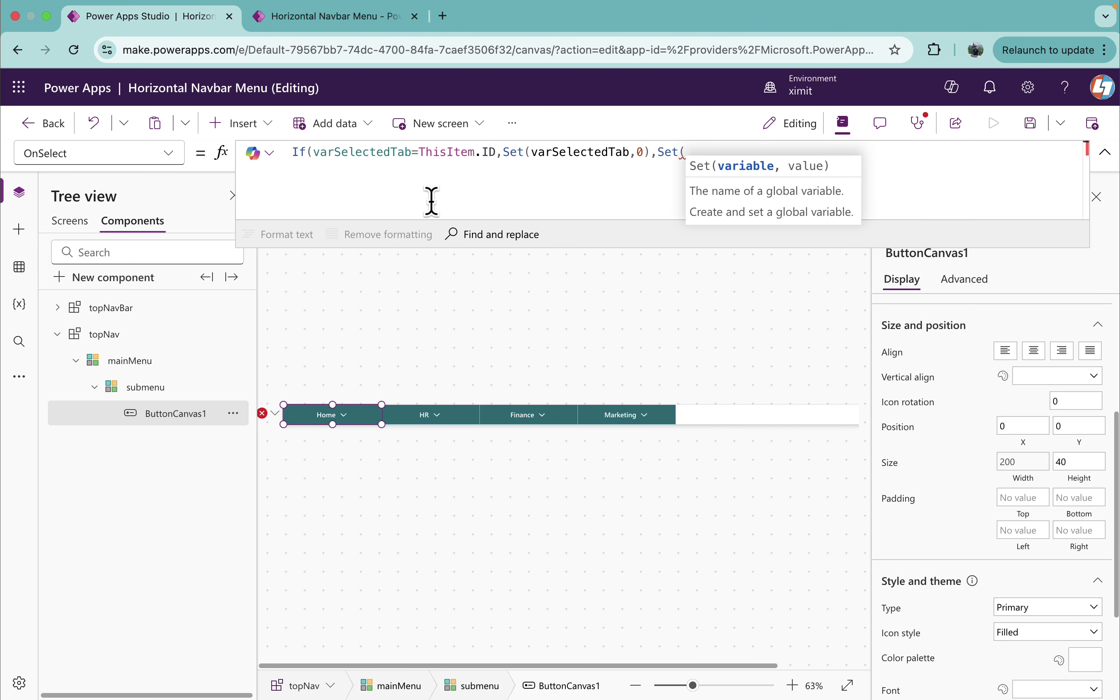
type("var")
key("Tab")
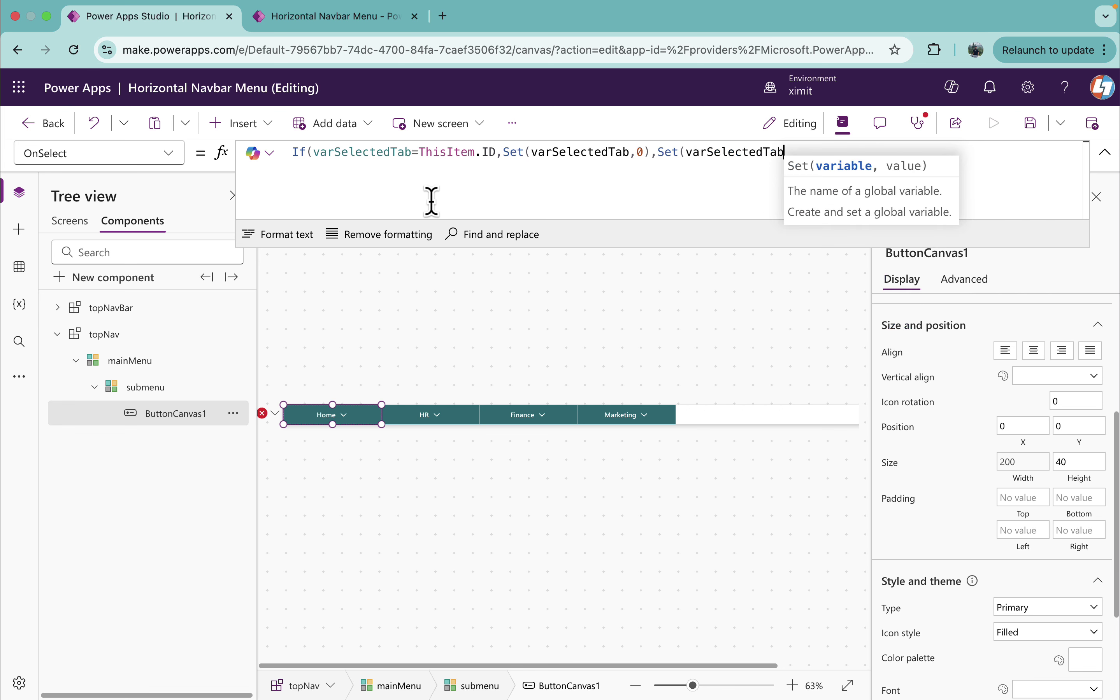
type(".th")
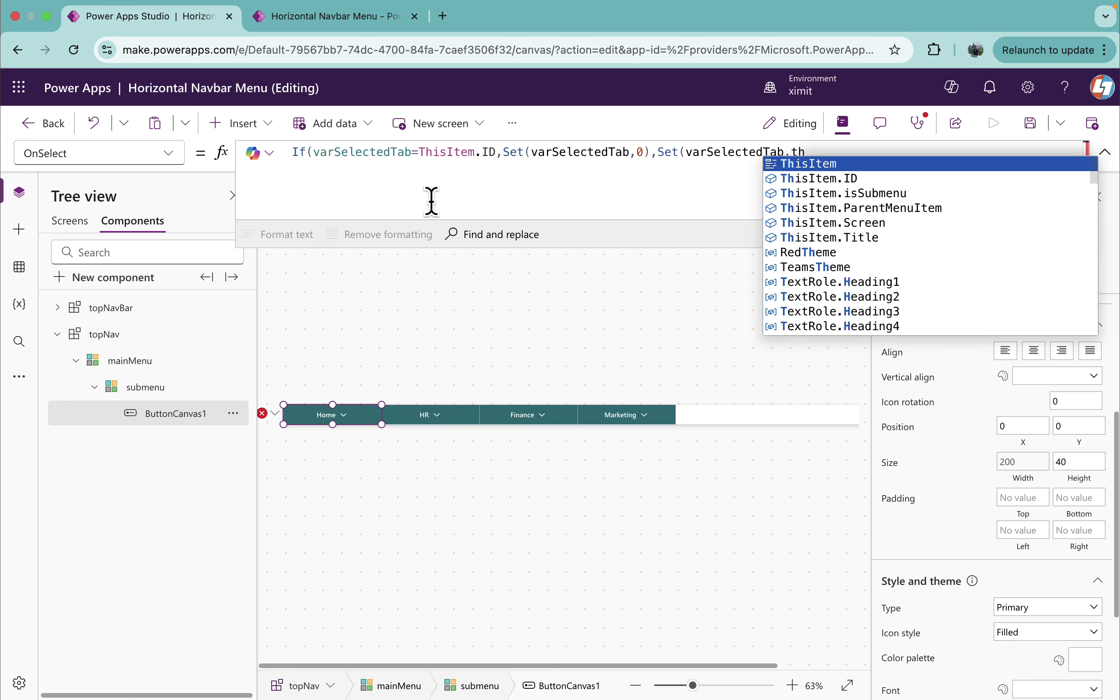
key("Down")
key("Tab")
type(")")
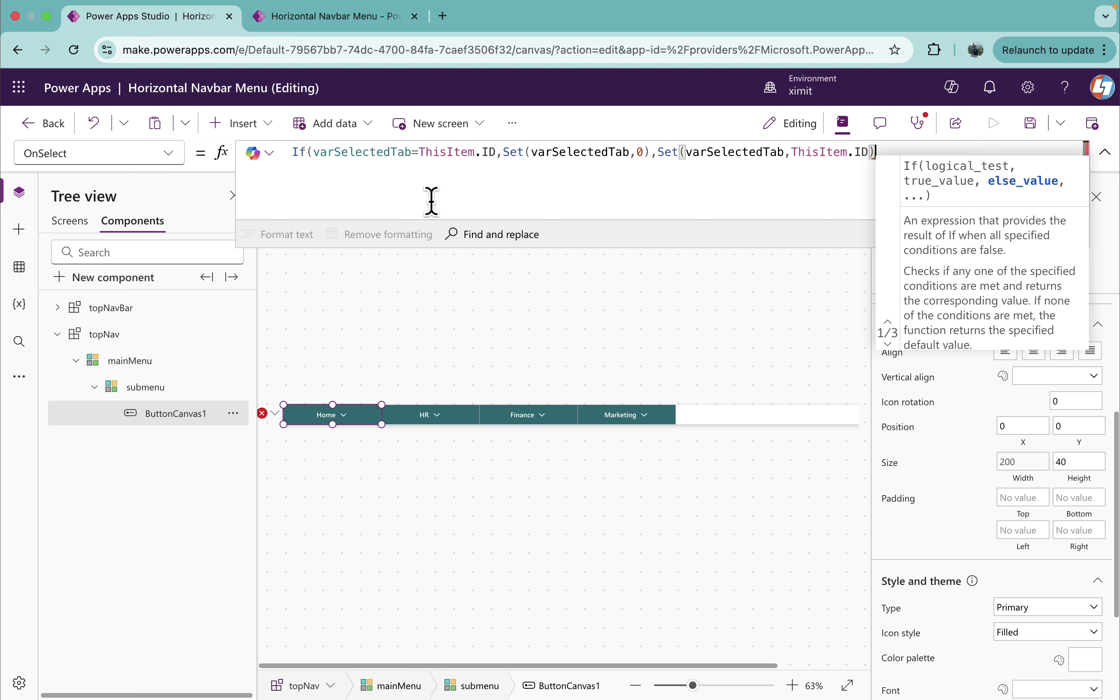
type(")")
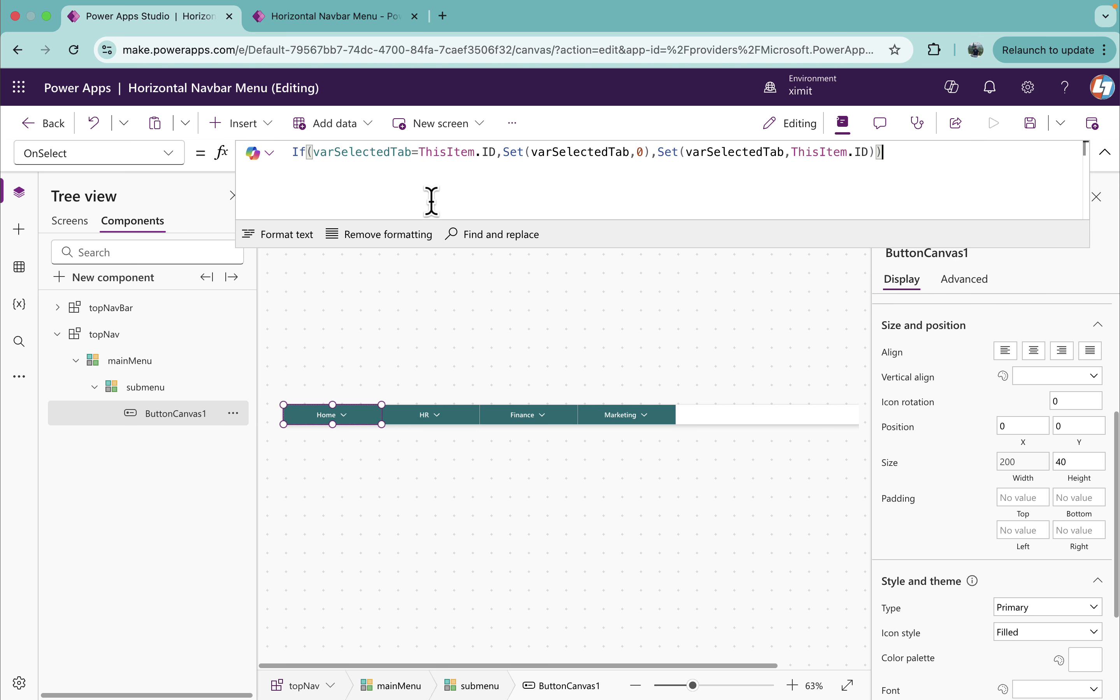
key("super+s")
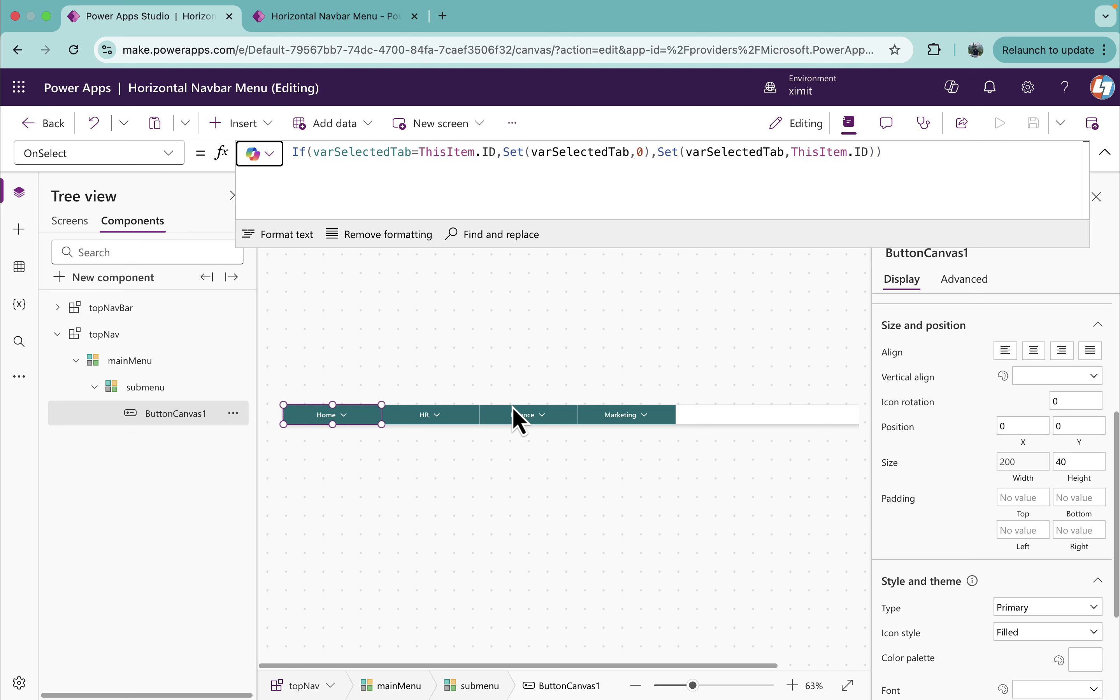
Try the Marketing tab on the canvas and set the topNav component's Height to 170
key("alt")
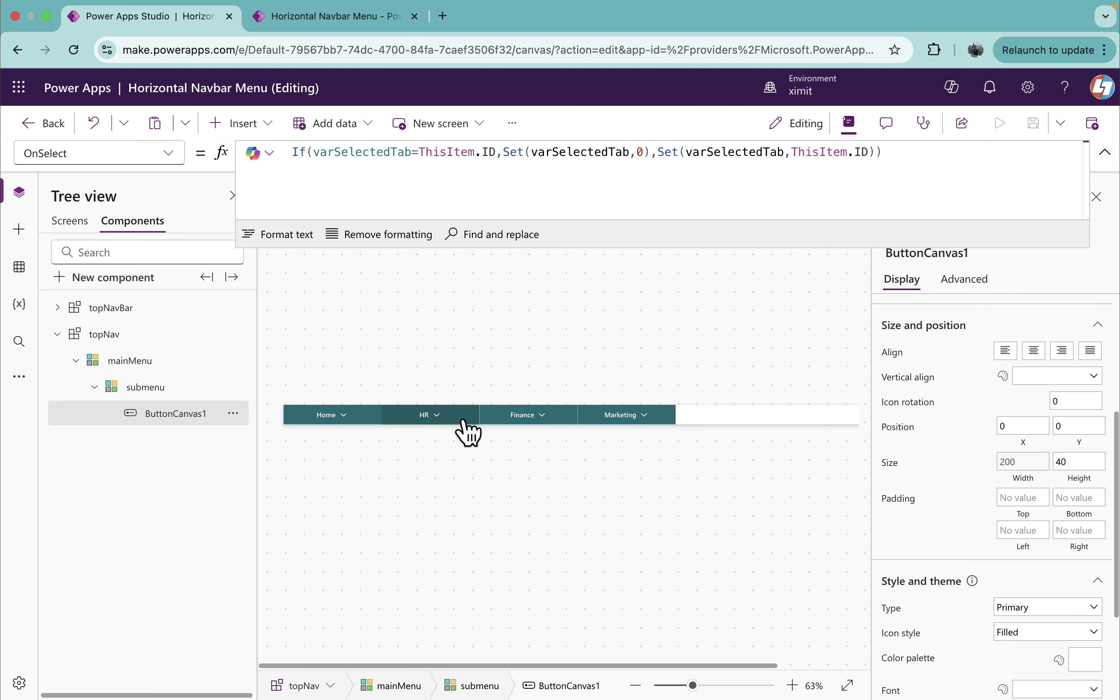
left_click(652, 419, "alt")
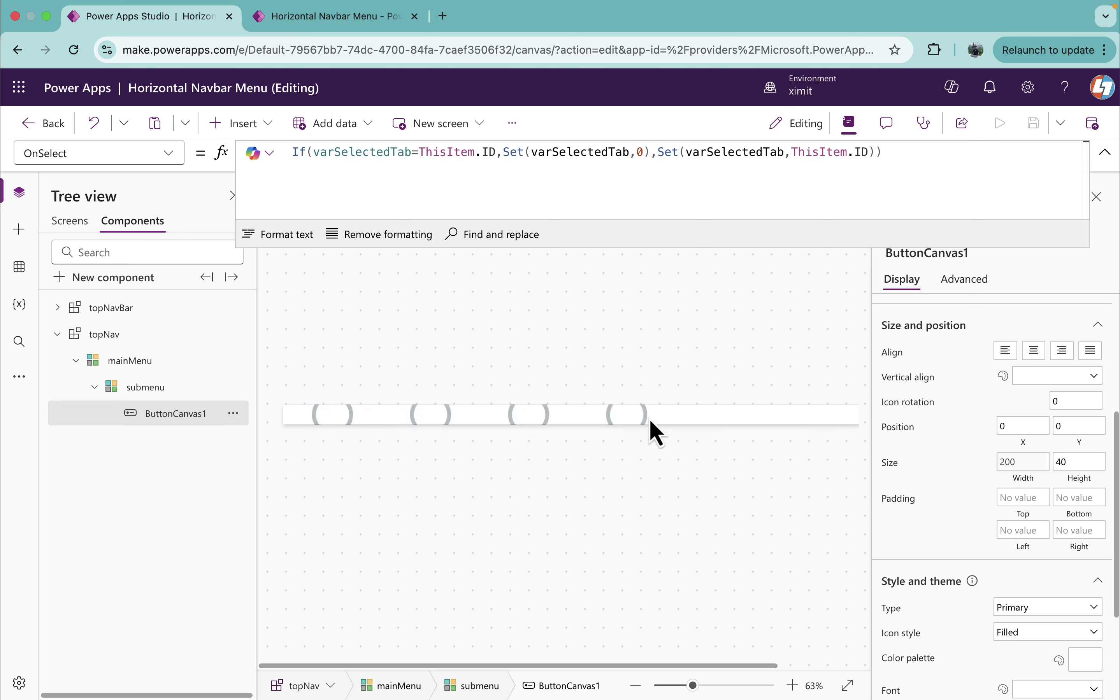
left_click(168, 351)
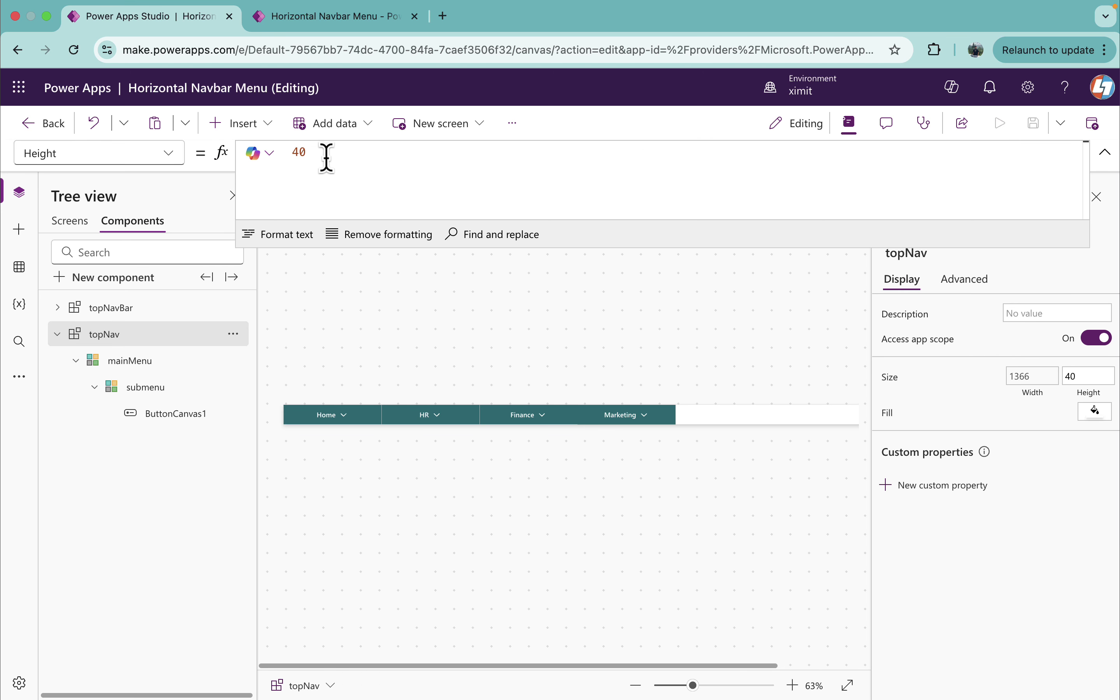
double_click(299, 153)
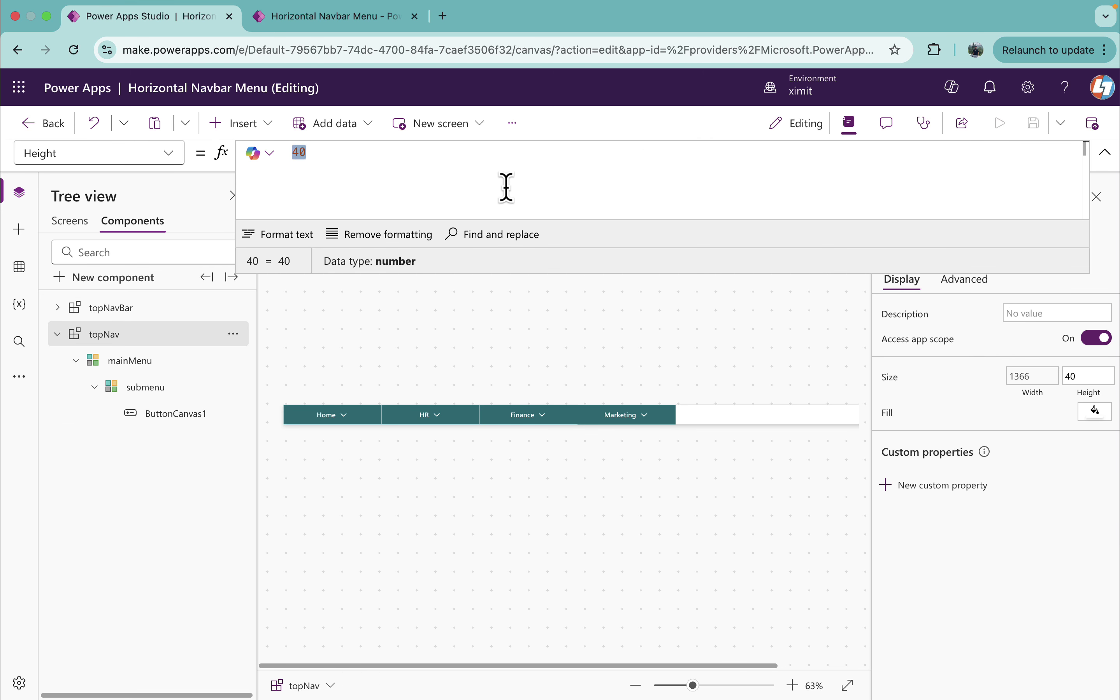
type("170")
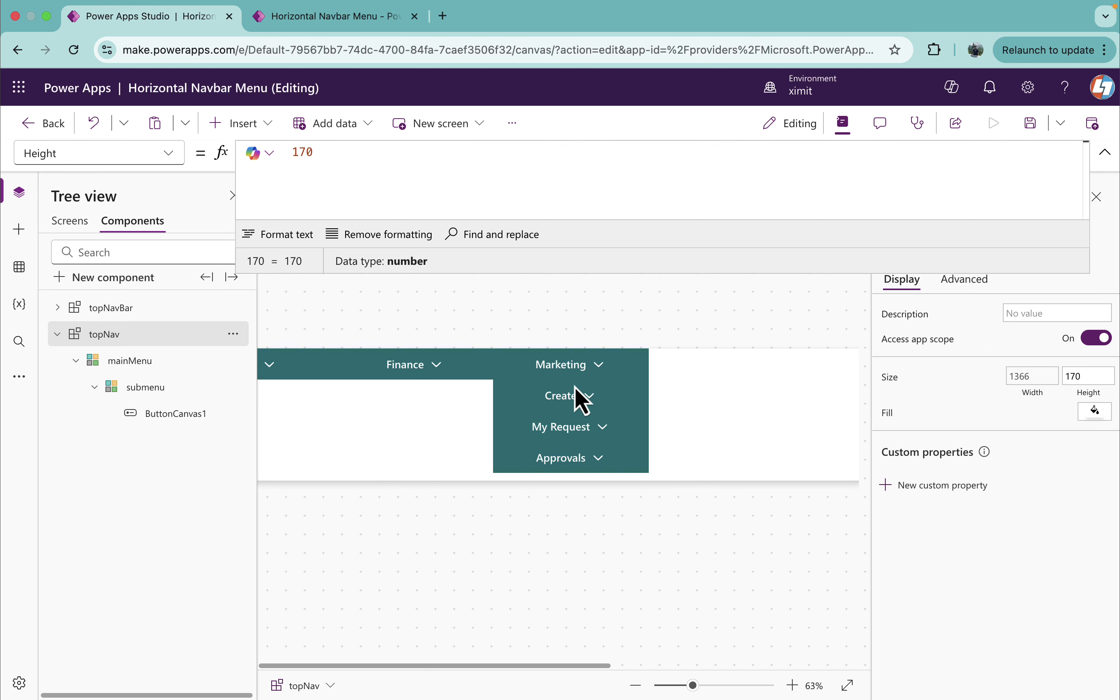
Test the navigation bar by switching between the Marketing and Finance tabs on the canvas
left_click(585, 371, "alt")
left_click(473, 364, "alt")
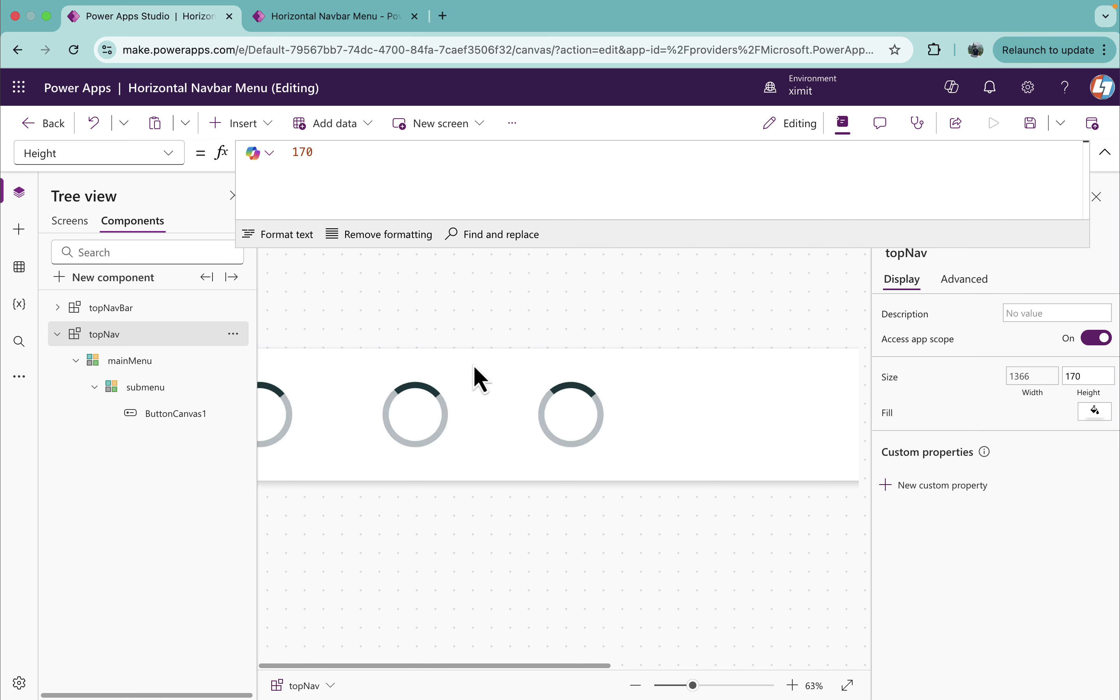
left_click(590, 370, "alt")
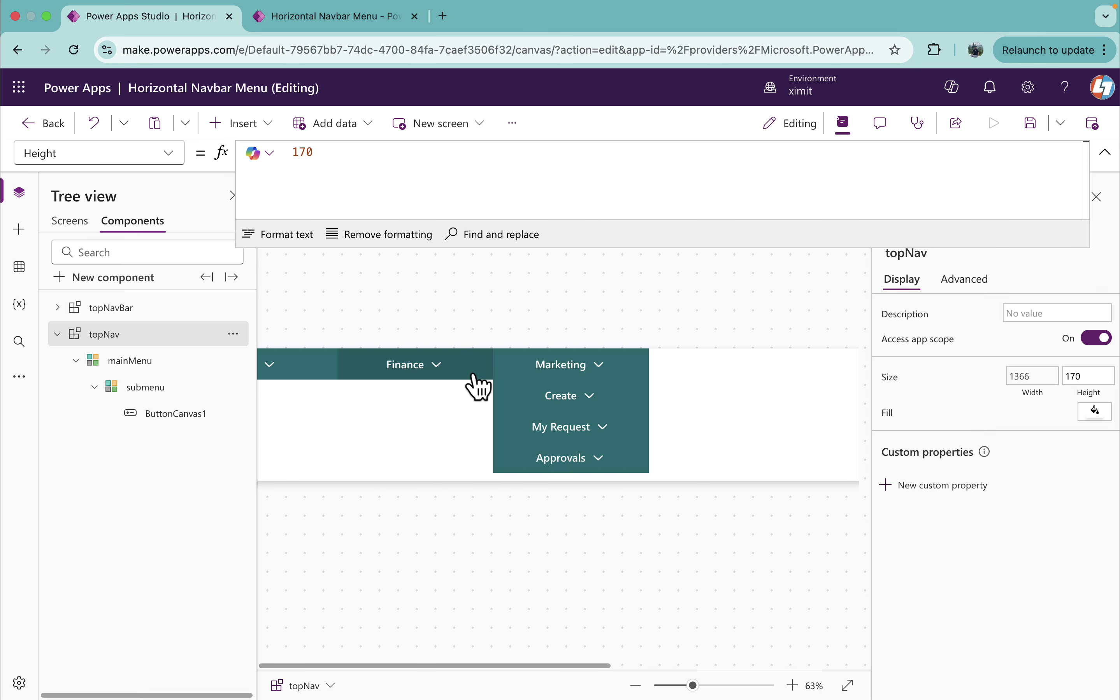
left_click(426, 371, "alt")
left_click(558, 370, "alt")
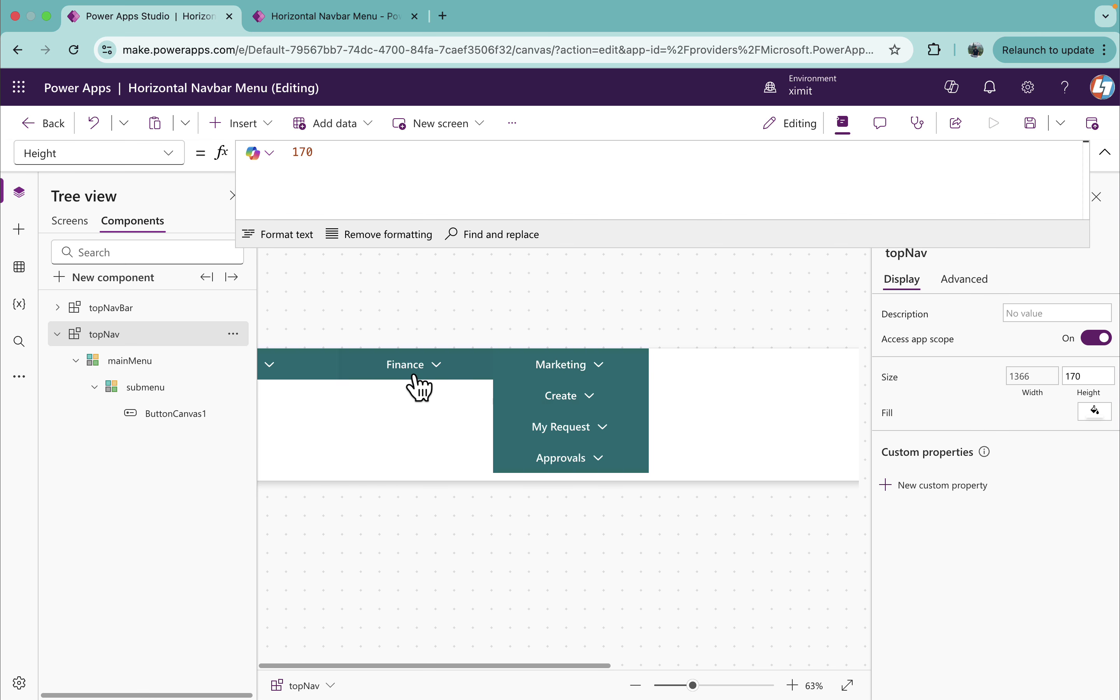
Set the DelayItemLoading property of the mainMenu gallery to false
double_click(141, 361)
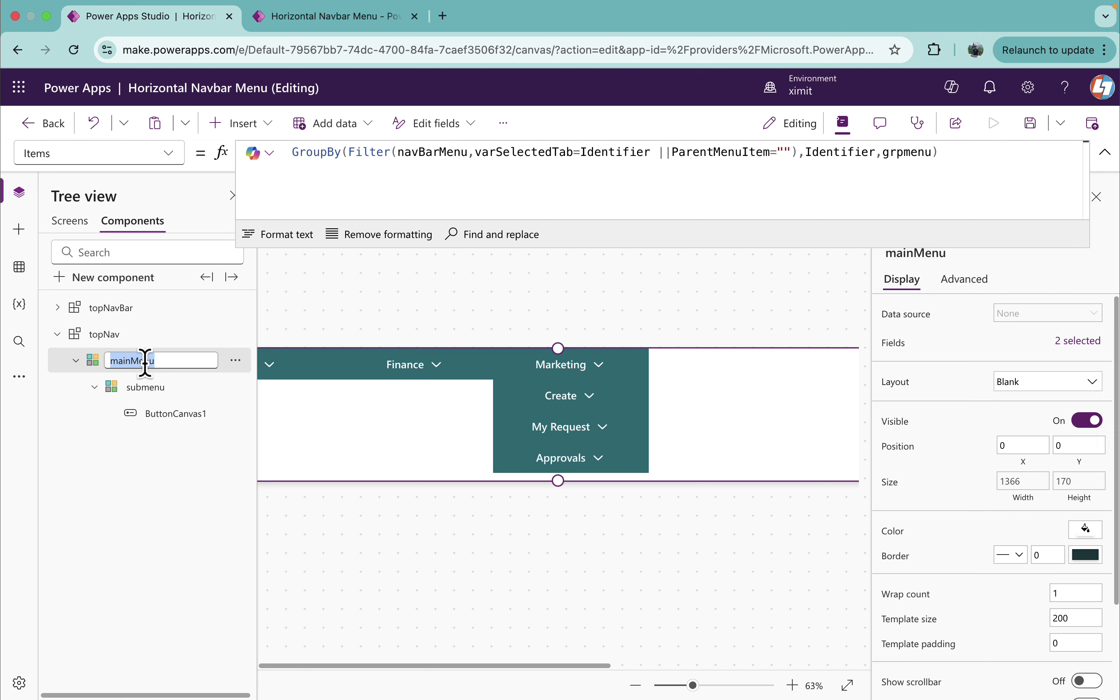
left_click(178, 394)
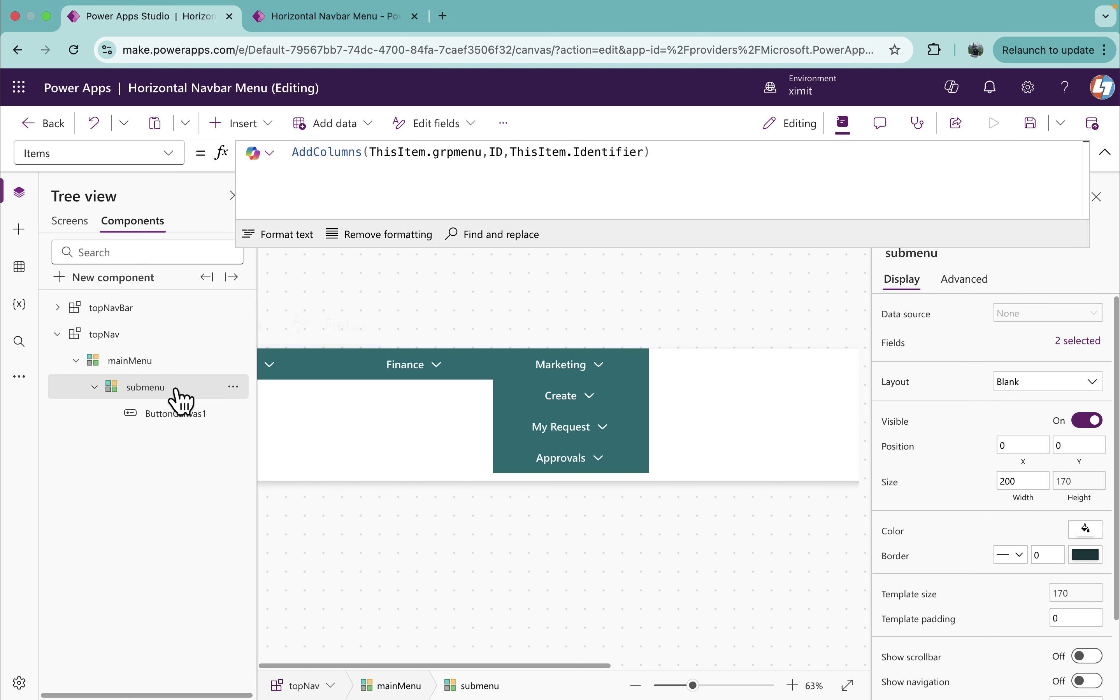
left_click(162, 366)
left_click(88, 153)
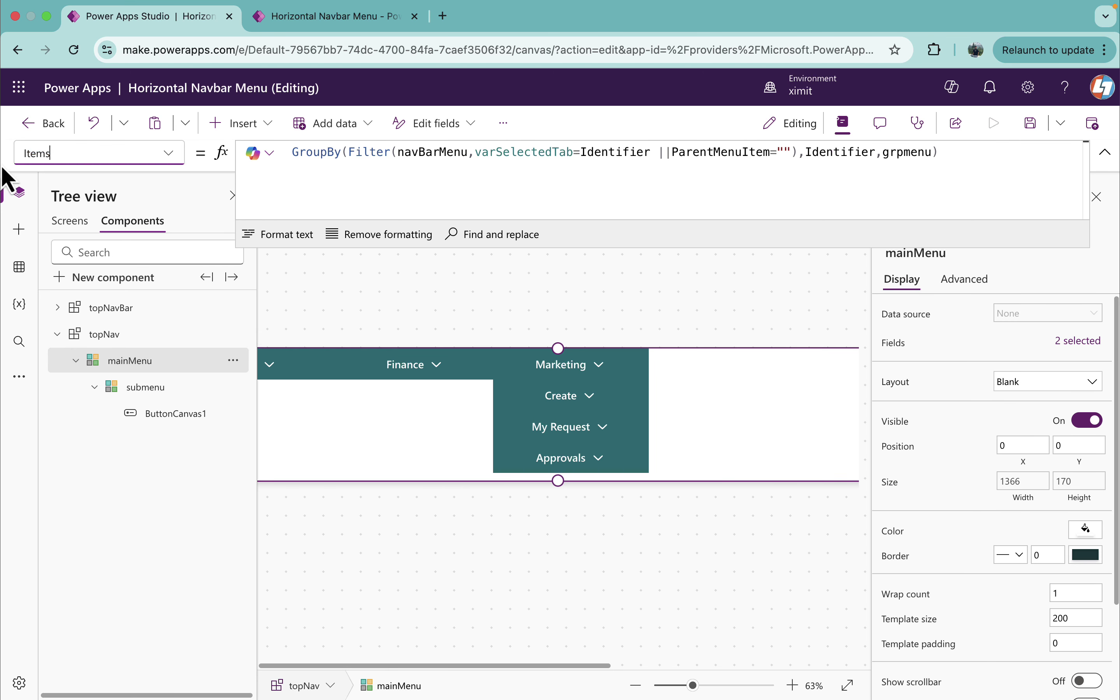
type("de")
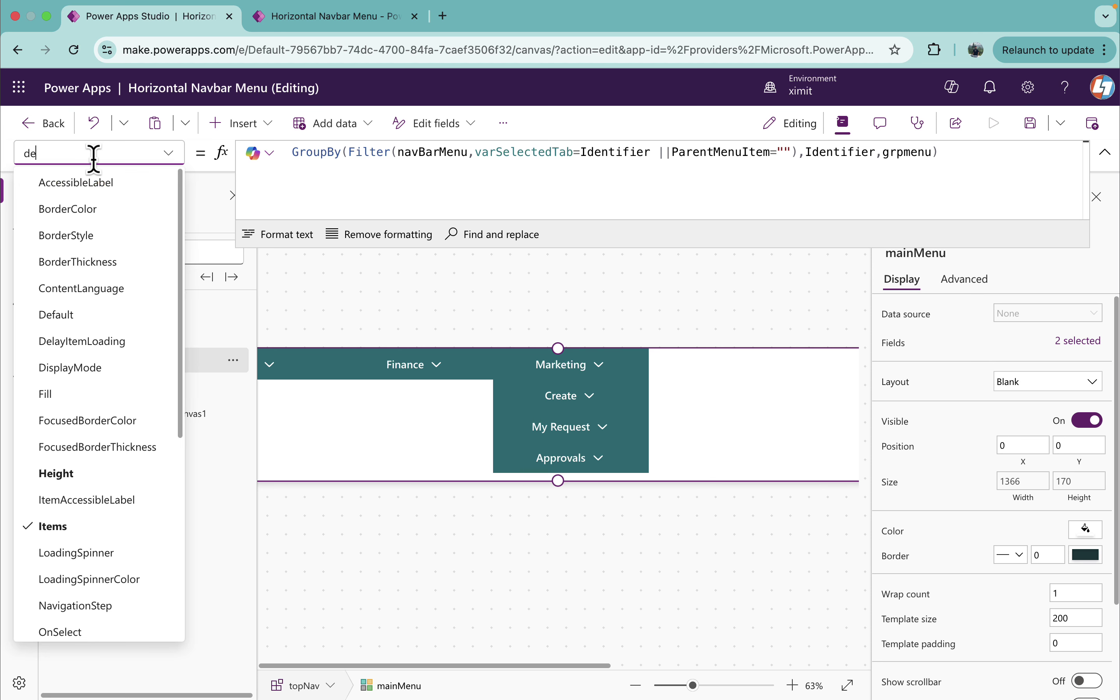
left_click(116, 341)
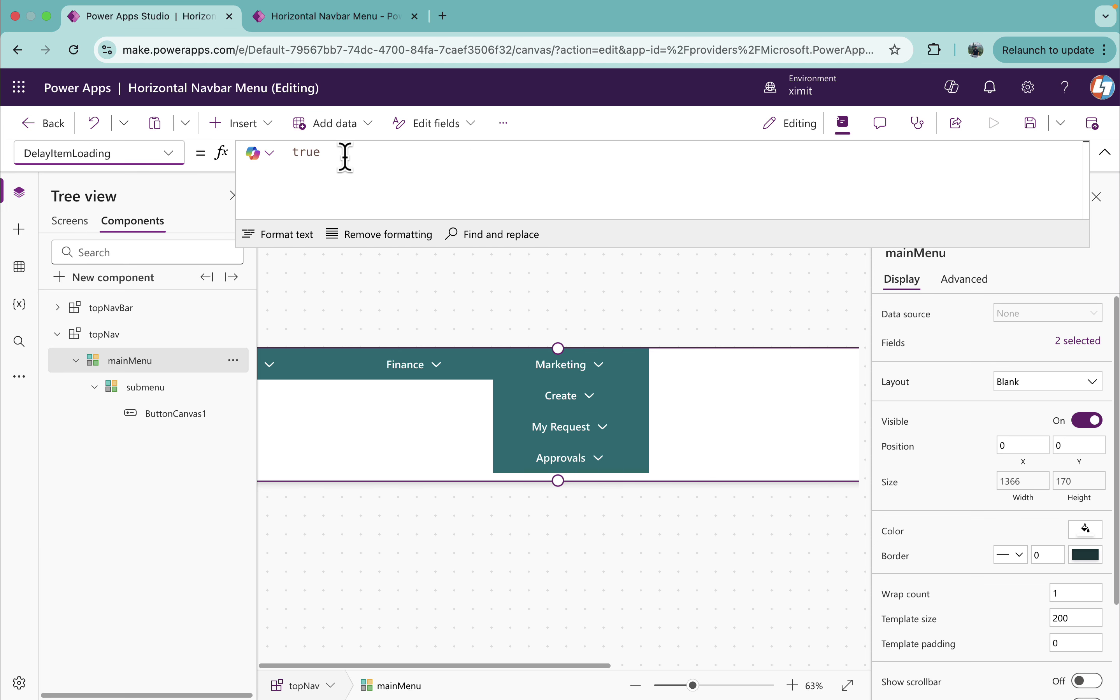
left_click_drag(345, 155, 222, 162)
type("false")
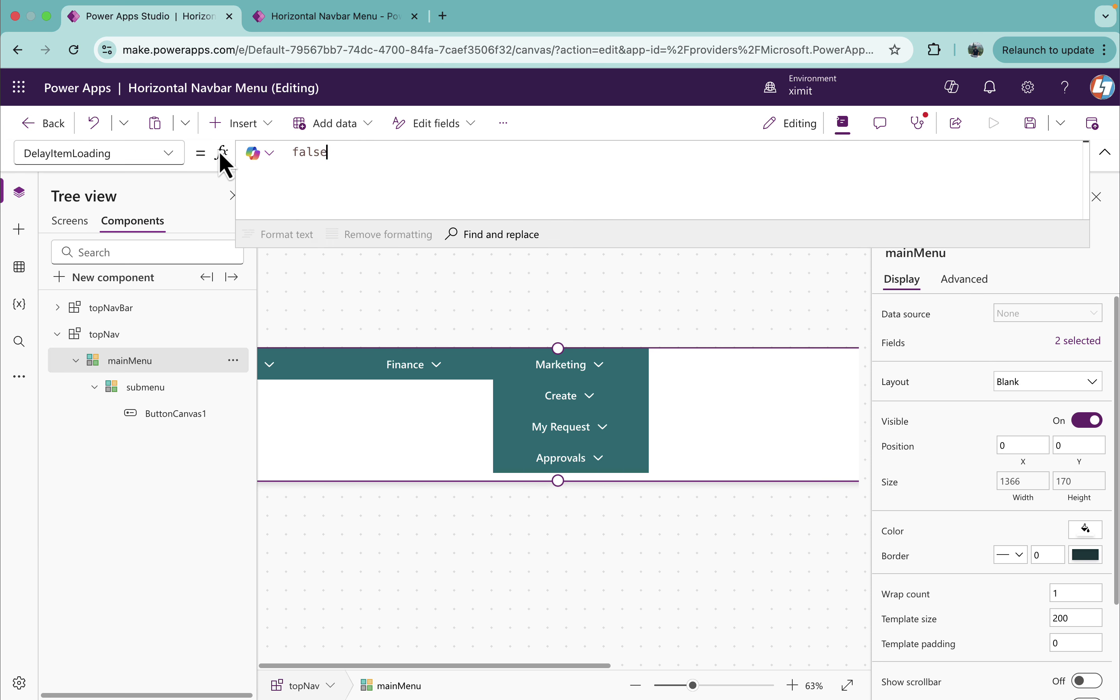
Set the DelayItemLoading property of the submenu gallery to false
left_click(163, 389)
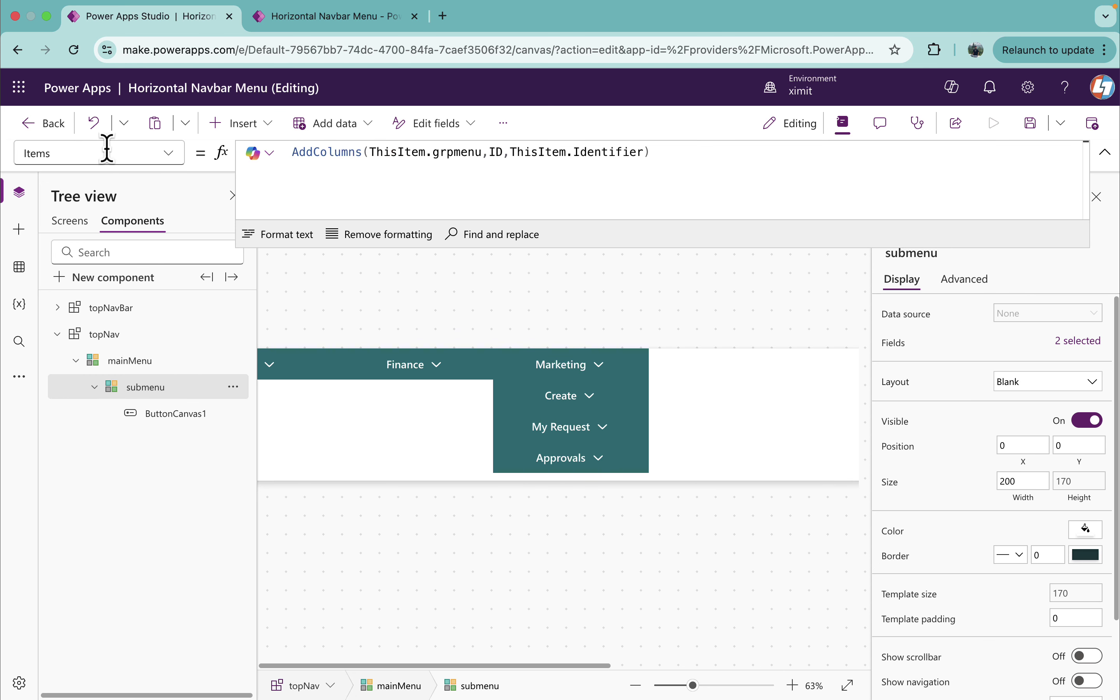
left_click(81, 153)
type("de")
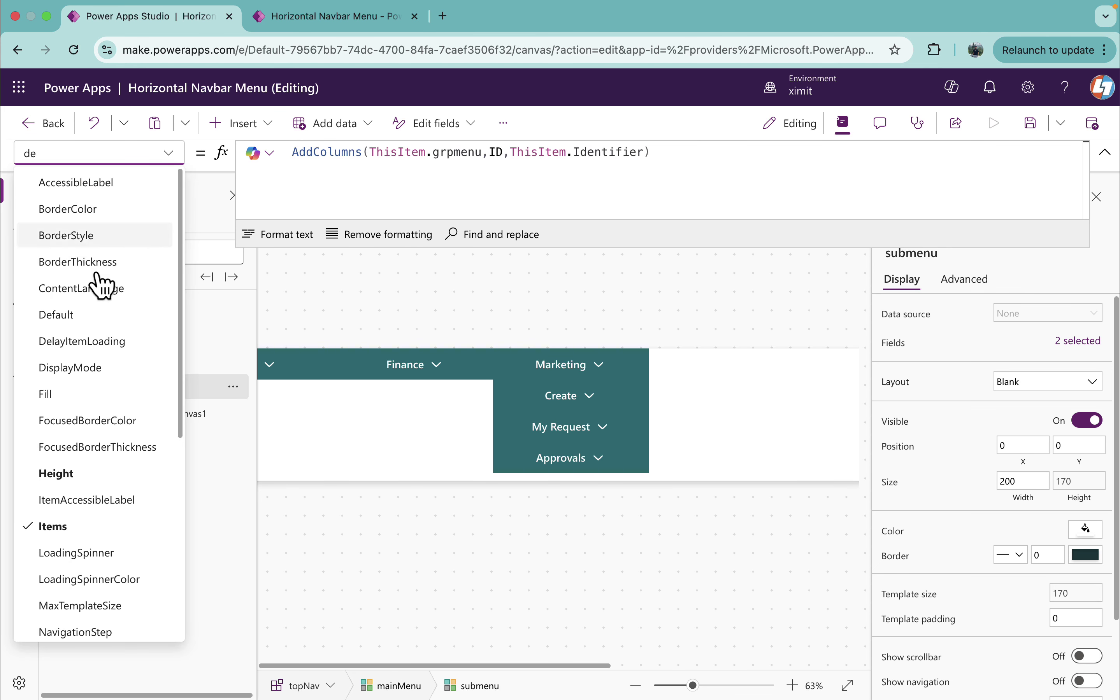
left_click(95, 343)
double_click(336, 158)
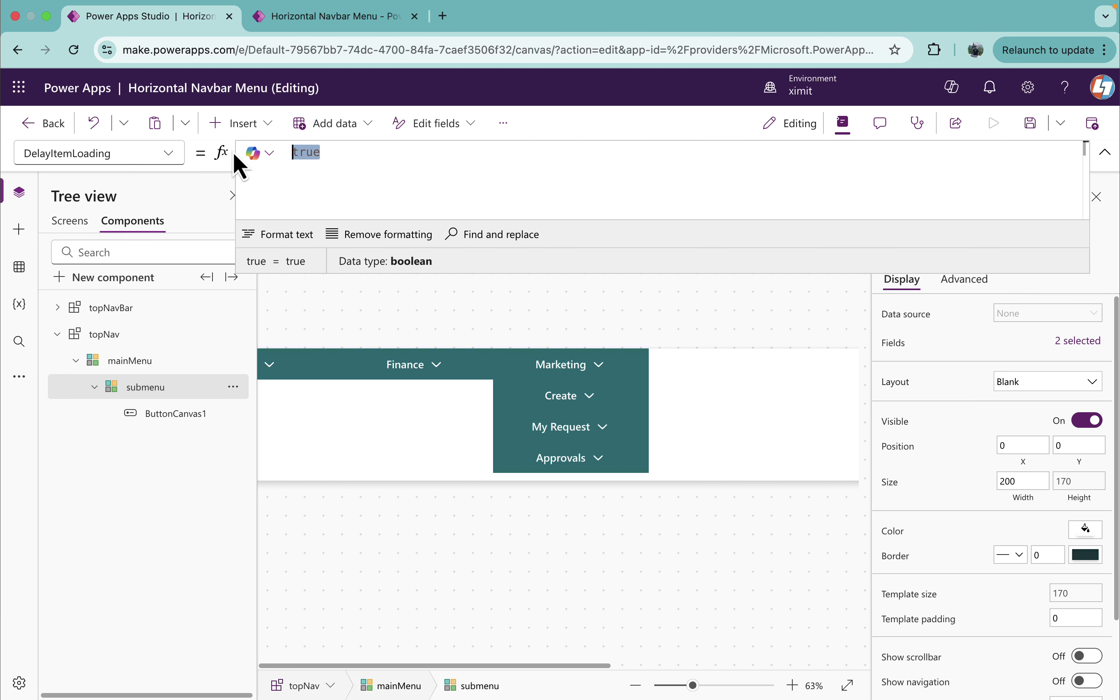
type("false")
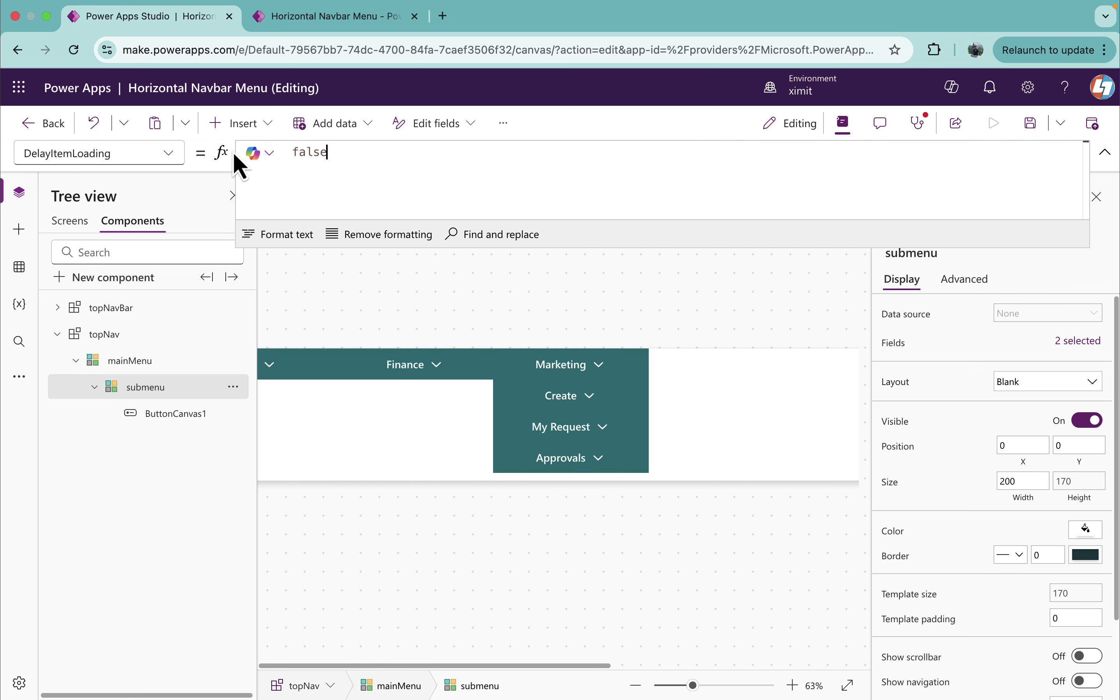
Test the dropdowns with the whole bar in view, trying Finance and Marketing and repeatedly opening and closing the Finance submenu
left_click(436, 367)
left_click(564, 371)
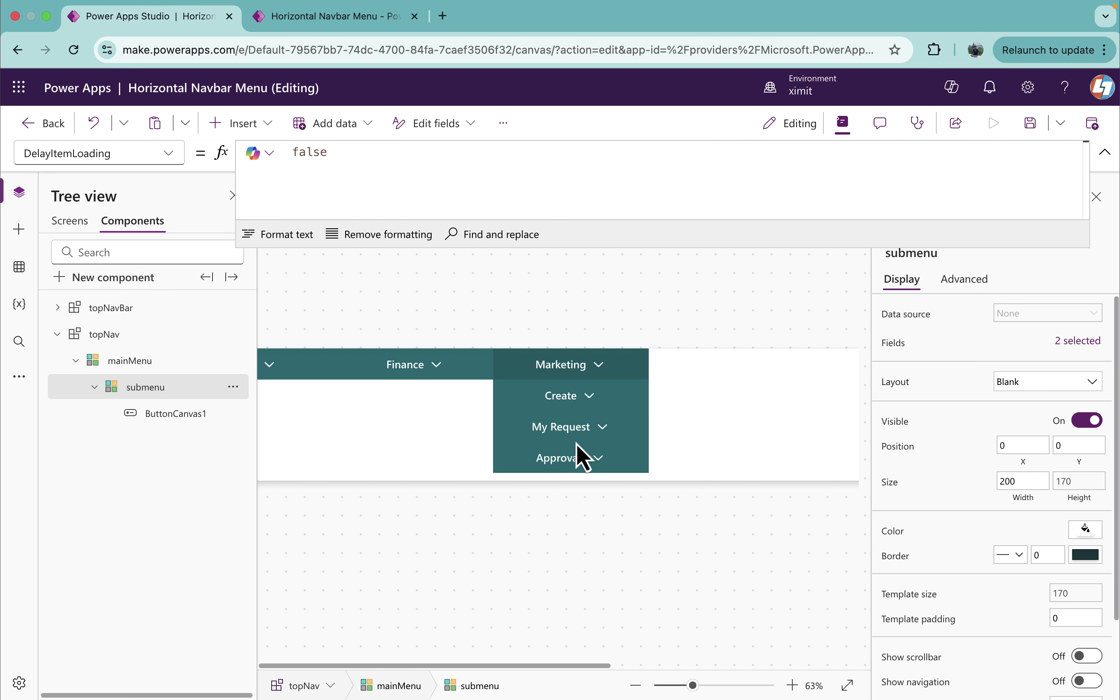
left_click_drag(691, 686, 688, 686)
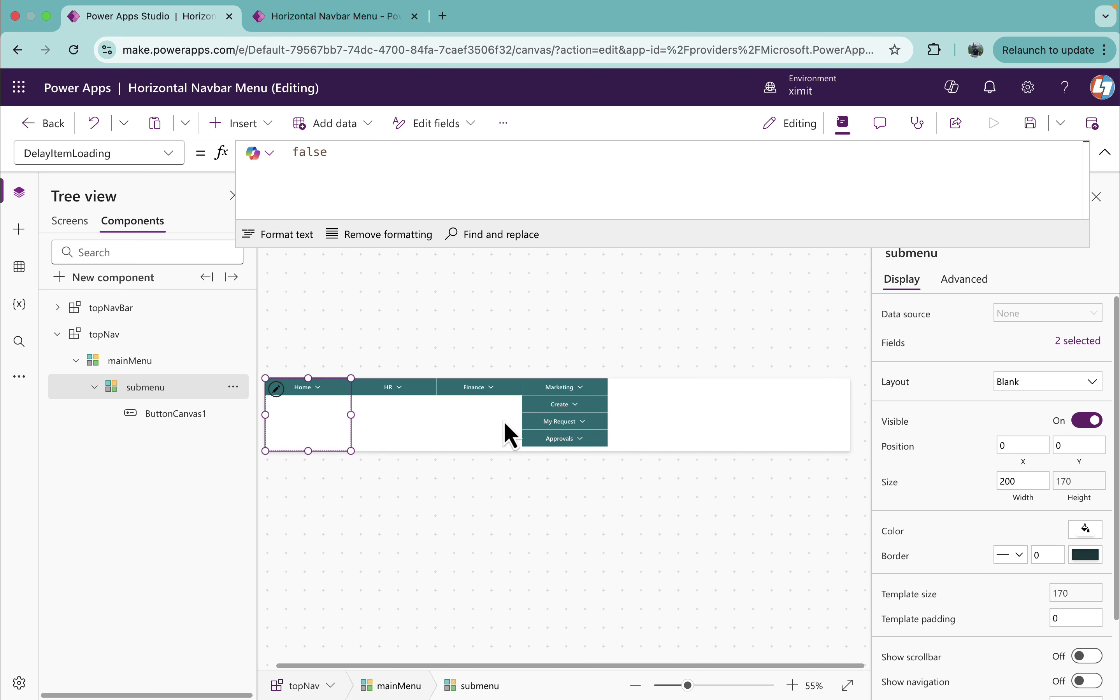
left_click(495, 394)
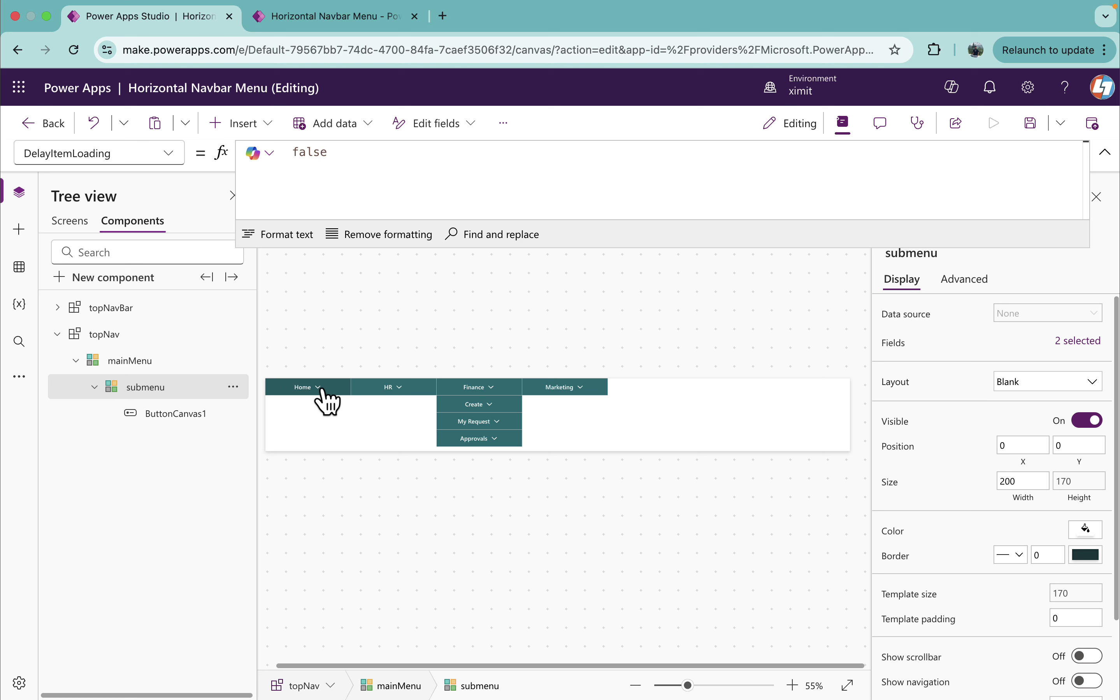
left_click(487, 398)
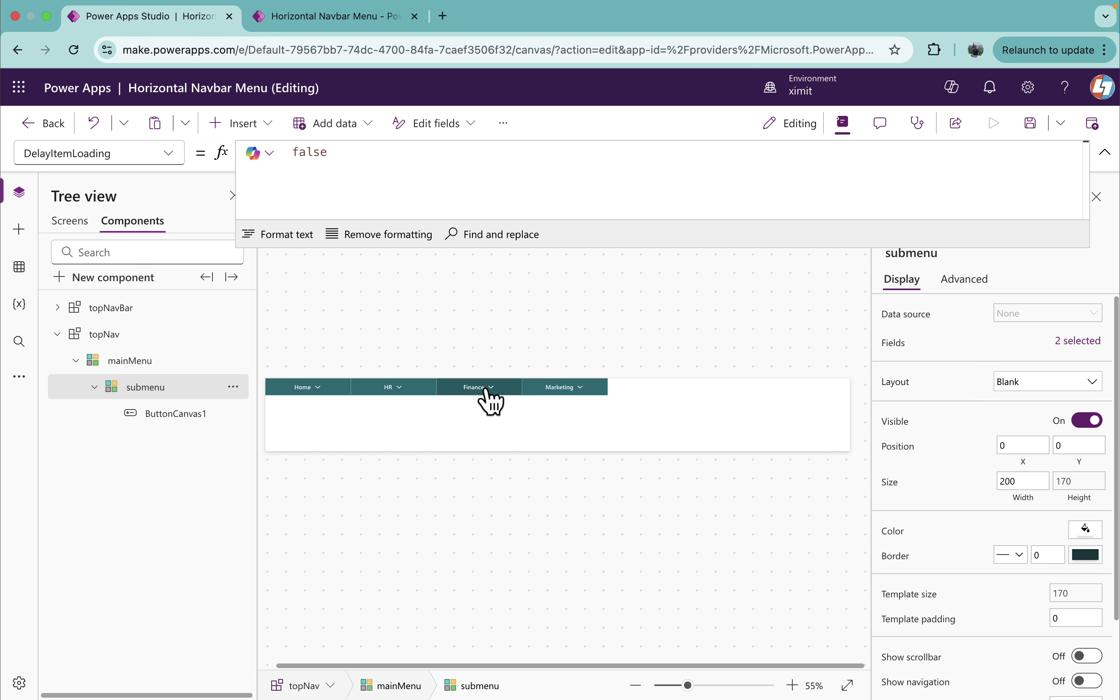
left_click(491, 397)
left_click(497, 401)
left_click(493, 389)
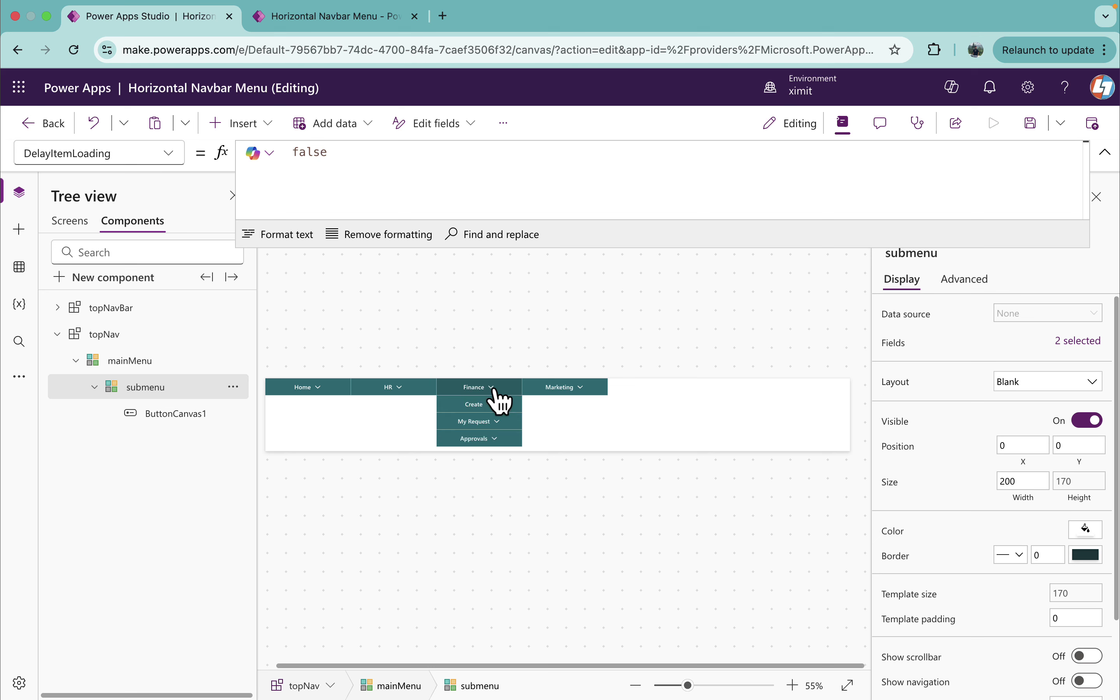
left_click(494, 390)
left_click(494, 390)
left_click(493, 390)
left_click(500, 398)
left_click(499, 397)
left_click(366, 438)
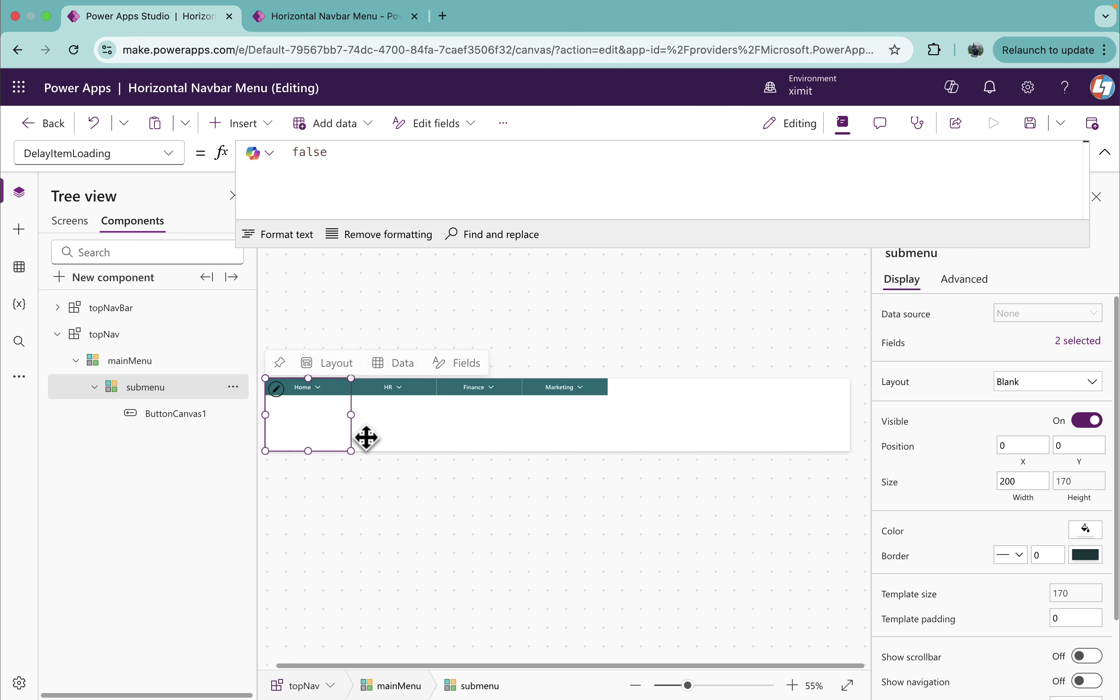
In the Icon property of ButtonCanvas1, insert the condition If(IsBlank(ThisItem.ParentMenuItem), ahead of the existing "ChevronDown" value
left_click(186, 428)
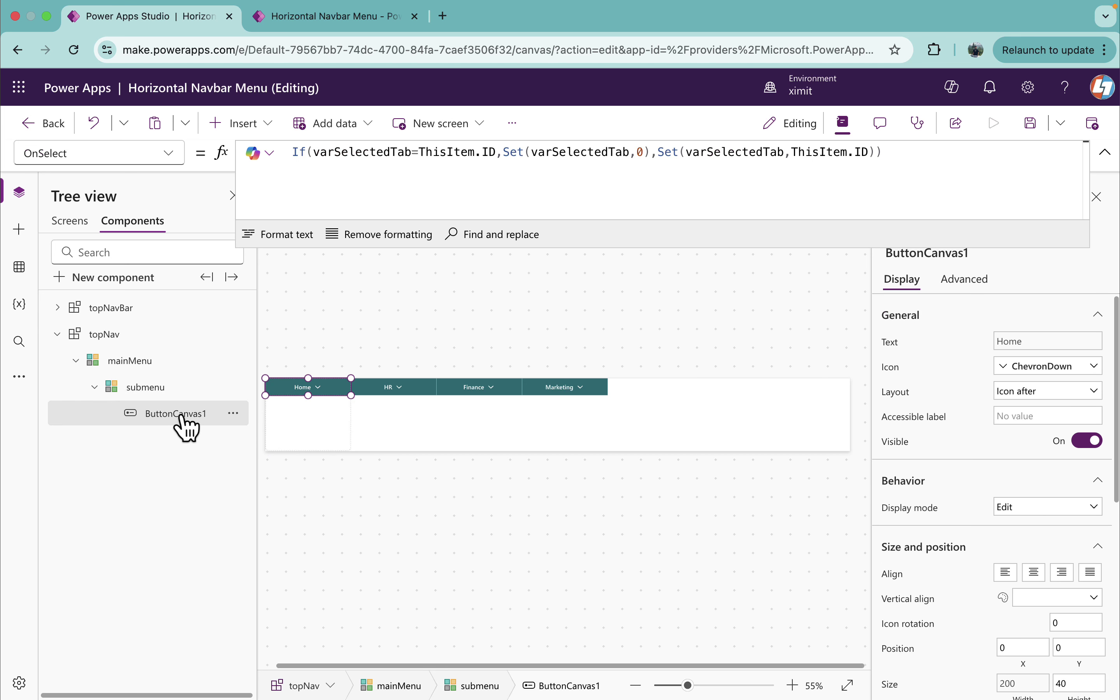
left_click(169, 155)
left_click(82, 528)
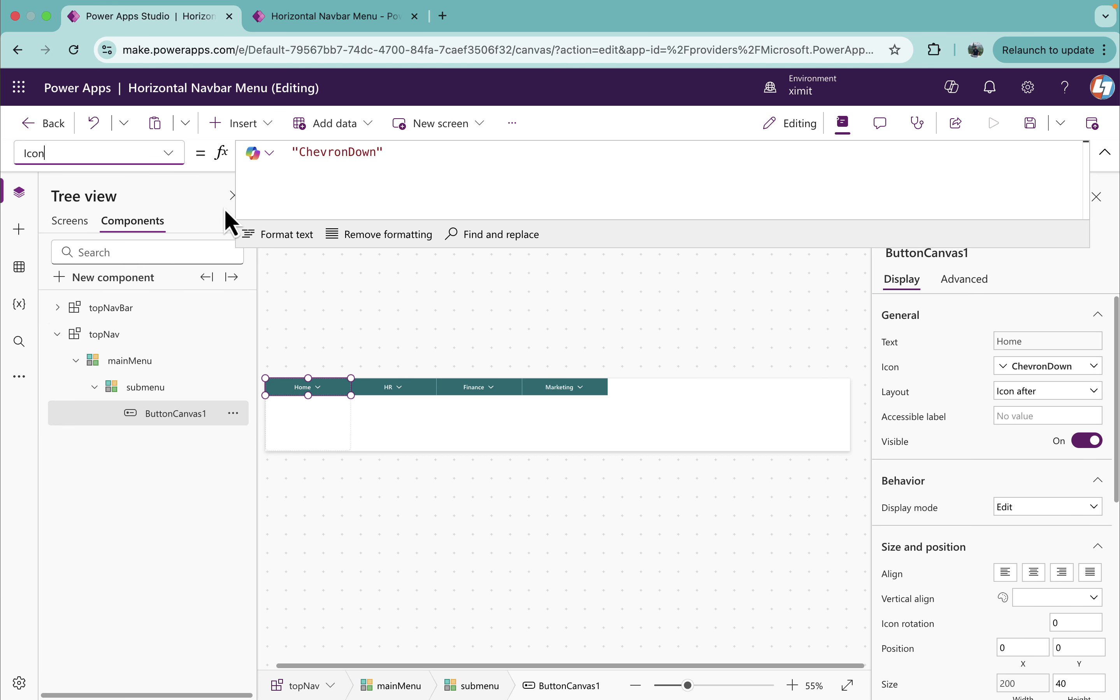
double_click(297, 151)
left_click(297, 153)
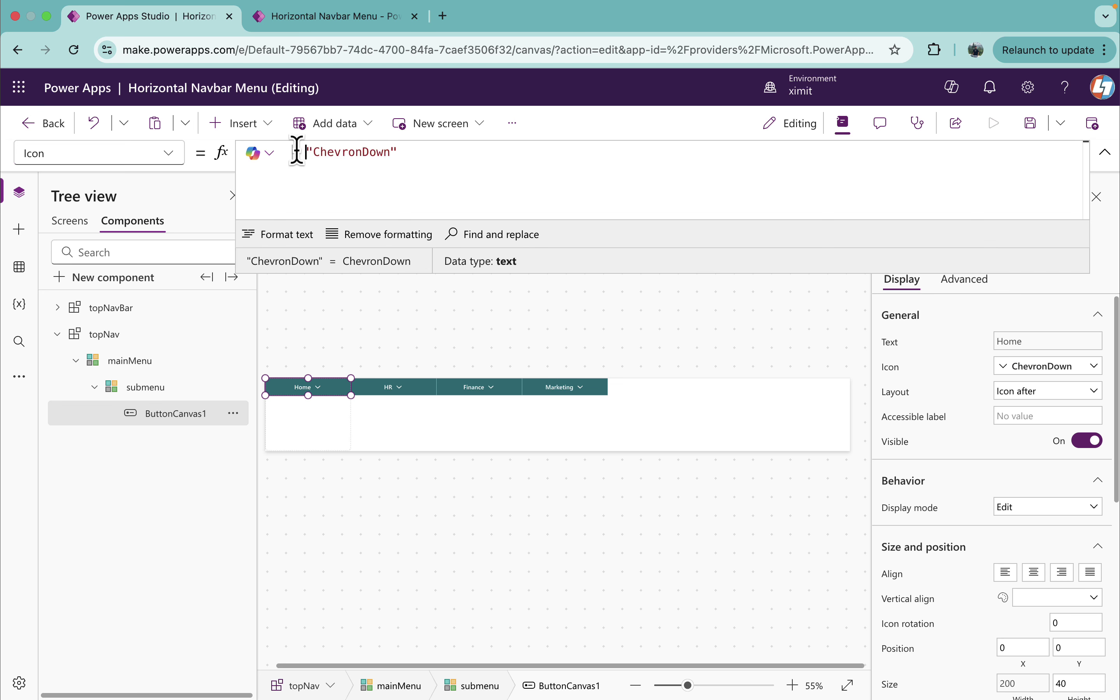
type("if(is")
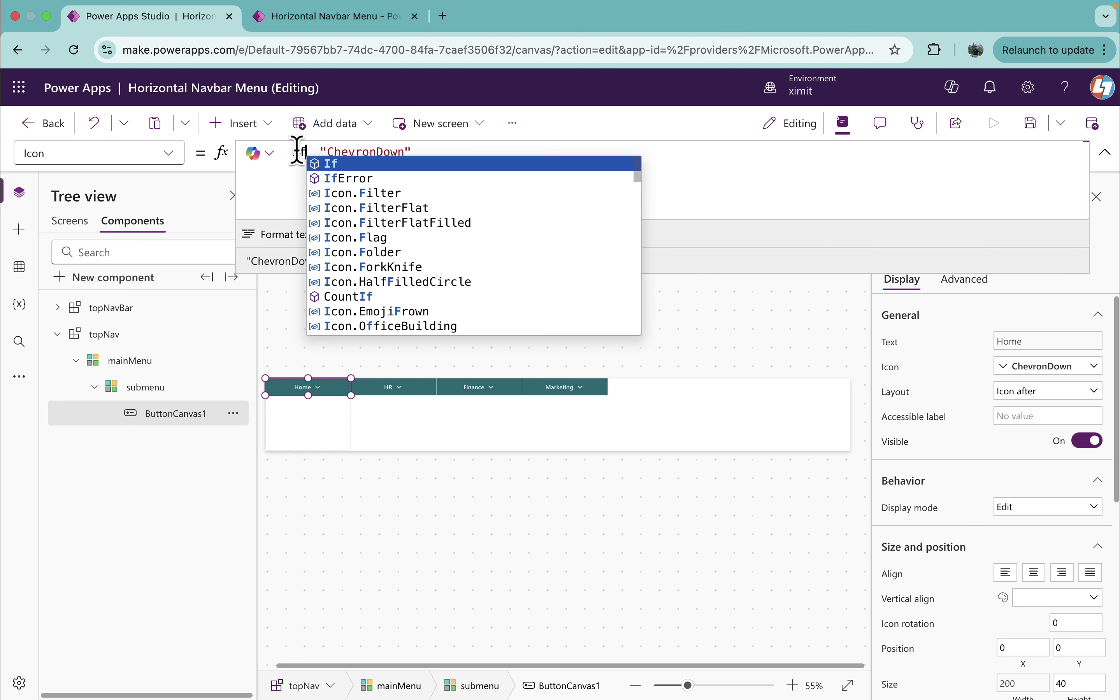
key("Tab")
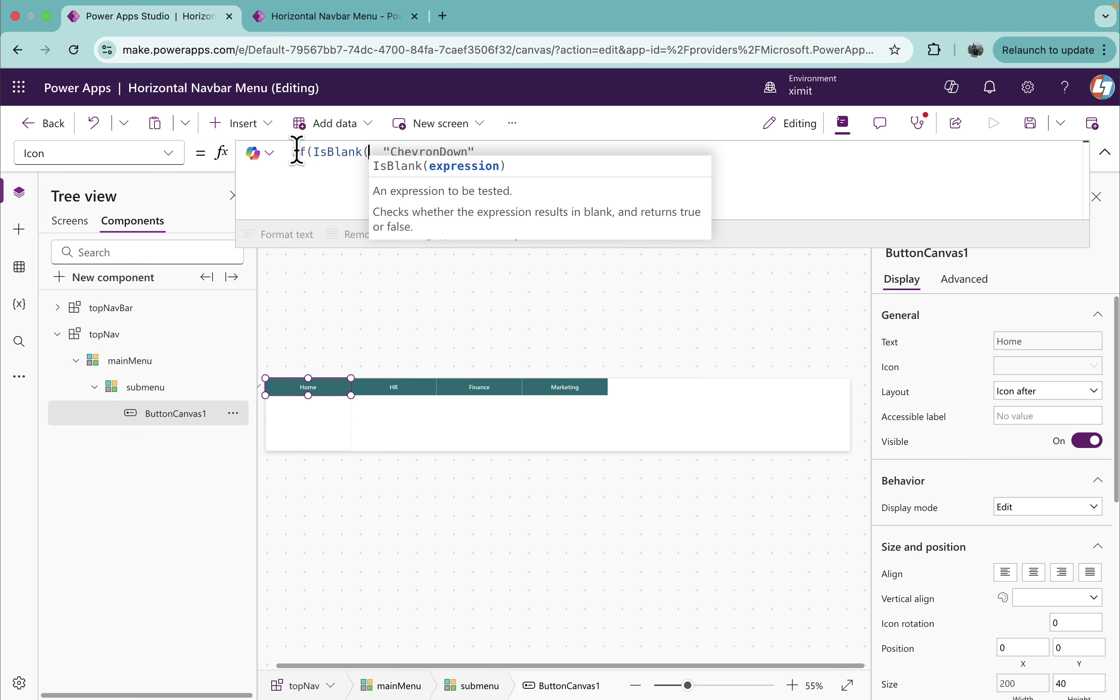
type("th")
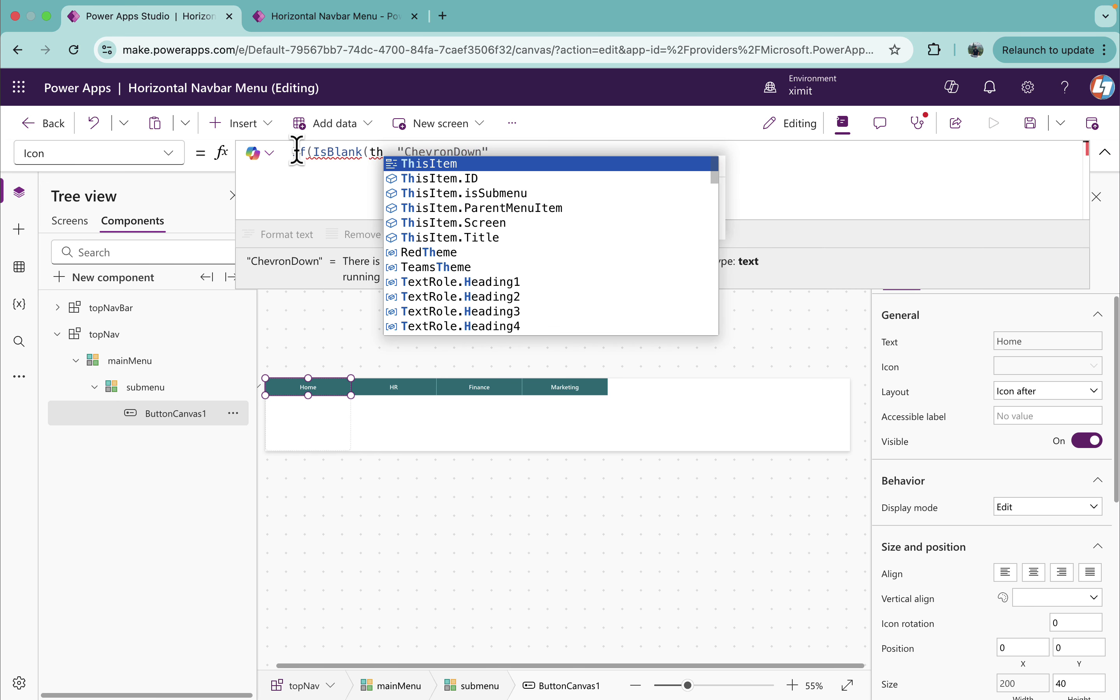
key("Down")
key("Down")
key("Down")
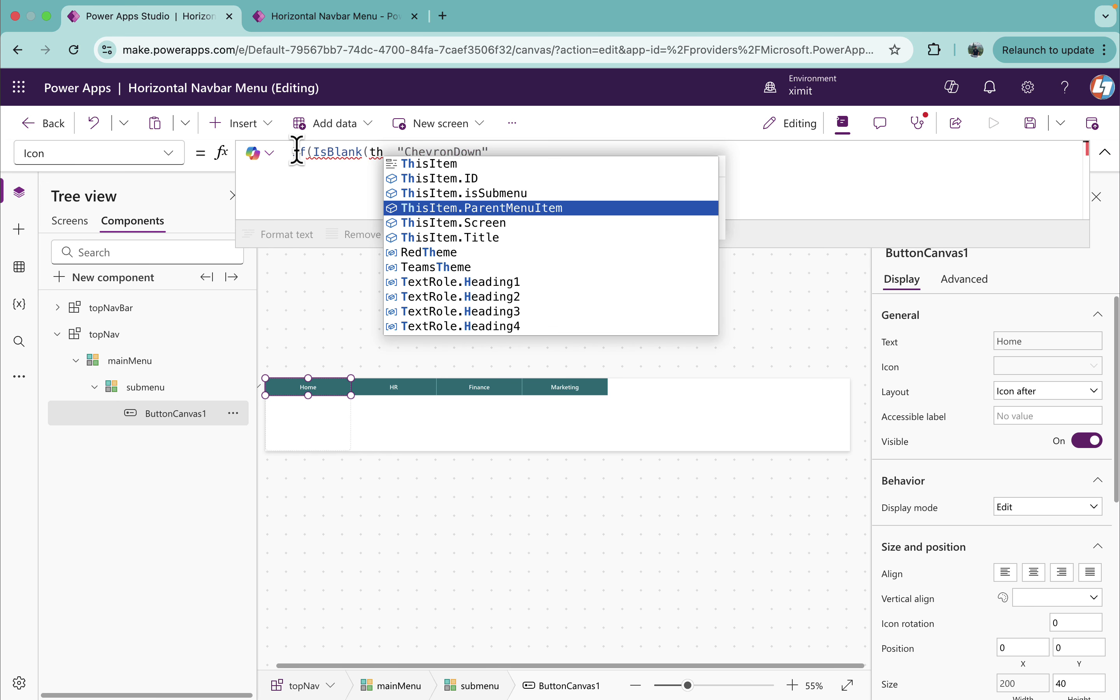
key("Tab")
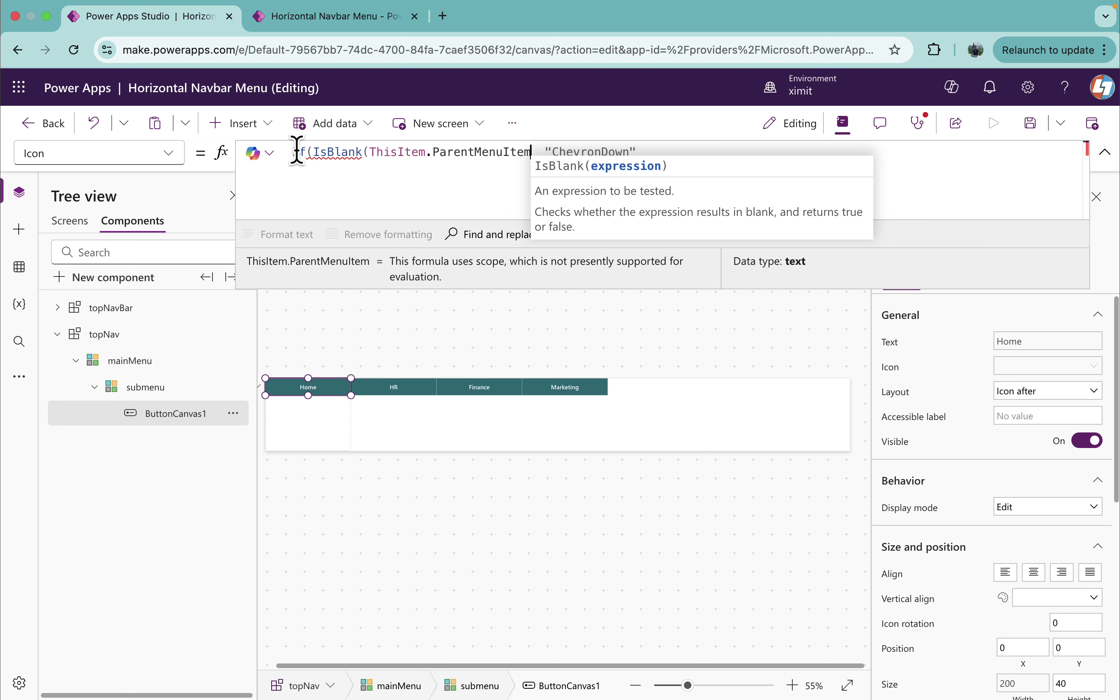
type("),")
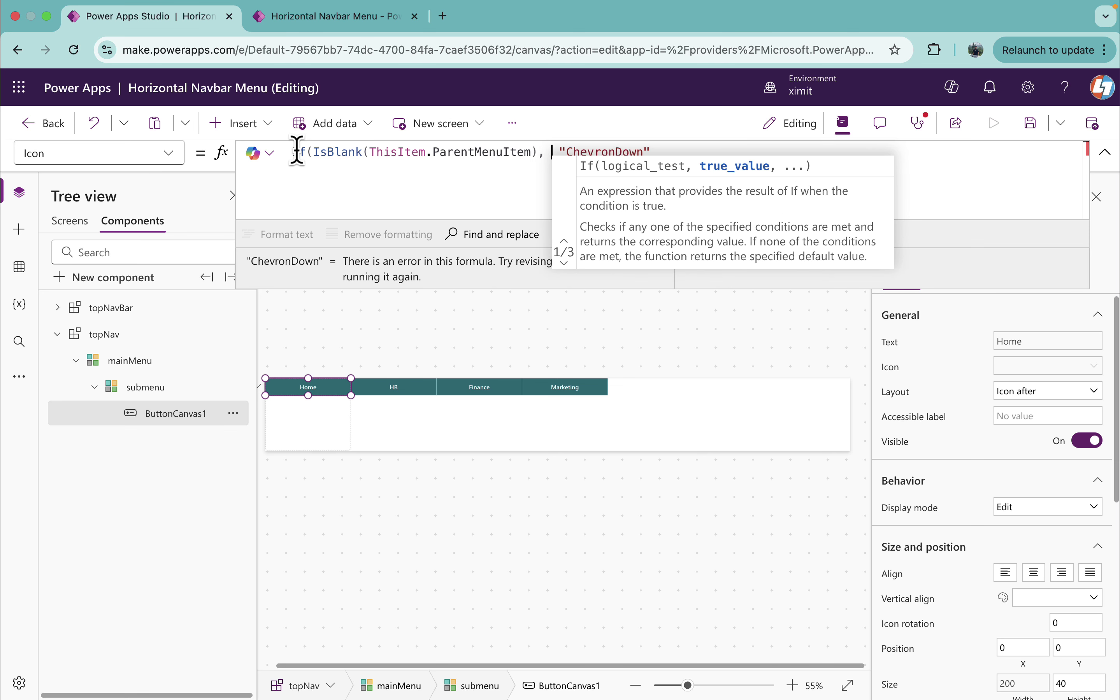
Remove the extra spacing before "ChevronDown" and complete the Icon formula with an empty string "" as the else value
key("Right")
key("BackSpace")
key("BackSpace")
key("Right")
key("Right")
key("Right")
key("Right")
key("Right")
key("Right")
key("Right")
key("Right")
key("Right")
key("Right")
key("Right")
key("Right")
key("Right")
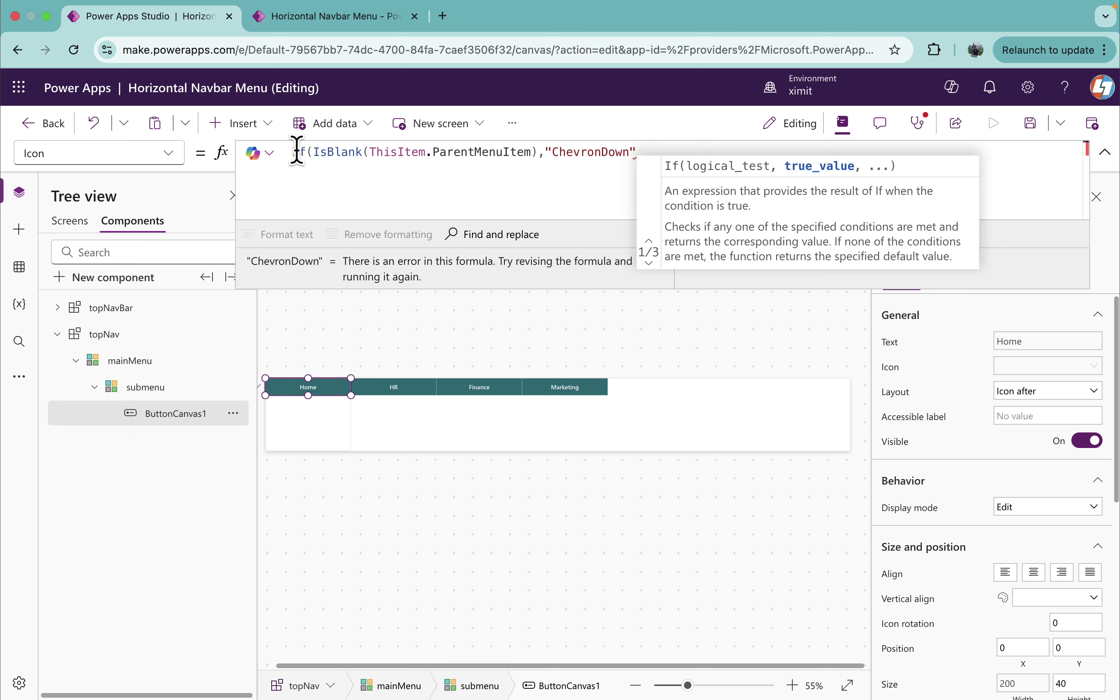
type(",\"\"")
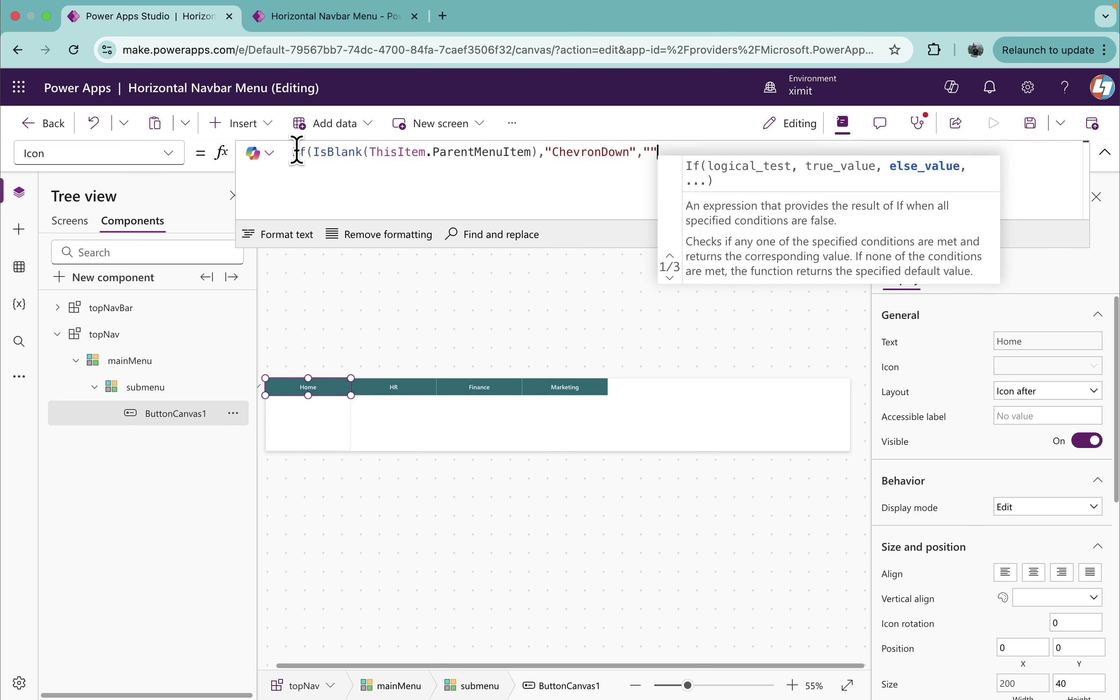
type(")")
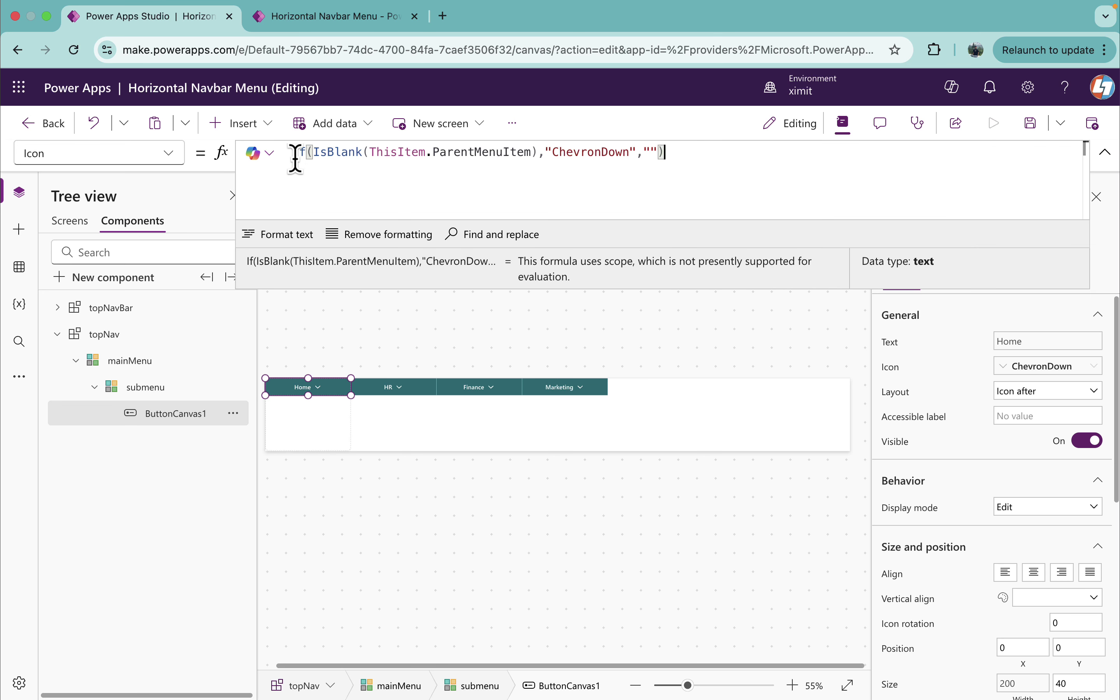
Test expanding and collapsing the Finance, Marketing and Home items in the topNav menu preview
left_click(499, 393)
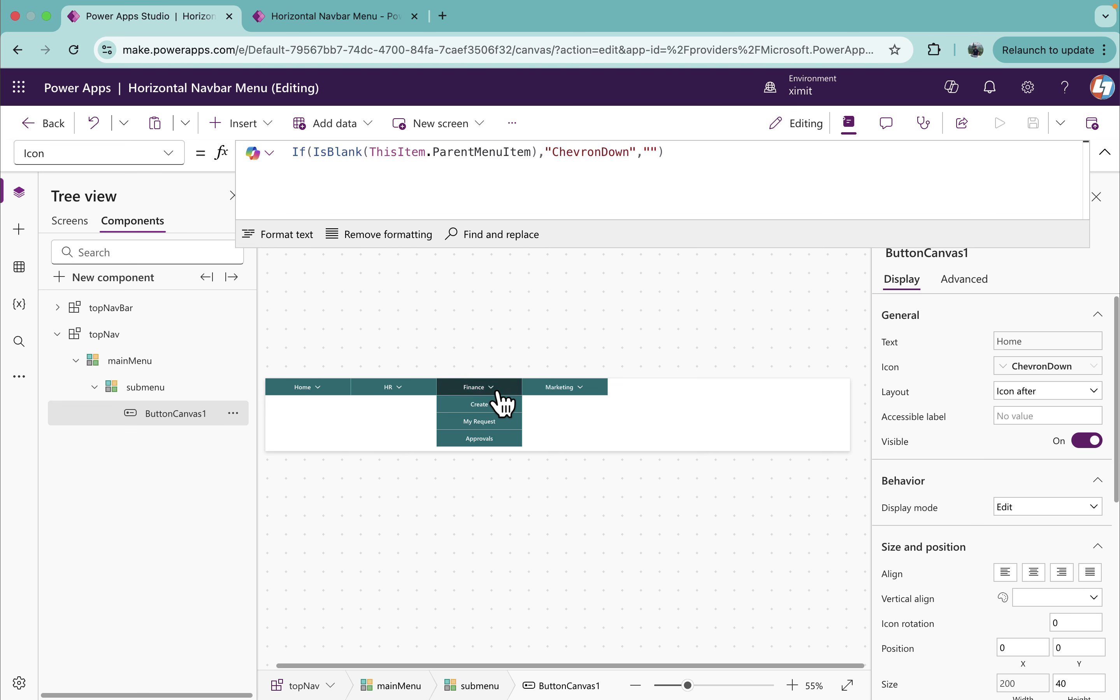
left_click(497, 393)
left_click(497, 393)
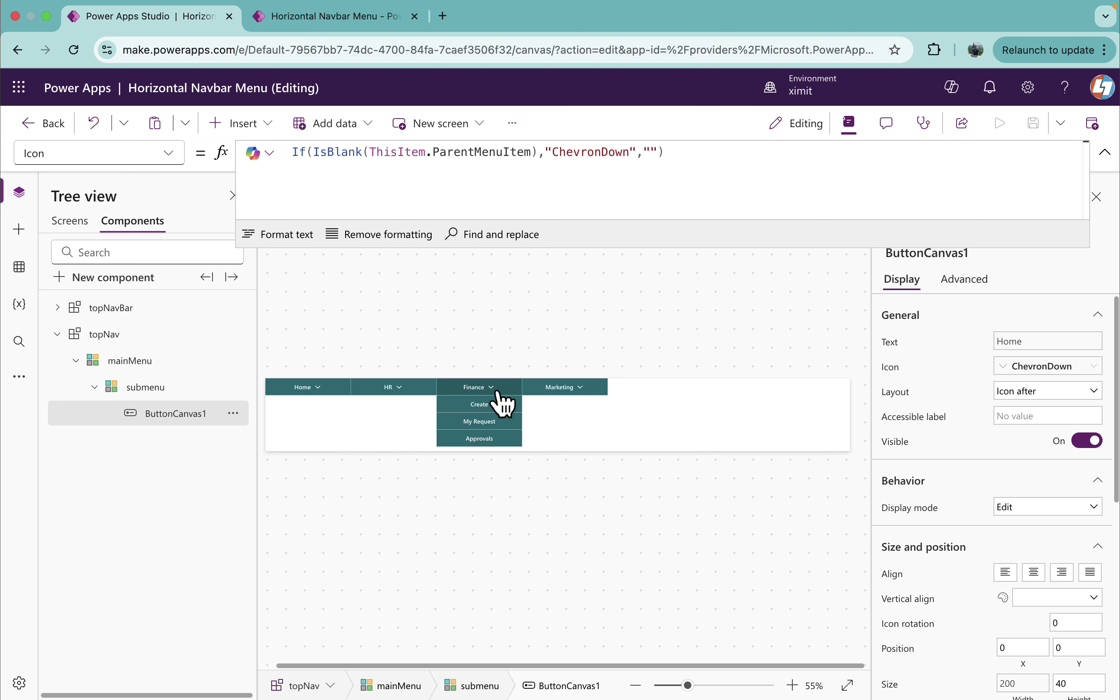
left_click(575, 394)
left_click(575, 393)
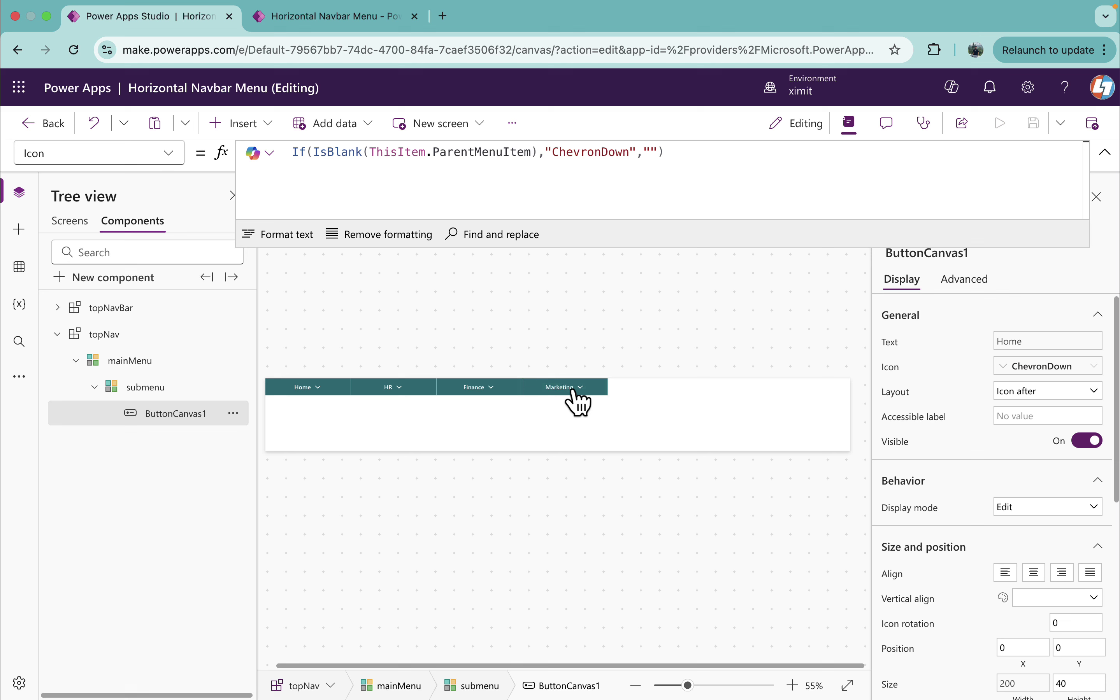
left_click(300, 391)
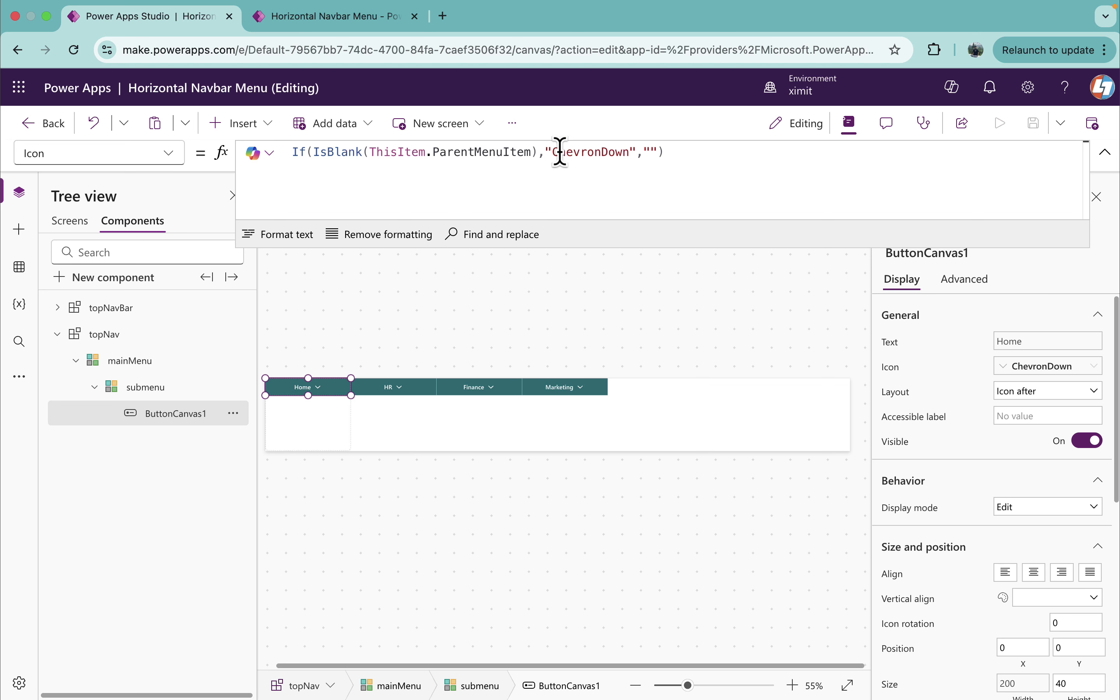
Extend the Icon formula of ButtonCanvas1 to If(IsBlank(ThisItem.ParentMenuItem) && IsBlank(ThisItem.isSubmenu),"ChevronDown","") and try the HR and Finance items
left_click(536, 152)
type(")")
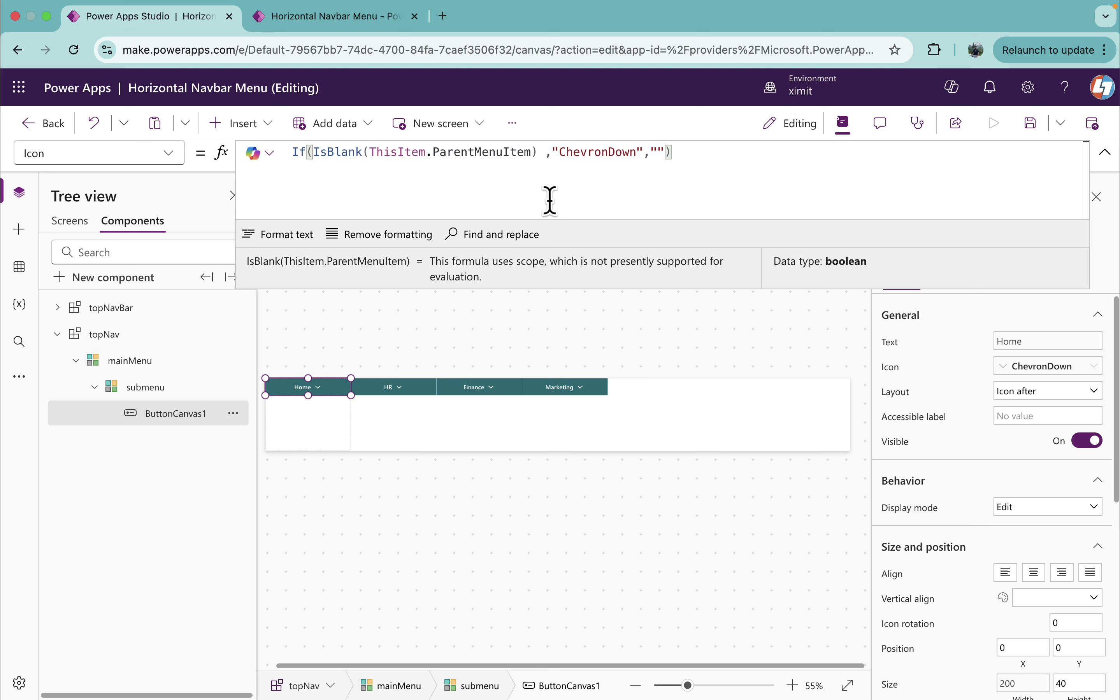
type("&& ")
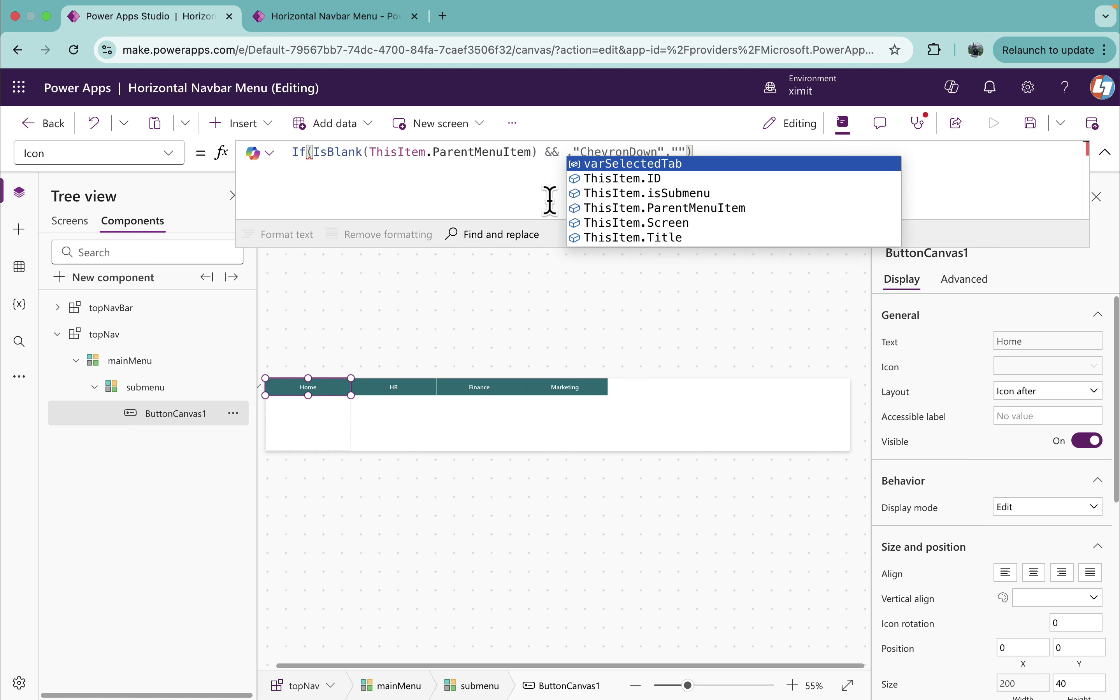
type("IsBlank(")
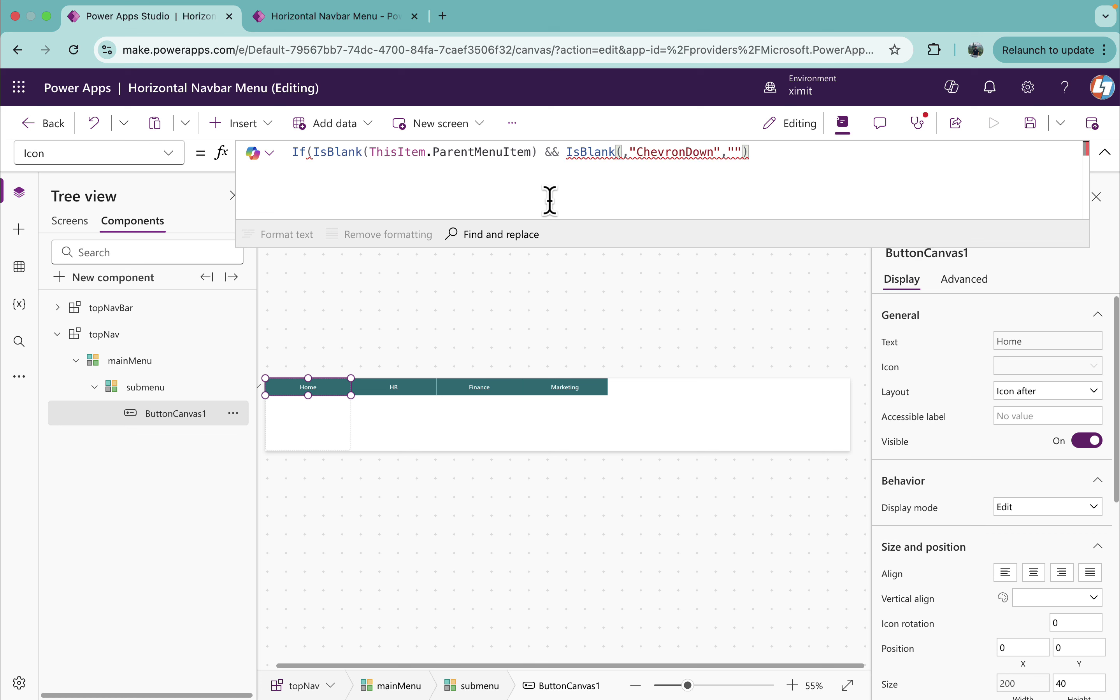
type("th")
key("Down")
key("Down")
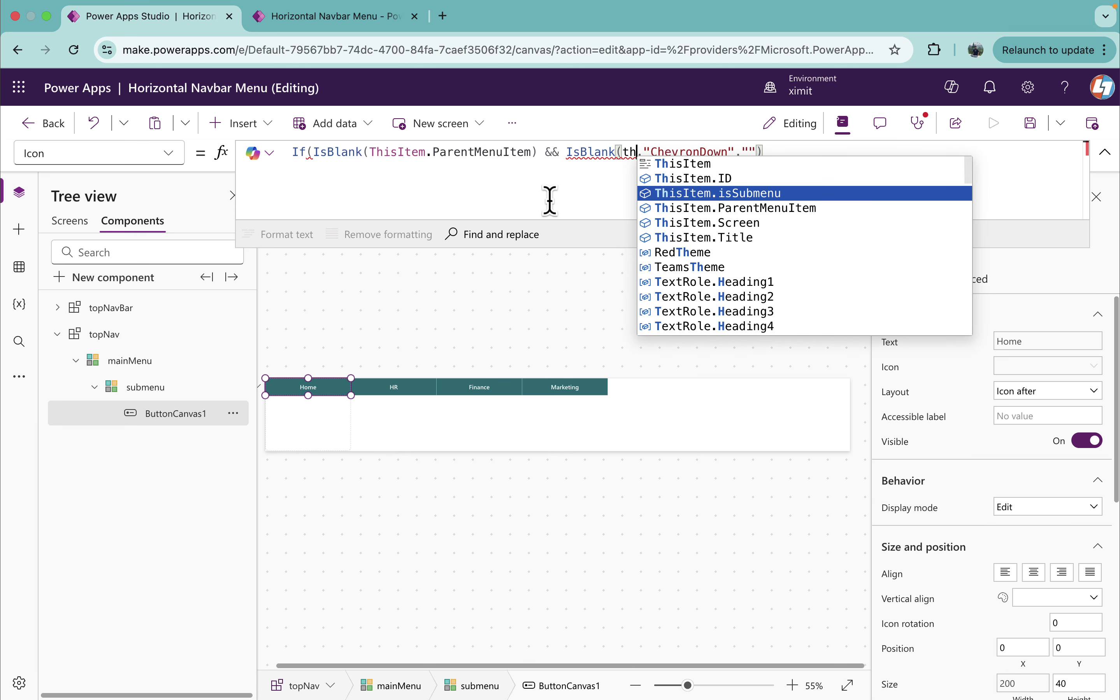
key("Tab")
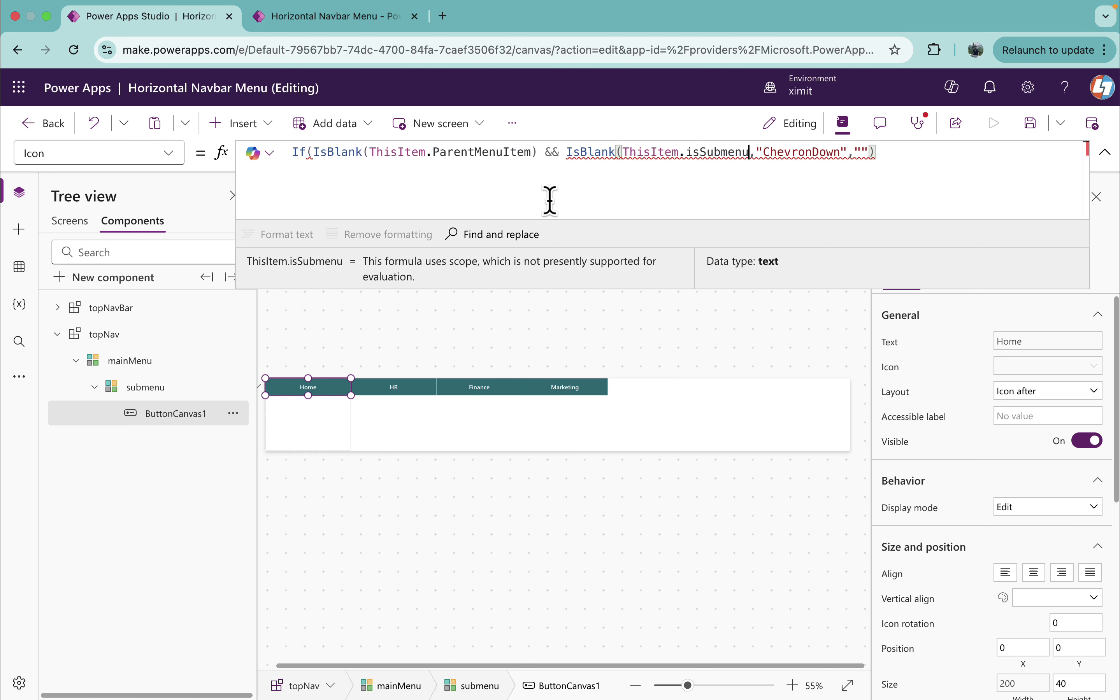
type(")")
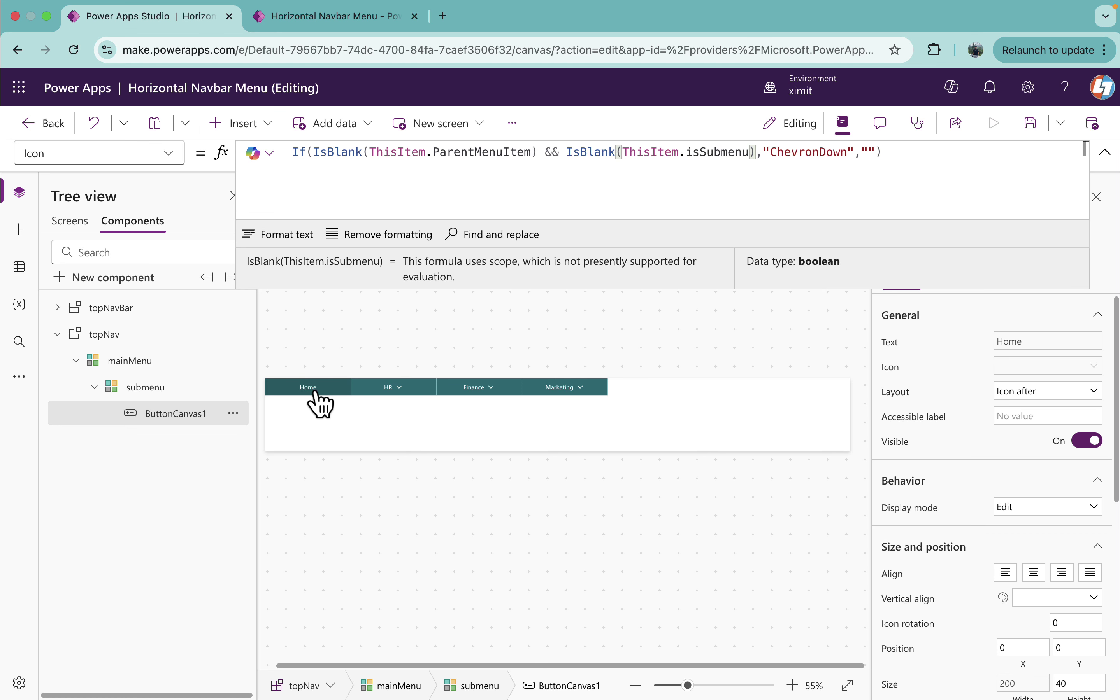
left_click(393, 393)
left_click(487, 394)
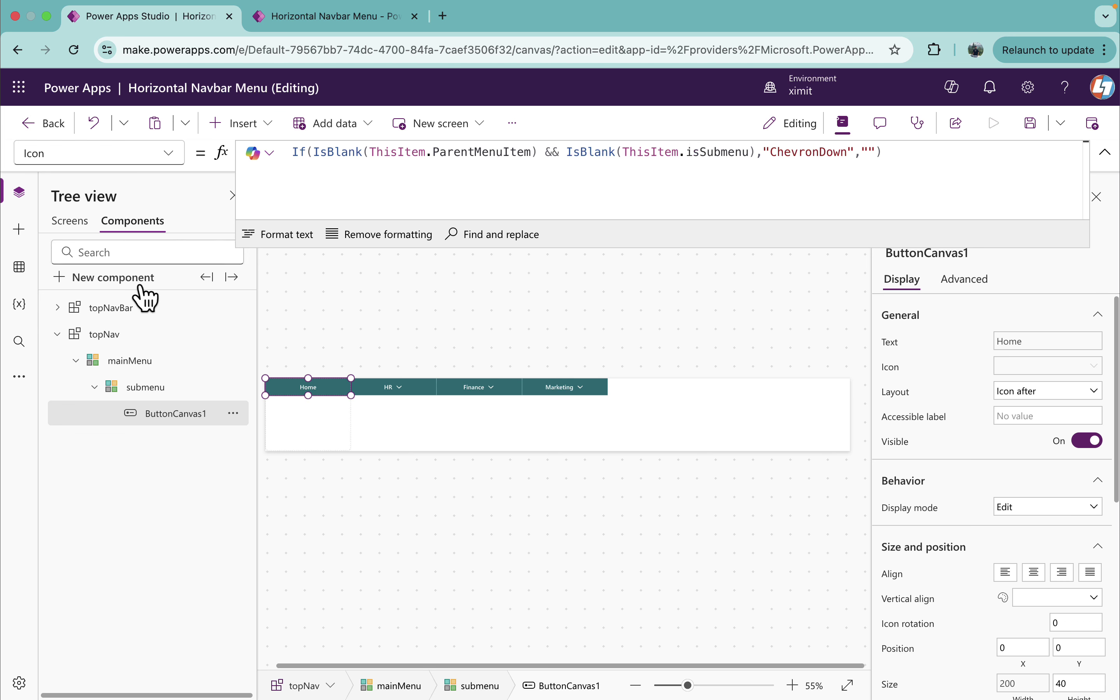
Review the navBarMenu table in the App object's Formulas property, and return to the topNav component's Finance item
left_click(68, 222)
left_click(144, 313)
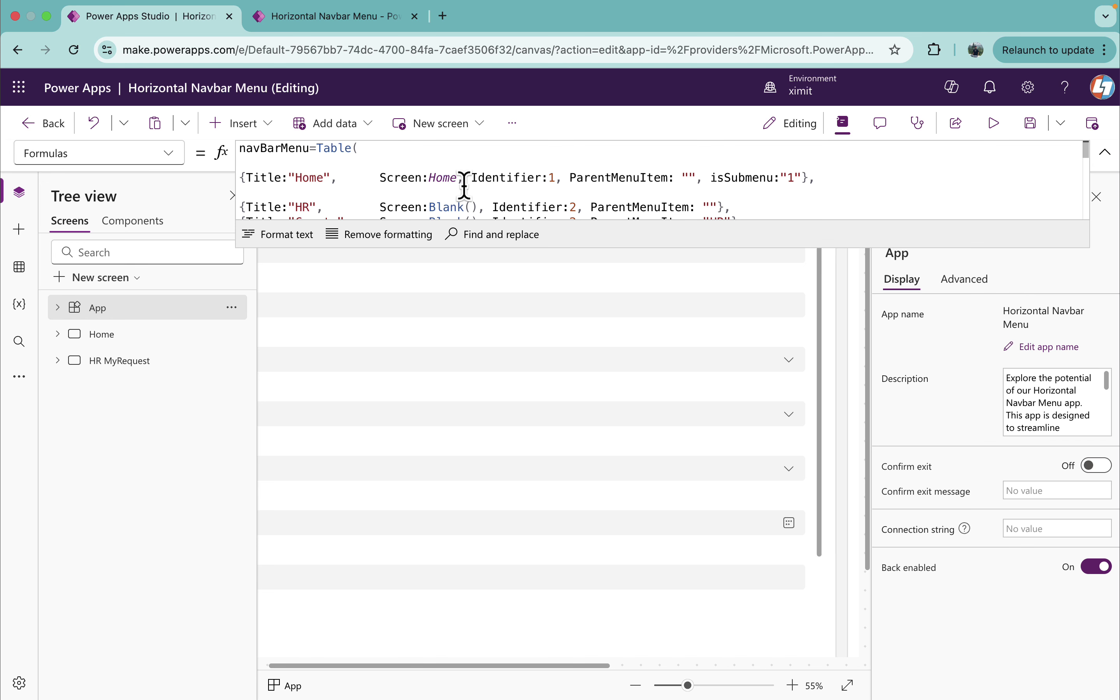
left_click(133, 221)
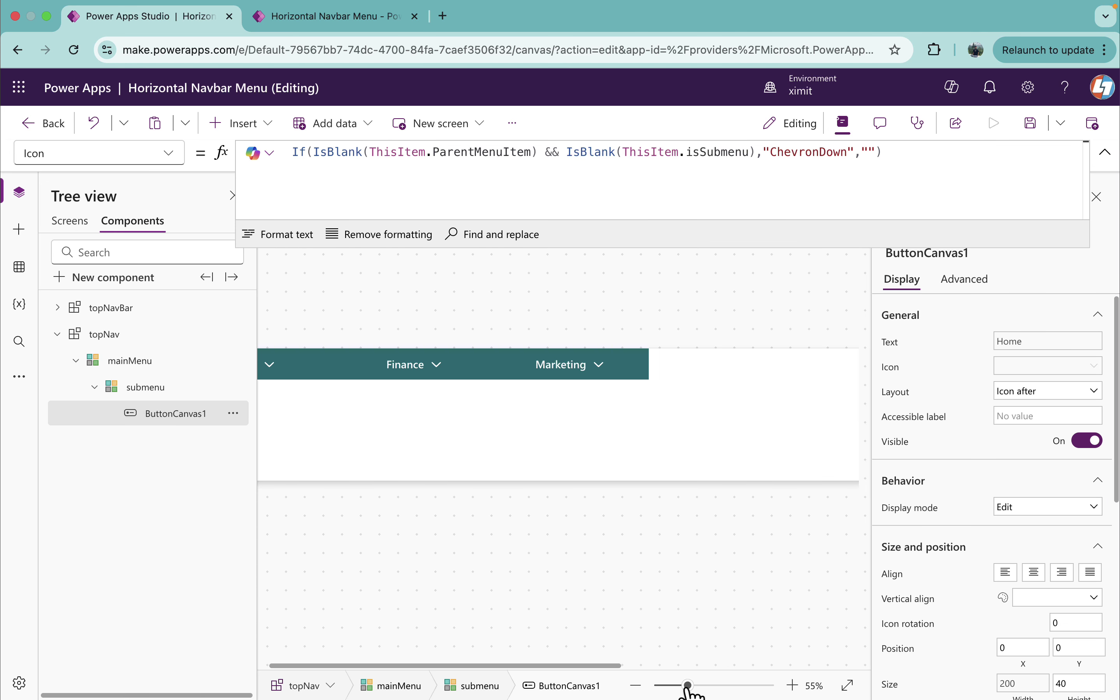
left_click_drag(687, 685, 686, 686)
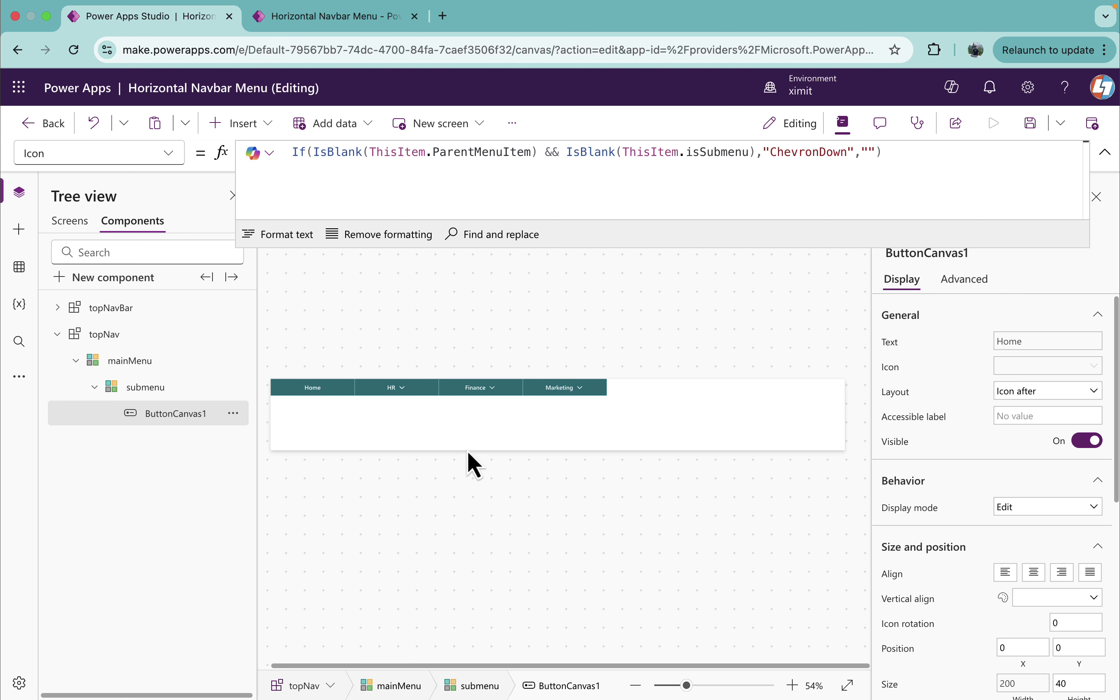
mouse_move(482, 399)
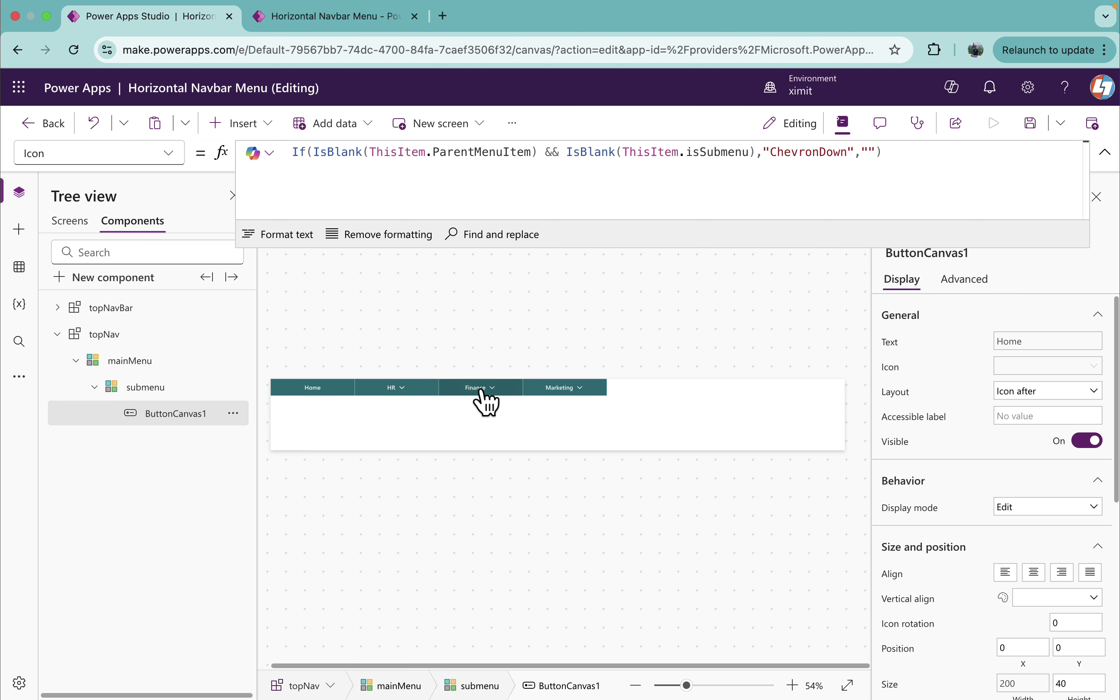
Set the IconRotation property of ButtonCanvas1 to If(varSelectedTab,180,0)
left_click(170, 158)
scroll(95, 545, "down", 1)
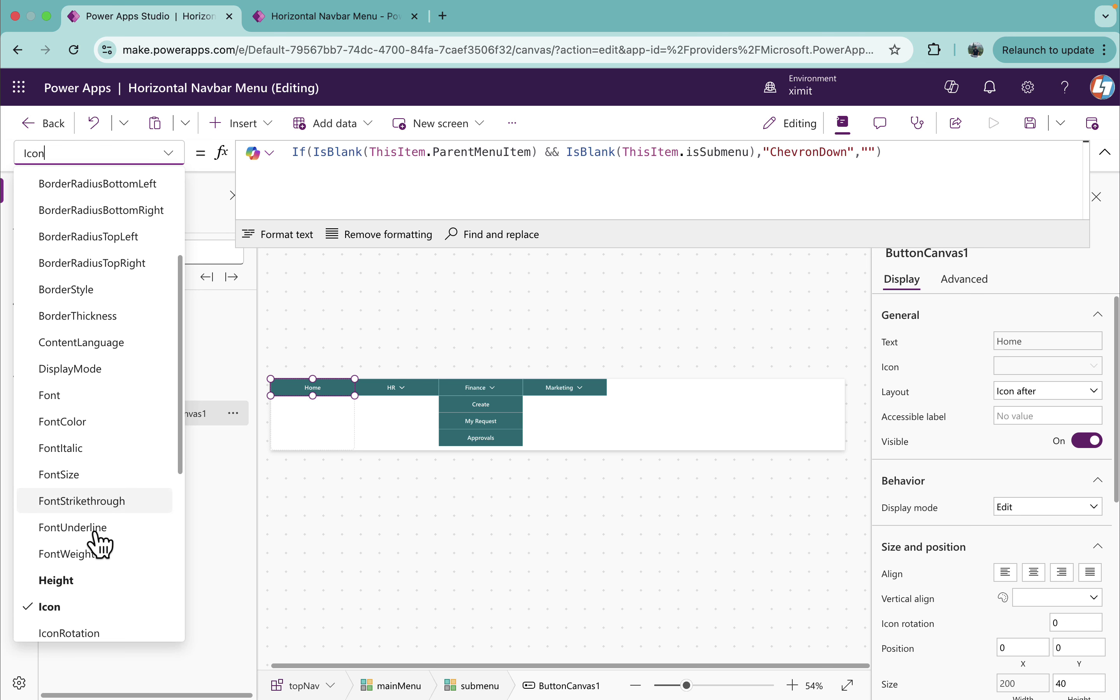
left_click(100, 635)
left_click(316, 163)
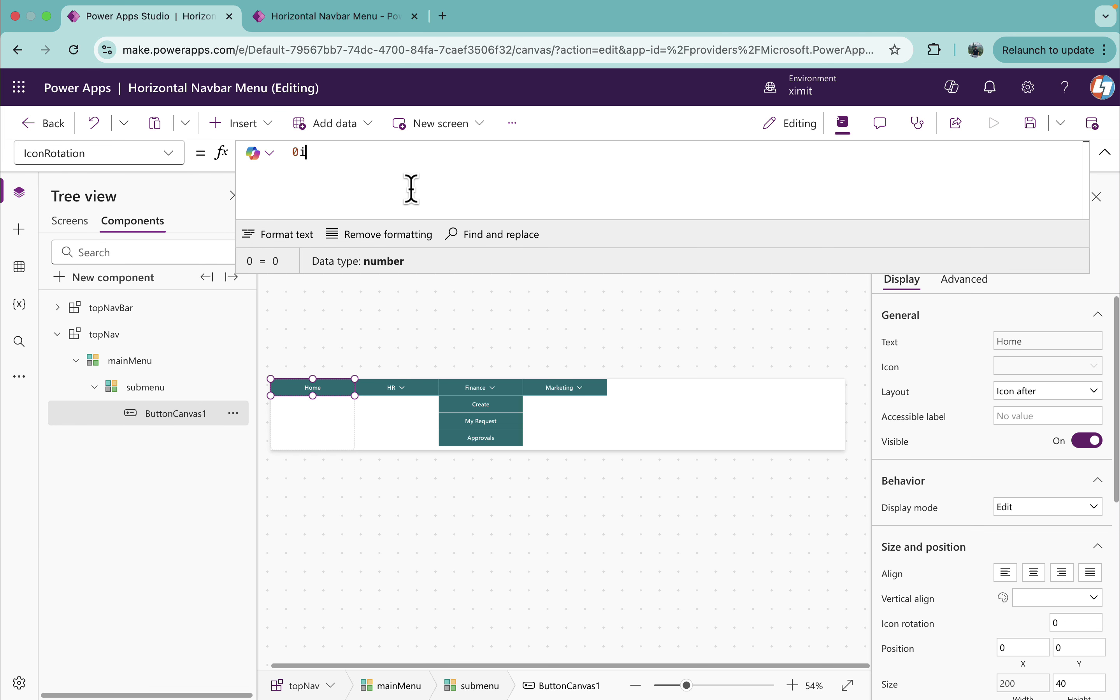
type("if")
key("BackSpace")
key("BackSpace")
key("BackSpace")
type("if")
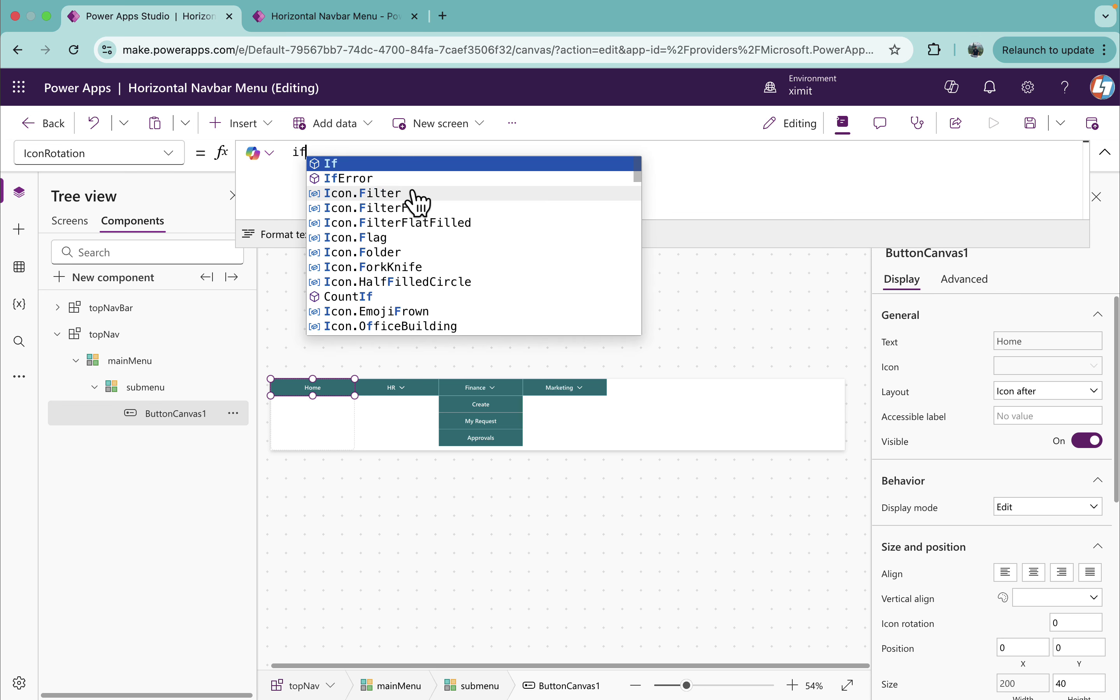
type("(var")
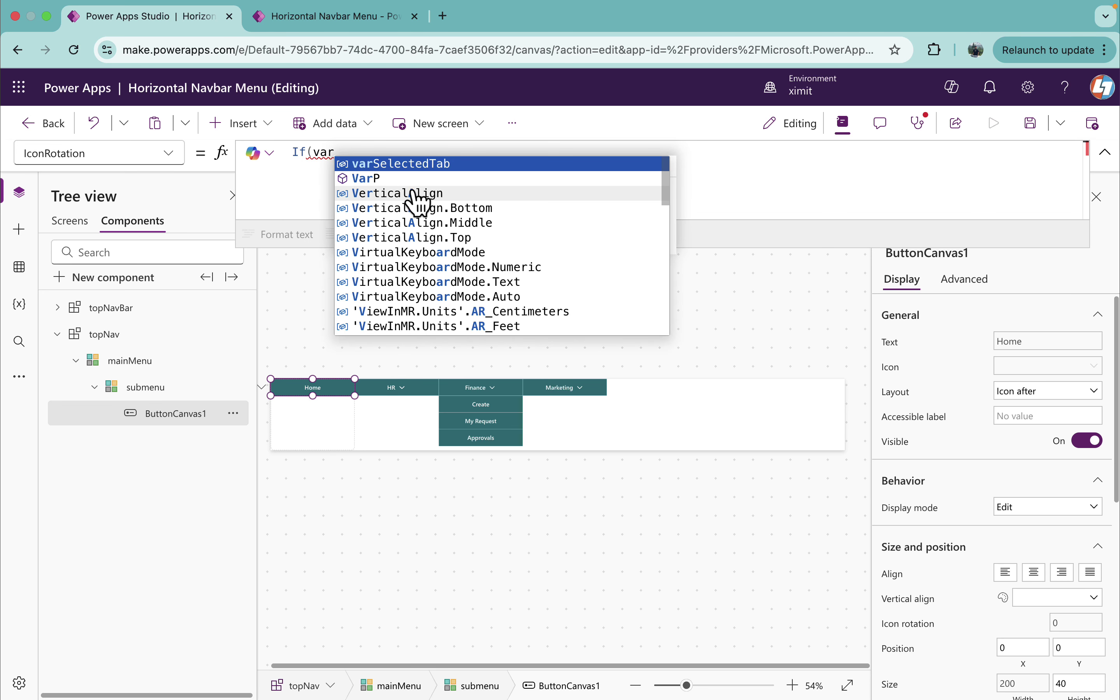
key("Tab")
type(",1")
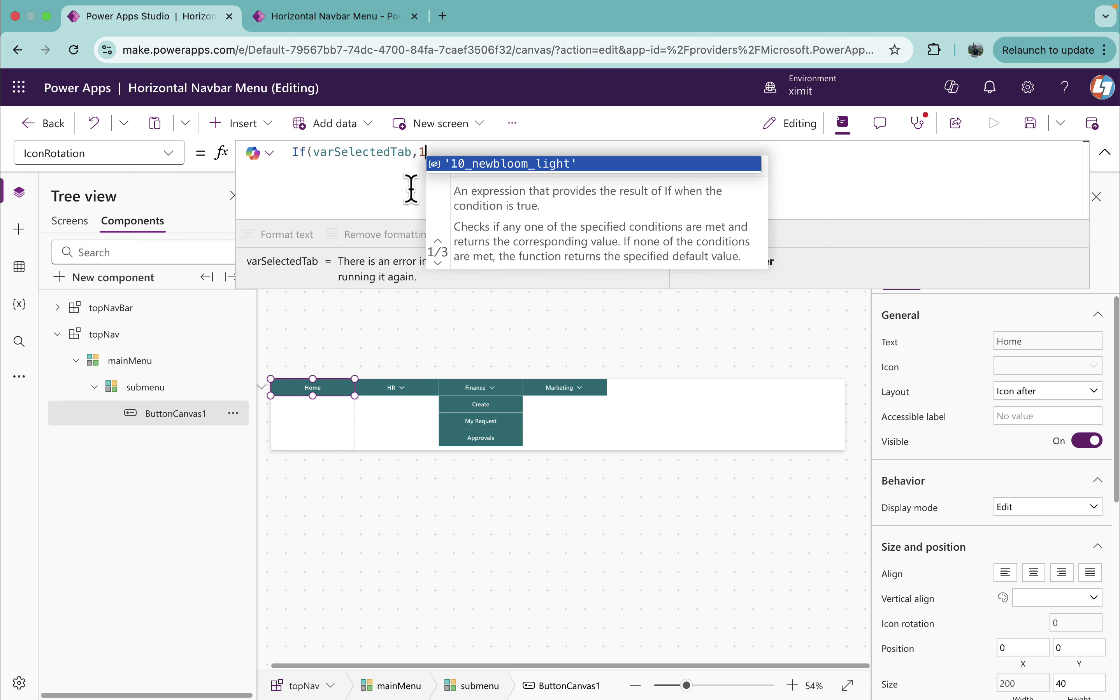
type("80,0)")
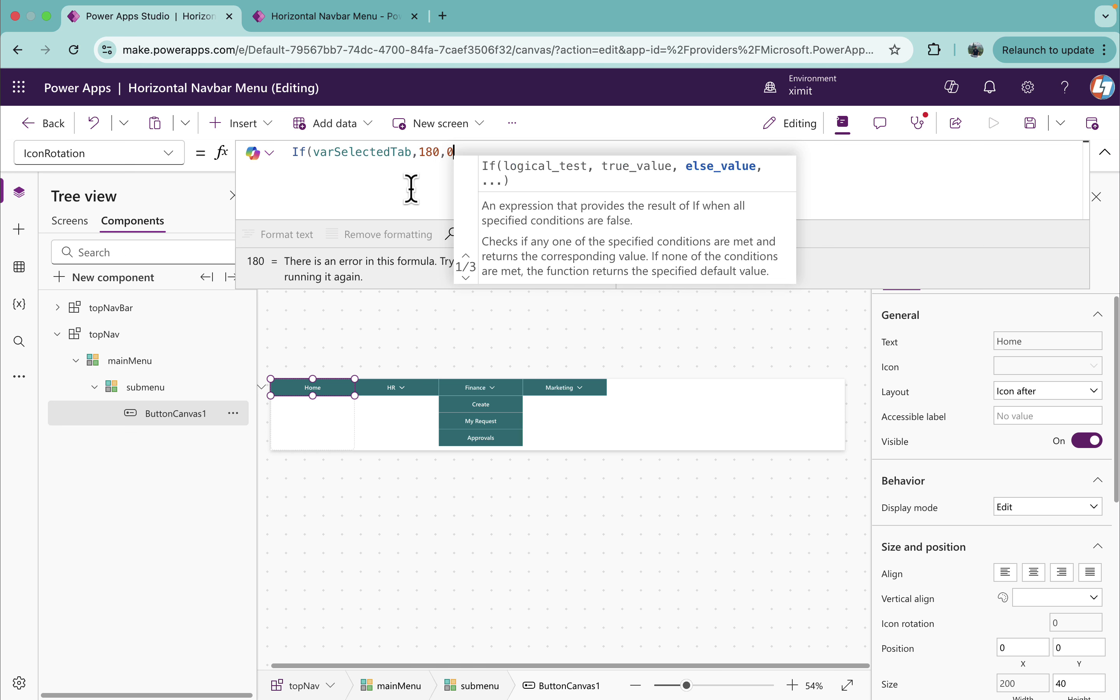
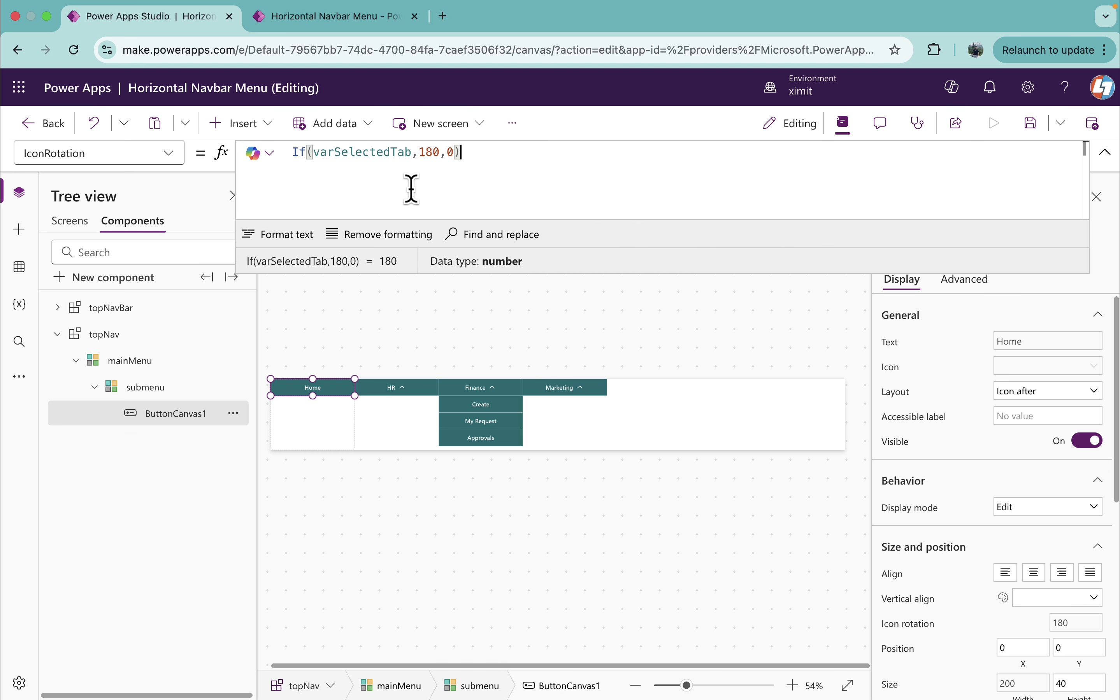
Test the chevron rotation by repeatedly expanding and collapsing the HR item in the menu preview
left_click(409, 392, "alt")
left_click(409, 393, "alt")
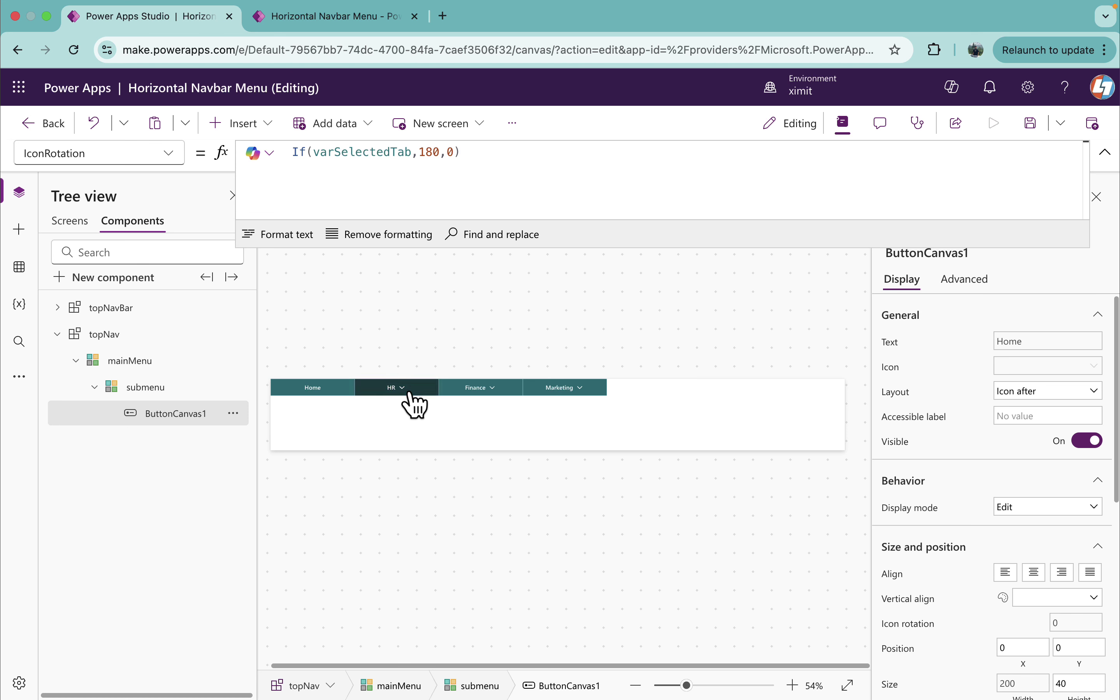
left_click(410, 393, "alt")
left_click(410, 393, "alt")
left_click(410, 393, "alt")
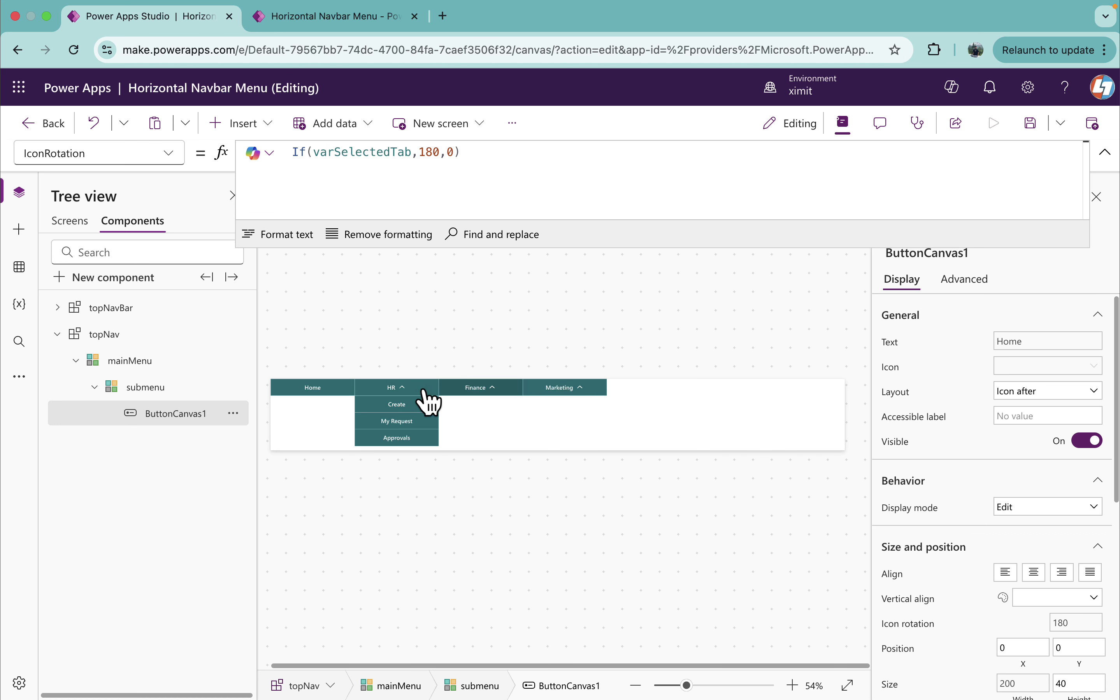
left_click(403, 391, "alt")
left_click(403, 392, "alt")
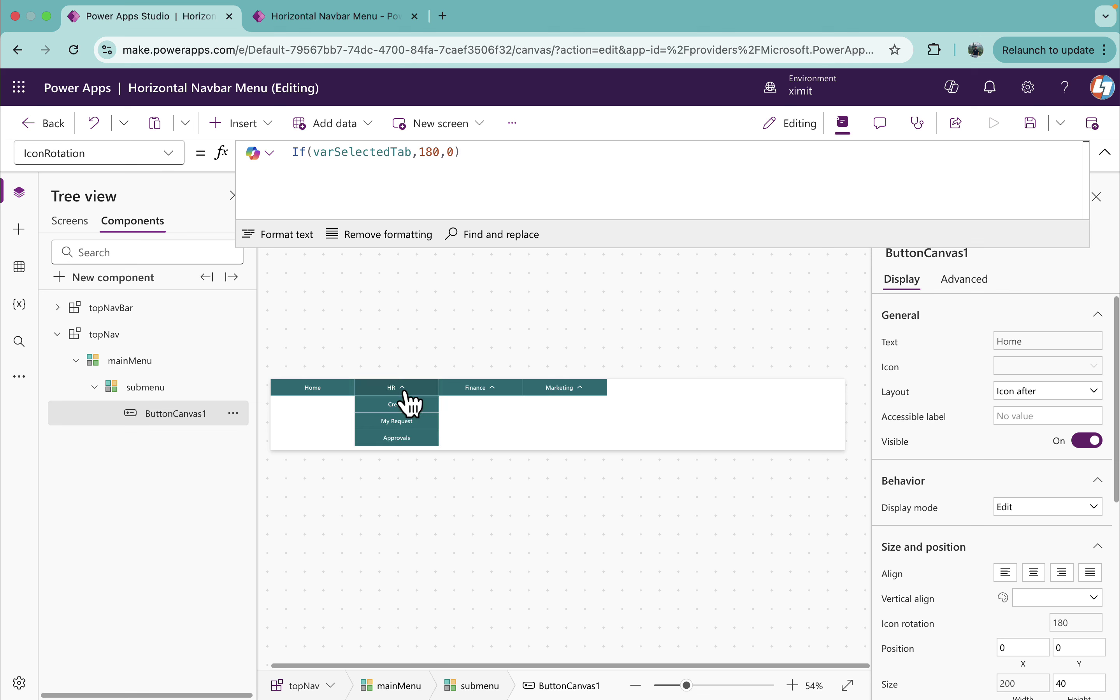
left_click(403, 392, "alt")
Change the IconRotation condition to varSelectedTab=ThisItem.ID, so the formula reads If(varSelectedTab=ThisItem.ID,180,0)
left_click(412, 153)
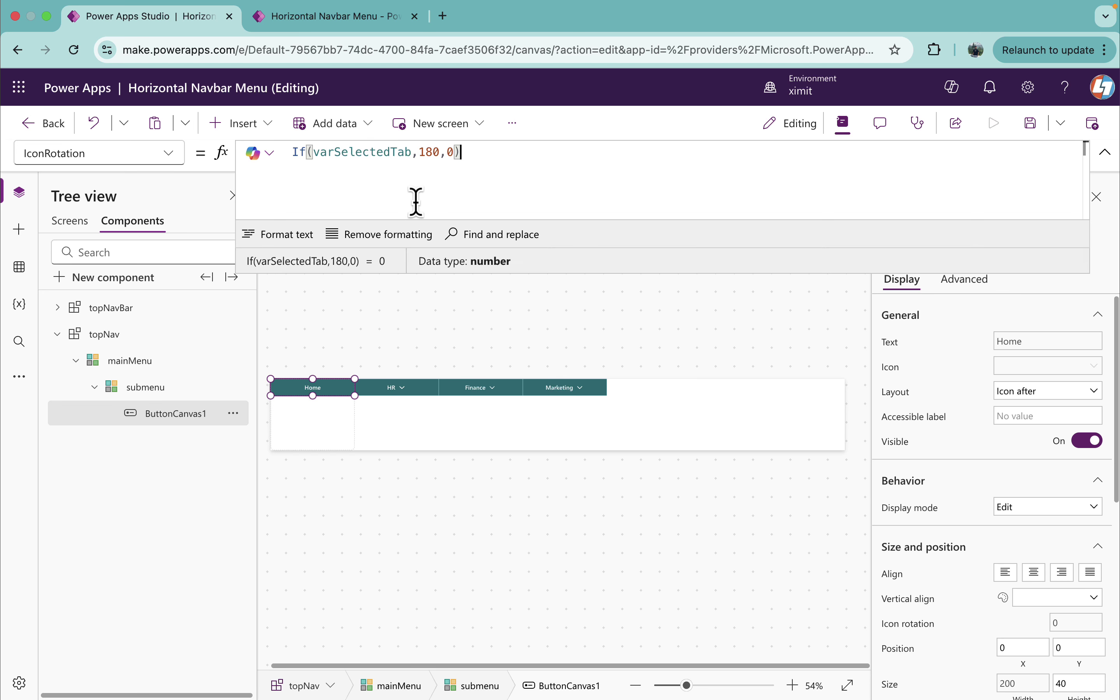
key("alt+shift+Left")
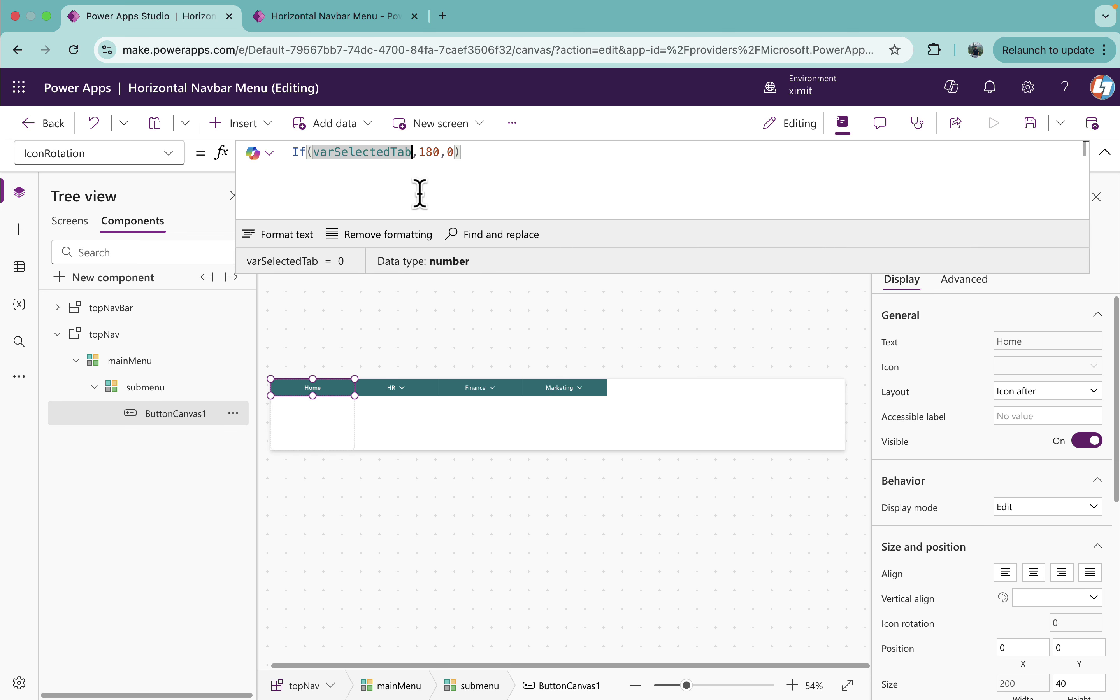
type("=this")
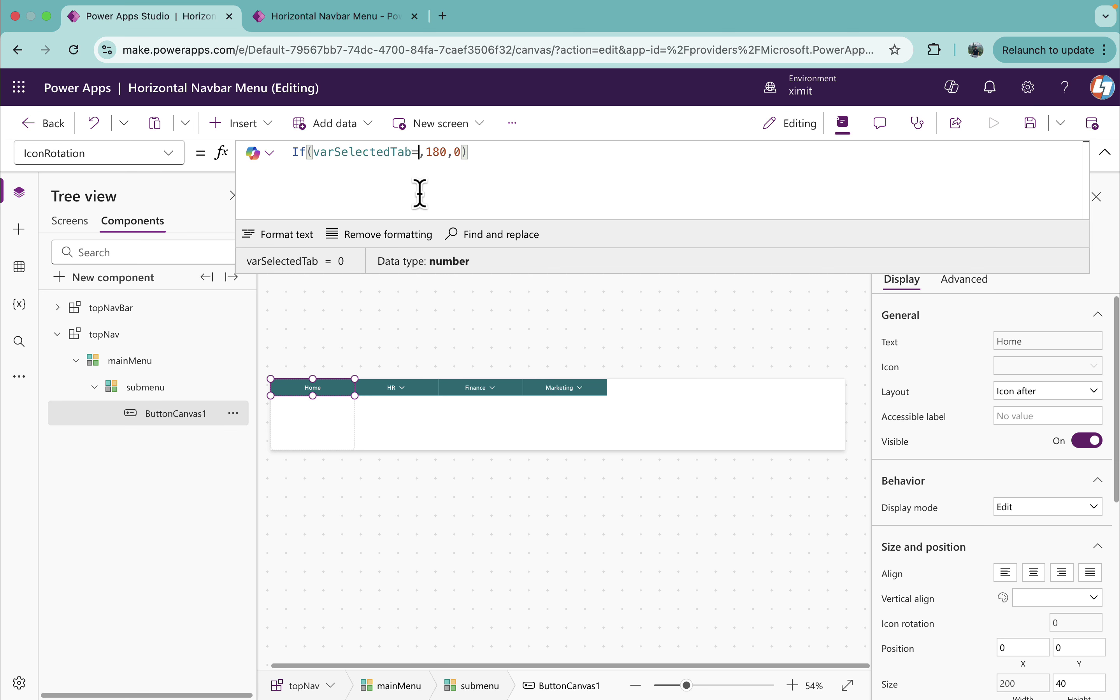
key("Tab")
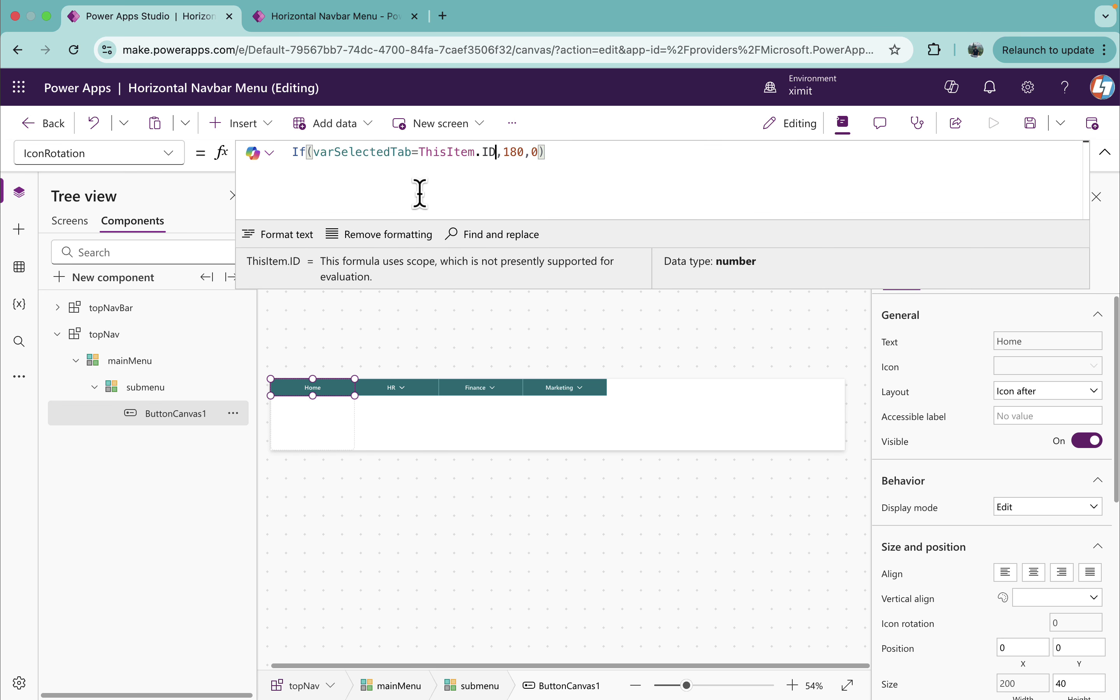
Test the chevron rotation on the HR, Finance and Marketing items by expanding and collapsing their submenus
left_click(399, 392)
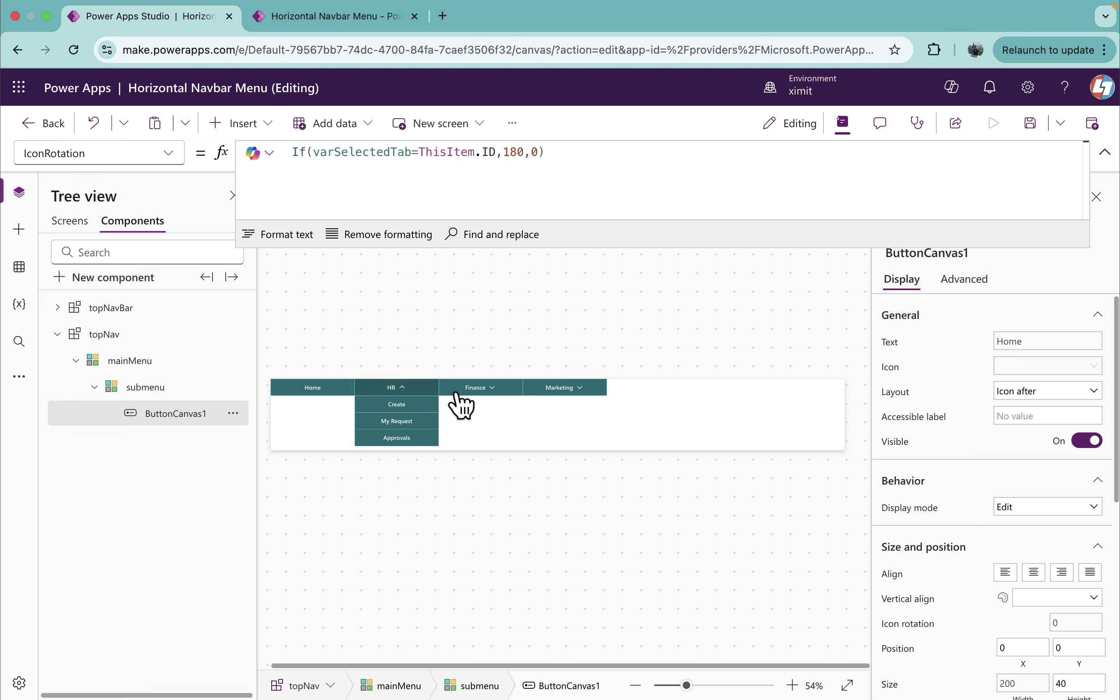
left_click(496, 394)
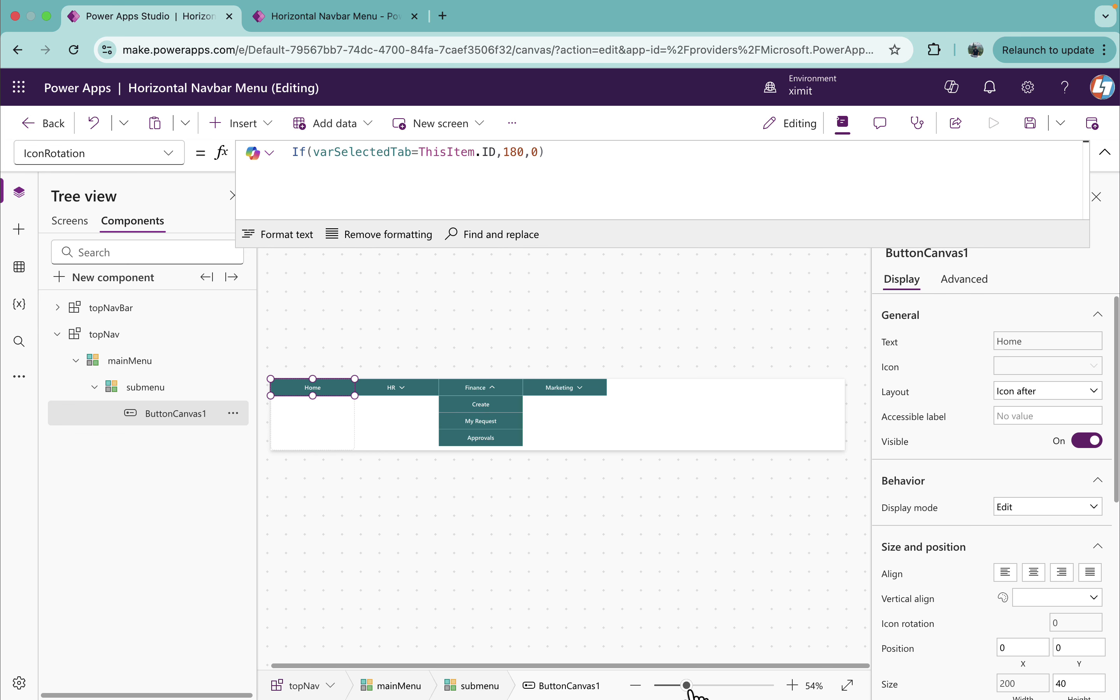
left_click_drag(687, 687, 703, 686)
left_click(467, 391)
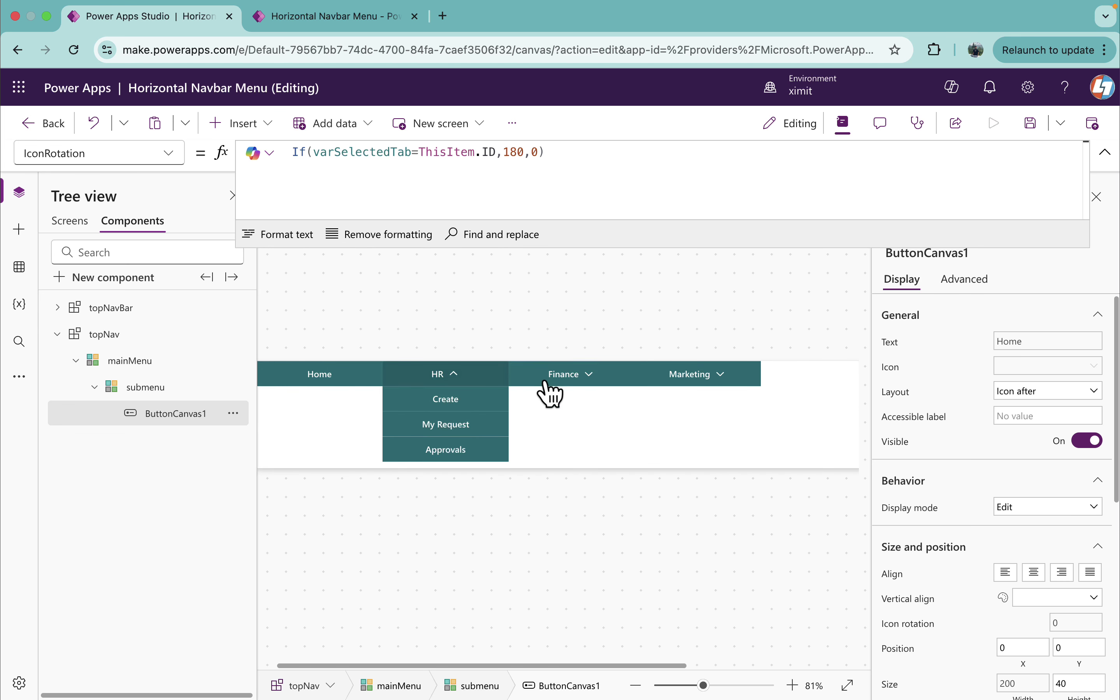
left_click(551, 385)
left_click(709, 385)
left_click(711, 382)
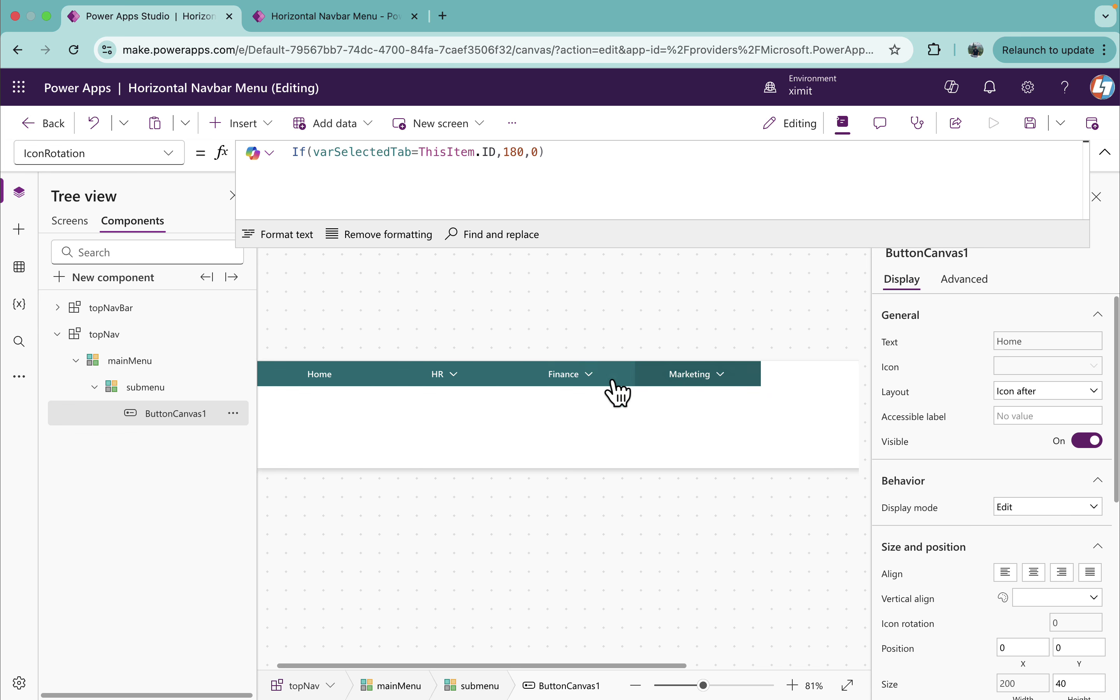
left_click(469, 390)
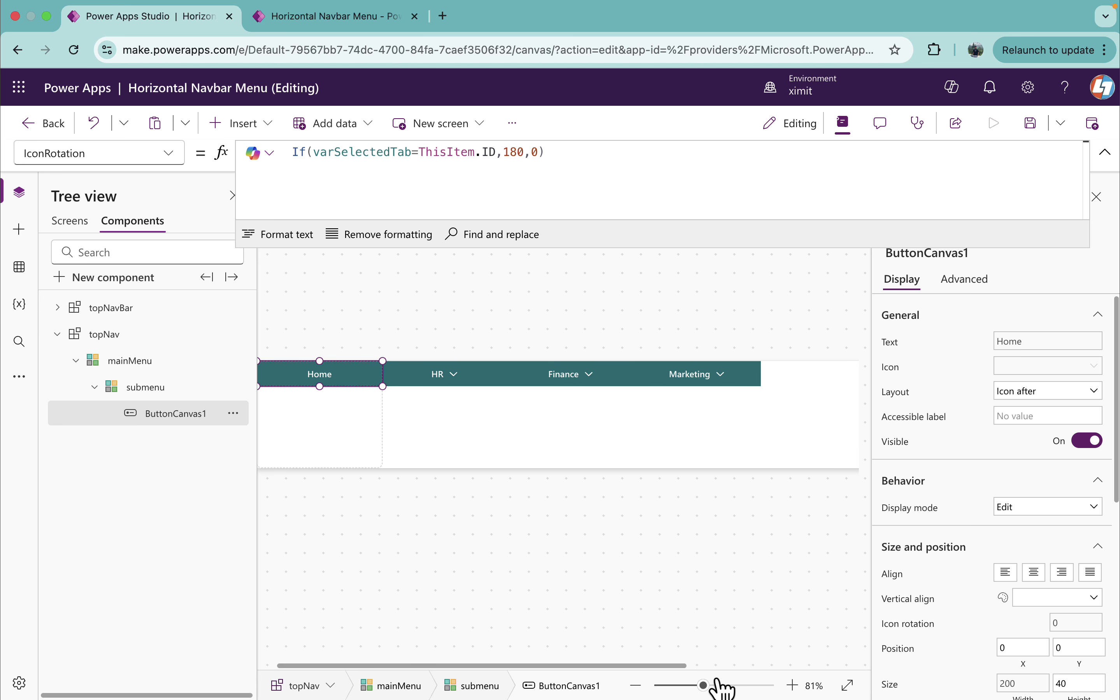
Append Navigate(ThisItem.Screen) after the existing If statement in the OnSelect property of ButtonCanvas1
mouse_move(704, 686)
left_mouse_down()
mouse_move(713, 687)
mouse_move(695, 685)
left_mouse_up()
left_click(169, 153)
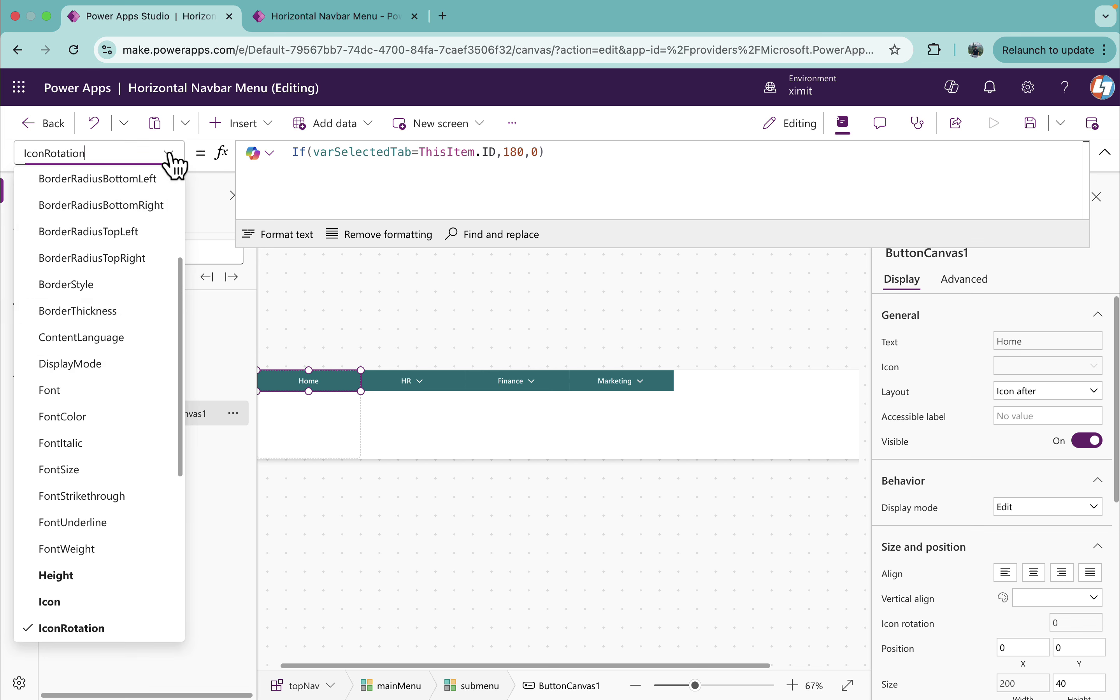
scroll(139, 487, "down", 3)
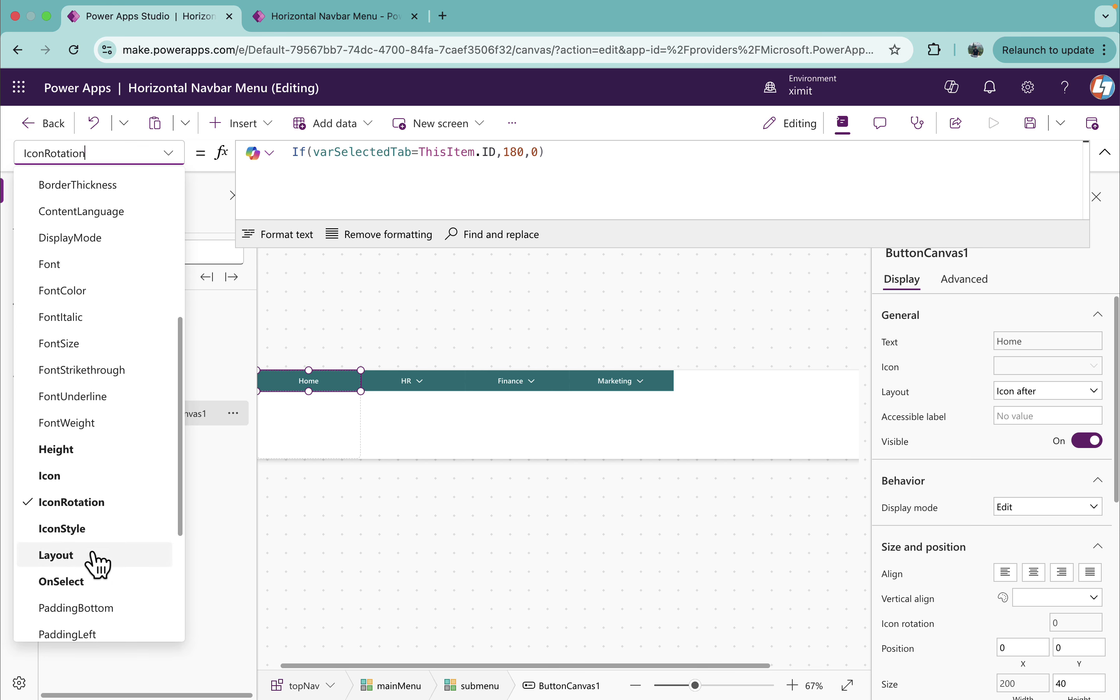
left_click(62, 581)
left_click(905, 160)
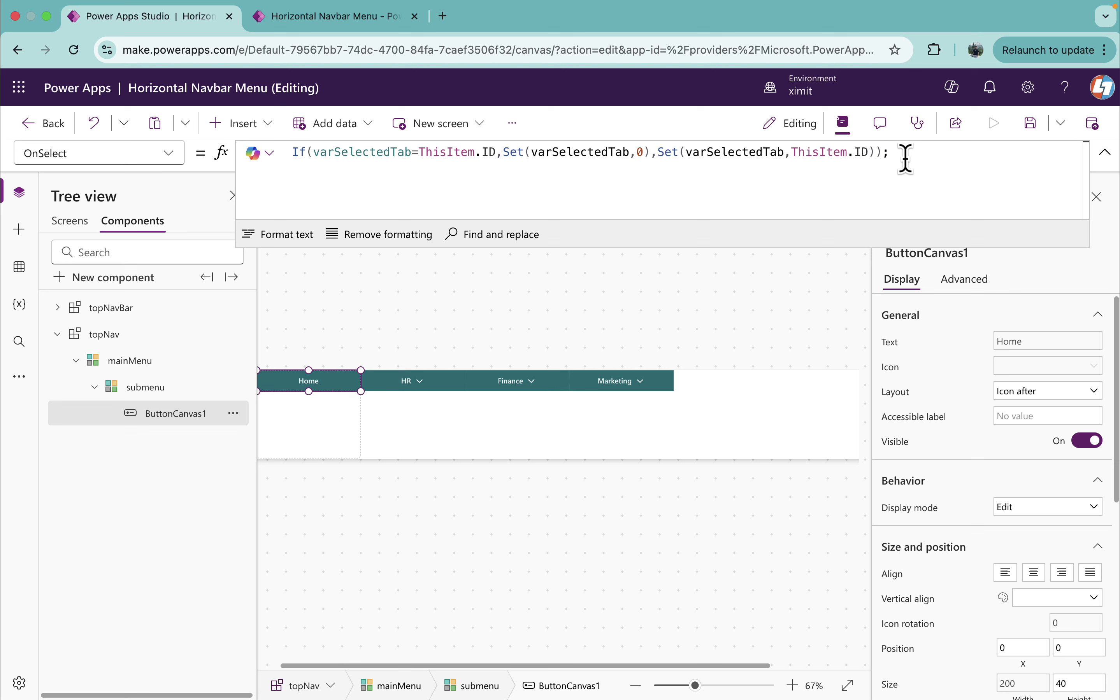
type("nav")
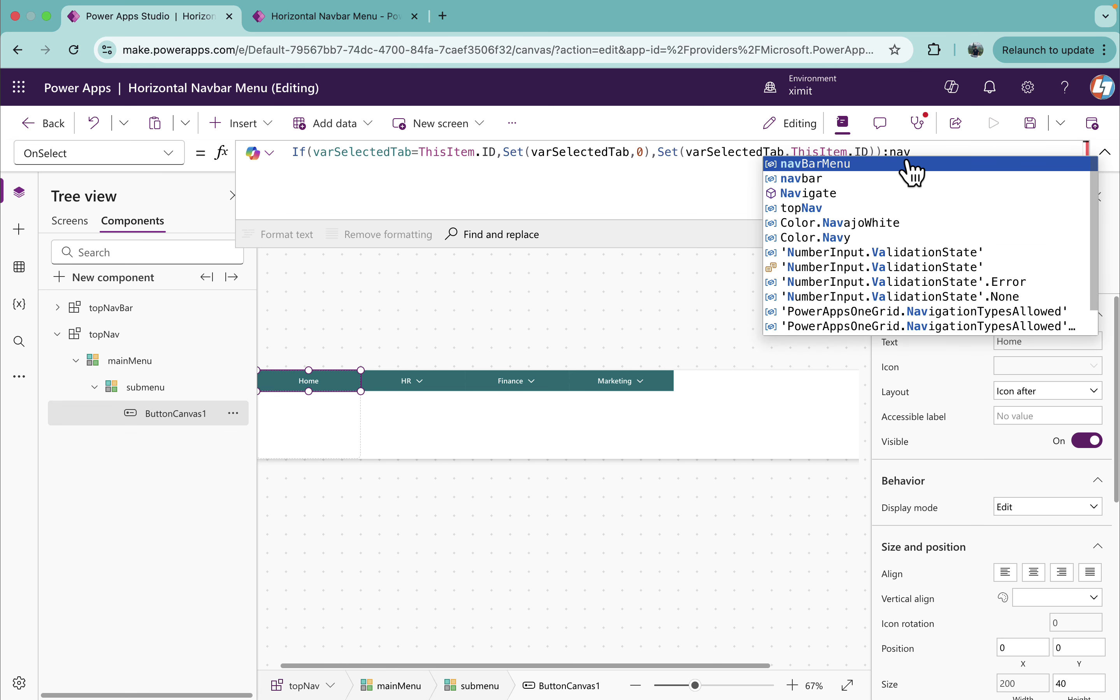
key("Down")
key("Down")
key("Tab")
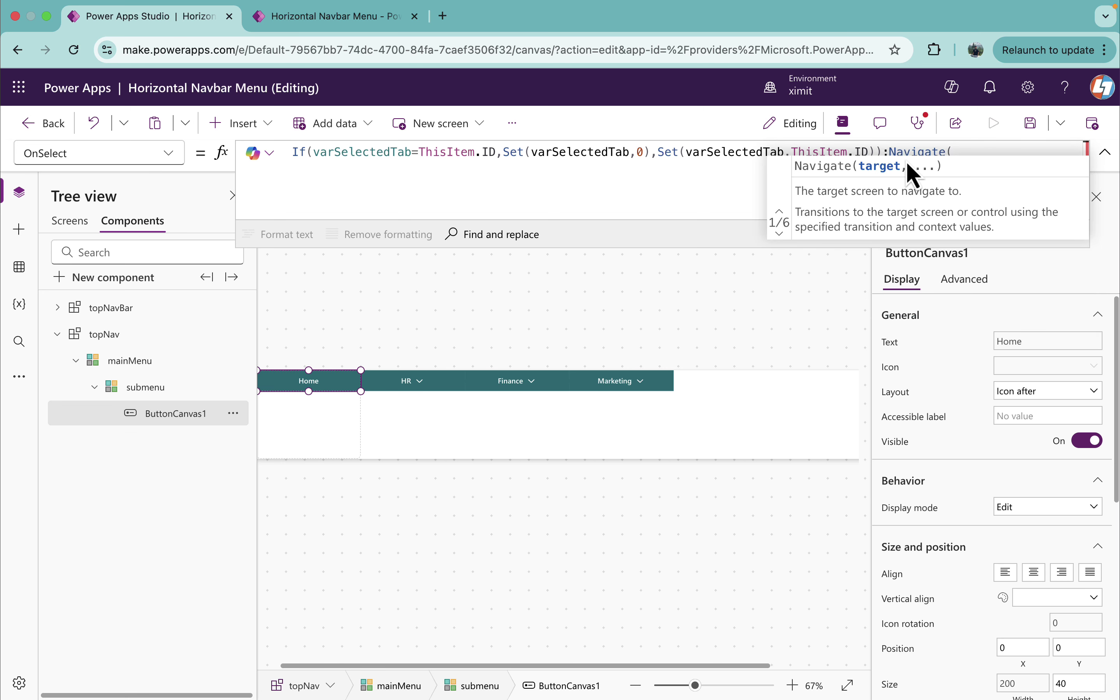
type("te(This")
key("Down")
key("Down")
key("Down")
key("Down")
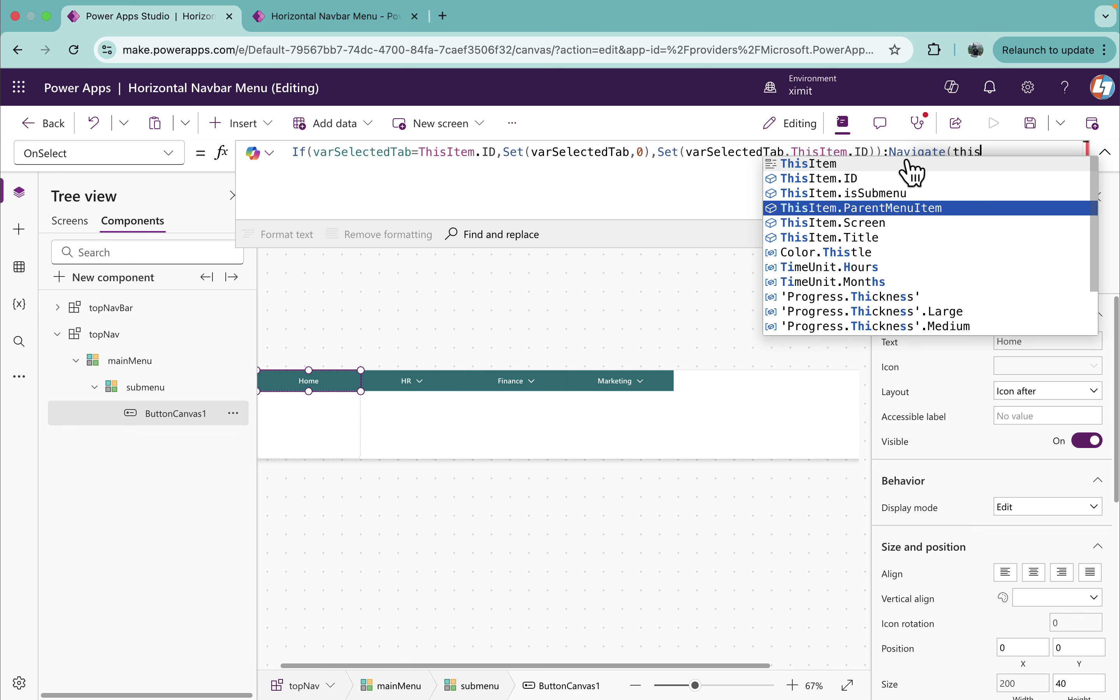
key("Tab")
type(")")
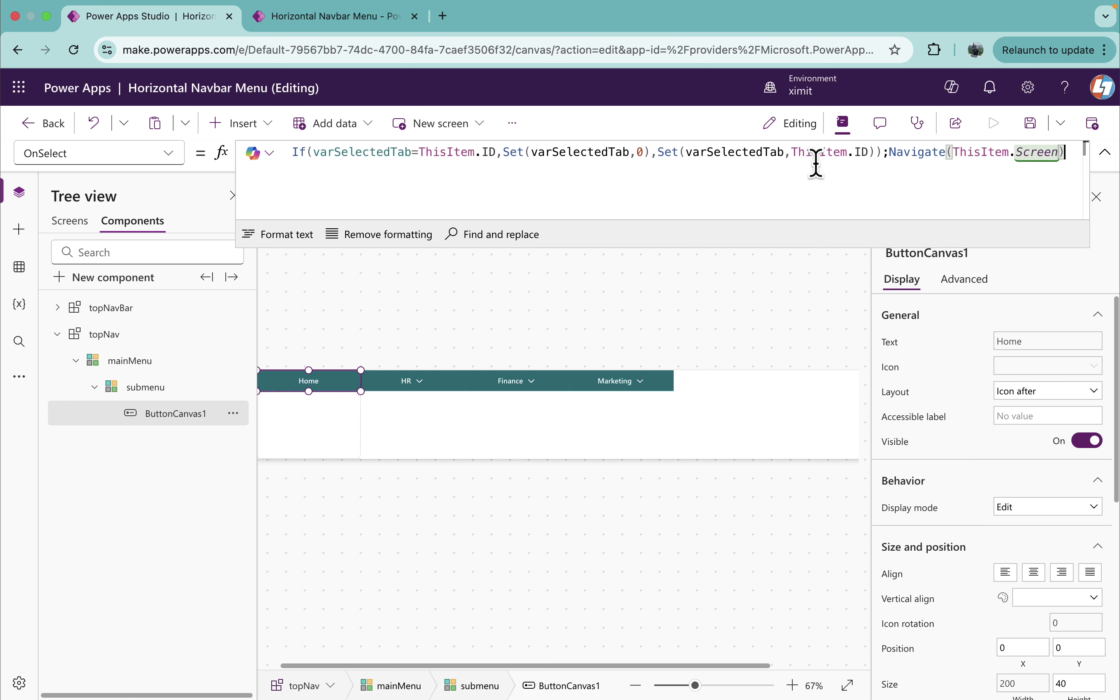
left_click(1107, 155)
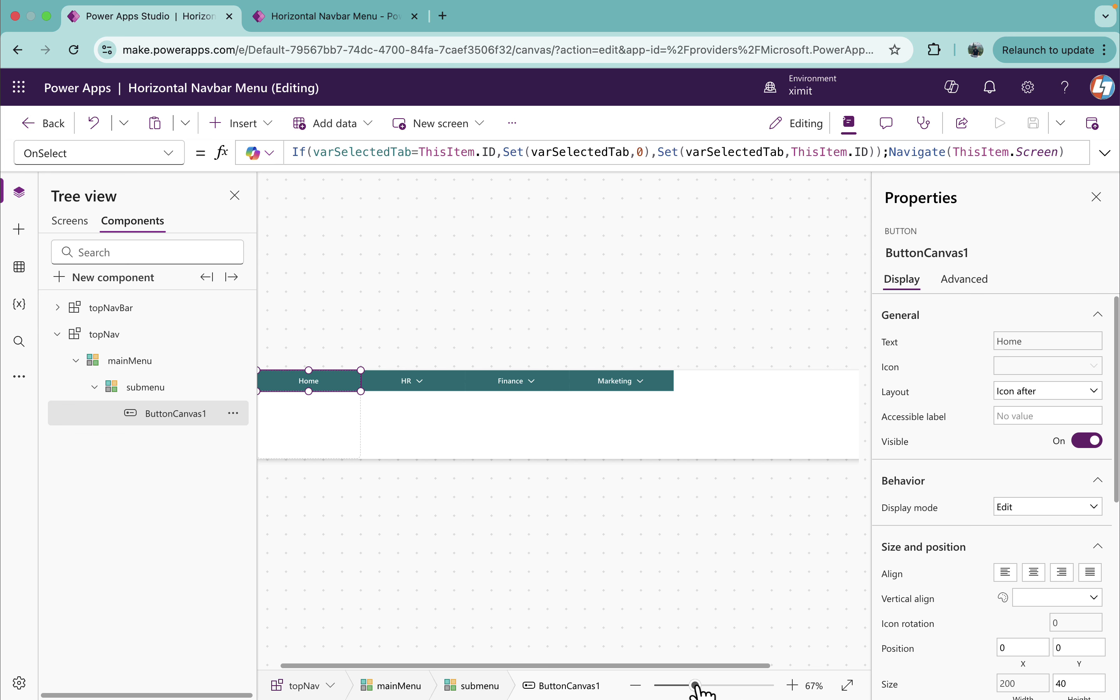
Insert the uploaded logo image whose name starts with dba5d2bf from the app's media into the topNav component
left_click_drag(695, 688, 686, 689)
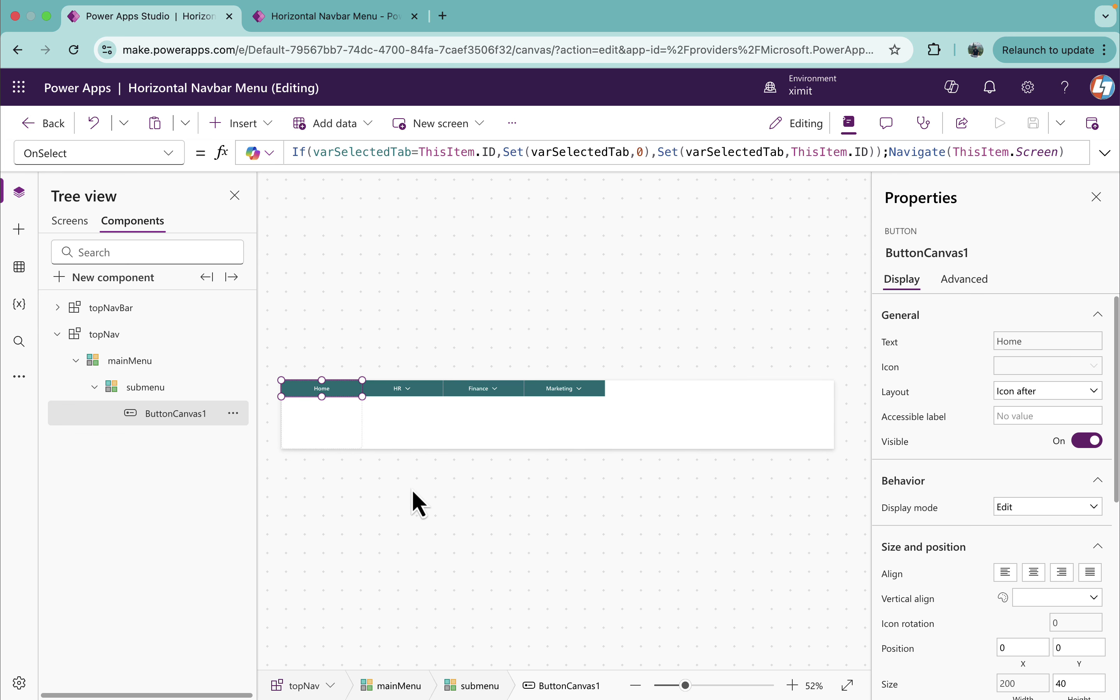
left_click(142, 336)
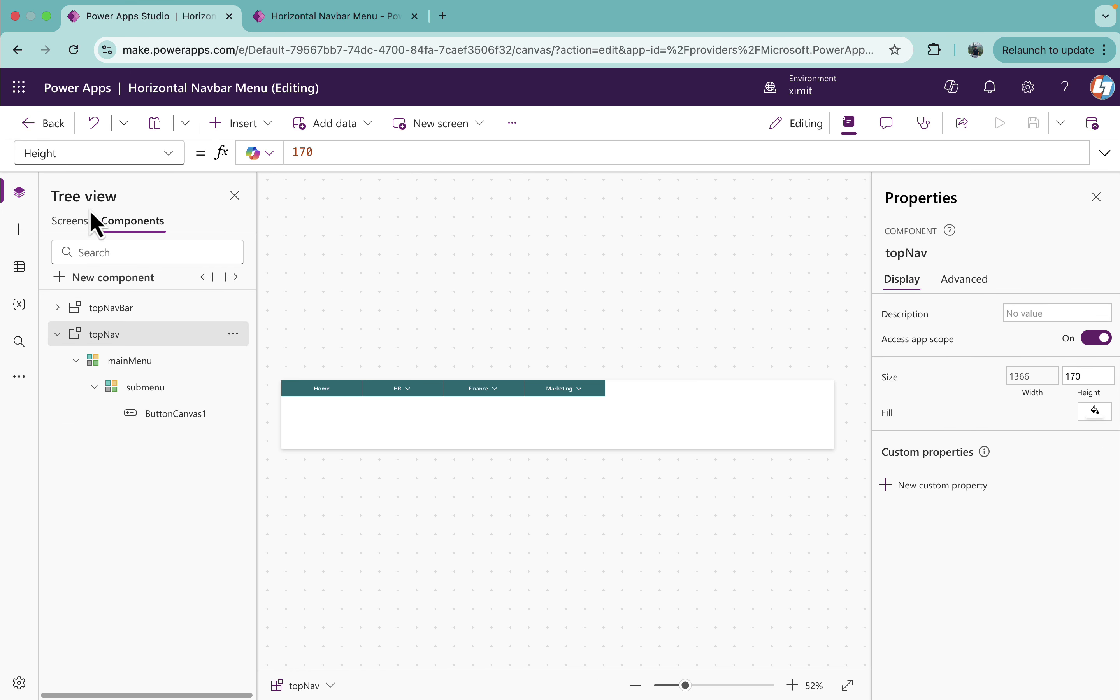
left_click(20, 385)
left_click(23, 387)
left_click(21, 380)
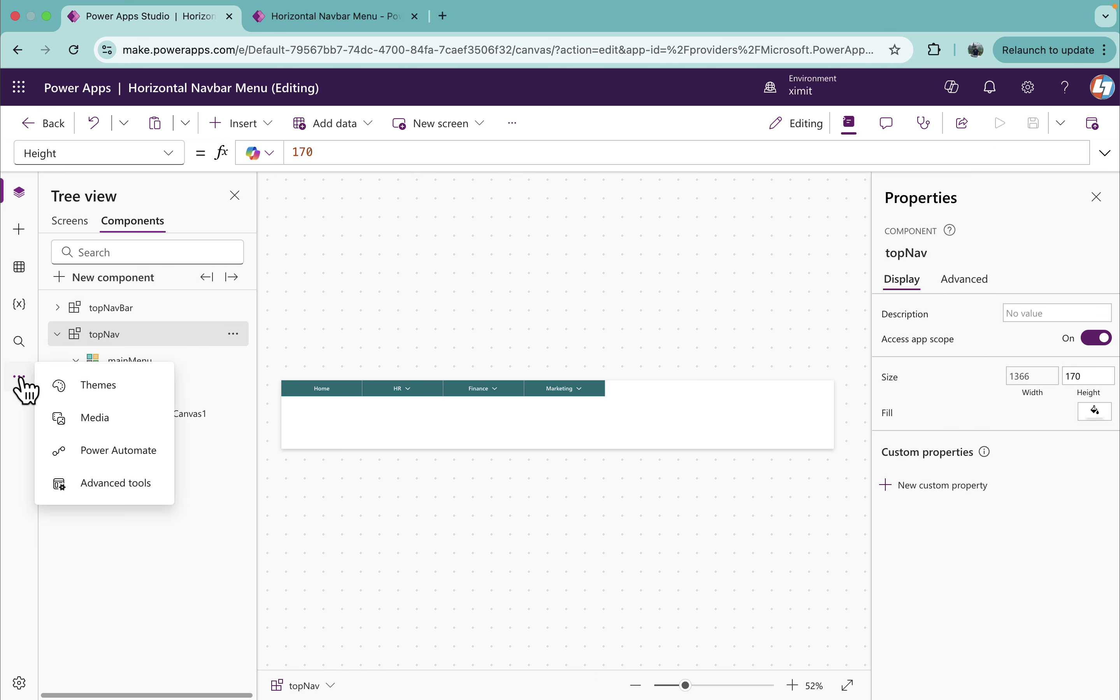
left_click(106, 424)
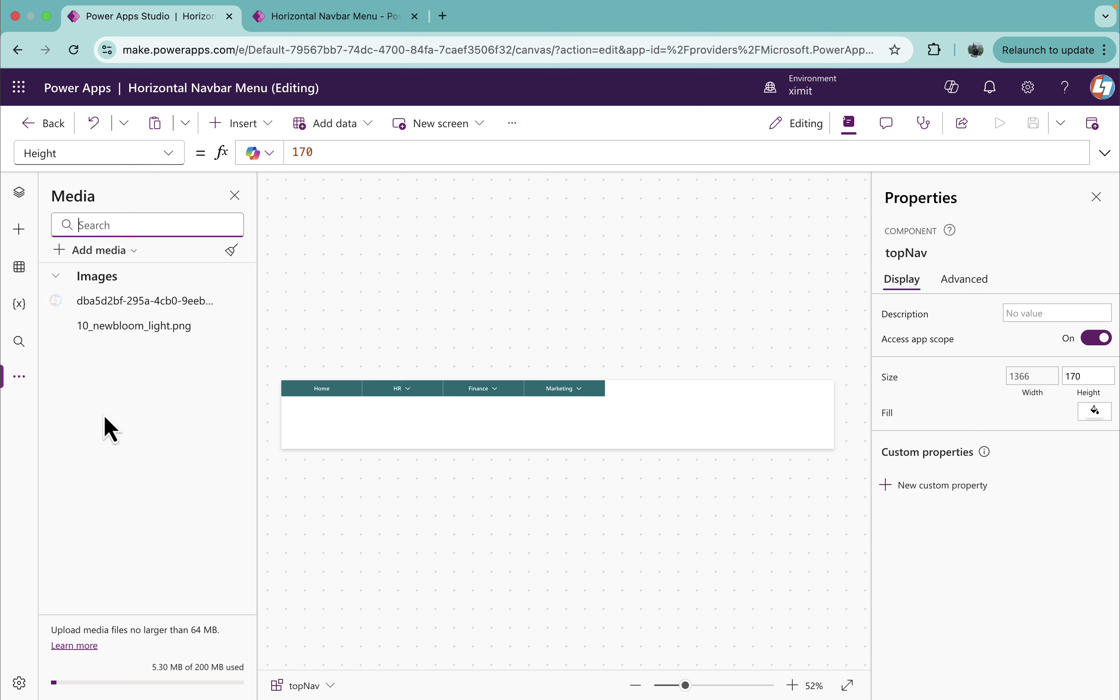
left_click(119, 307)
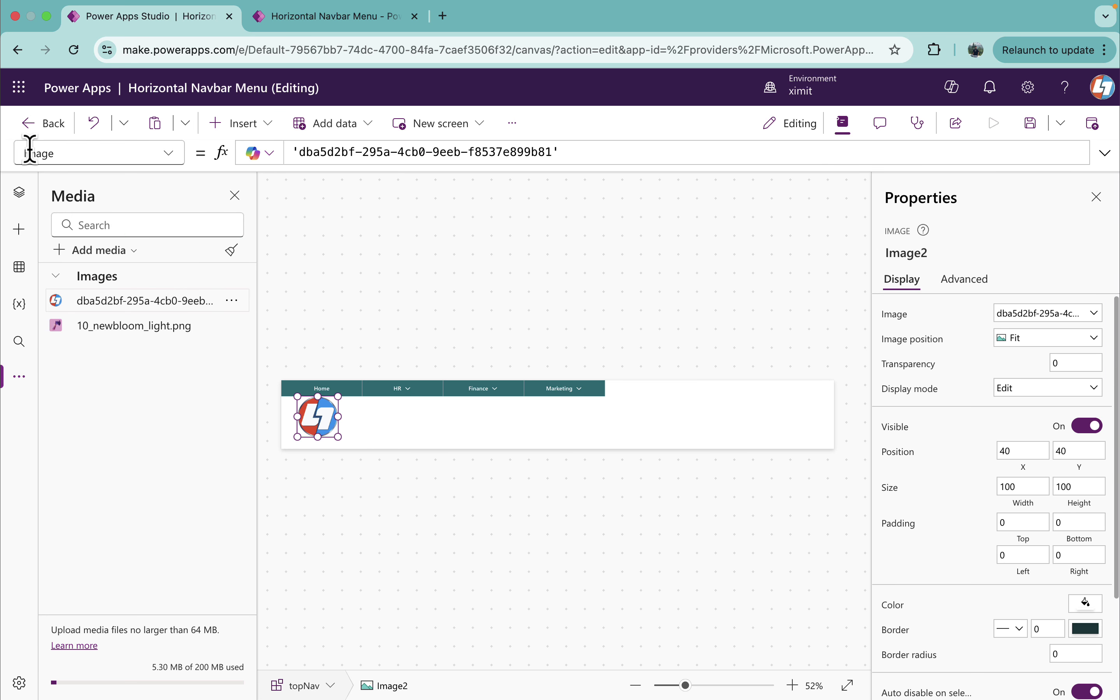
Position the logo image at X 0 and Y 5 in the topNav component
left_click(83, 160)
type("x")
key("Return")
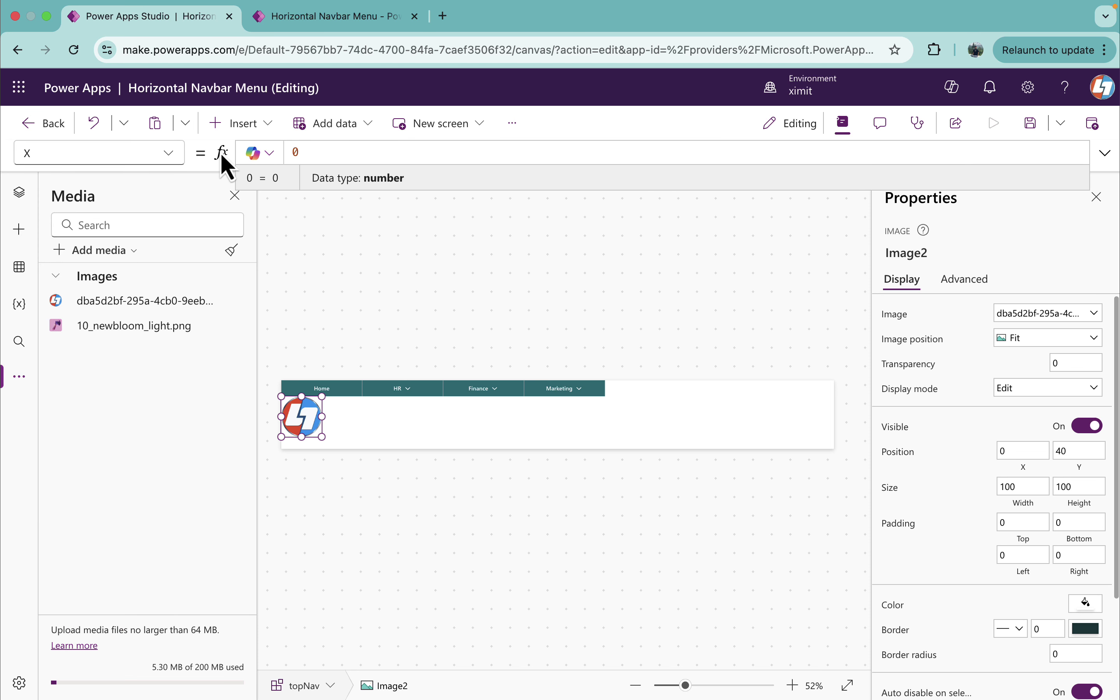
left_click(97, 153)
type("y")
key("Return")
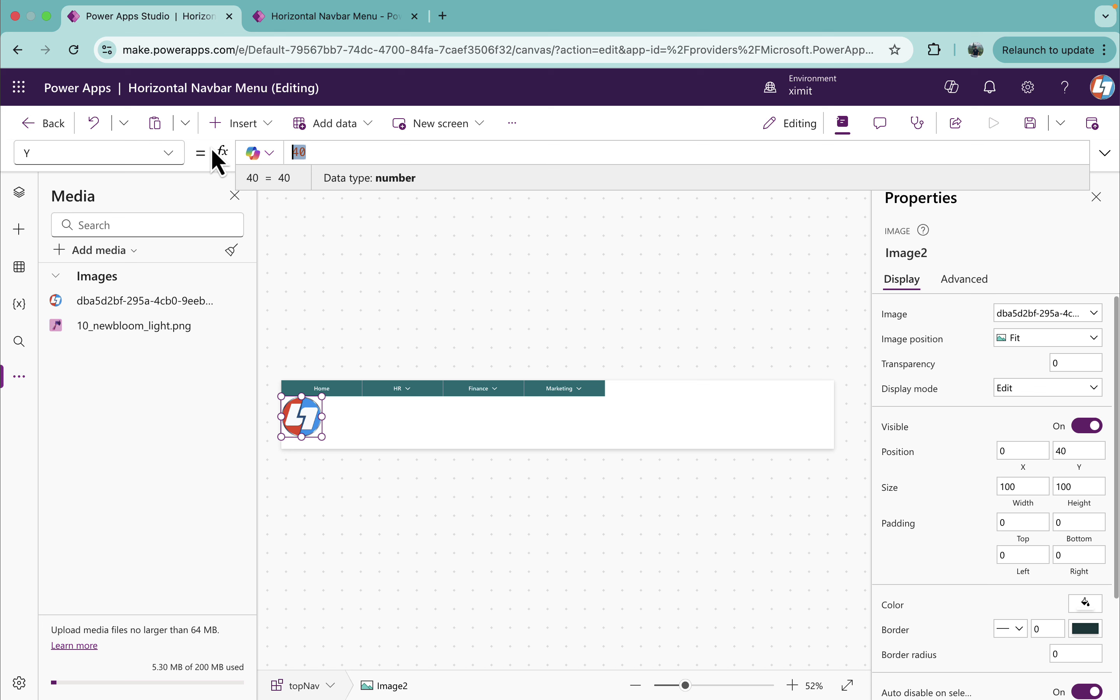
type("5")
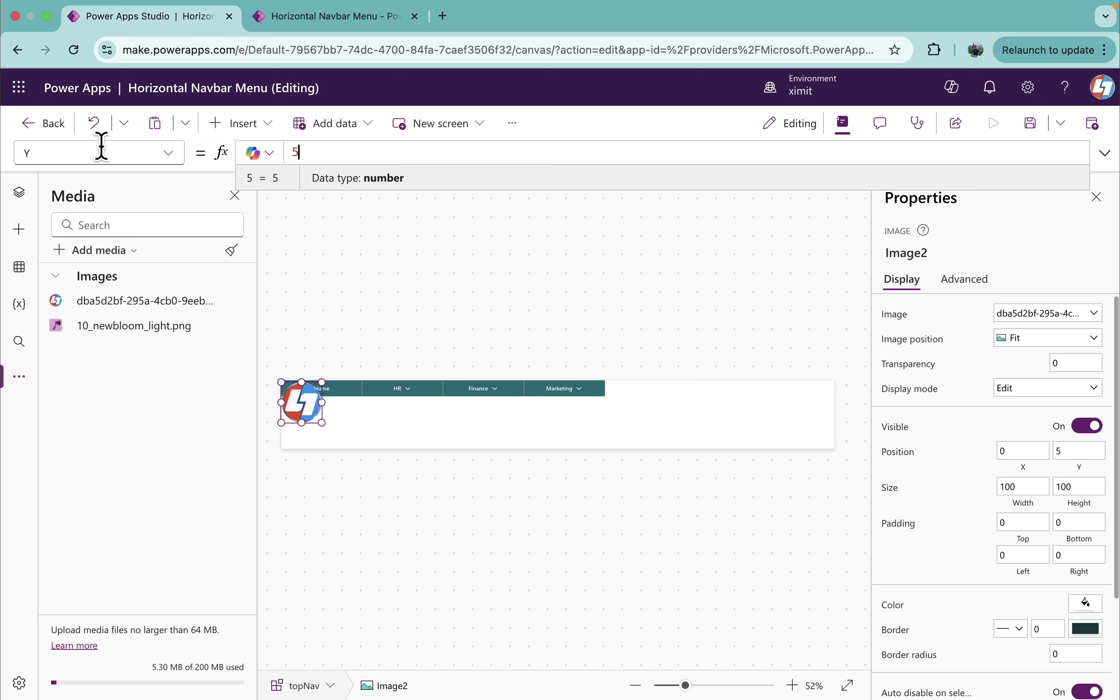
Set both the width and the height of the logo image to 30
left_click_drag(91, 151, 3, 144)
type("w")
key("Tab")
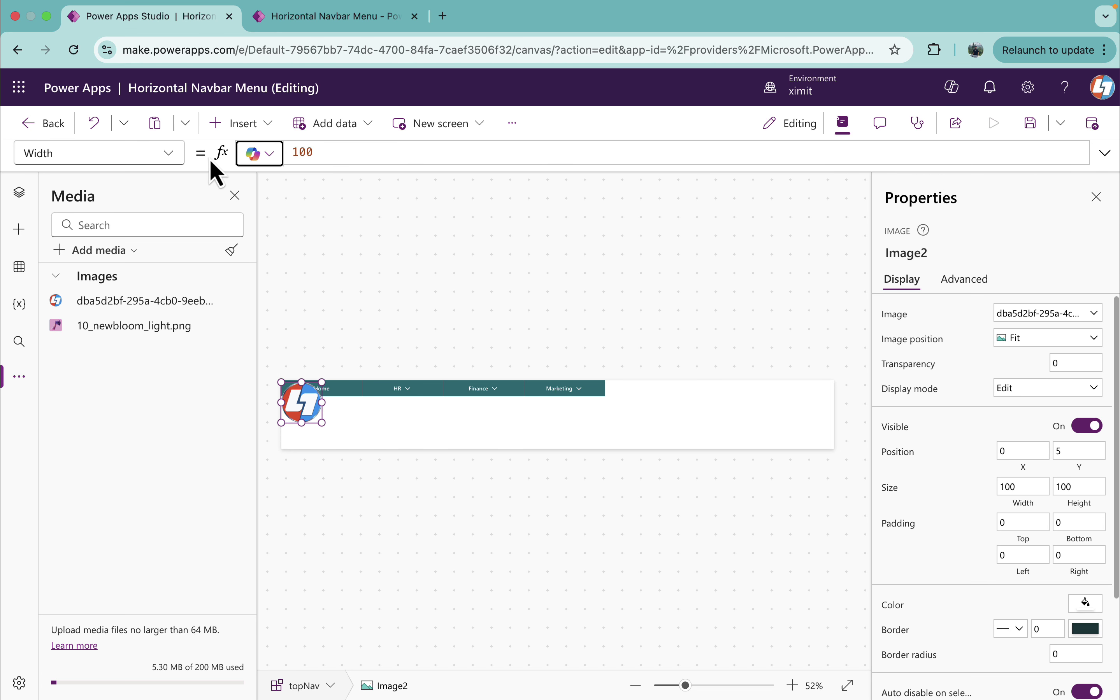
double_click(319, 154)
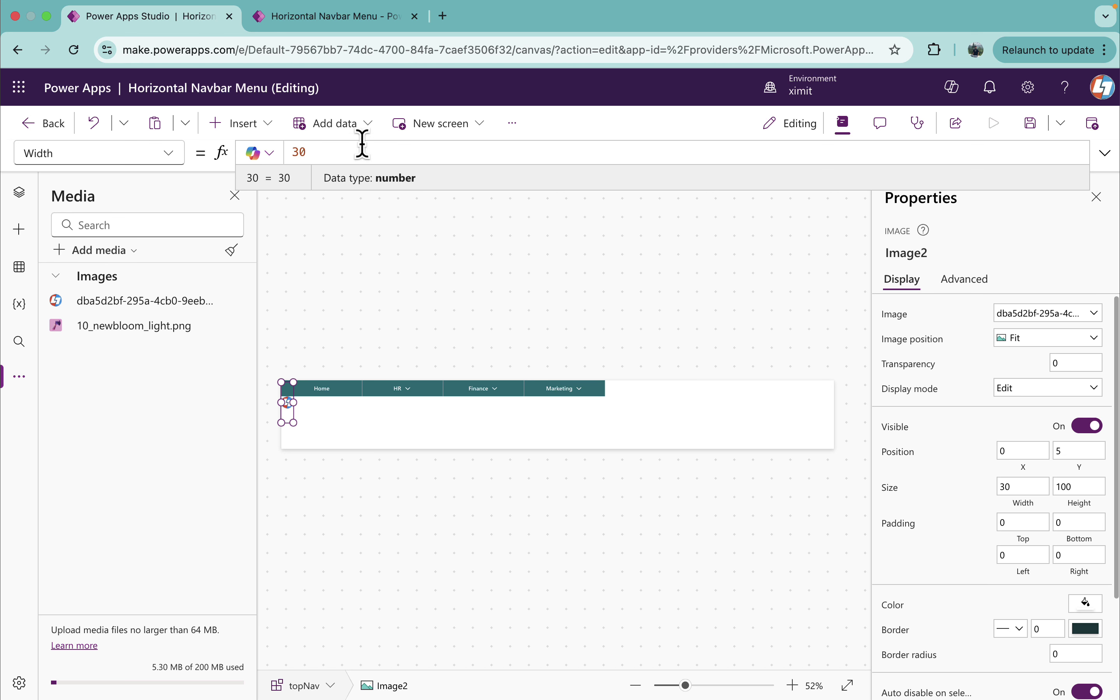
left_click_drag(90, 151, 5, 152)
left_click_drag(92, 150, 2, 170)
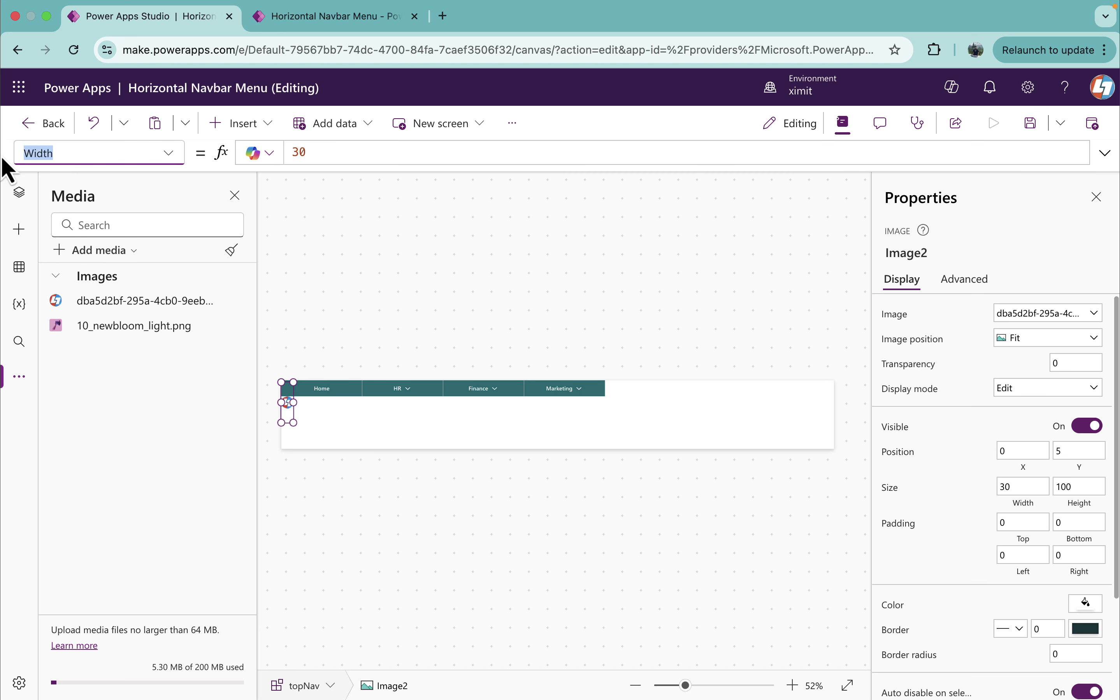
type("he")
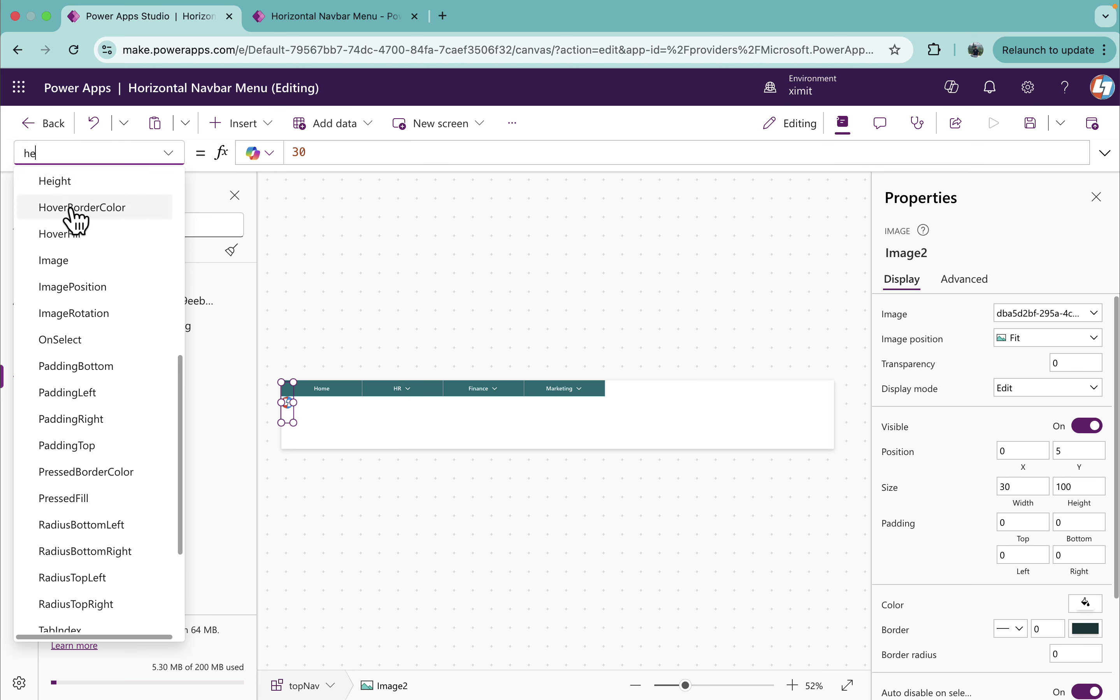
left_click(83, 185)
left_click_drag(354, 156, 168, 151)
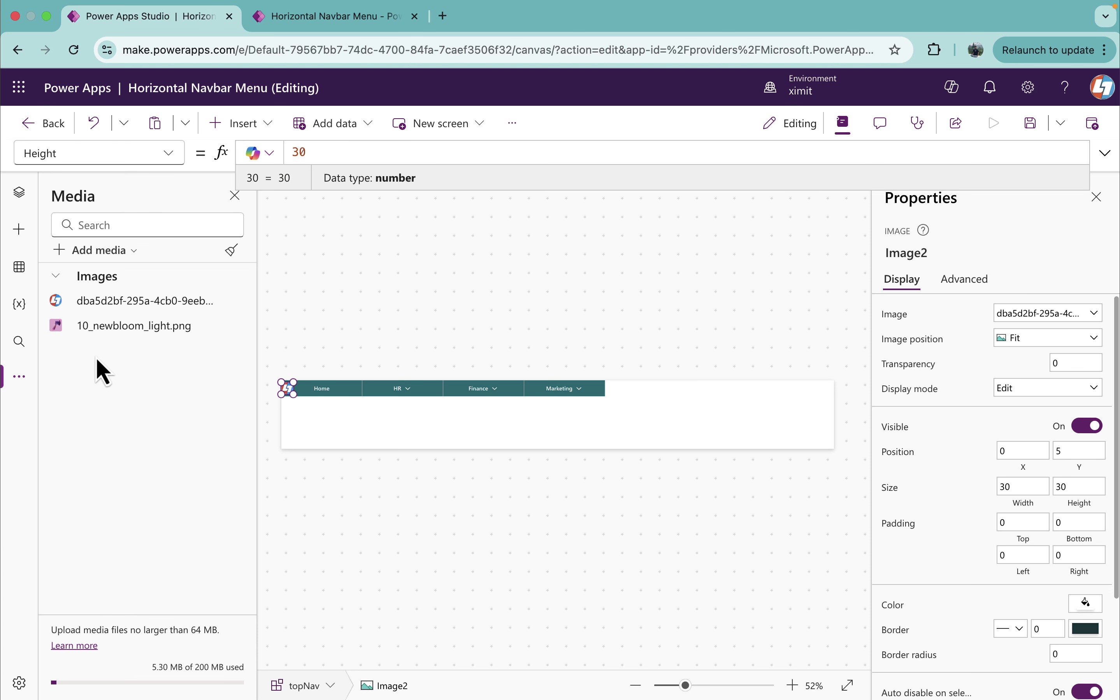
Insert a text label into the topNav component and set its text to "New Heading"
left_click(19, 192)
left_click(114, 339)
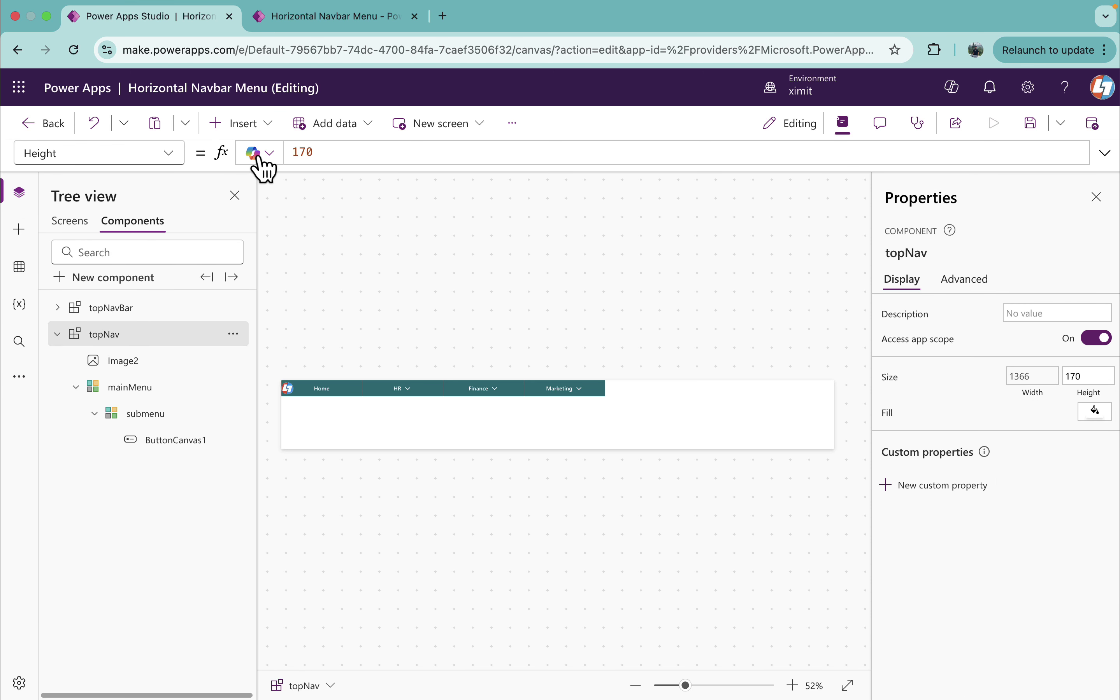
left_click(260, 130)
type("lab")
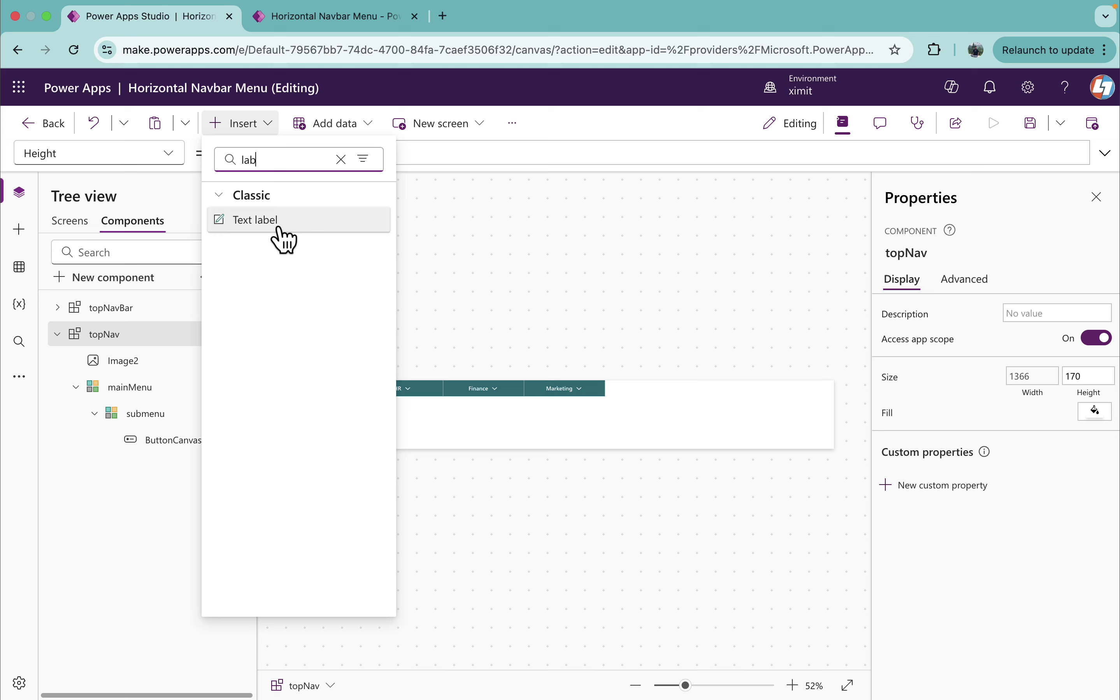
left_click(283, 220)
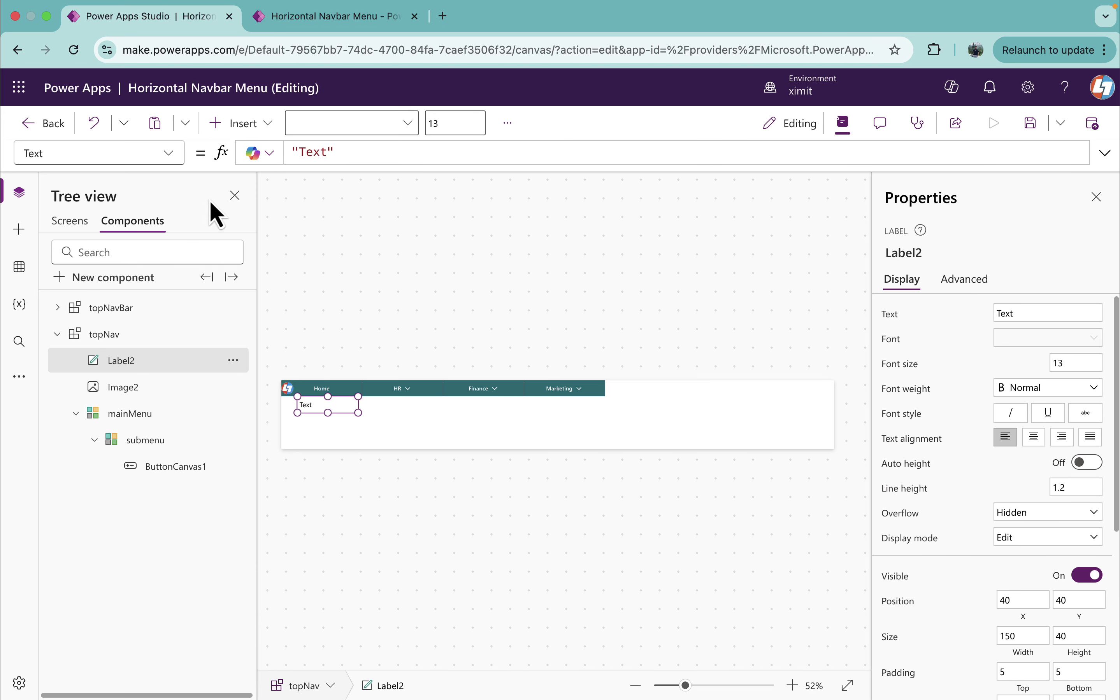
double_click(319, 152)
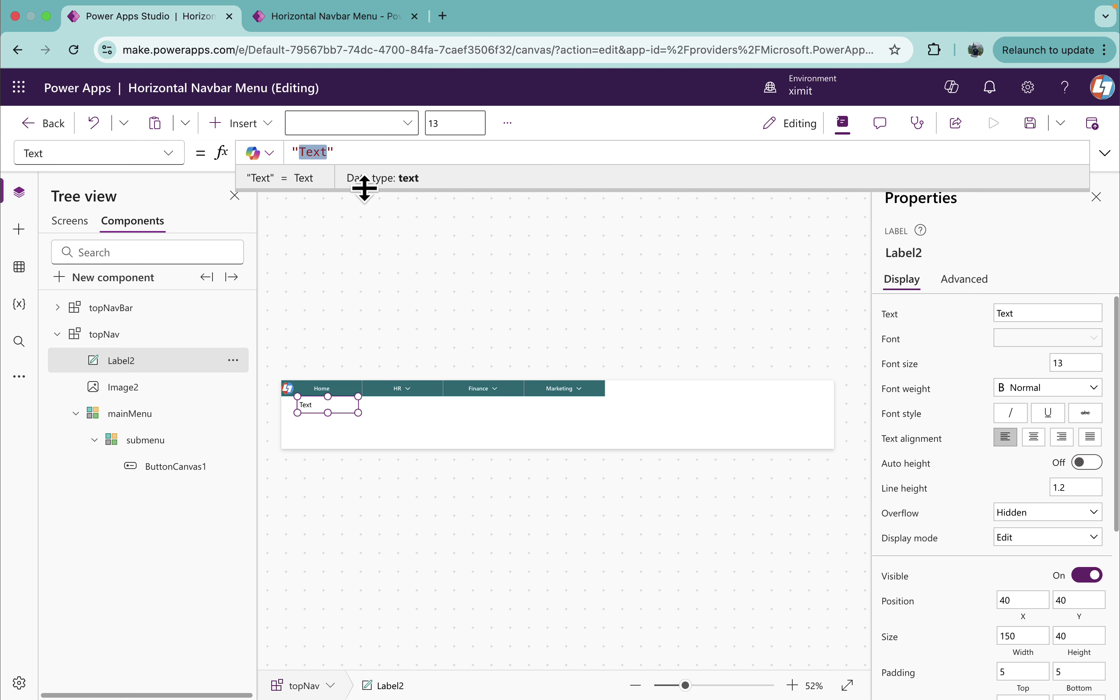
type("New Heading")
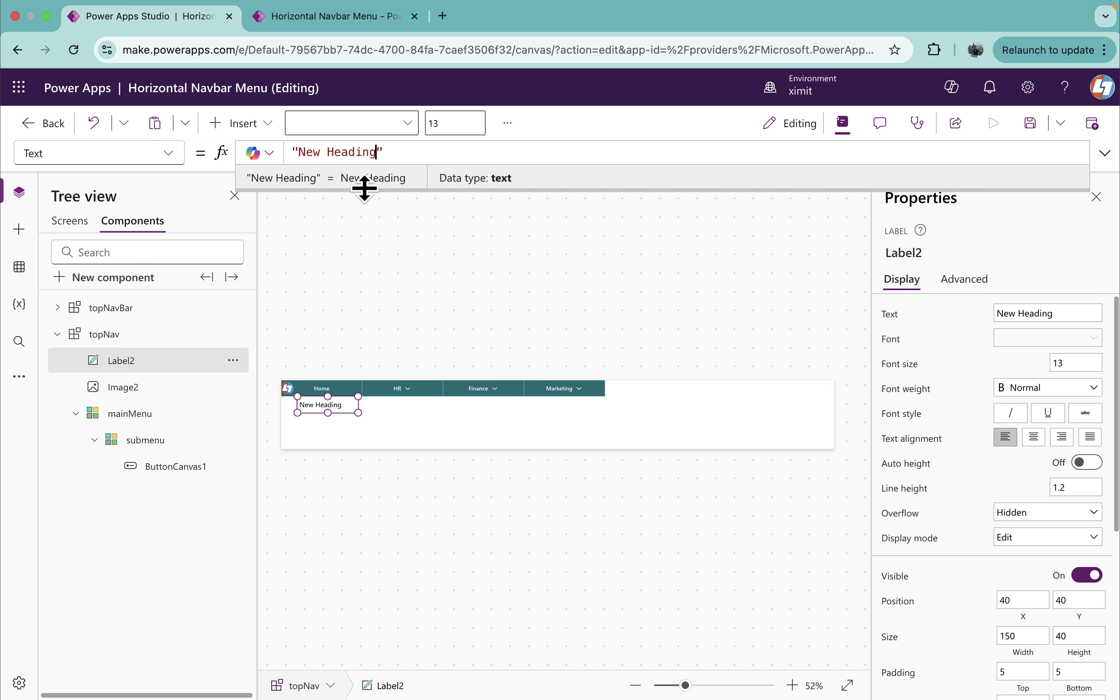
Examine the logo and app name layout of the topNavBar component as a reference, and return to topNav
left_click(298, 405)
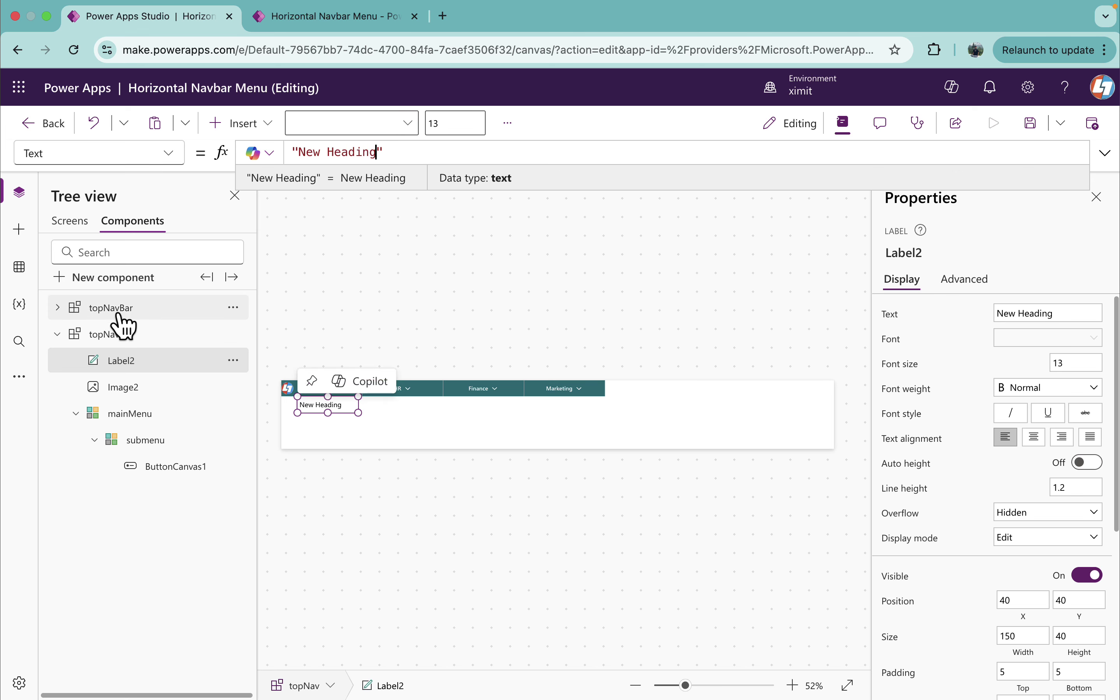
left_click(118, 315)
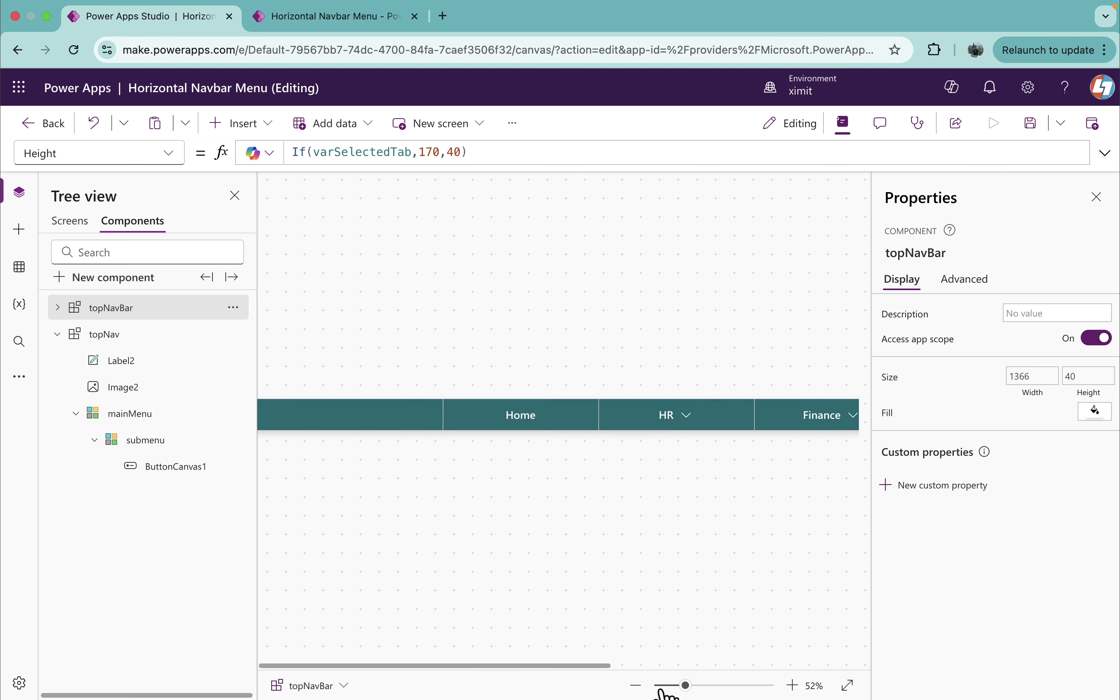
left_click_drag(671, 686, 667, 686)
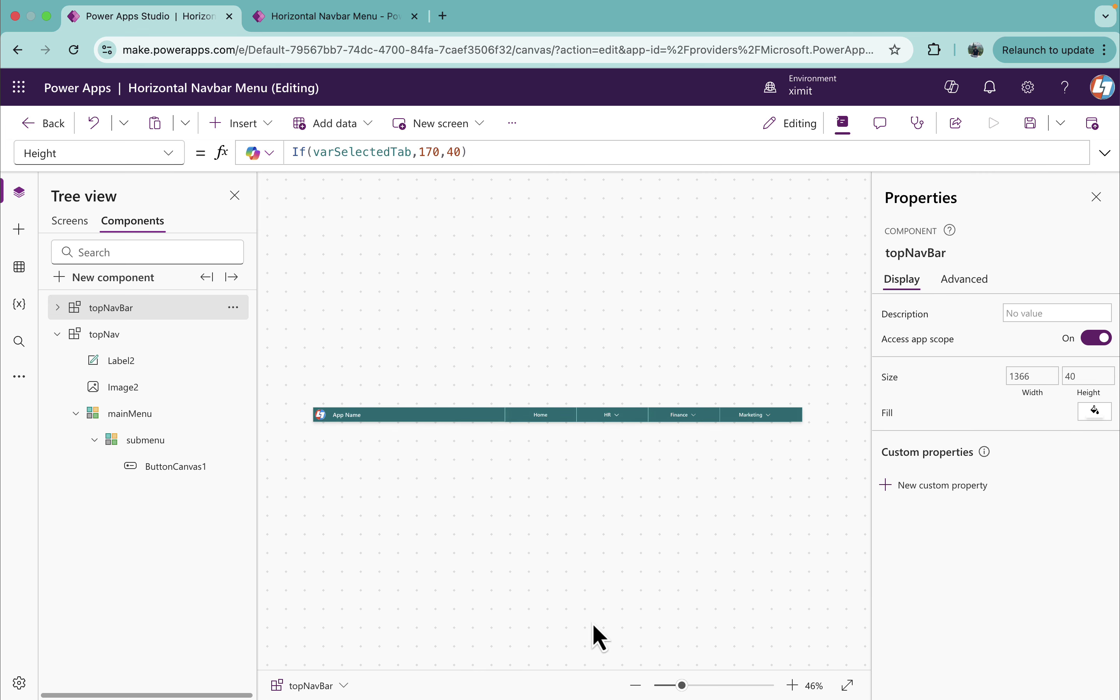
left_click(96, 335)
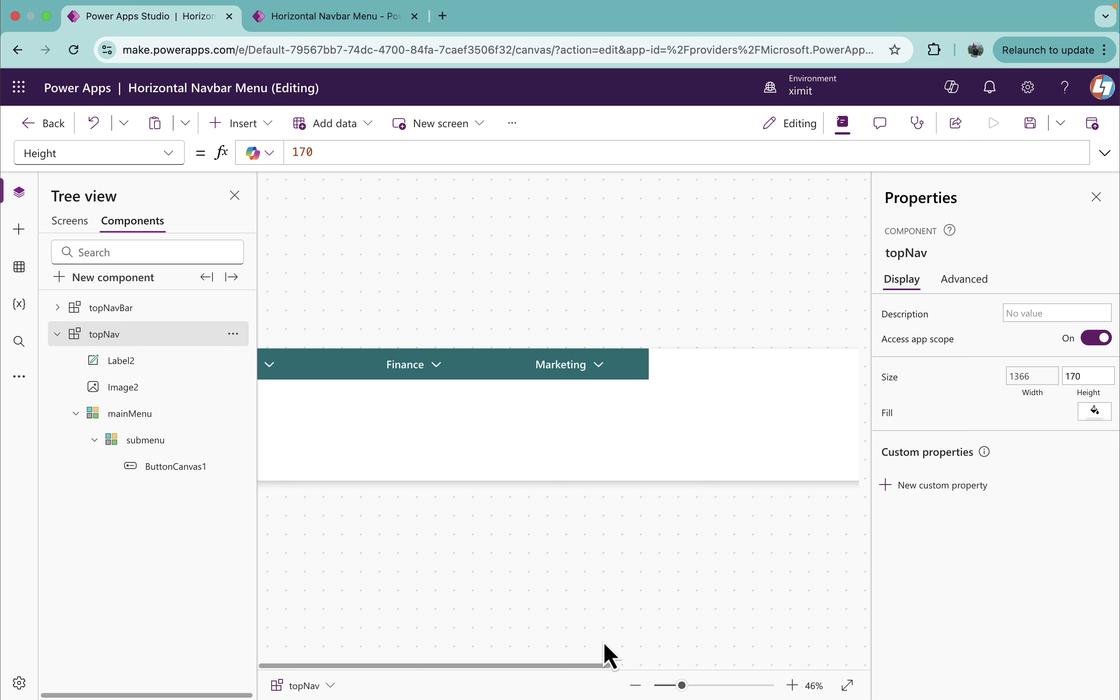
left_click(688, 686)
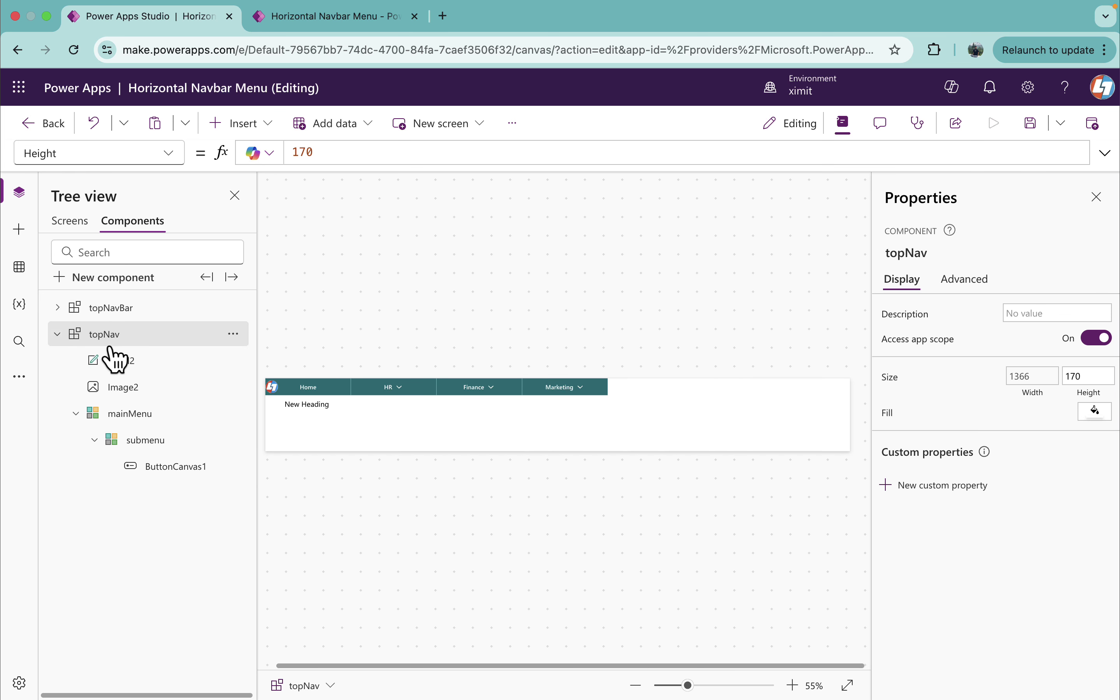
Set the X position of the New Heading label to 0
left_click(143, 348)
left_click(76, 149)
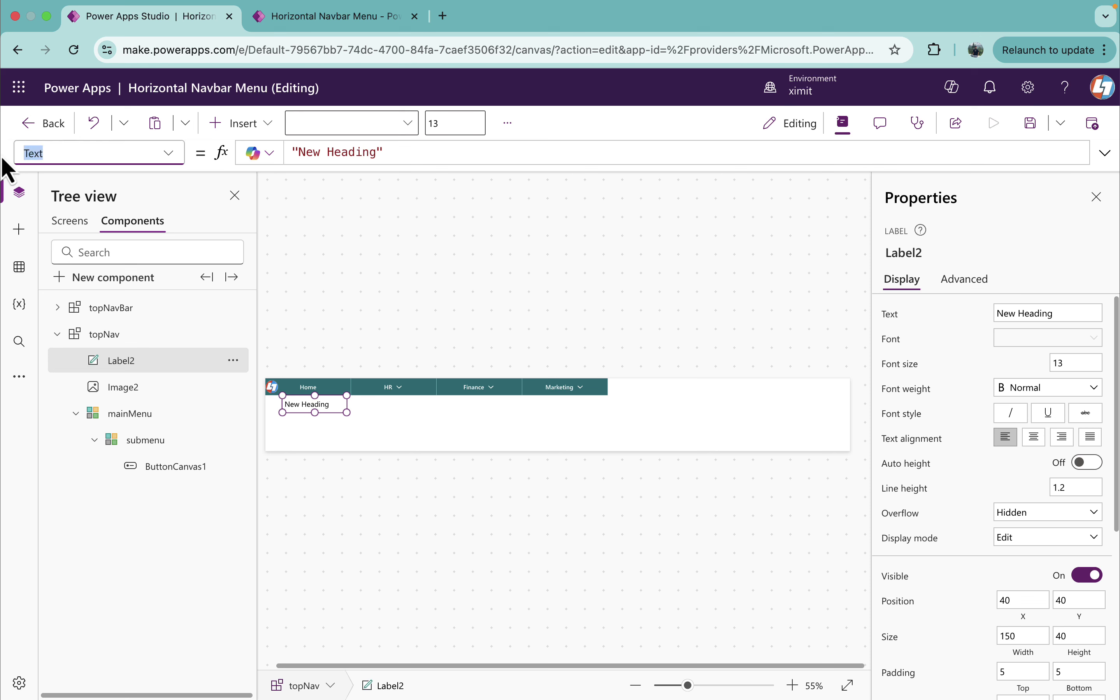
type("x")
key("Return")
left_click_drag(328, 150, 229, 159)
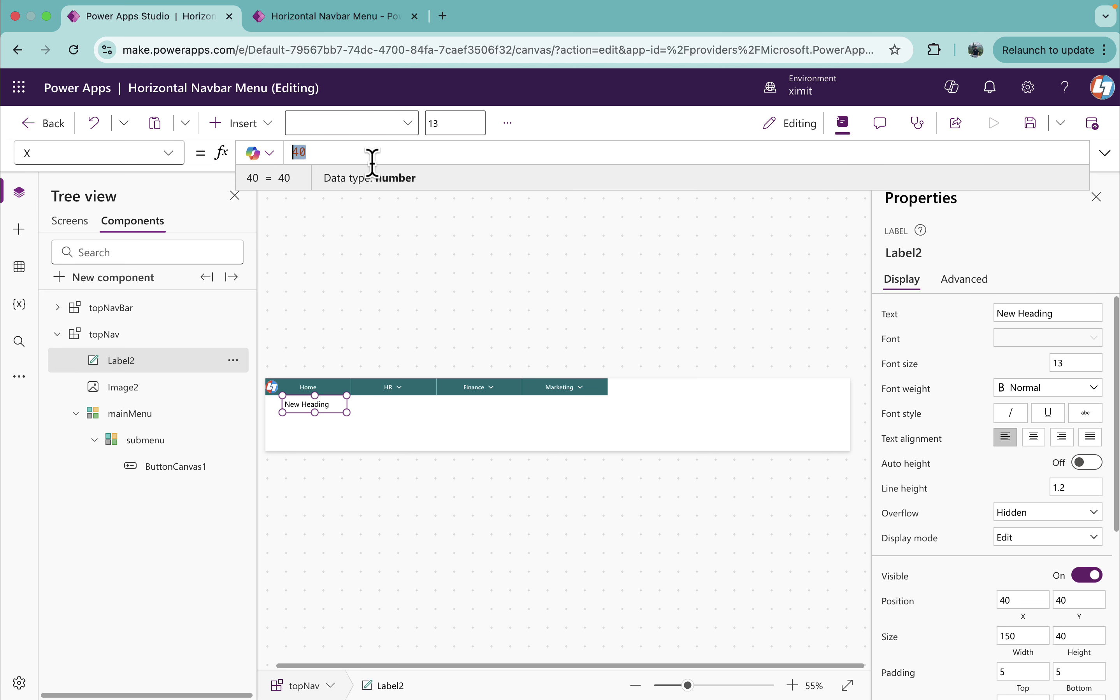
type("0")
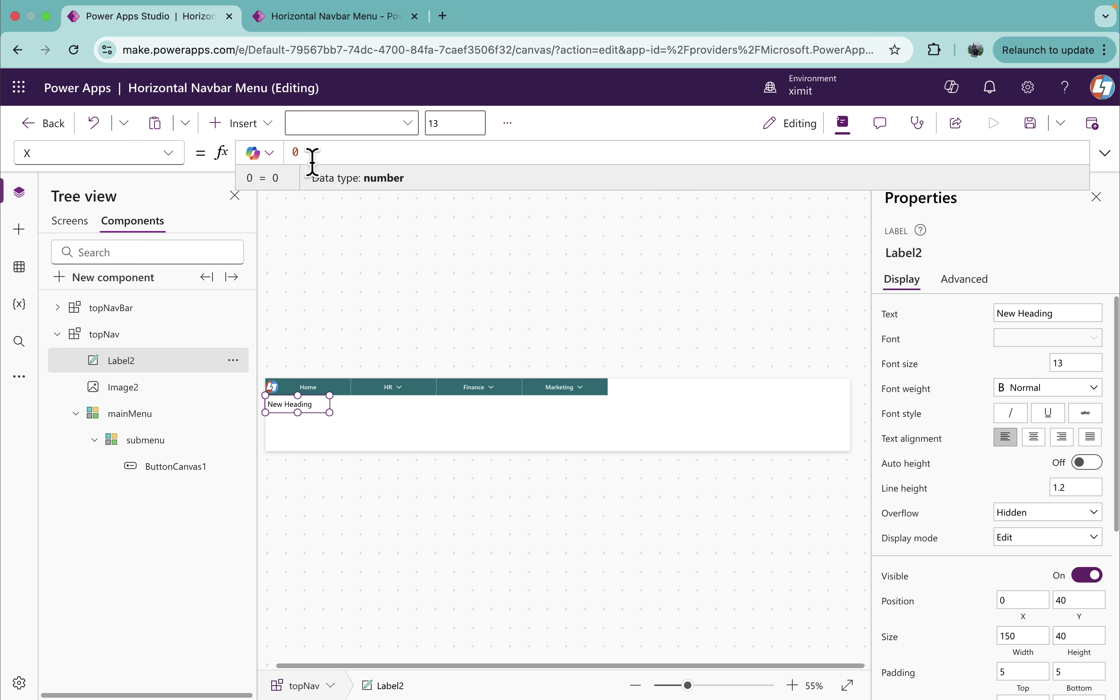
Set the Y position of the New Heading label to 0
left_click(75, 153)
type("y")
key("Return")
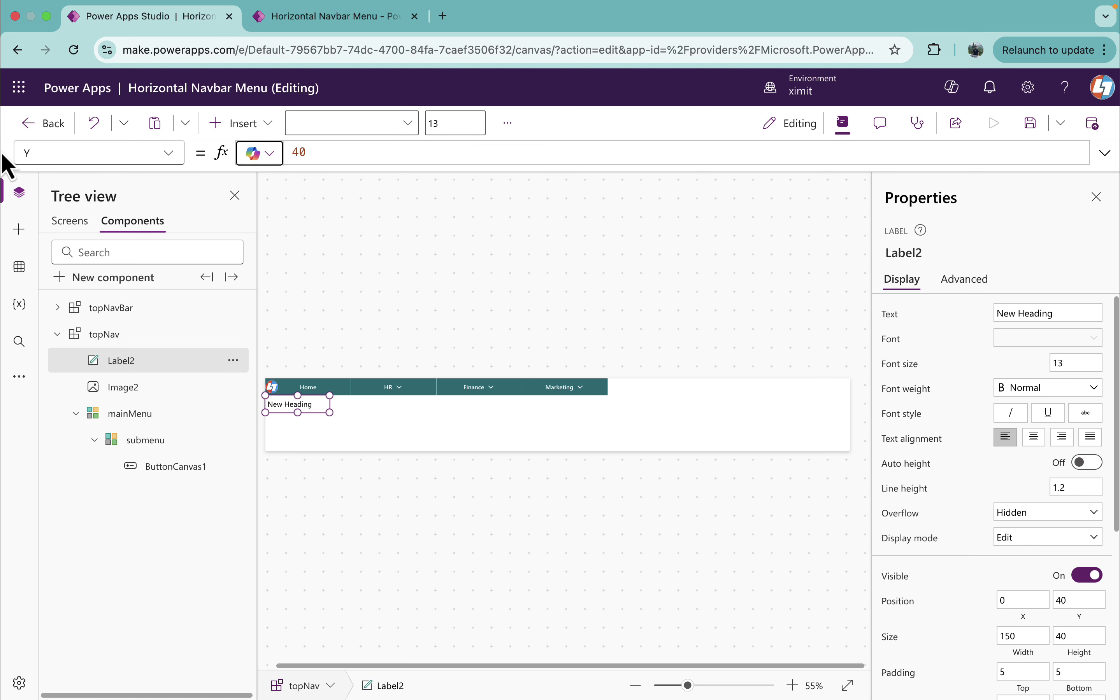
left_click_drag(325, 155, 278, 154)
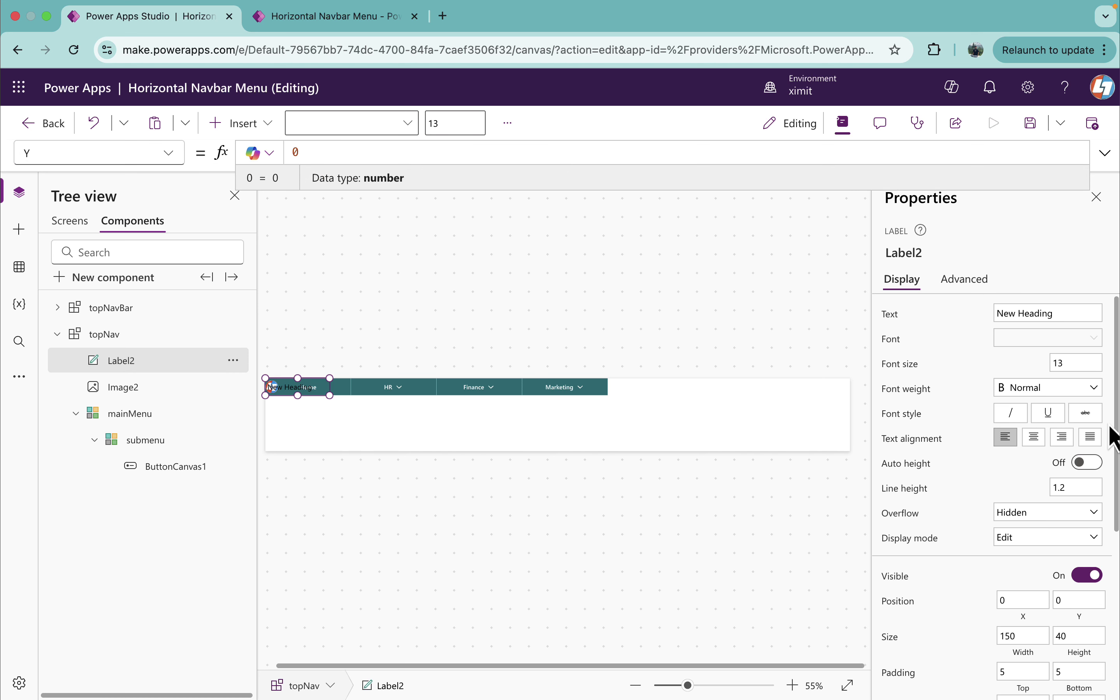
Set the width of the New Heading label to the formula Parent.Width/4
scroll(1062, 570, "down", 2)
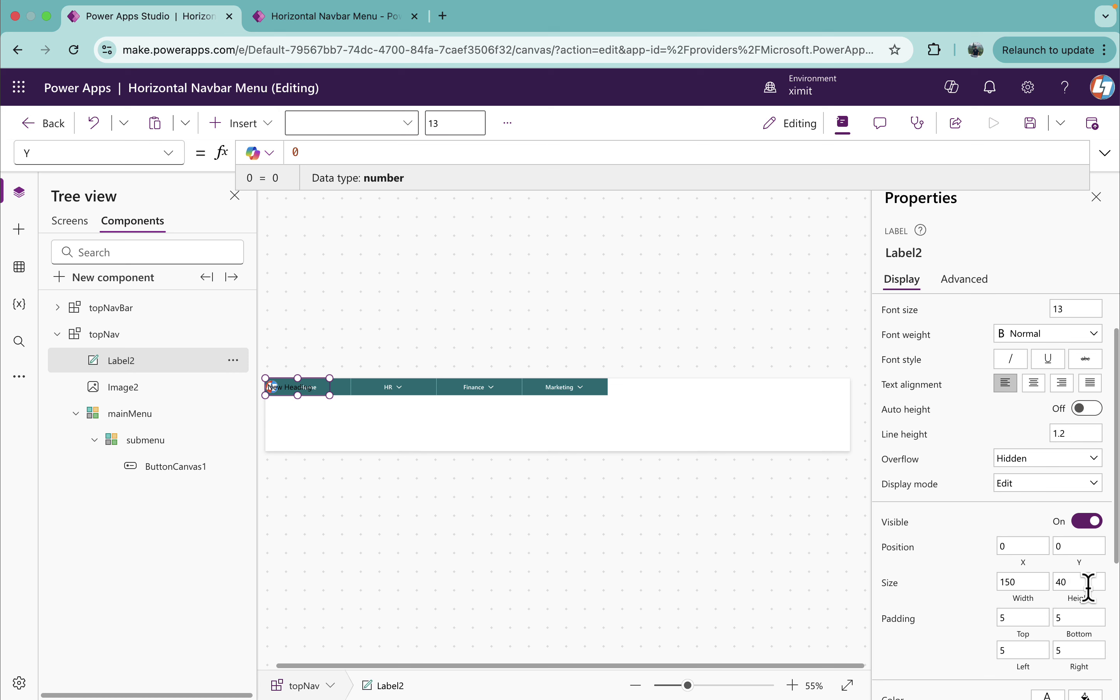
left_click(41, 151)
type("w")
key("Tab")
left_click_drag(323, 154, 234, 149)
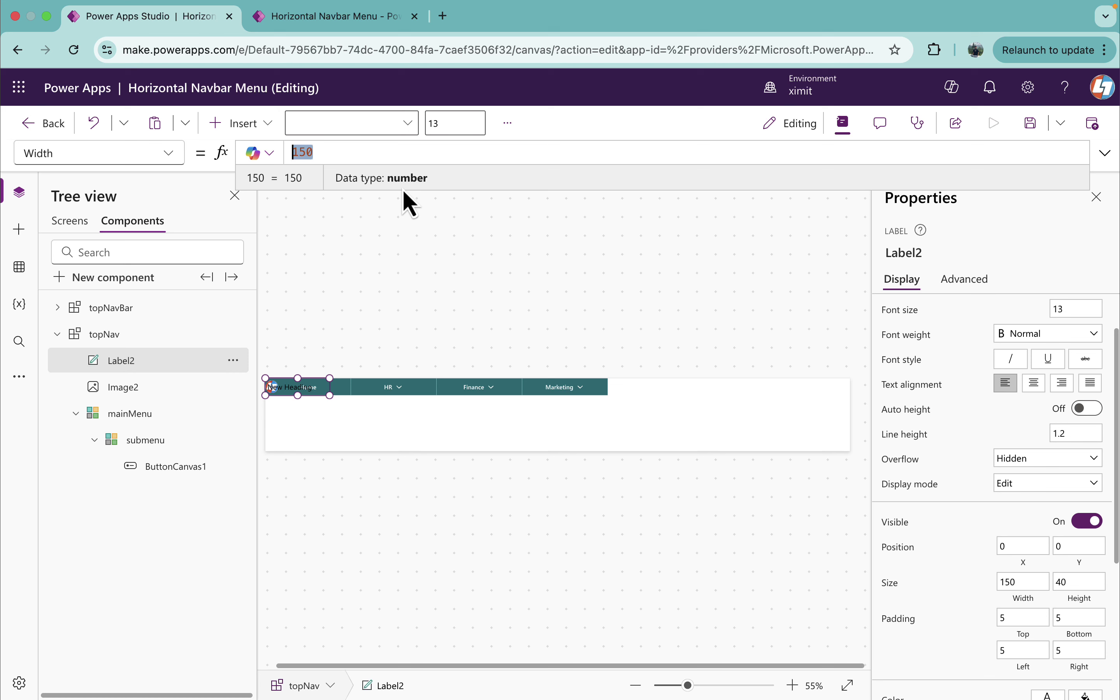
type("pa")
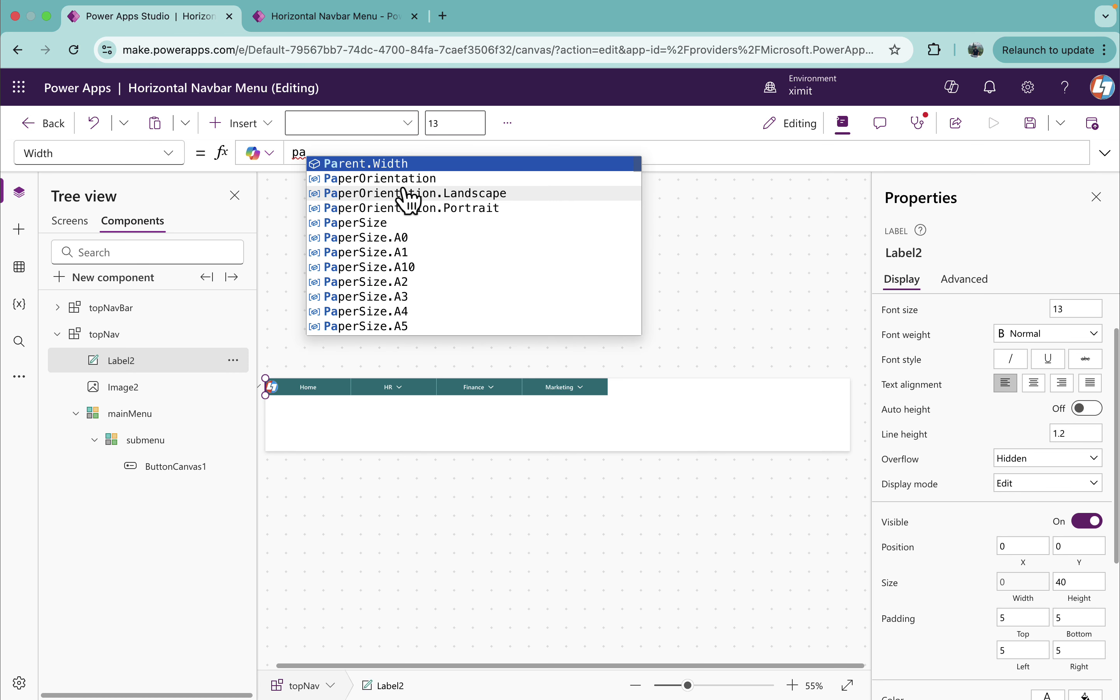
key("Tab")
type("/")
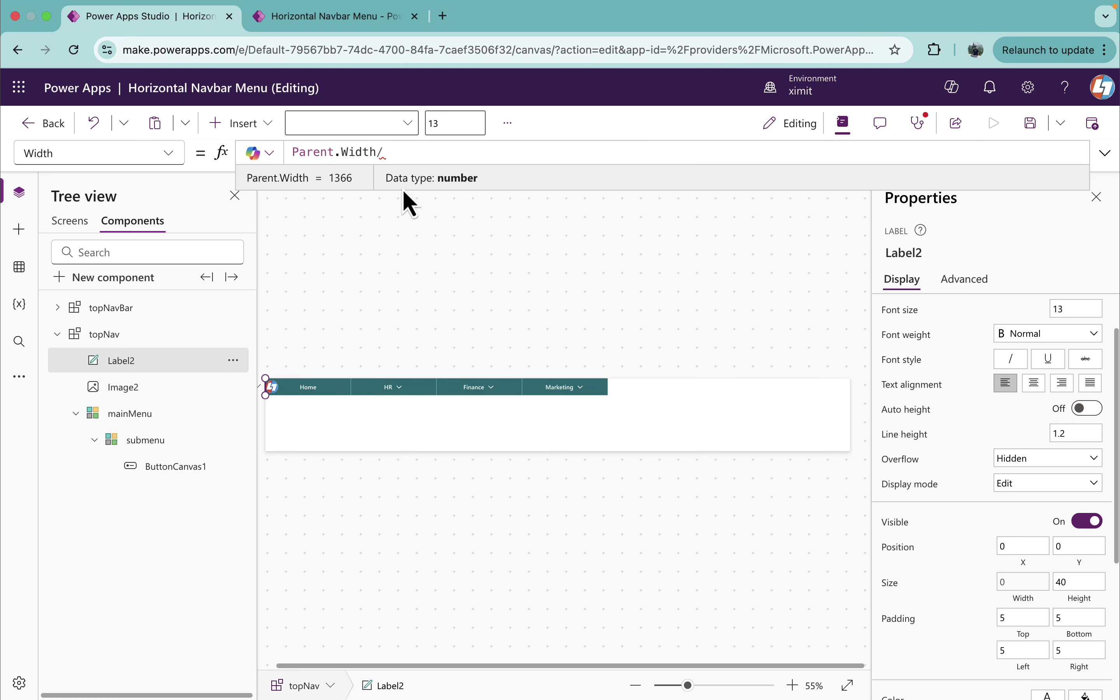
type("4")
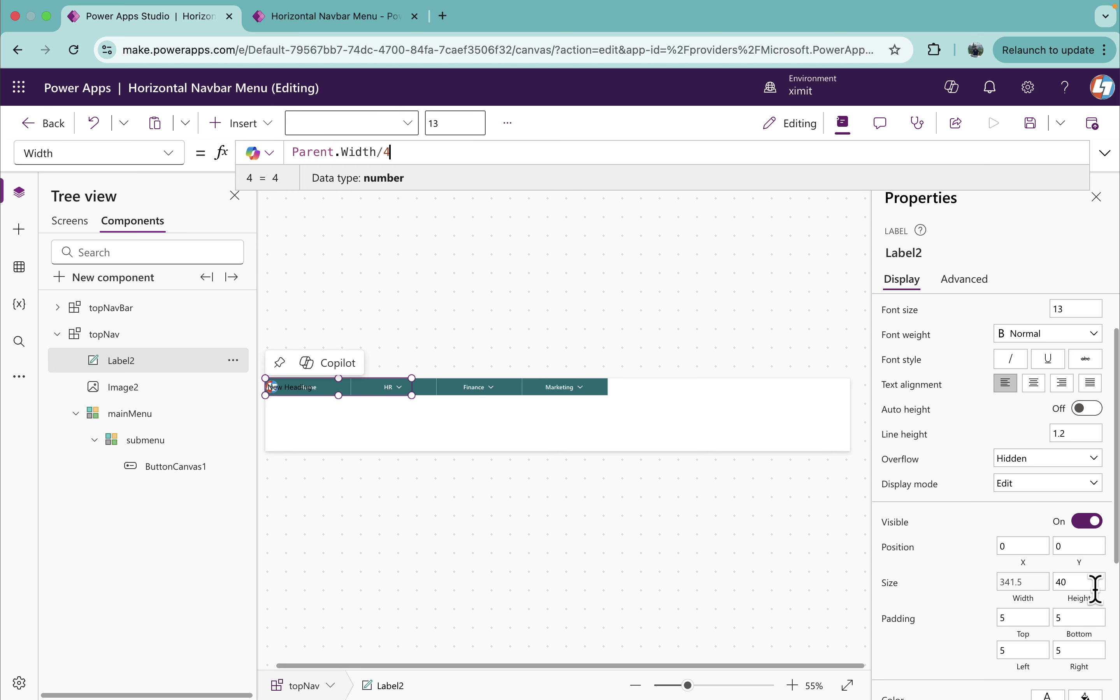
Set the New Heading label's text color to white and its font weight to Bold
scroll(1095, 588, "down", 5)
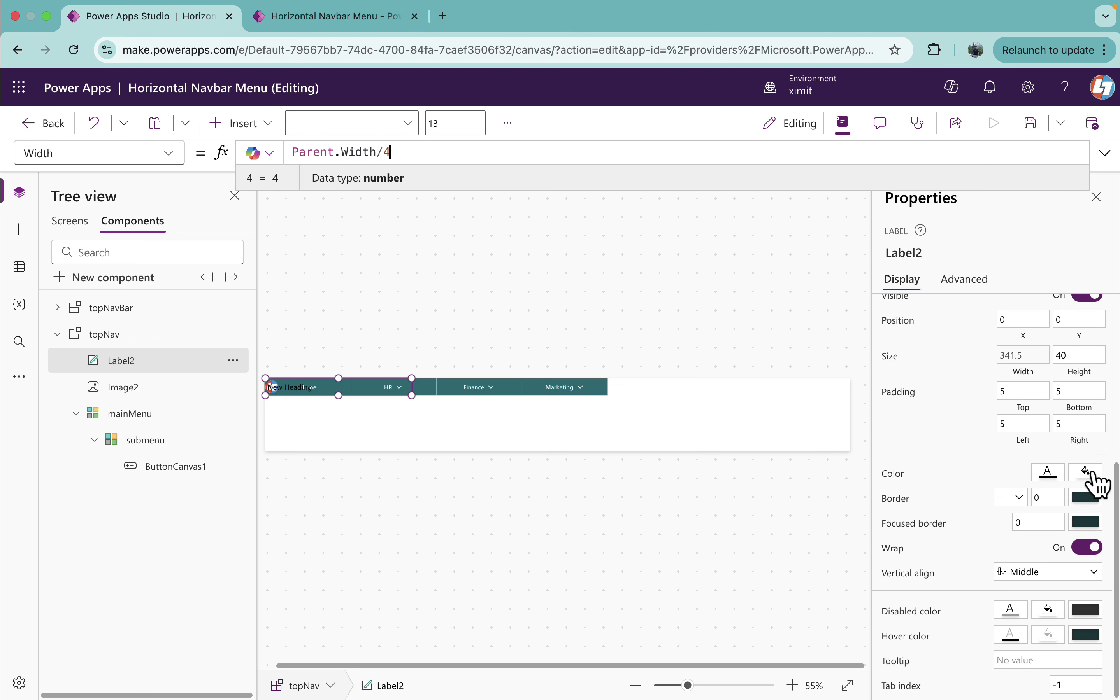
left_click(1047, 472)
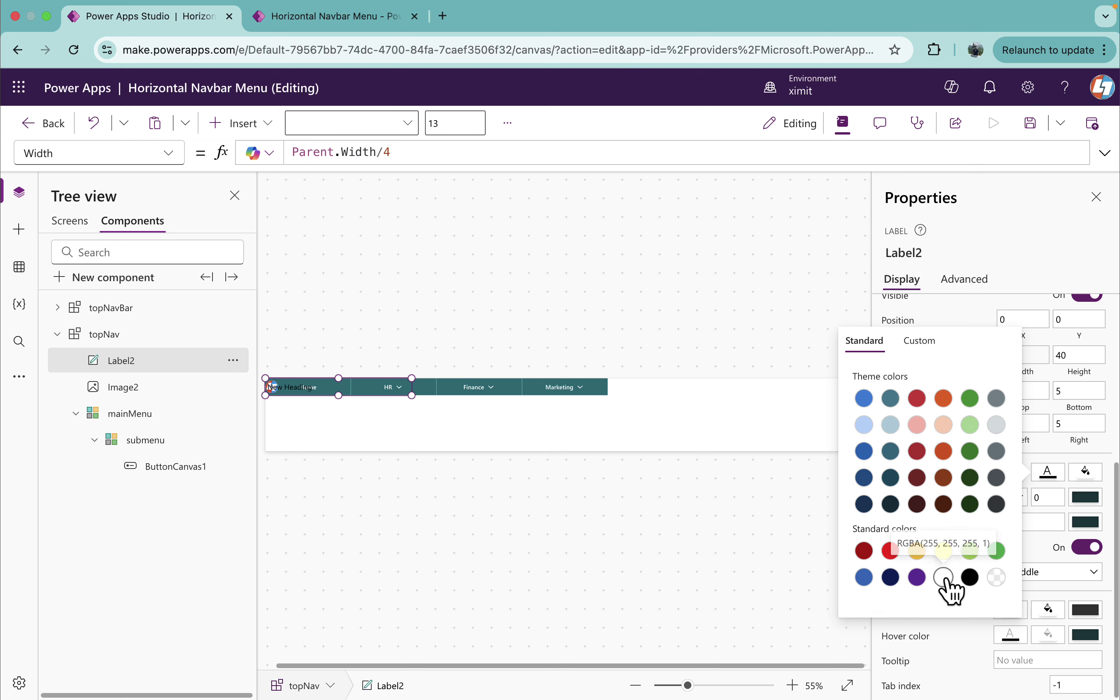
left_click(945, 579)
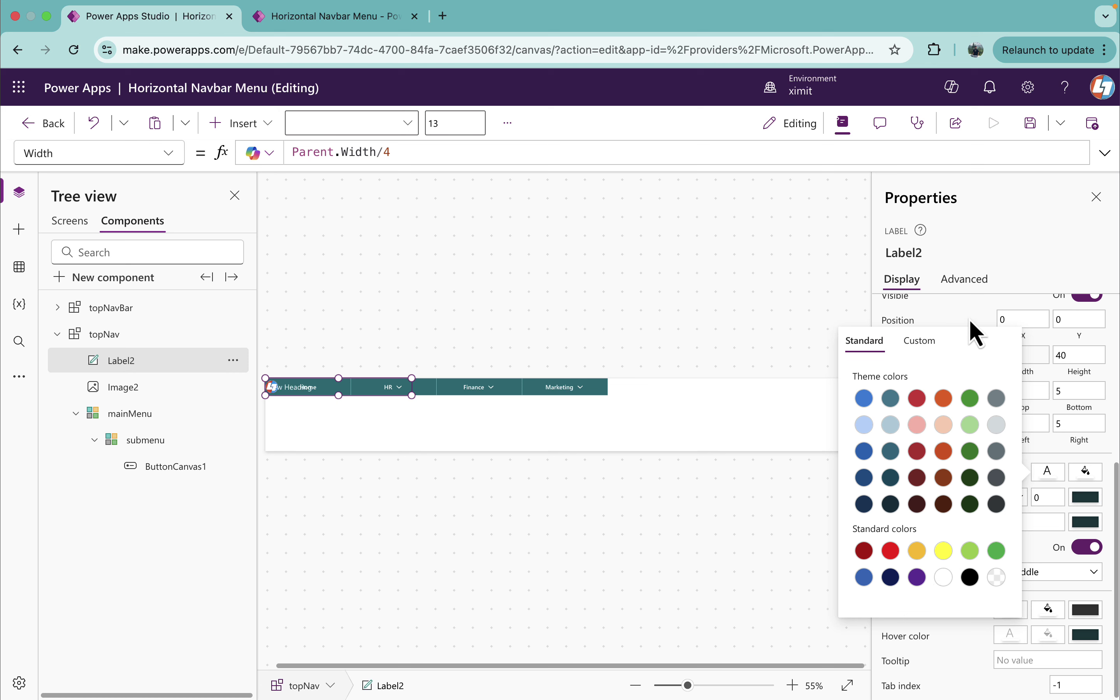
scroll(987, 362, "up", 5)
scroll(996, 404, "up", 2)
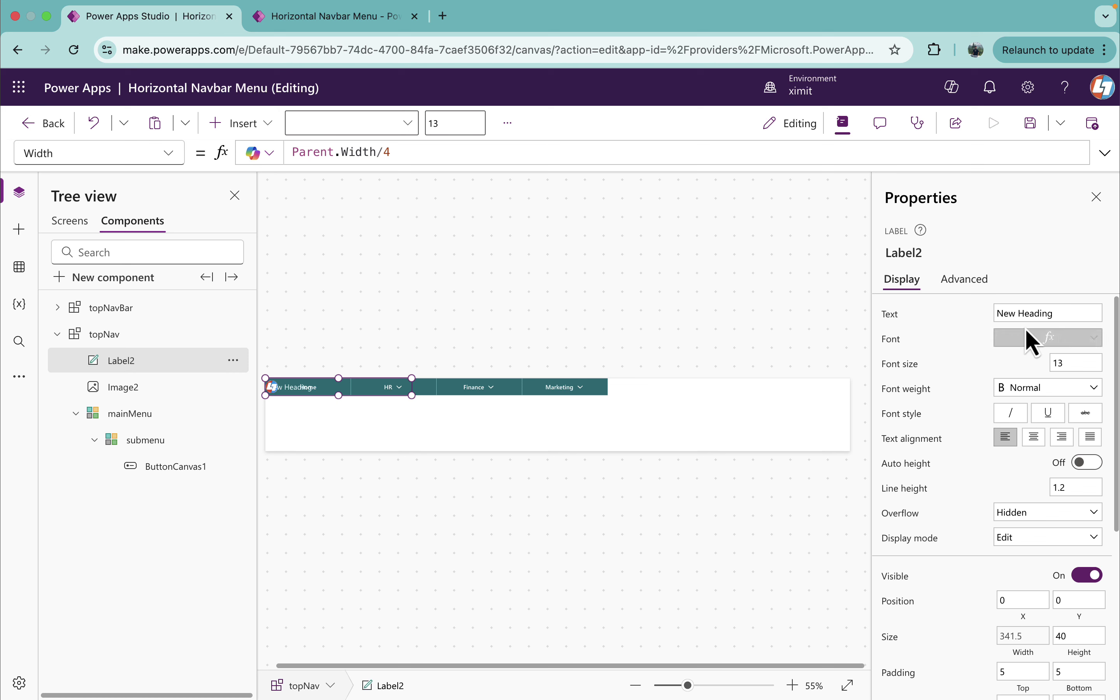
left_click(1072, 401)
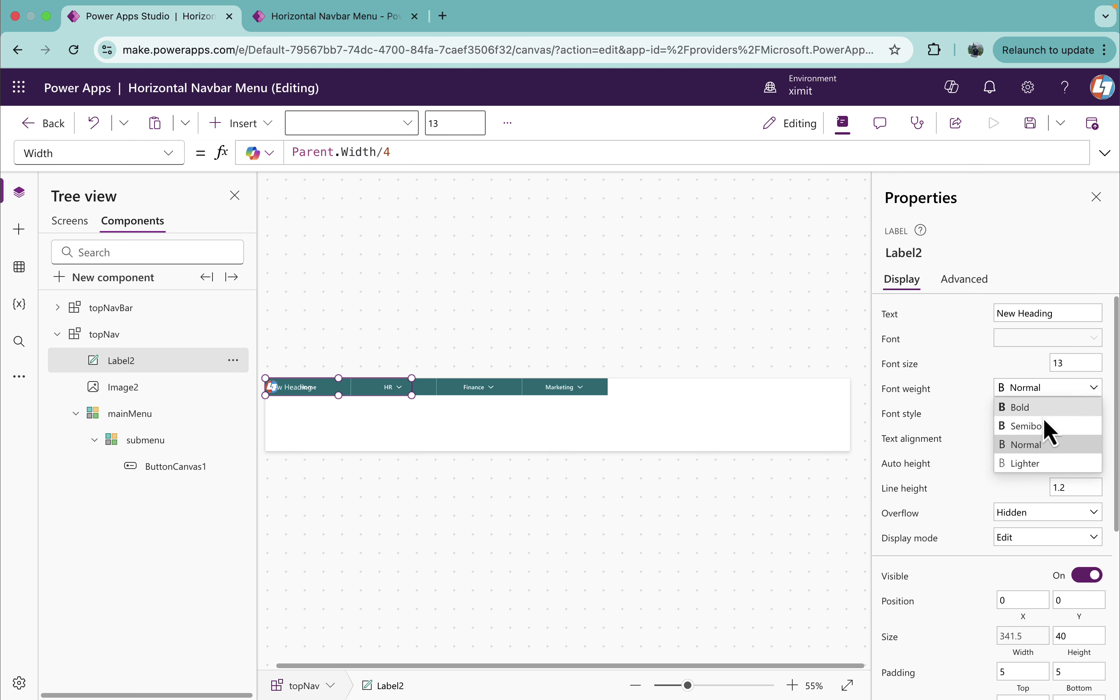
left_click(1033, 408)
scroll(996, 510, "down", 2)
scroll(996, 510, "down", 4)
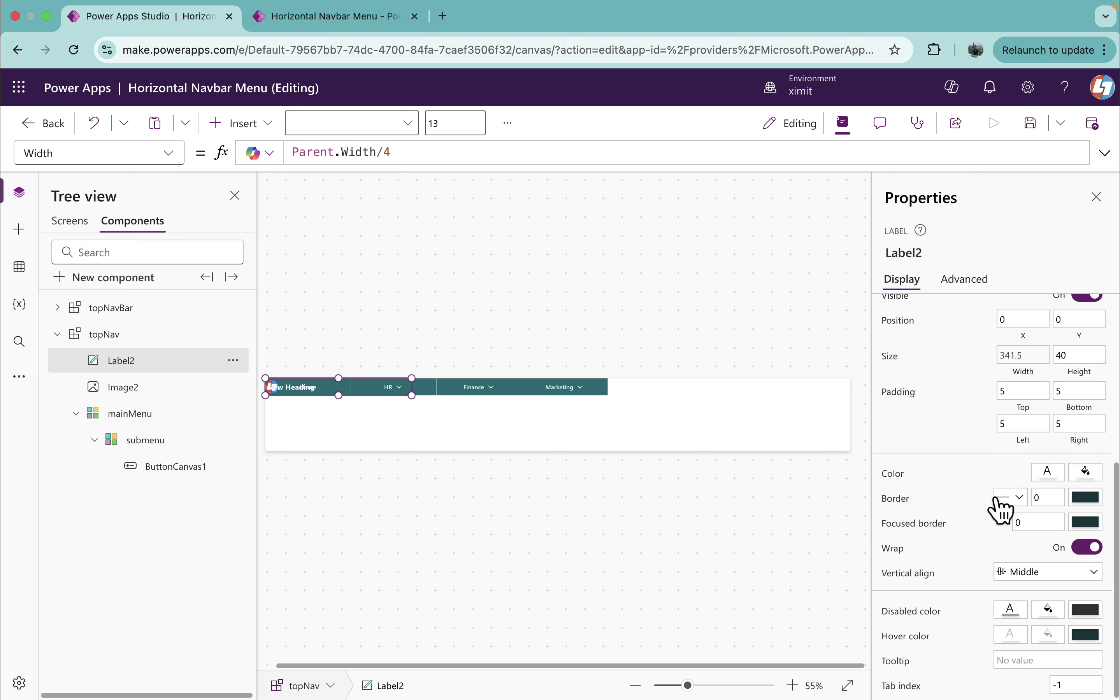
left_click(1086, 472)
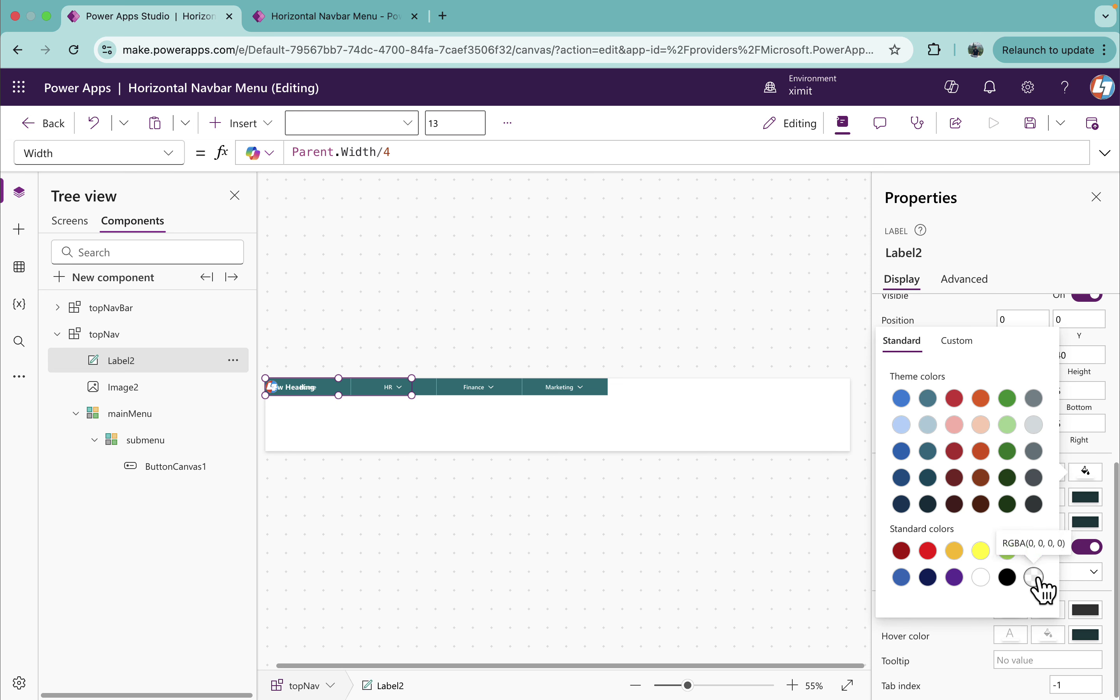
left_click(977, 319)
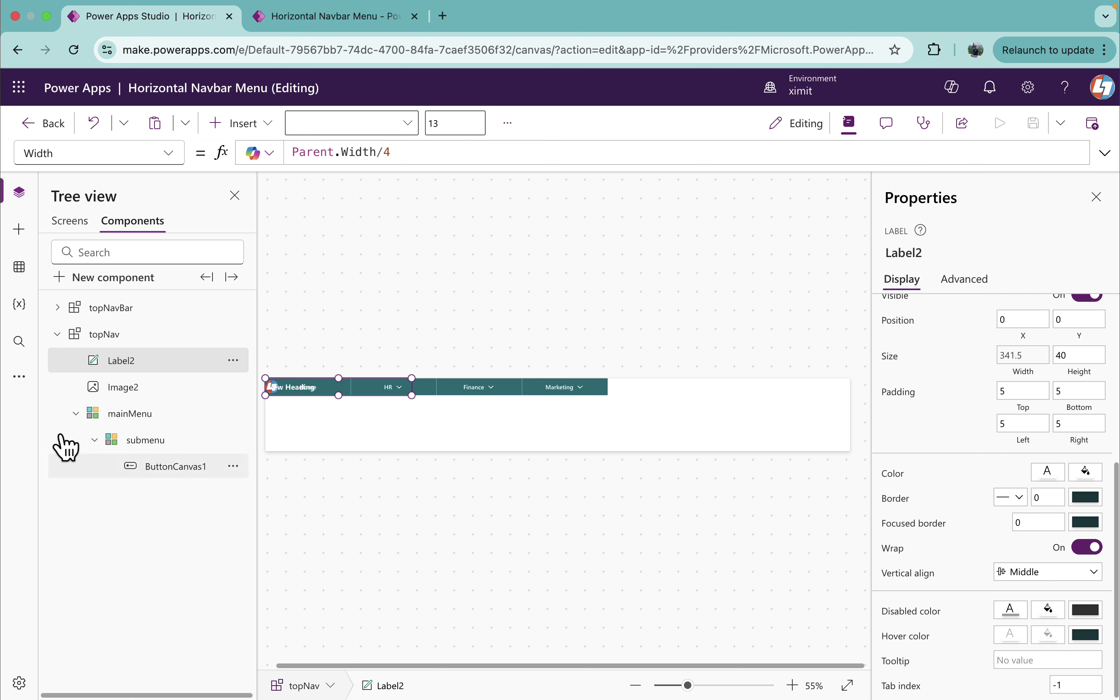
Set the X position of the mainMenu gallery to the formula Image2.Width+Label2.Width+20
left_click(134, 417)
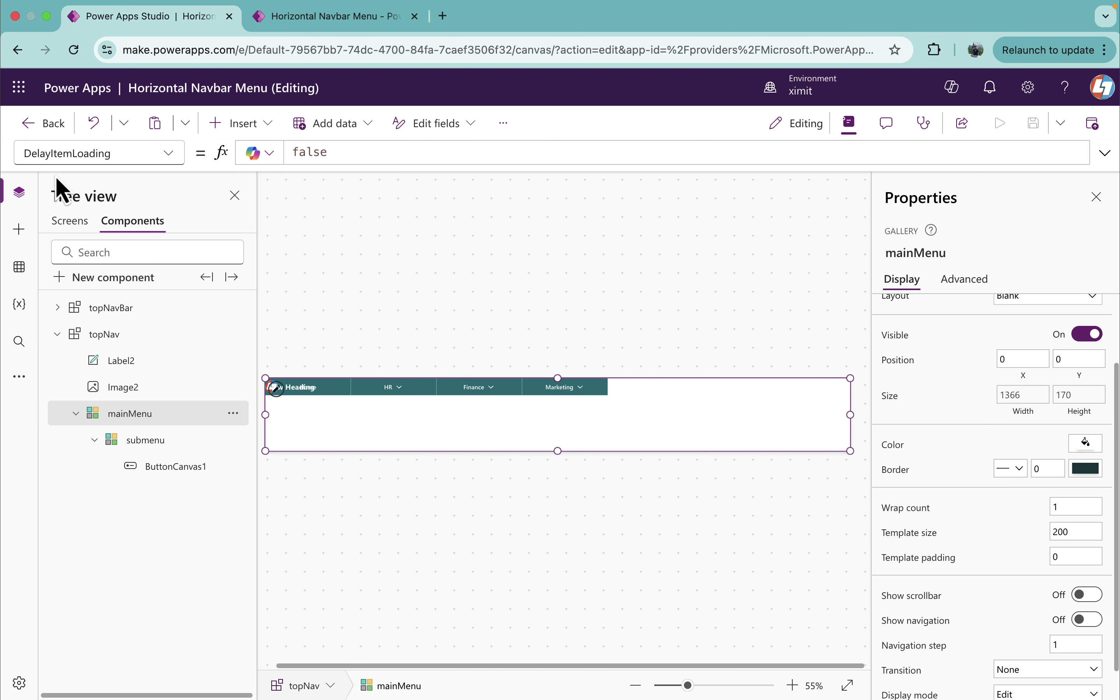
left_click(136, 153)
type("x")
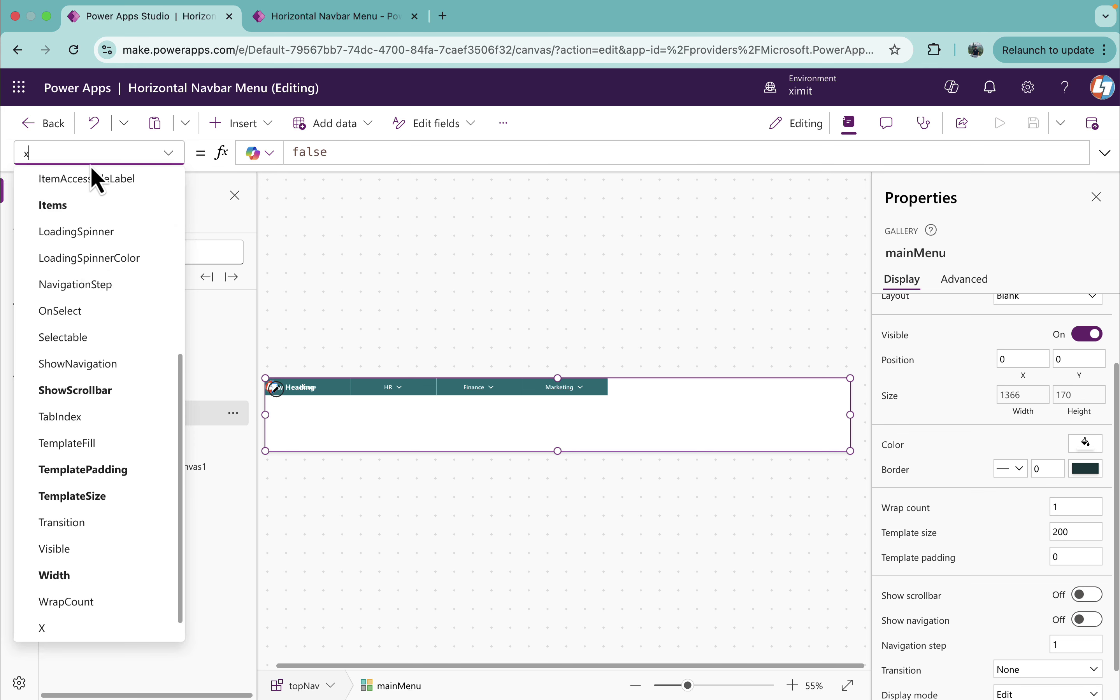
key("Return")
left_click(320, 155)
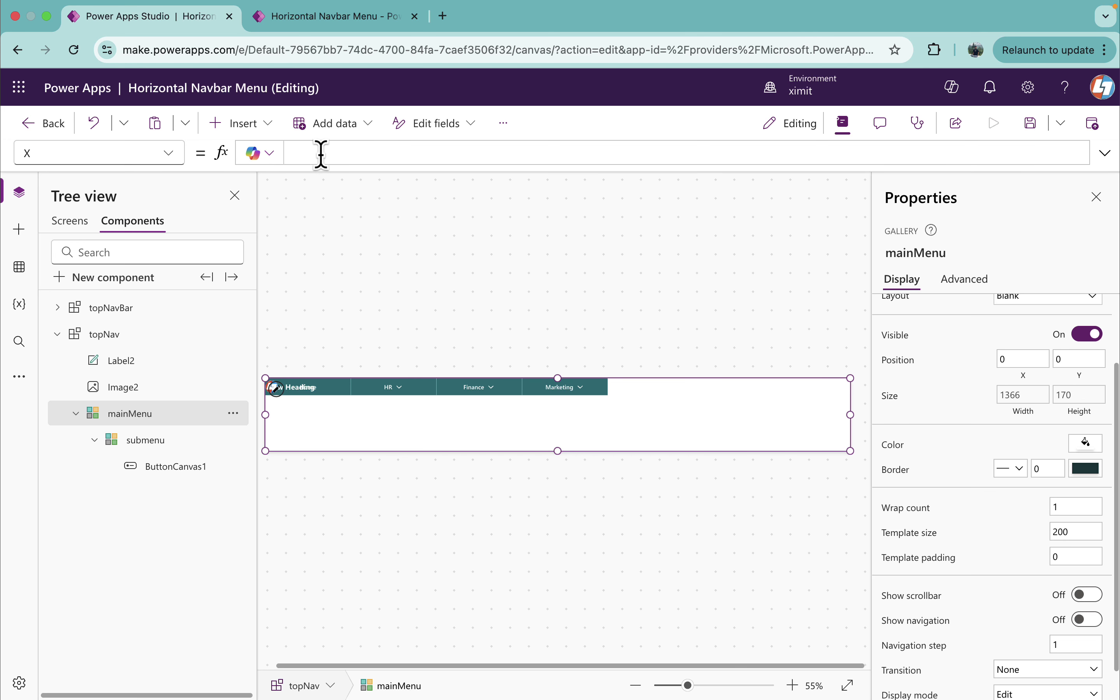
type("ima")
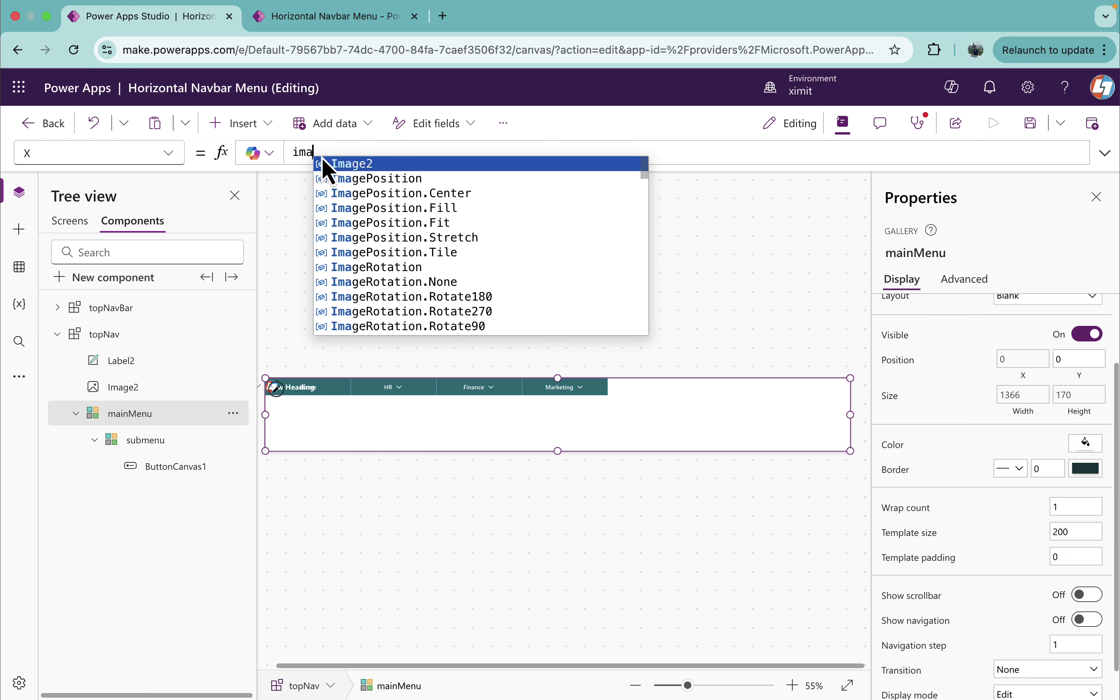
left_click(325, 168)
type(".Width")
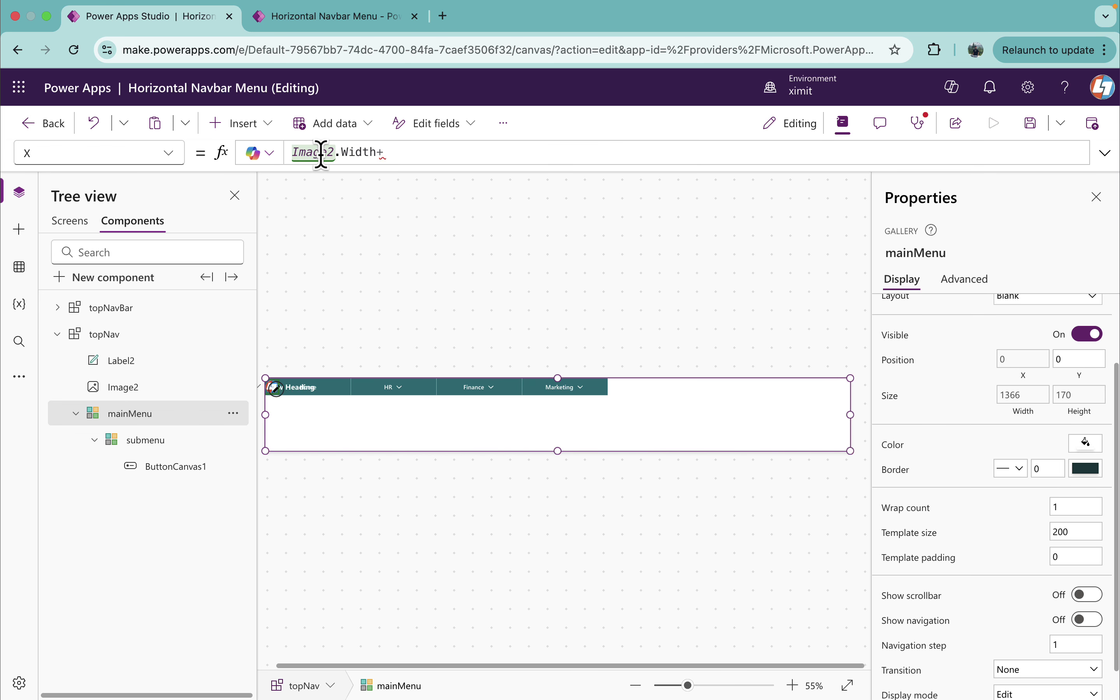
type("+Label2.Width")
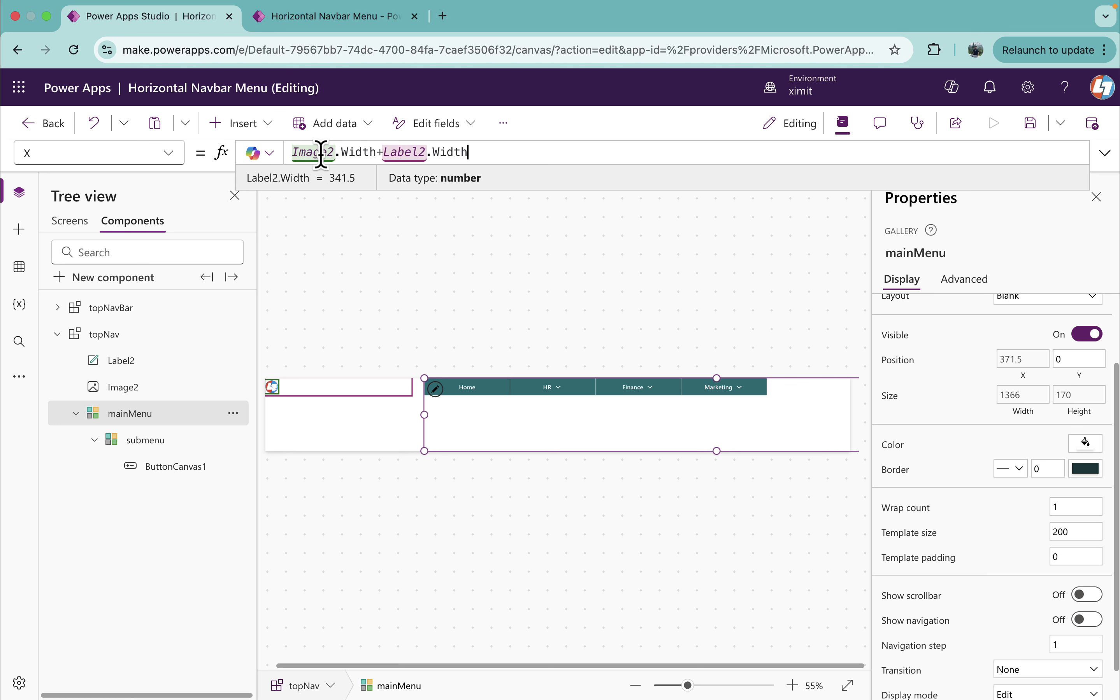
type("+2")
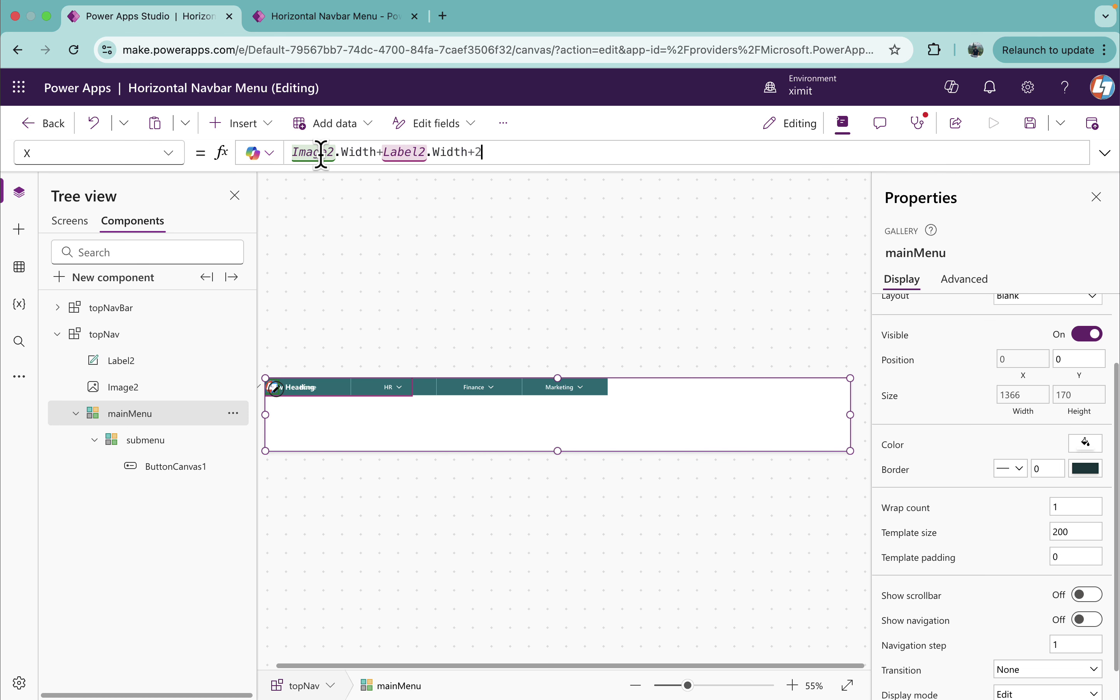
type("0")
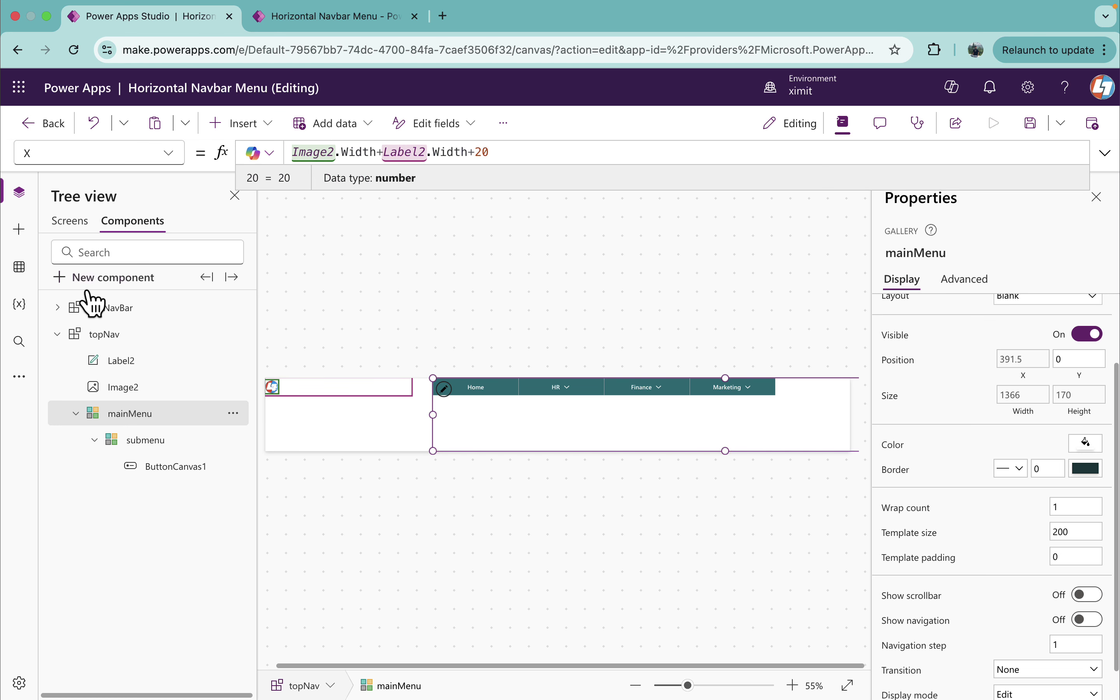
Set the X position of the New Heading label to the formula Image2.Width+20
left_click(140, 365)
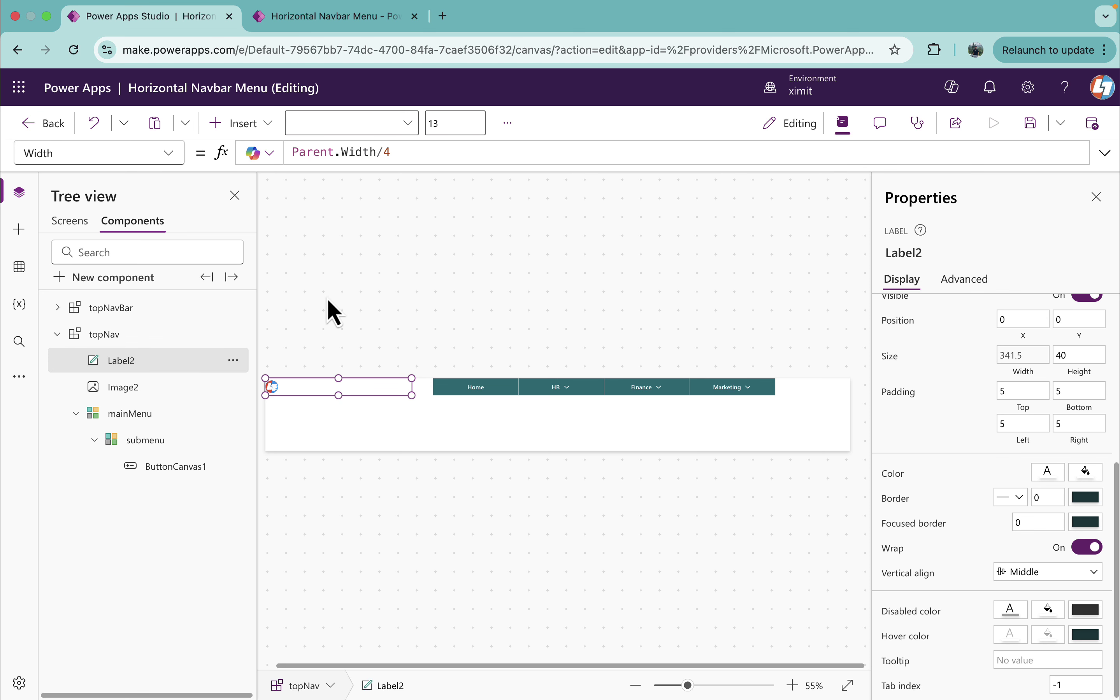
left_click(105, 155)
type("x")
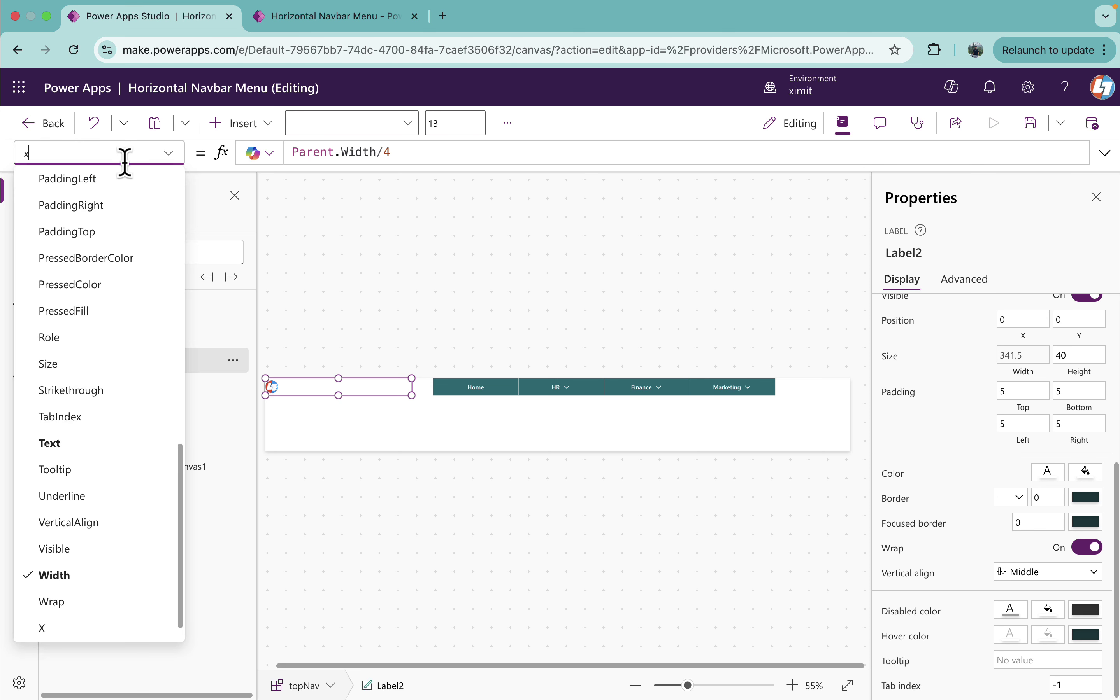
key("Return")
left_click_drag(378, 156, 217, 154)
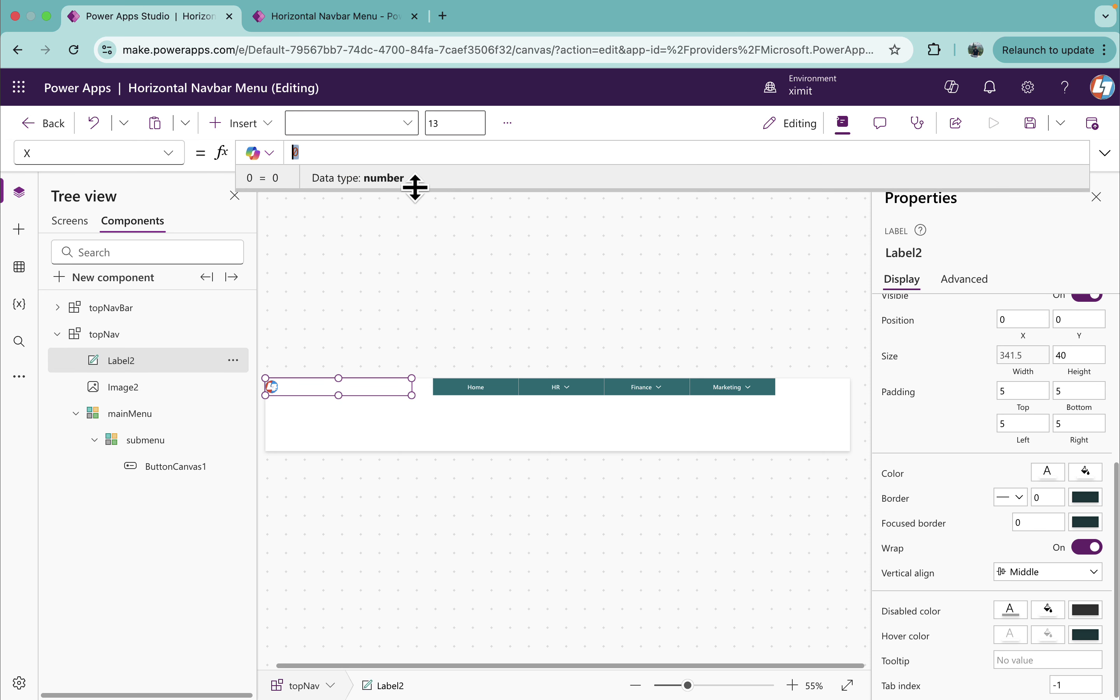
type("Image2")
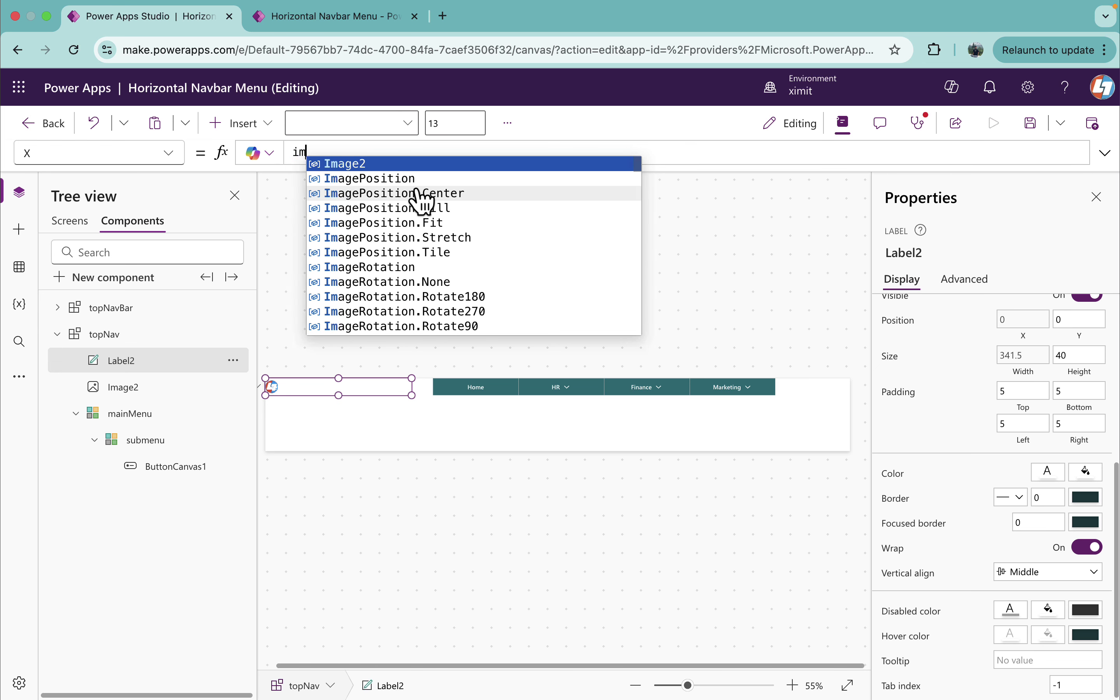
type(".Width")
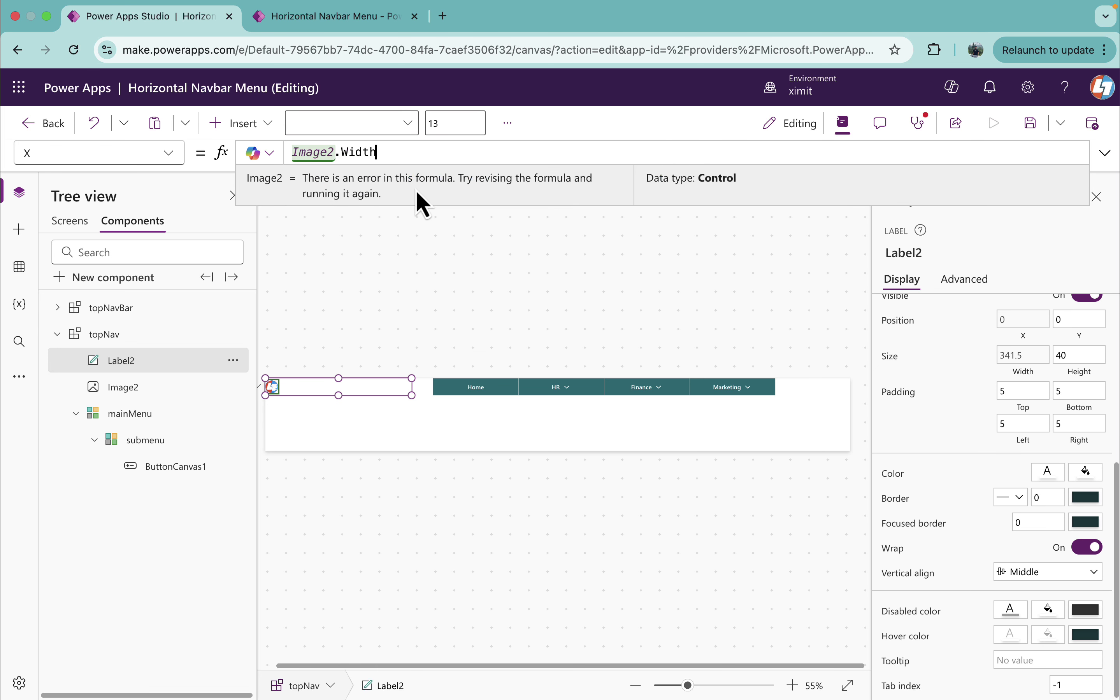
type("+")
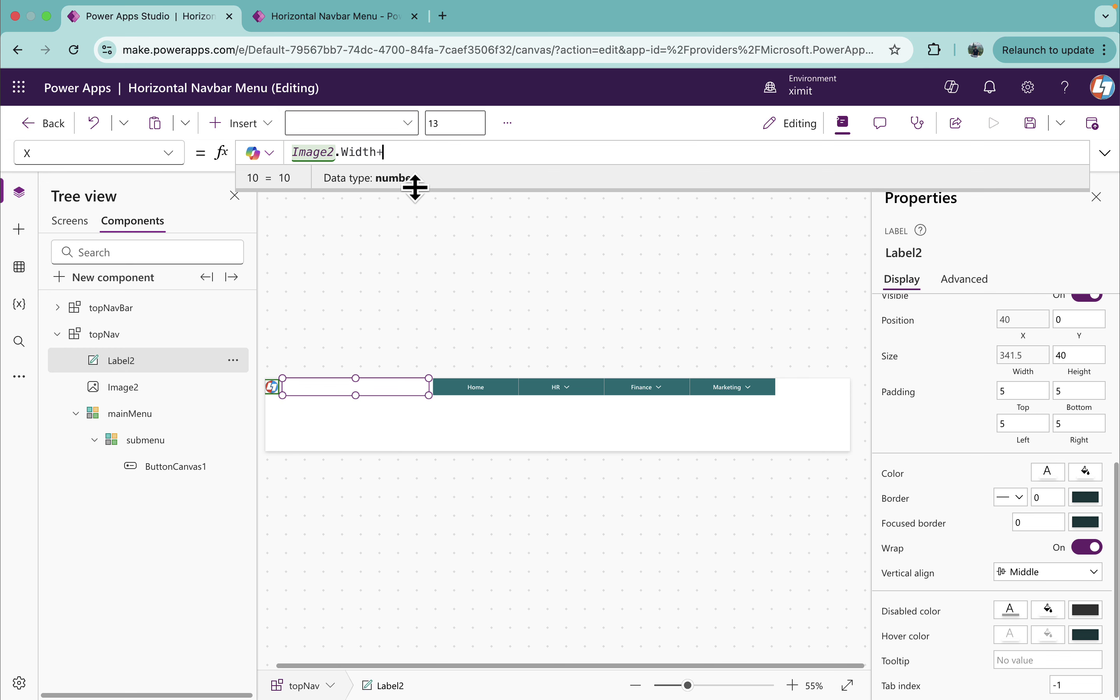
type("1020")
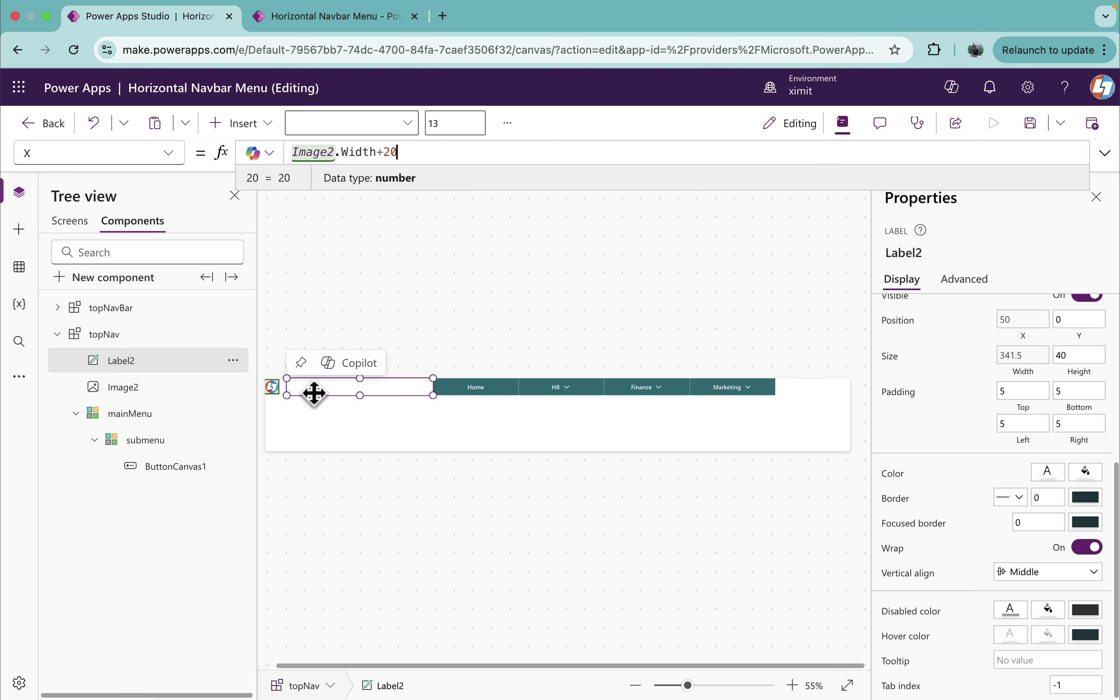
Send the New Heading label backward one level and give it the darkest green theme color as its fill
left_click(234, 362)
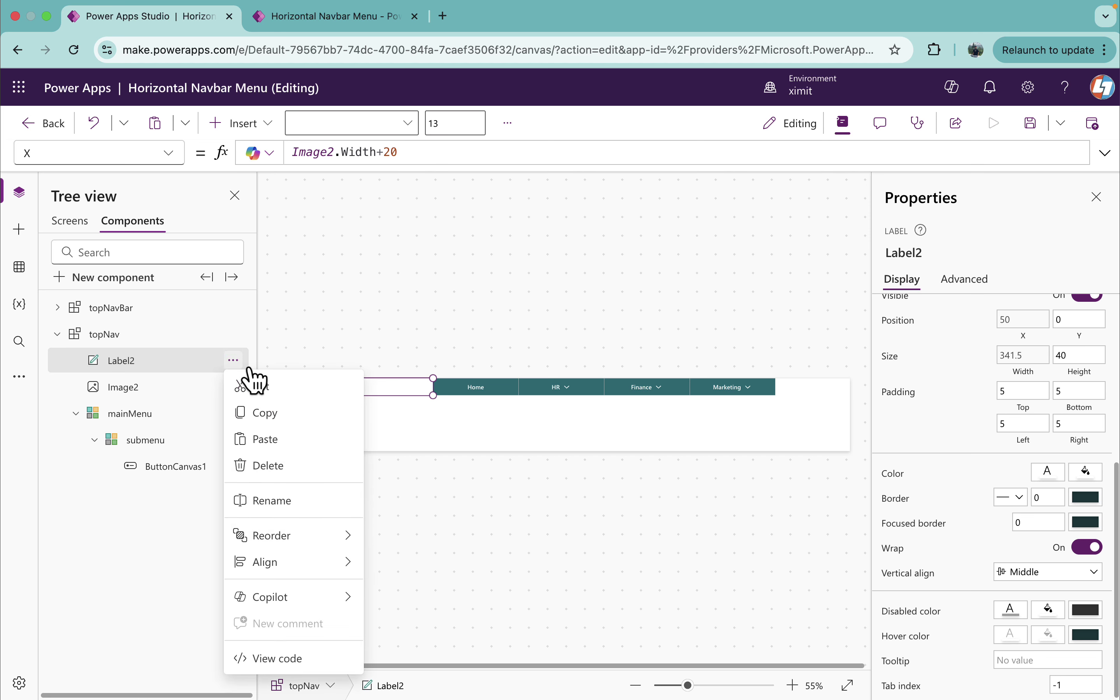
mouse_move(324, 538)
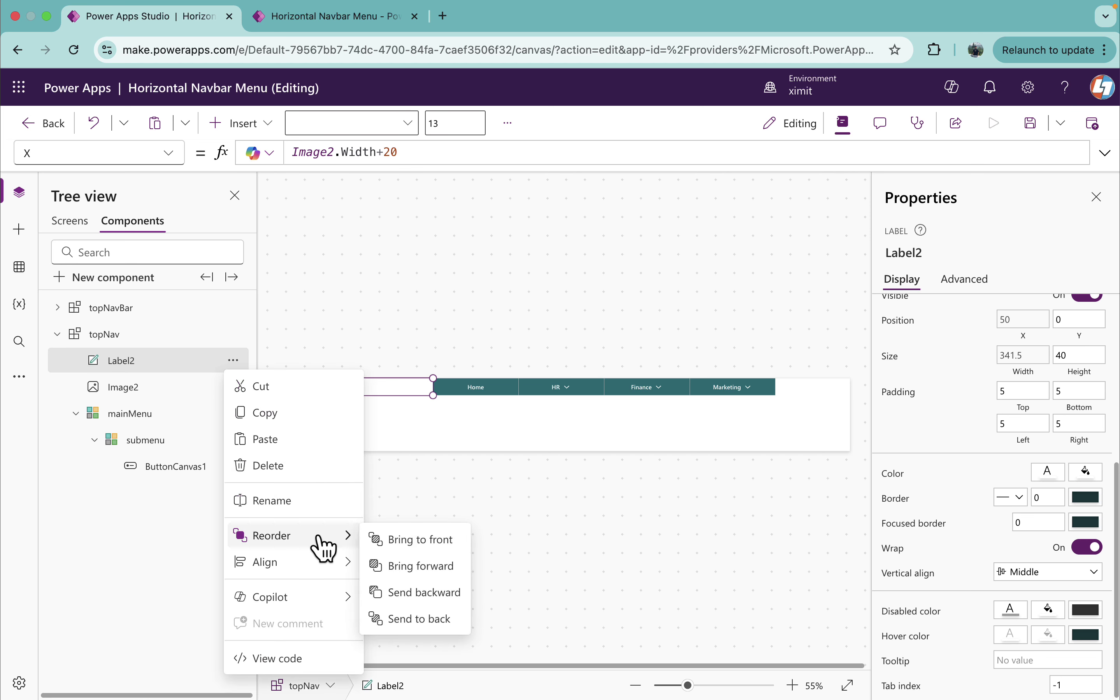
left_click(424, 593)
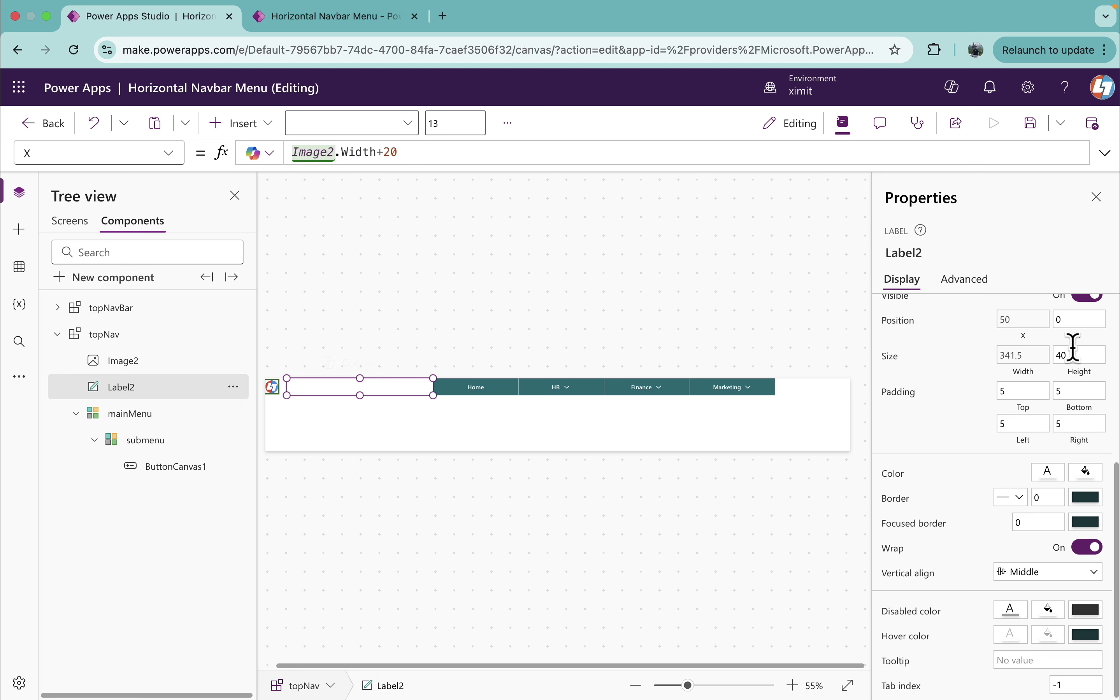
left_click(1086, 472)
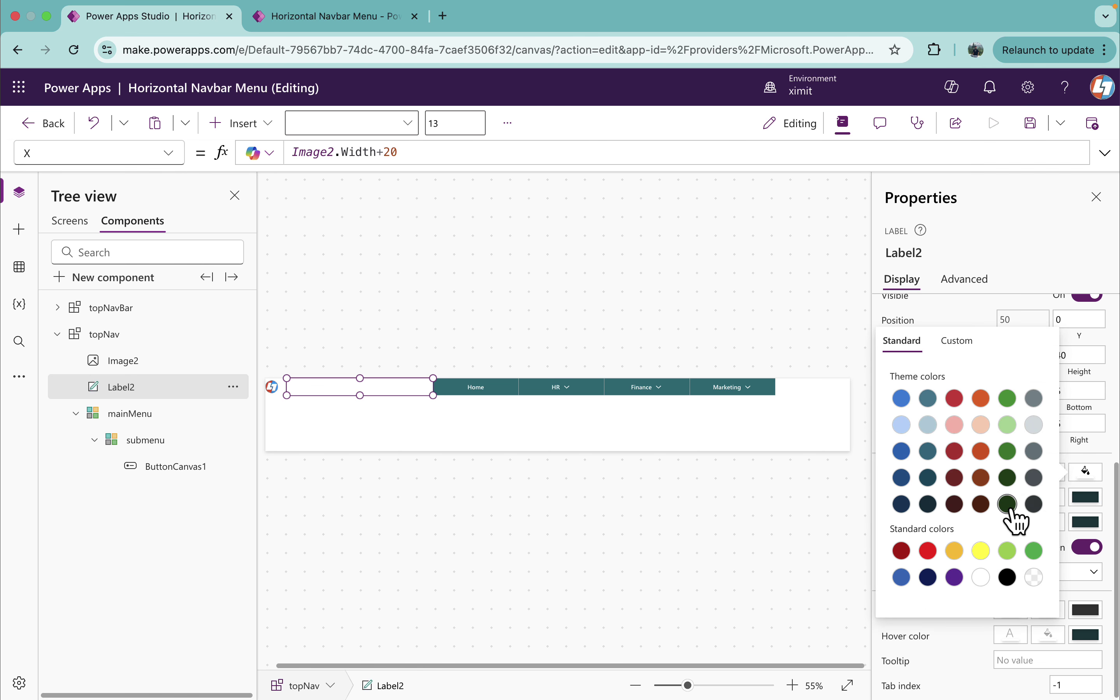
left_click(1008, 506)
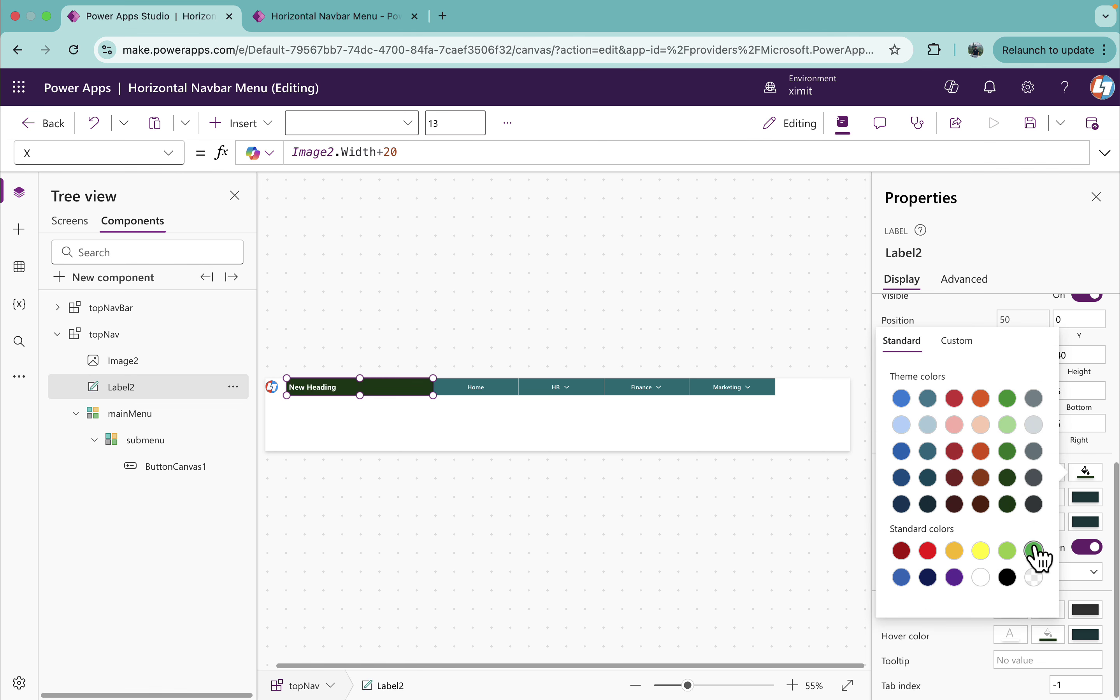
Make the New Heading label's fill transparent
left_click(1034, 579)
left_click(970, 318)
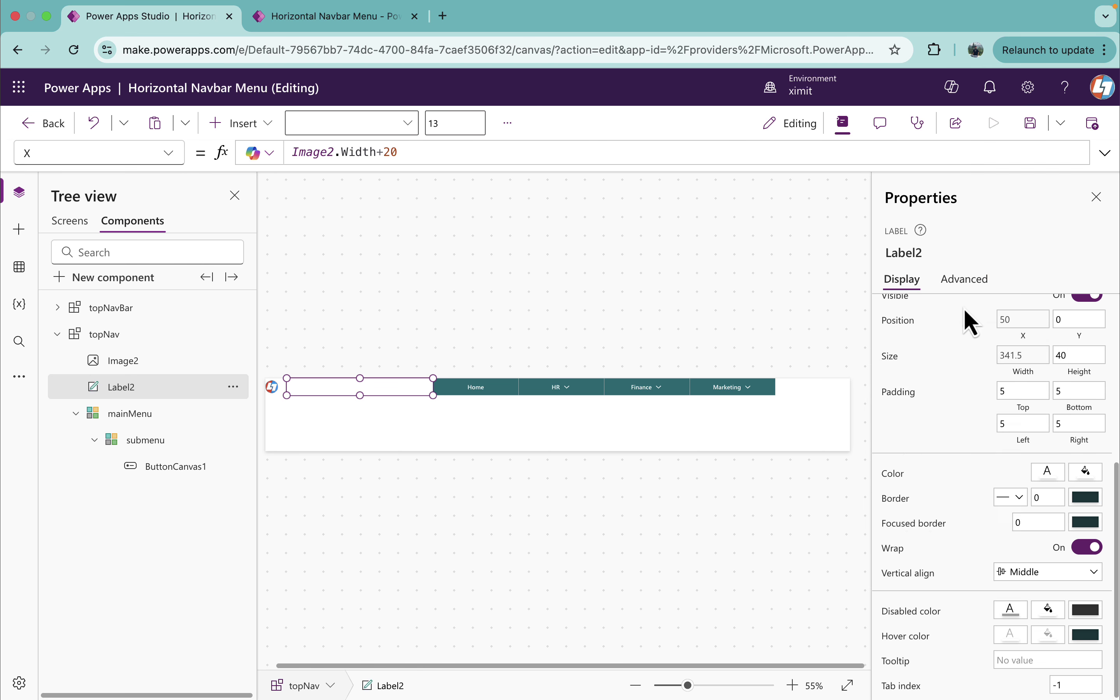
Insert a rectangle into the topNav component and send it to the back
left_click(116, 335)
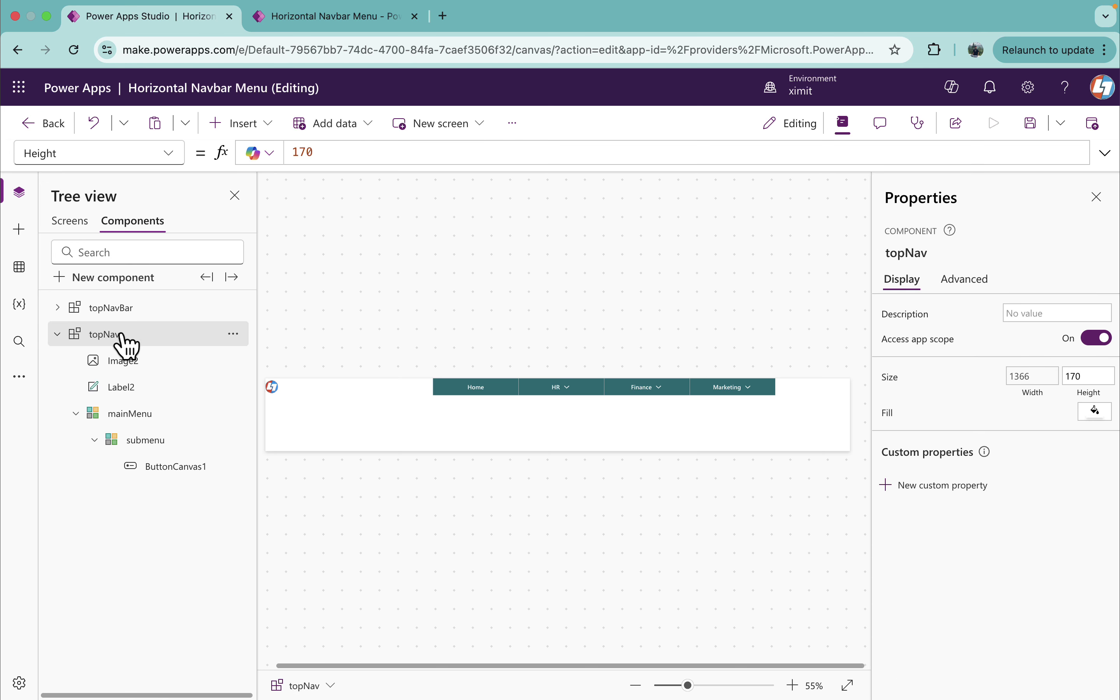
left_click(243, 124)
type("re")
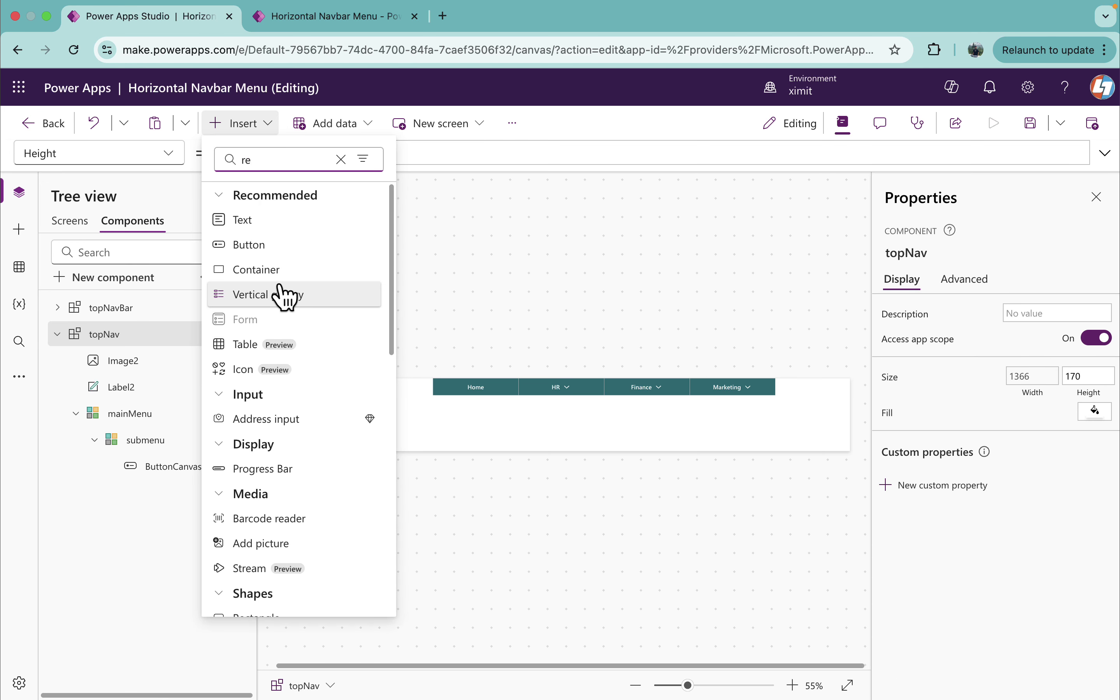
type("c")
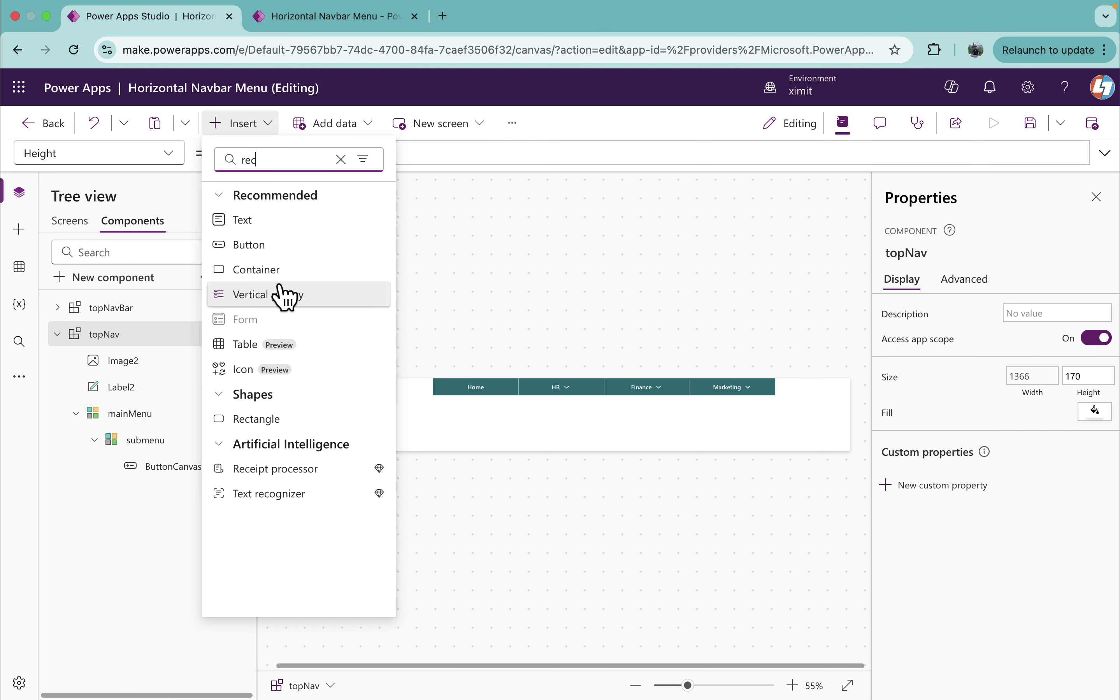
left_click(273, 430)
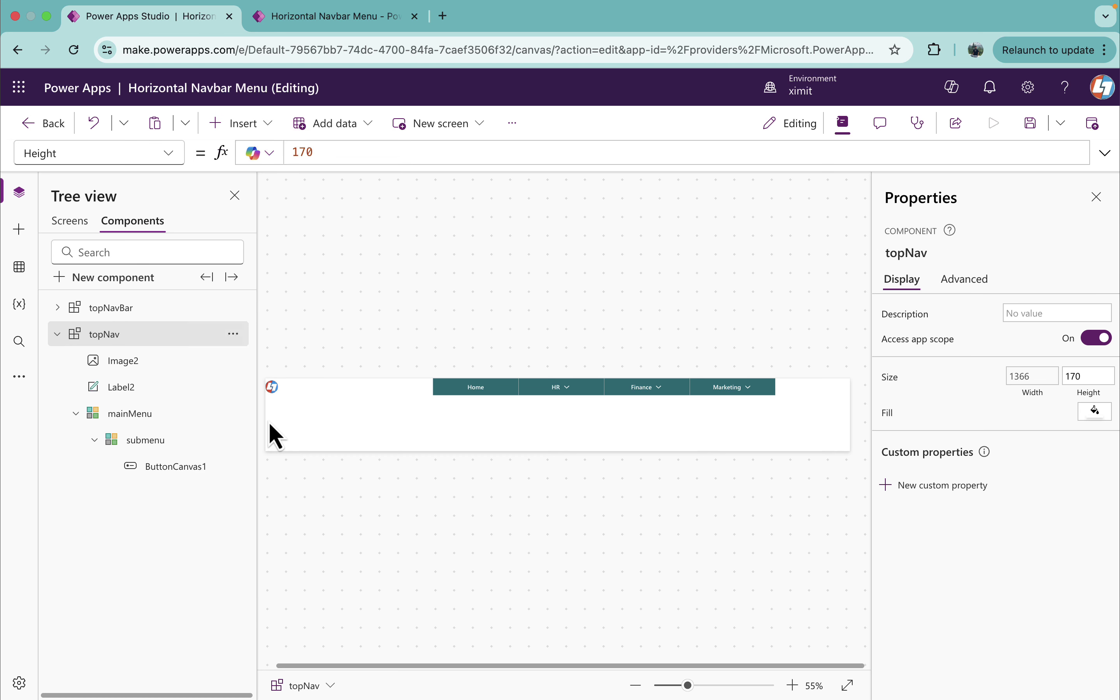
left_click(233, 361)
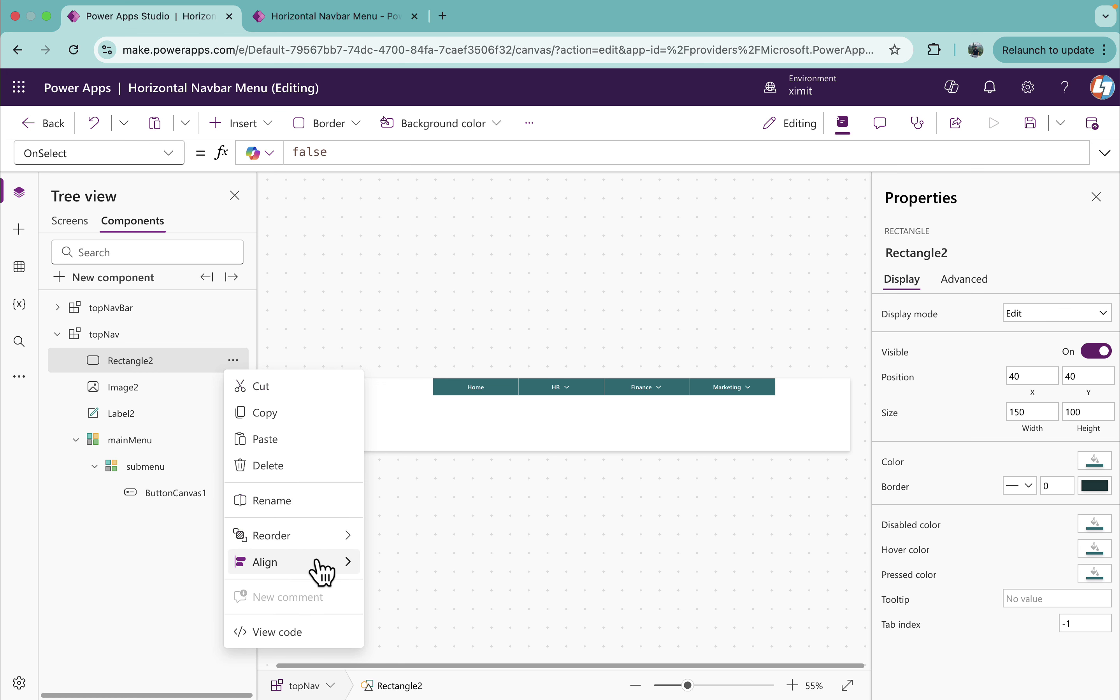
mouse_move(314, 536)
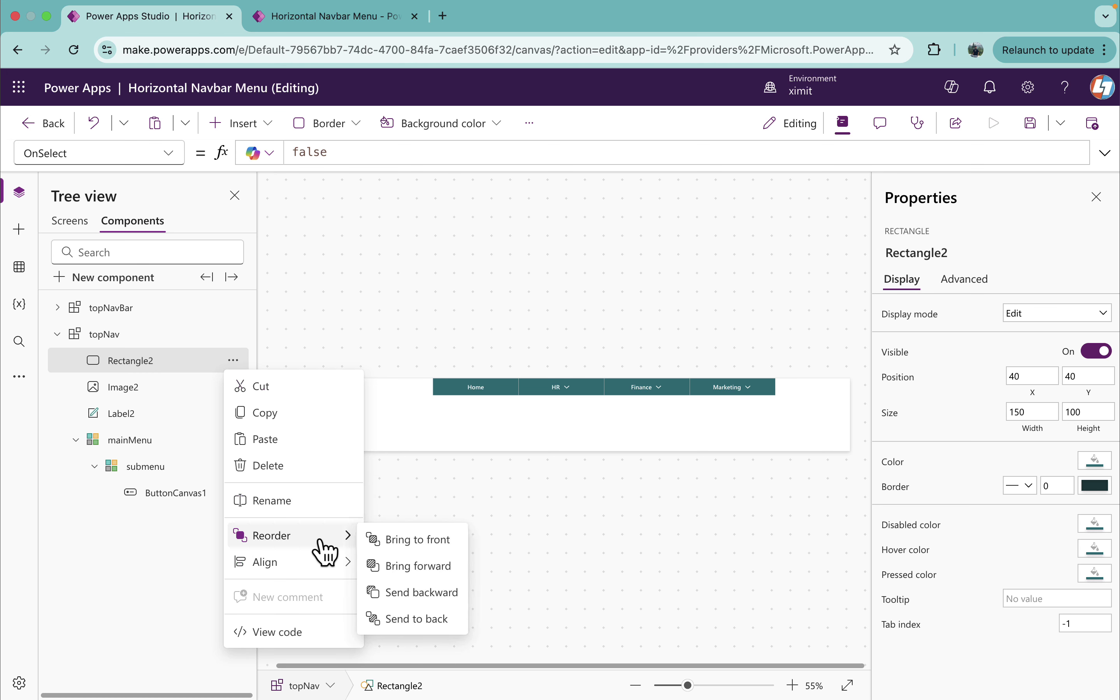
left_click(431, 620)
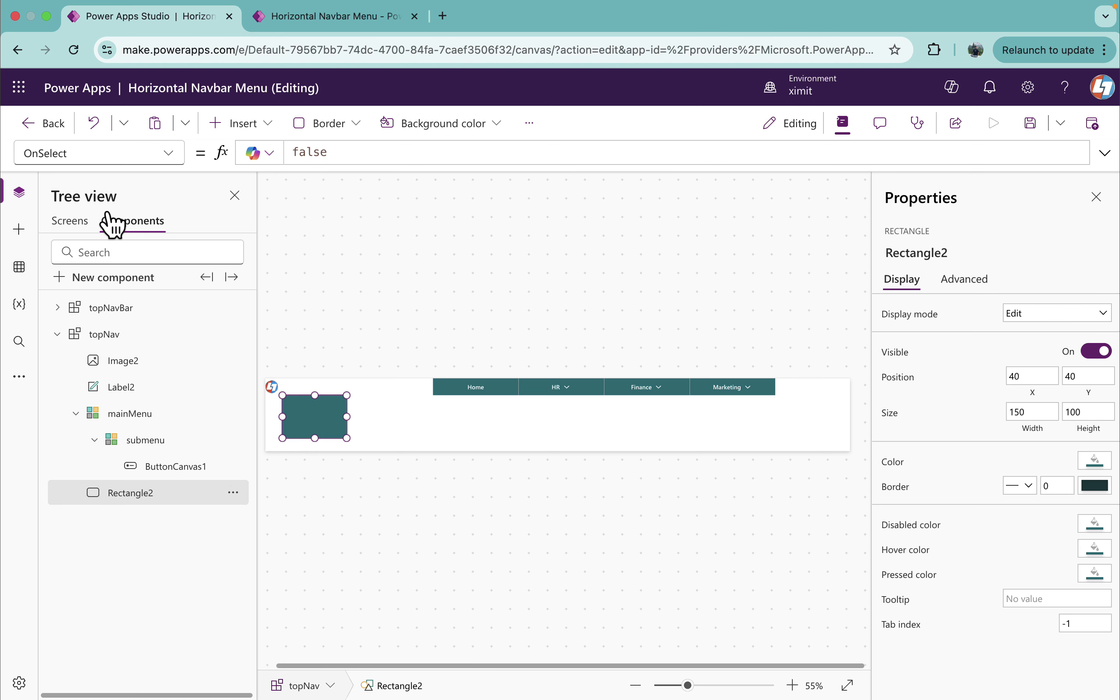
Set the rectangle's Width to the formula Parent.Width
left_click_drag(70, 153, 5, 167)
type("w")
key("Return")
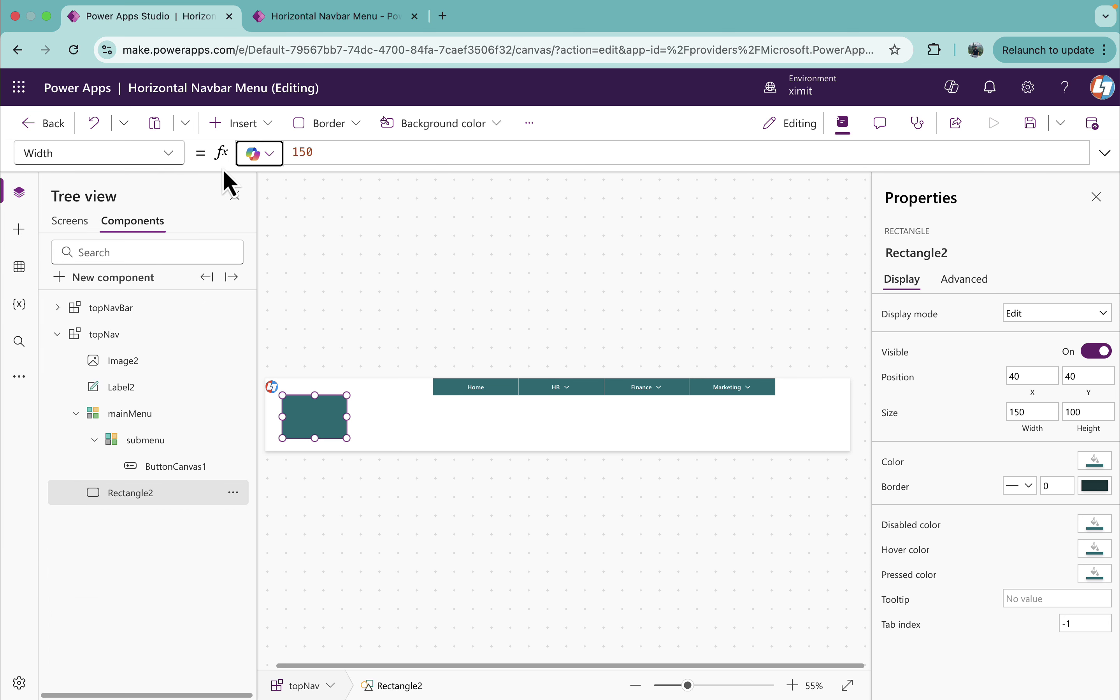
double_click(302, 153)
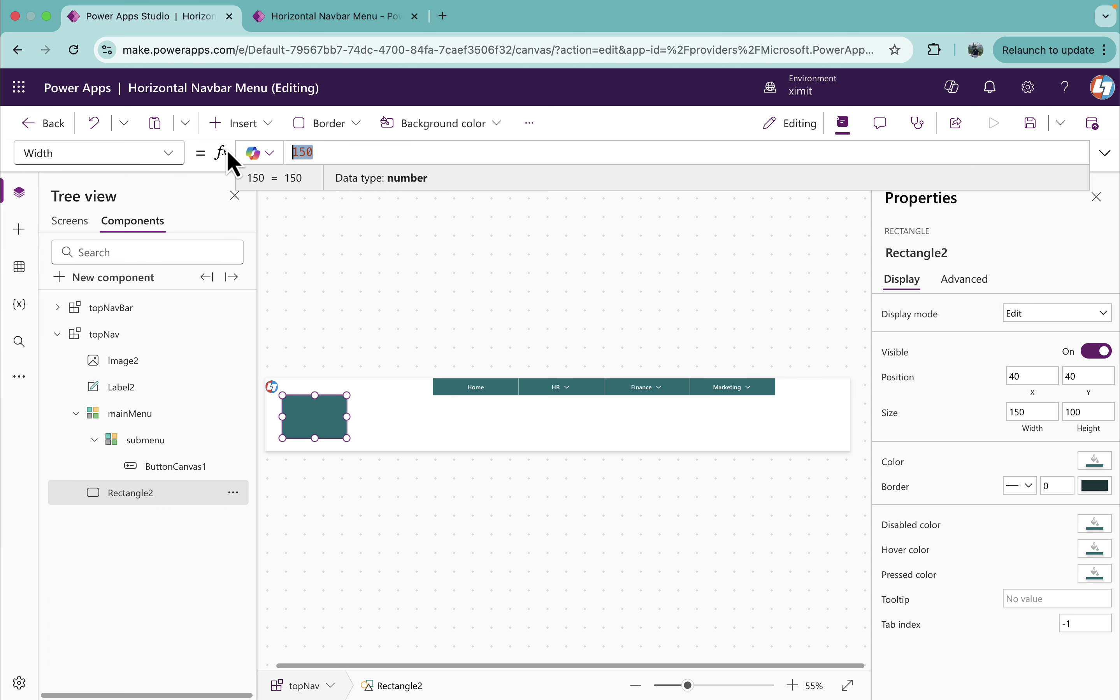
type("p")
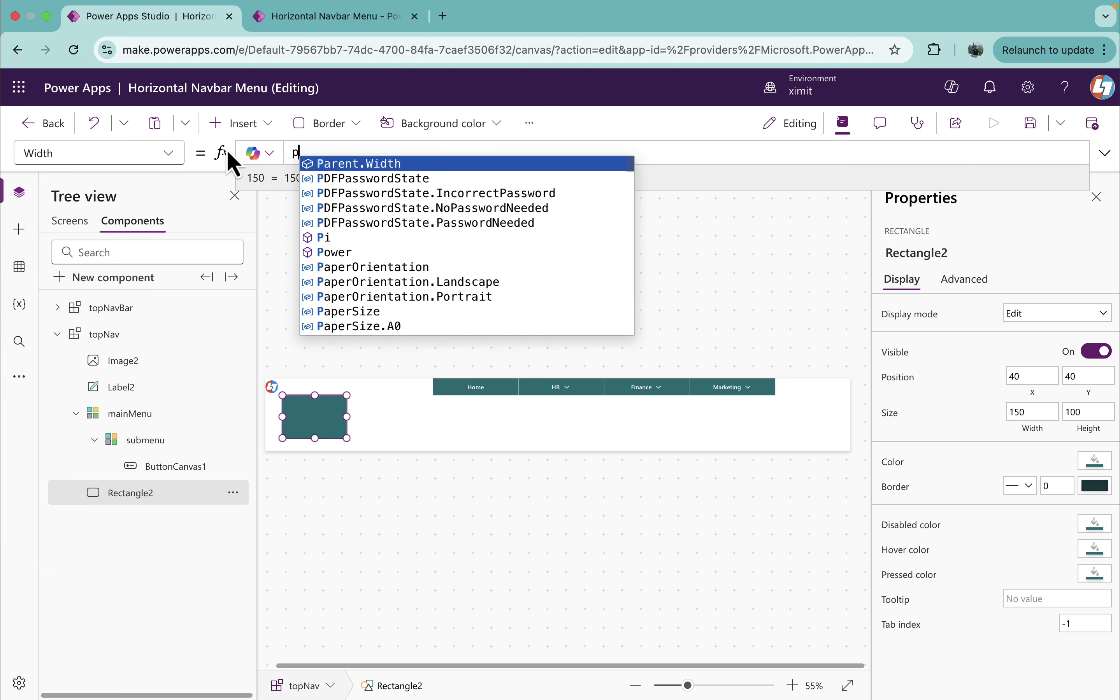
key("Tab")
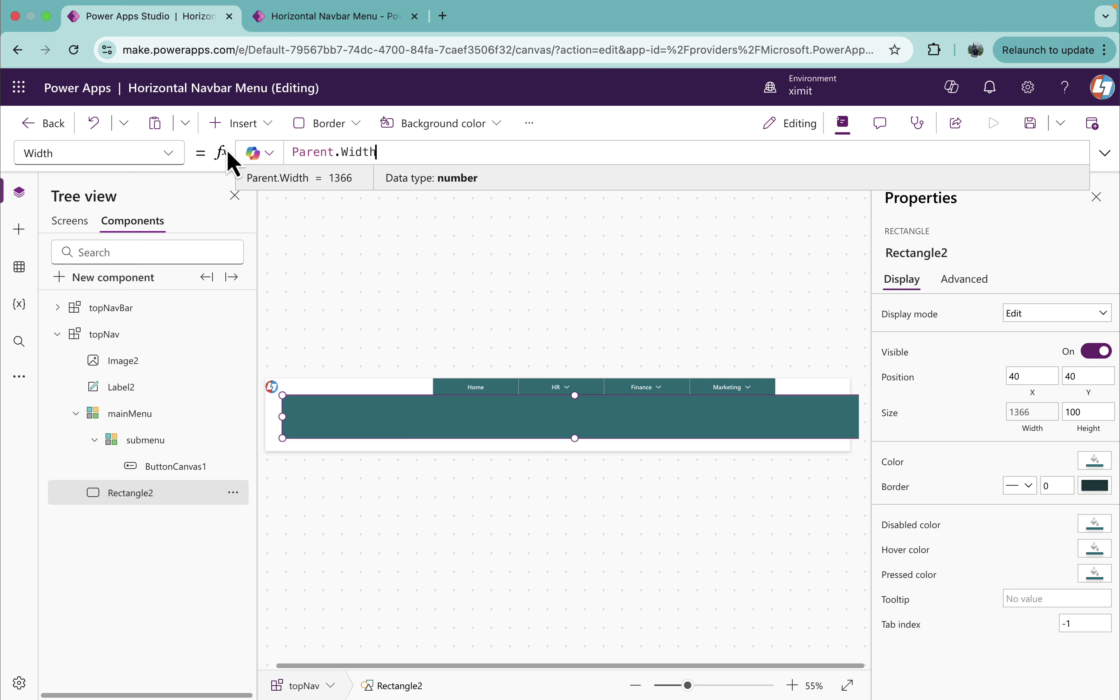
Set the rectangle's X and Y positions to 0
left_click_drag(153, 154, 7, 162)
type("x")
key("Return")
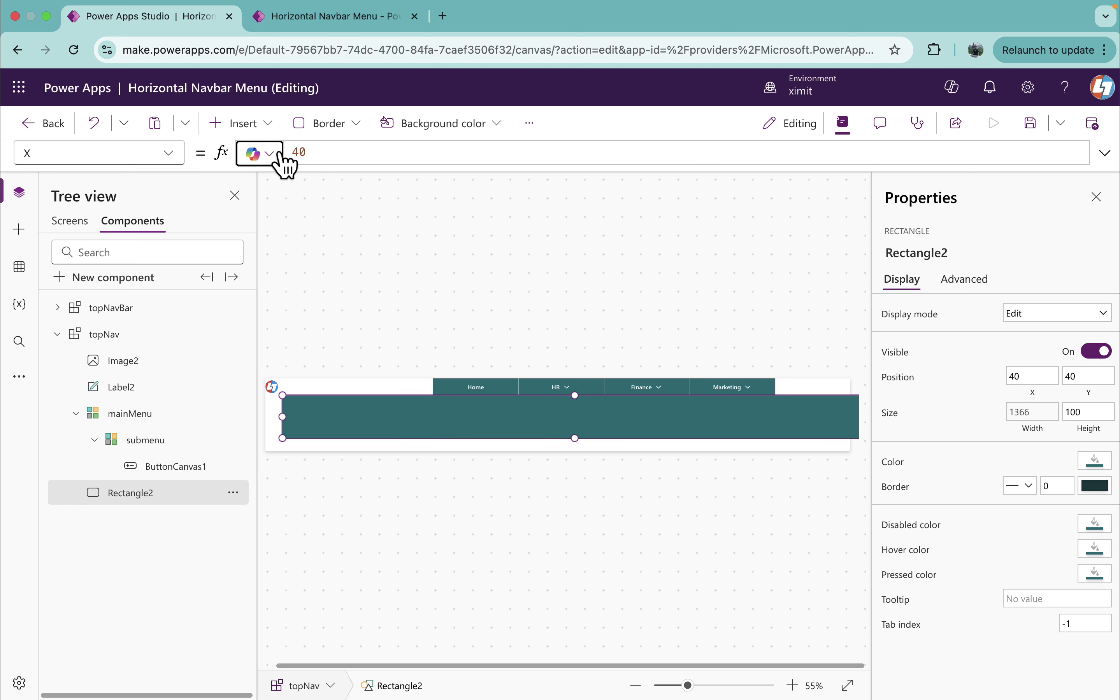
left_click(340, 147)
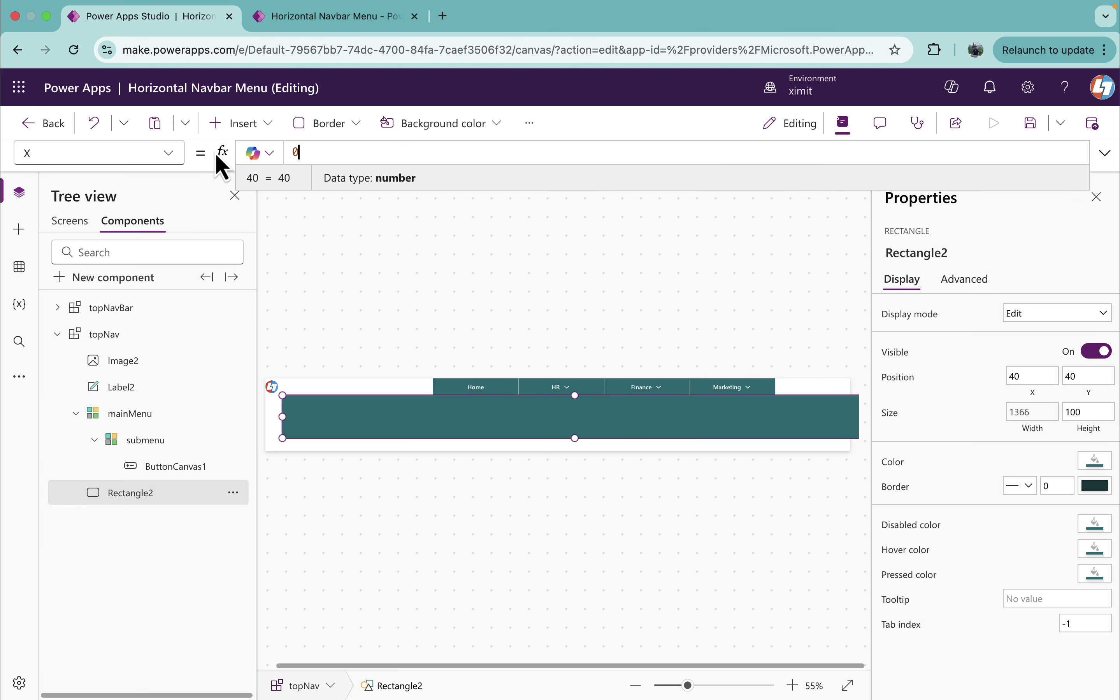
left_click_drag(88, 155, 5, 149)
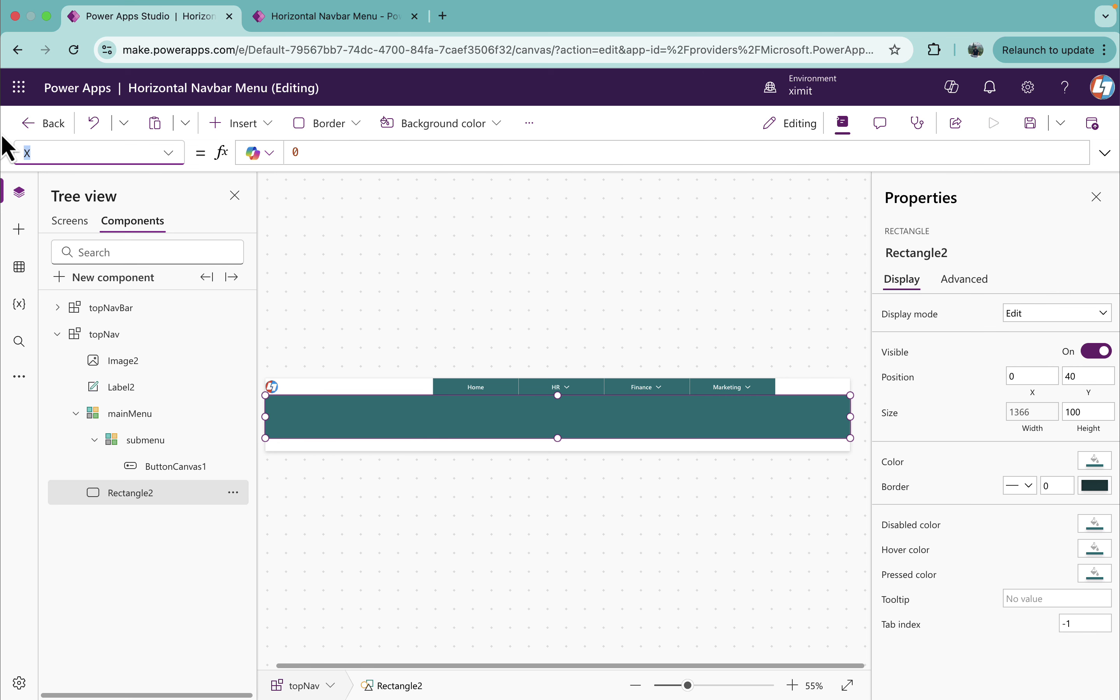
type("y")
key("Return")
left_click(330, 154)
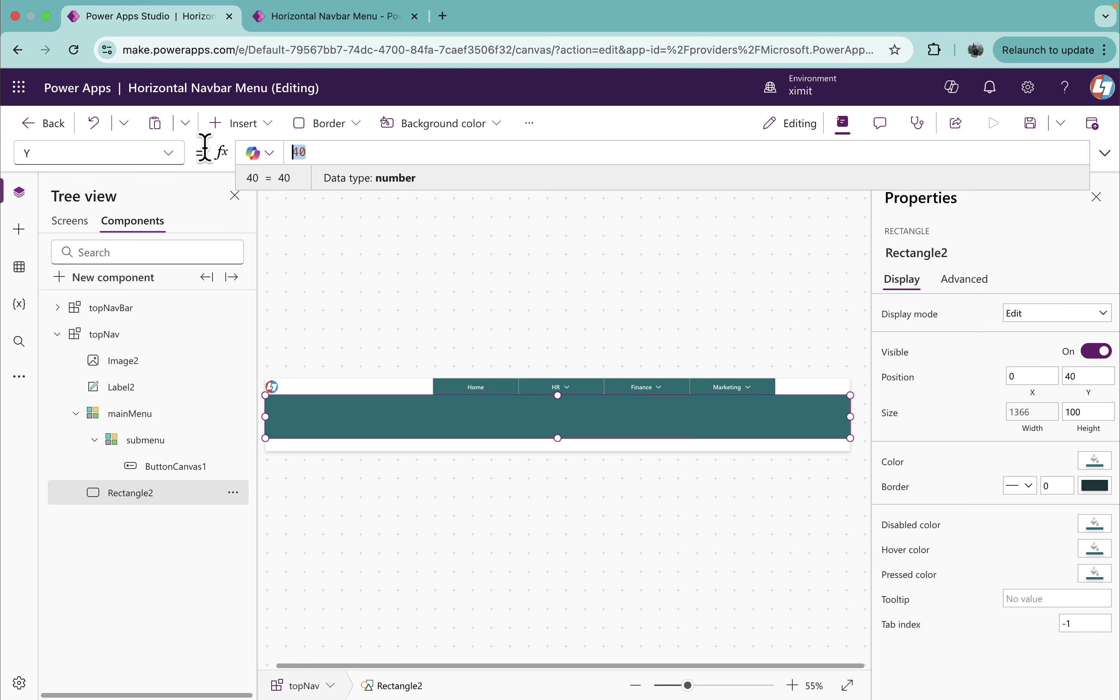
Set the rectangle's Height to 40 and save the app
left_click_drag(170, 156, 2, 156)
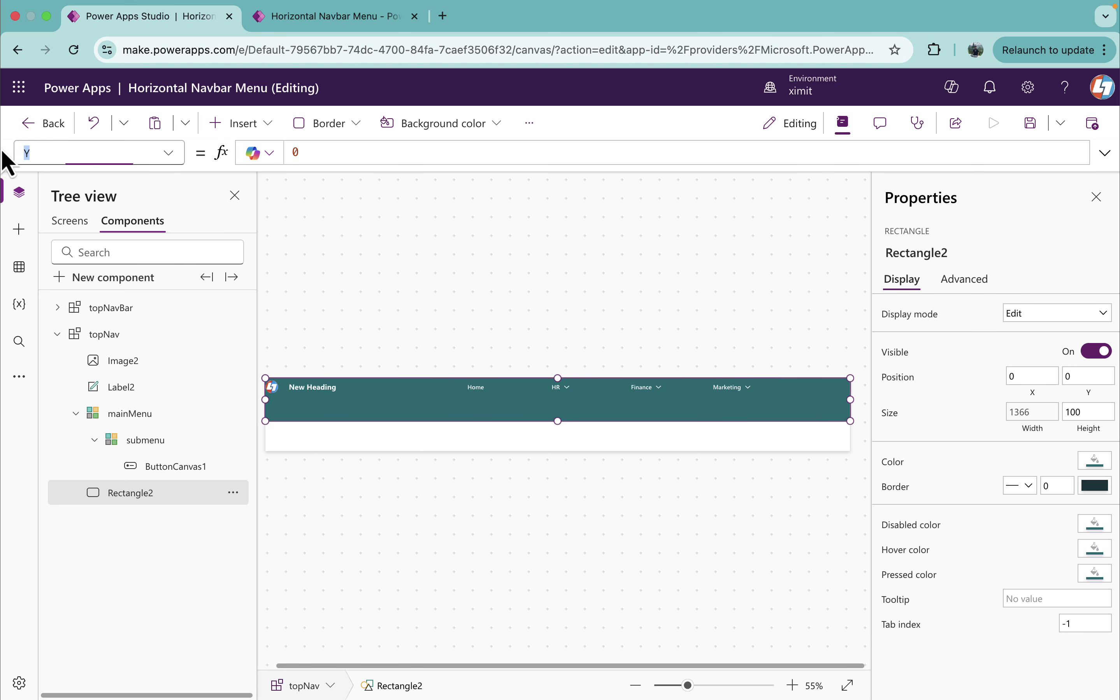
type("he")
key("Return")
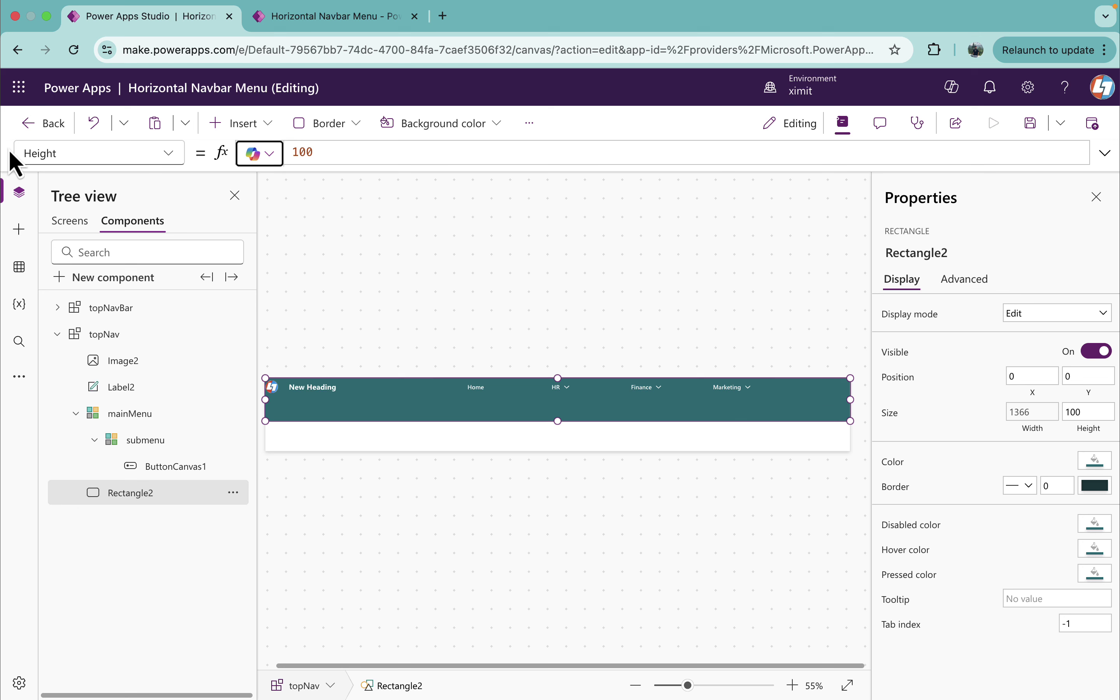
left_click(353, 154)
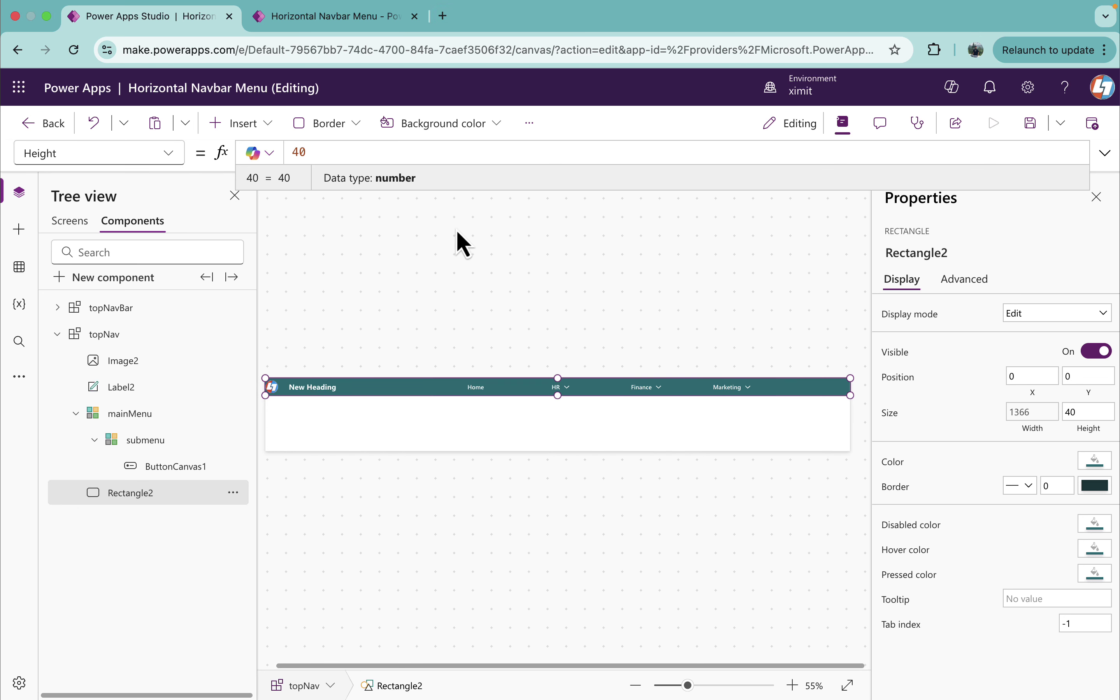
key("super+s")
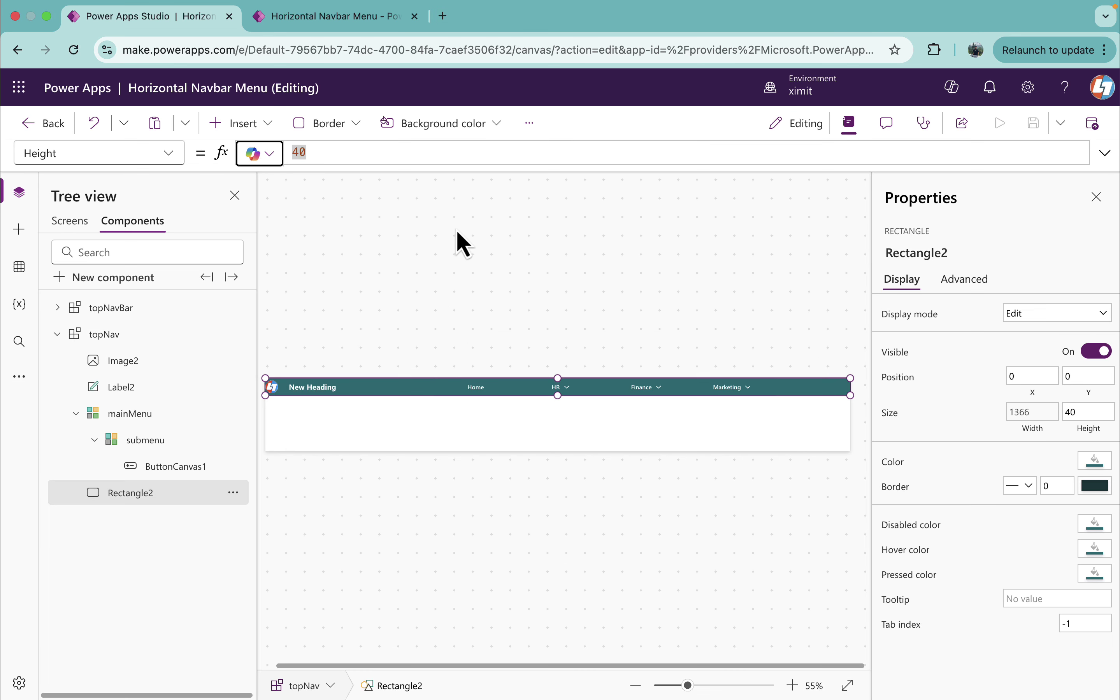
Test the navbar by expanding and collapsing the HR, Finance and Marketing submenus on the canvas
left_click(570, 393, "alt")
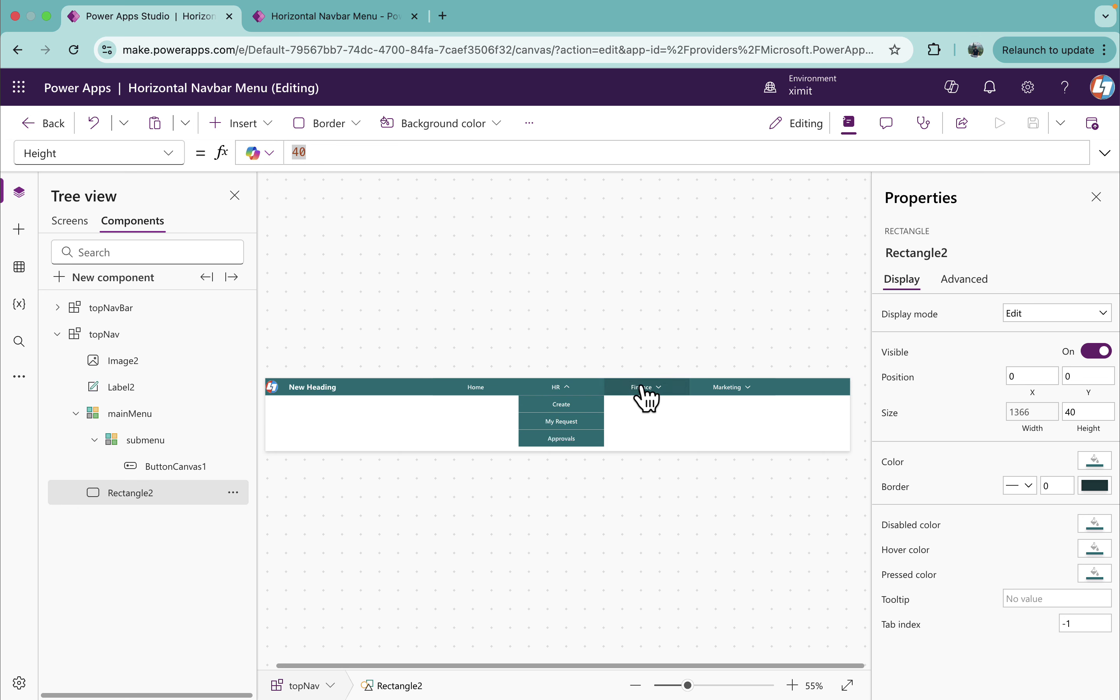
left_click(658, 390, "alt")
left_click(730, 390, "alt")
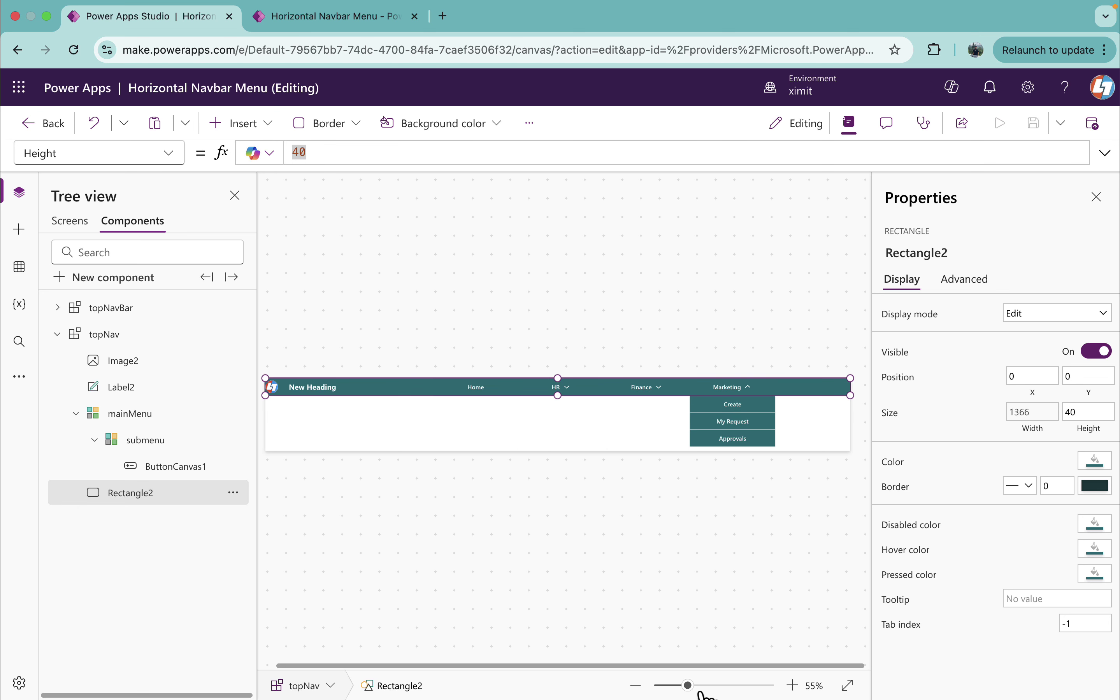
left_click_drag(689, 686, 710, 686)
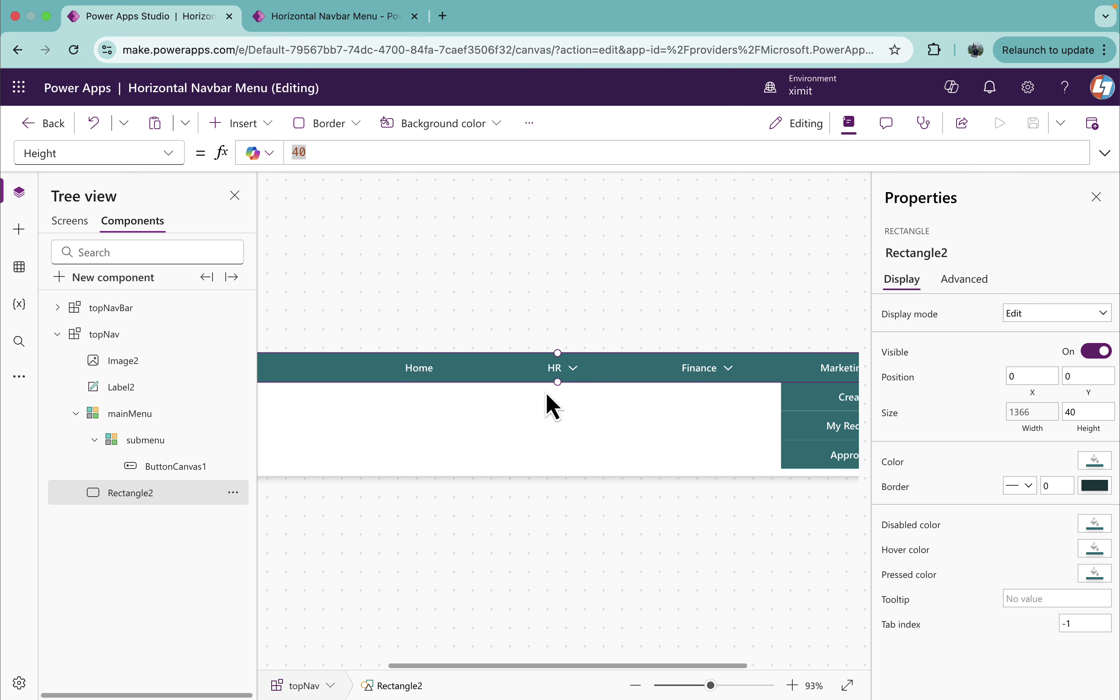
left_click(572, 371, "alt")
left_click(572, 370, "alt")
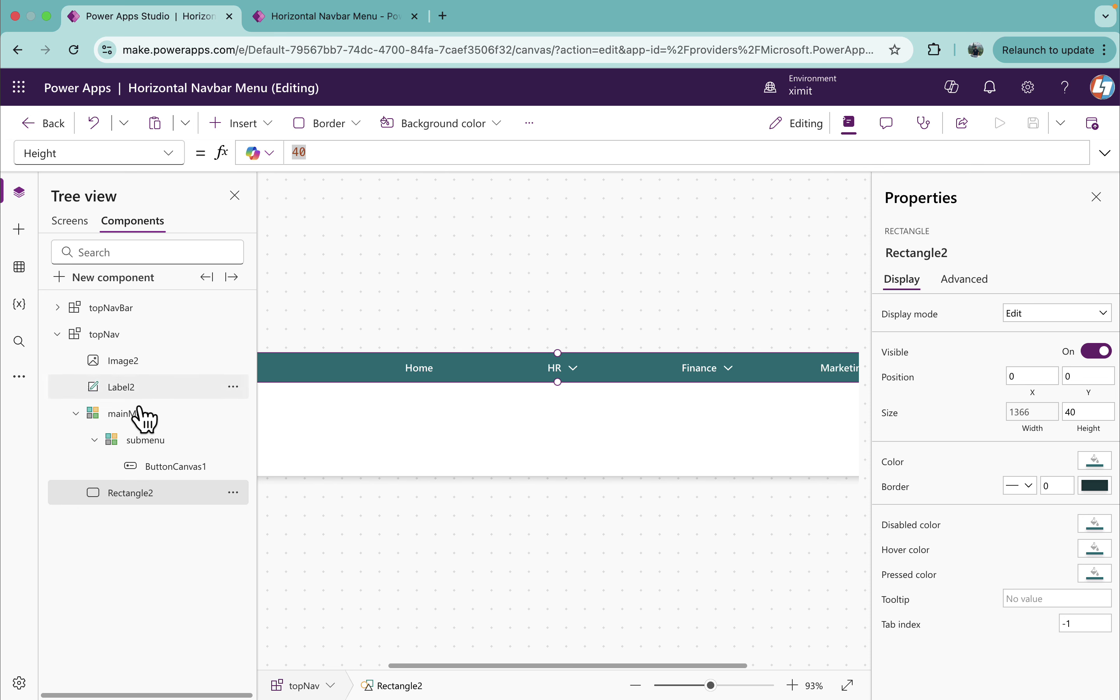
Insert a vertical line icon into the mainMenu gallery
left_click(116, 414)
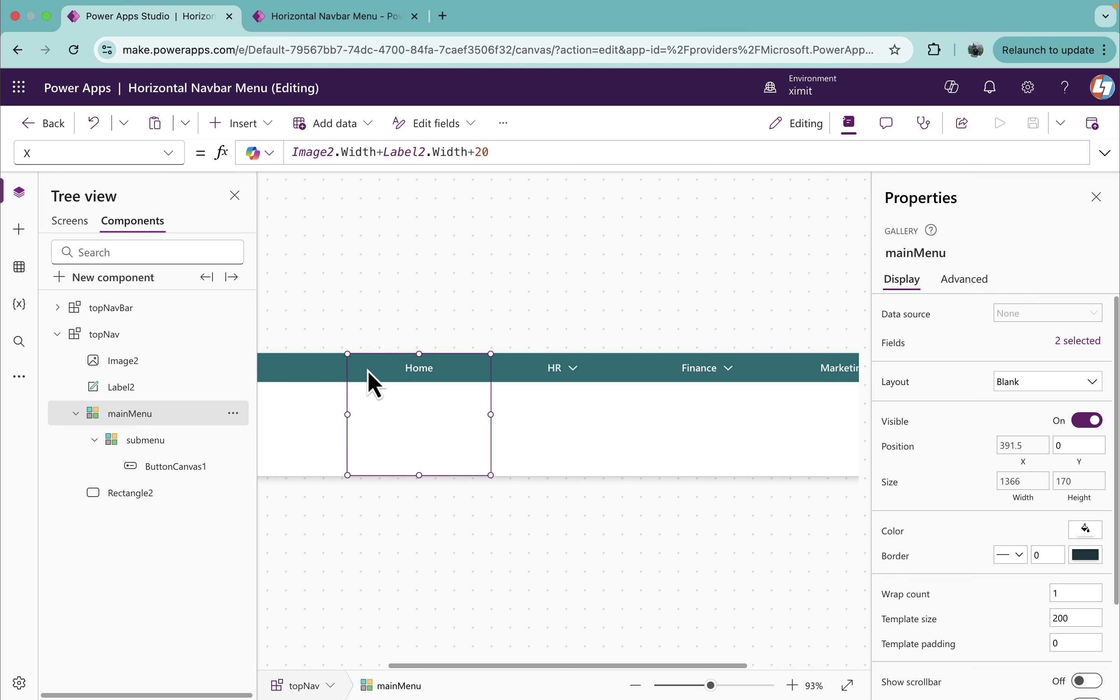
left_click(262, 129)
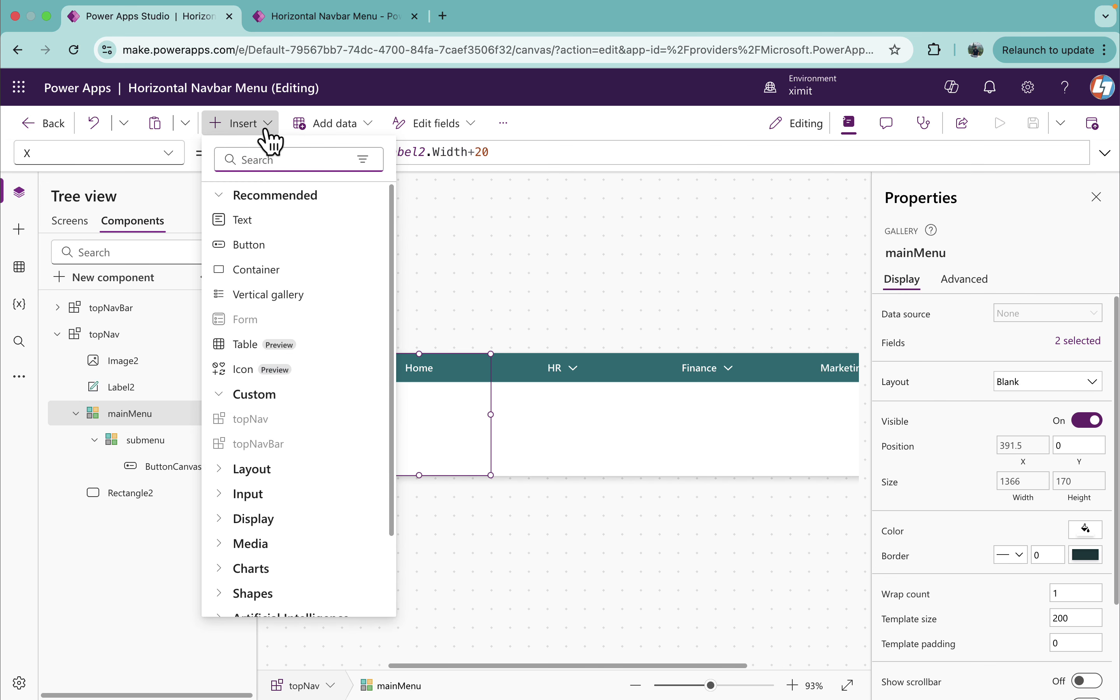
type("lin")
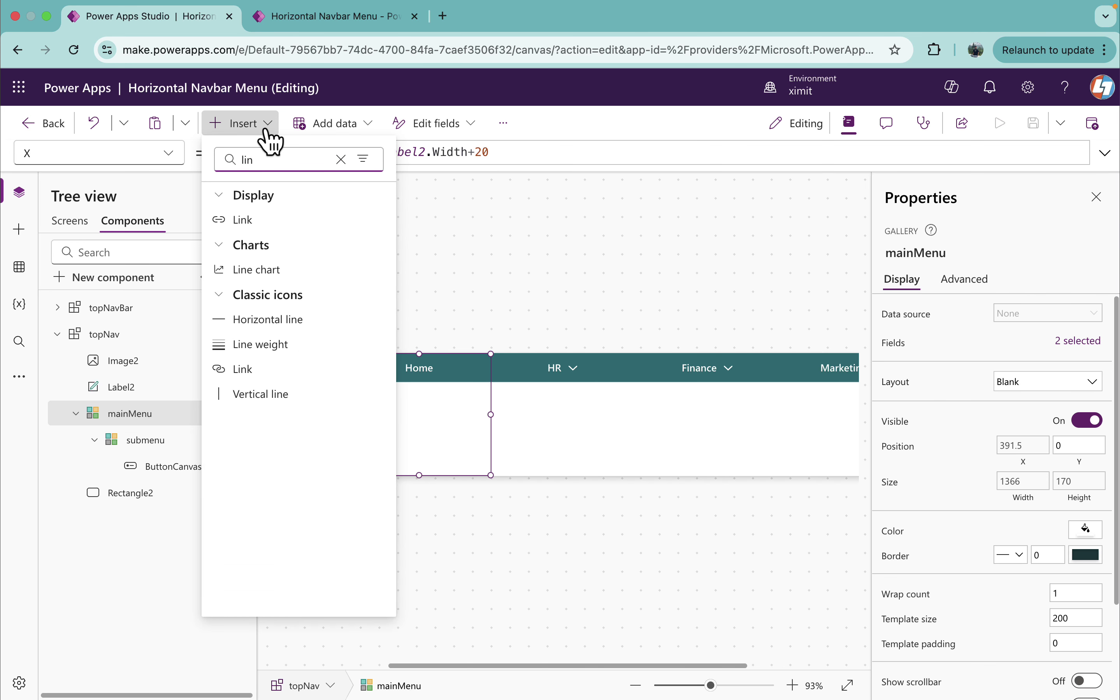
left_click(287, 402)
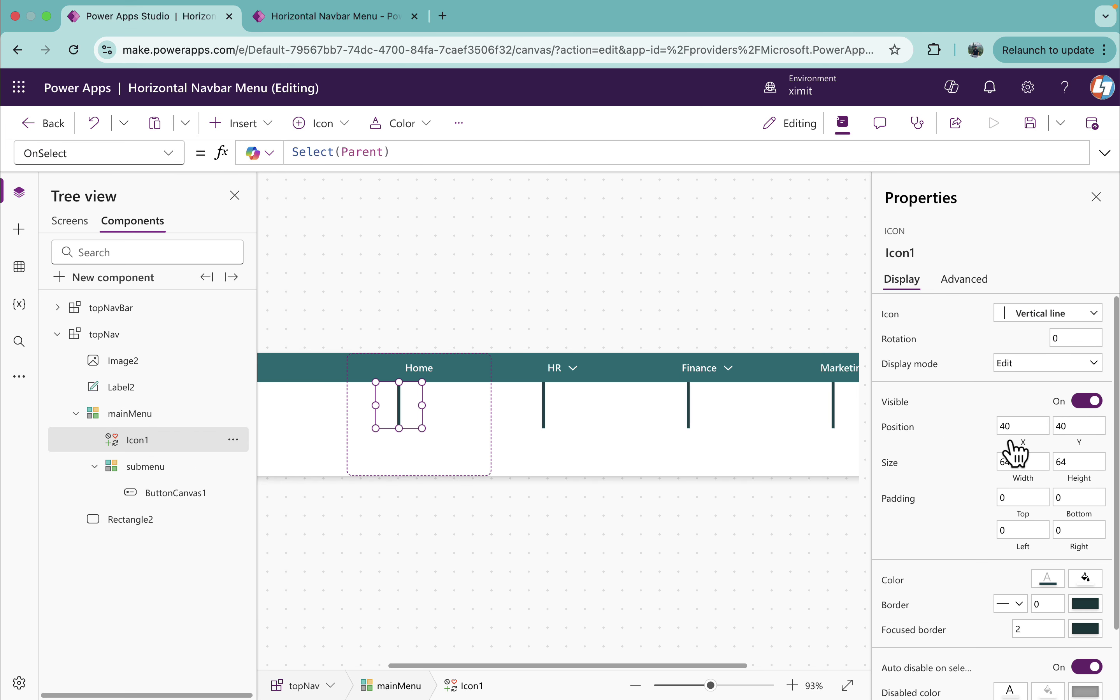
Set the vertical line's color to white in place of its theme color formula
left_click(1048, 581)
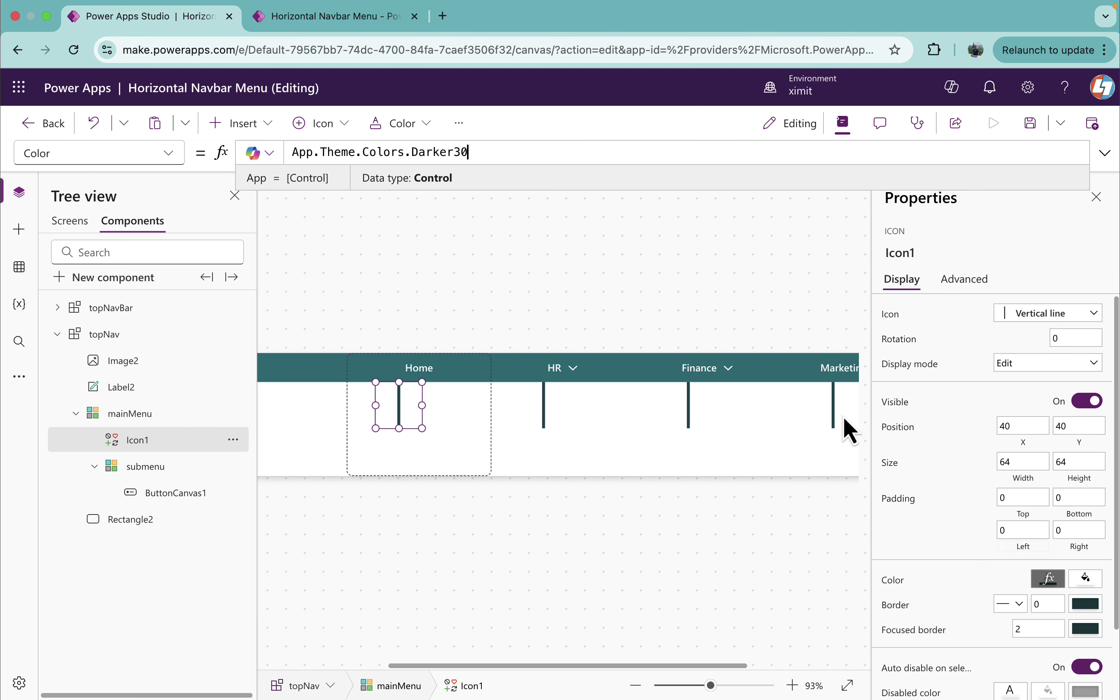
key("BackSpace")
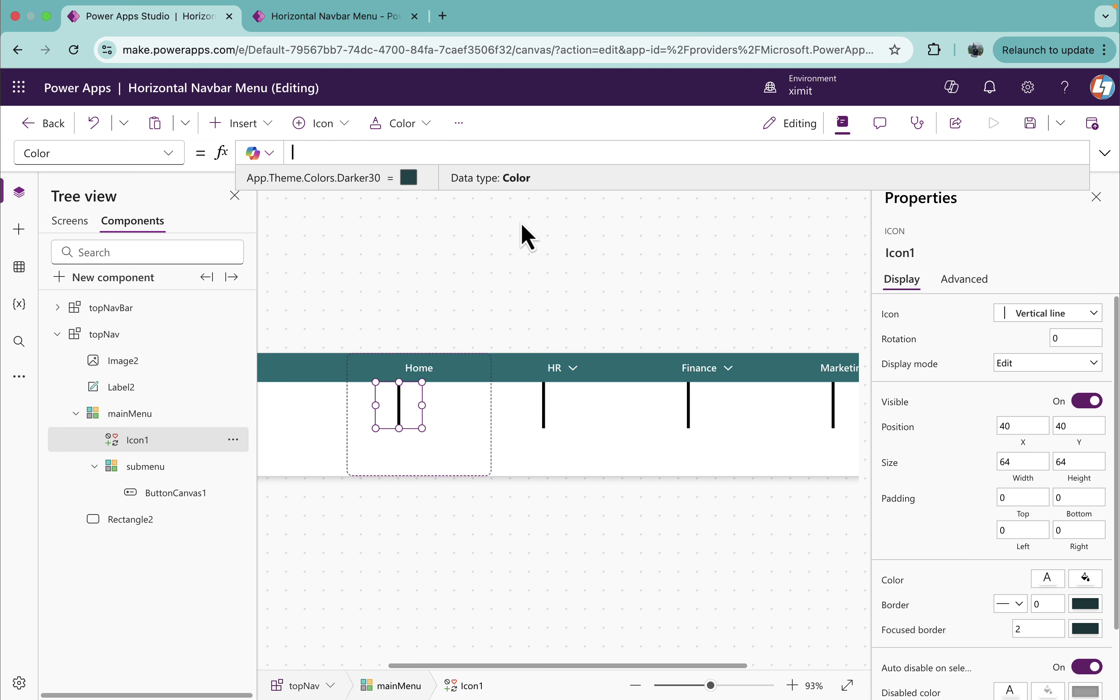
left_click(1058, 581)
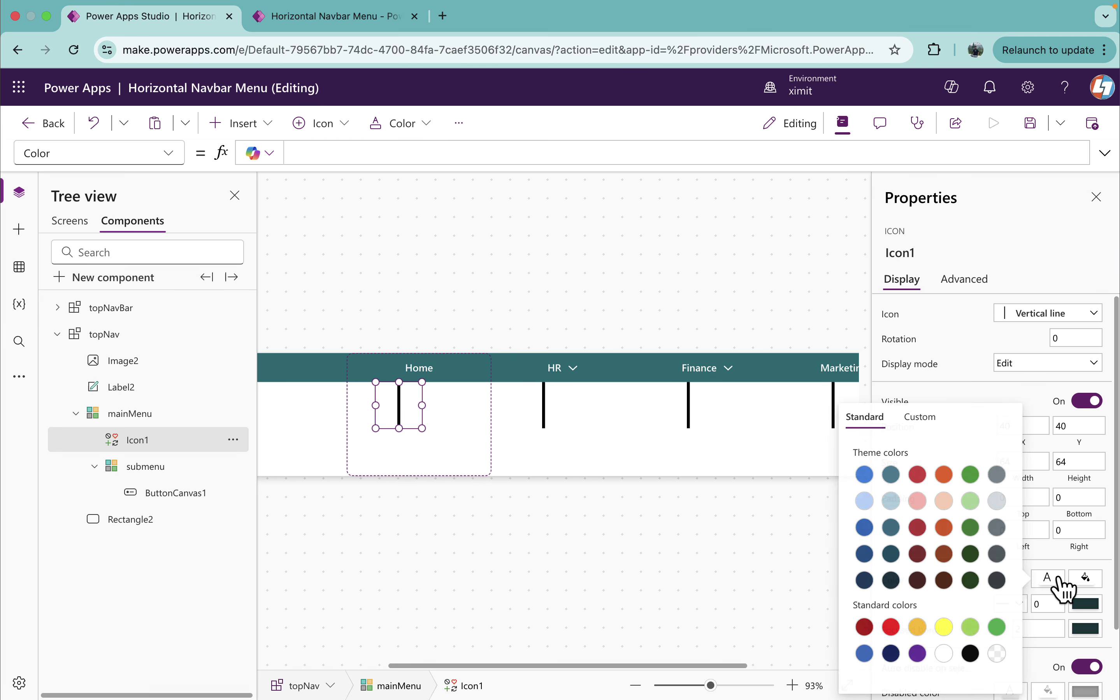
left_click(943, 654)
left_click(1086, 585)
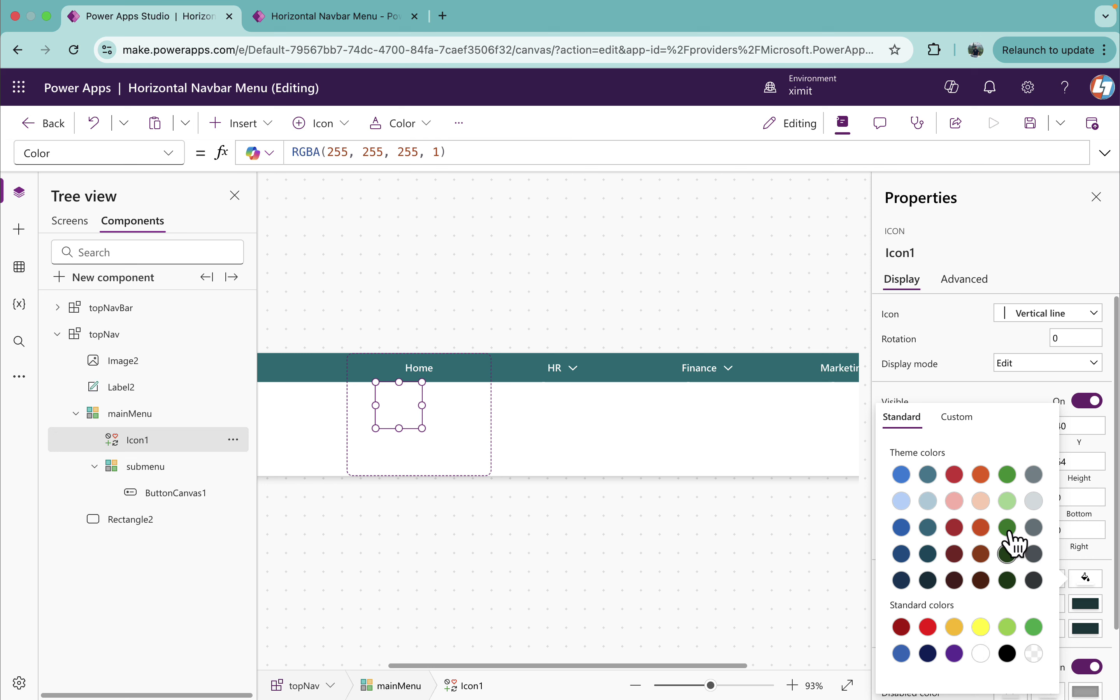
left_click(981, 393)
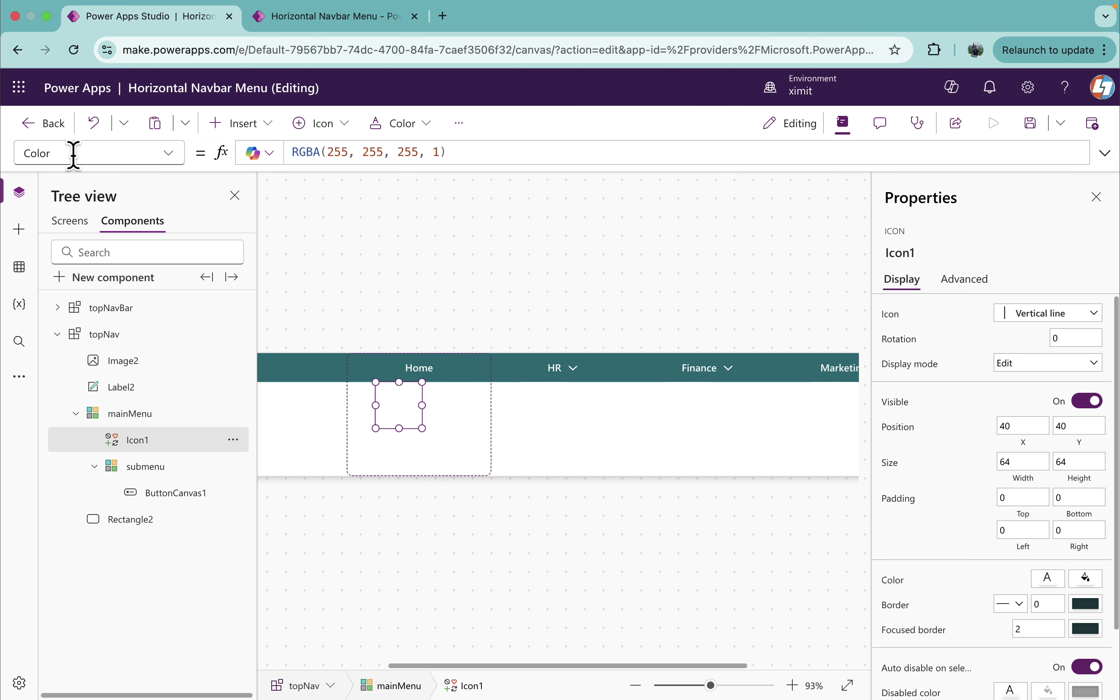
Set the vertical line's X position to 0
left_click_drag(75, 156, 5, 165)
type("x")
key("Return")
left_click_drag(343, 159, 217, 158)
type("0")
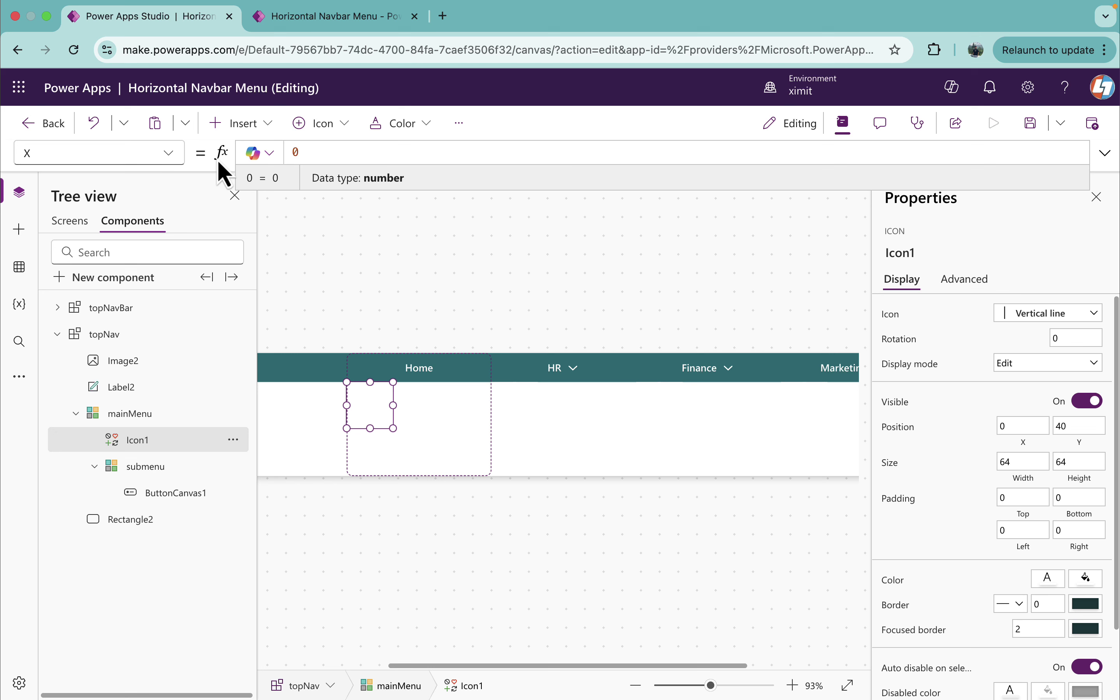
Set the vertical line's Y position to 0
left_click_drag(93, 156, 2, 161)
type("y")
key("Return")
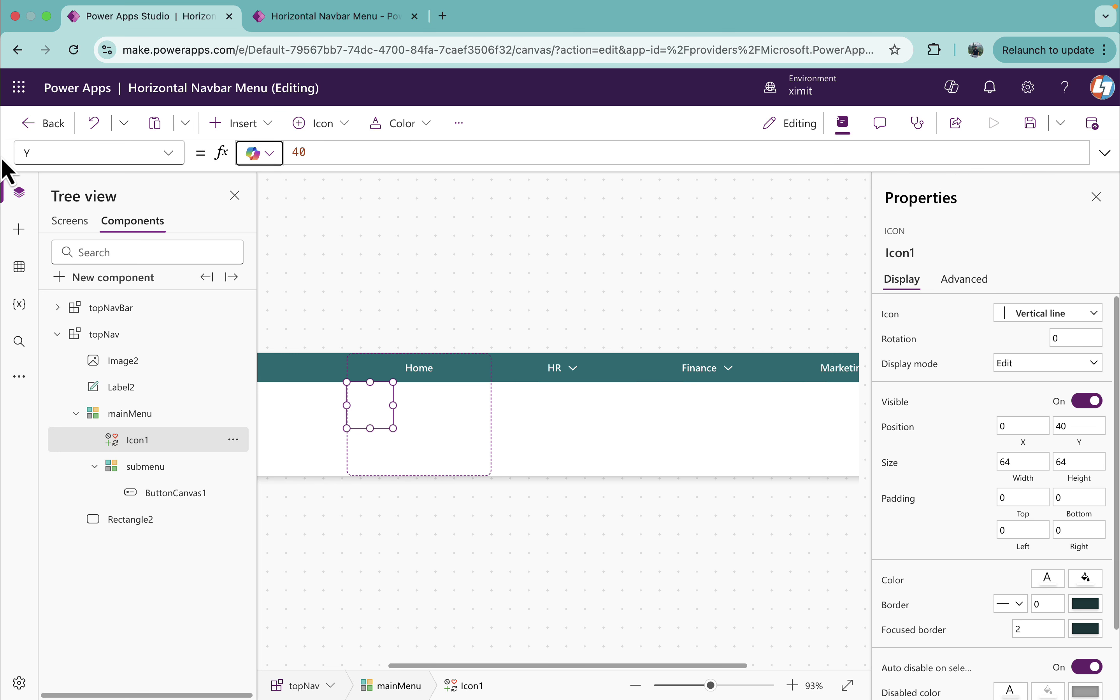
left_click_drag(299, 154, 223, 151)
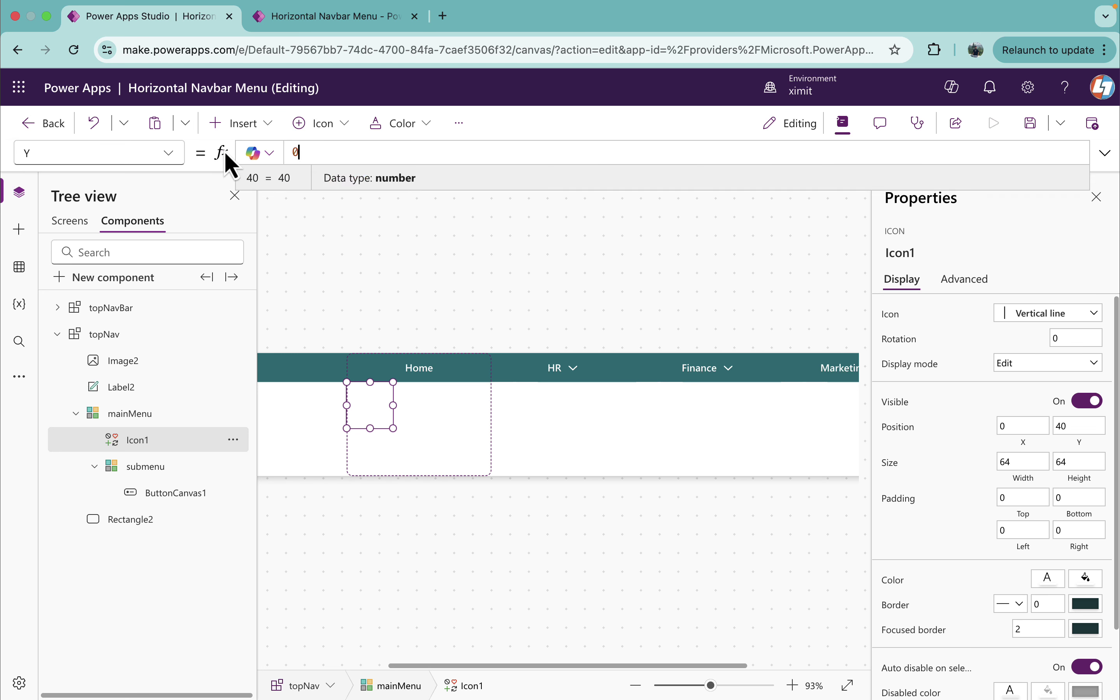
type("0")
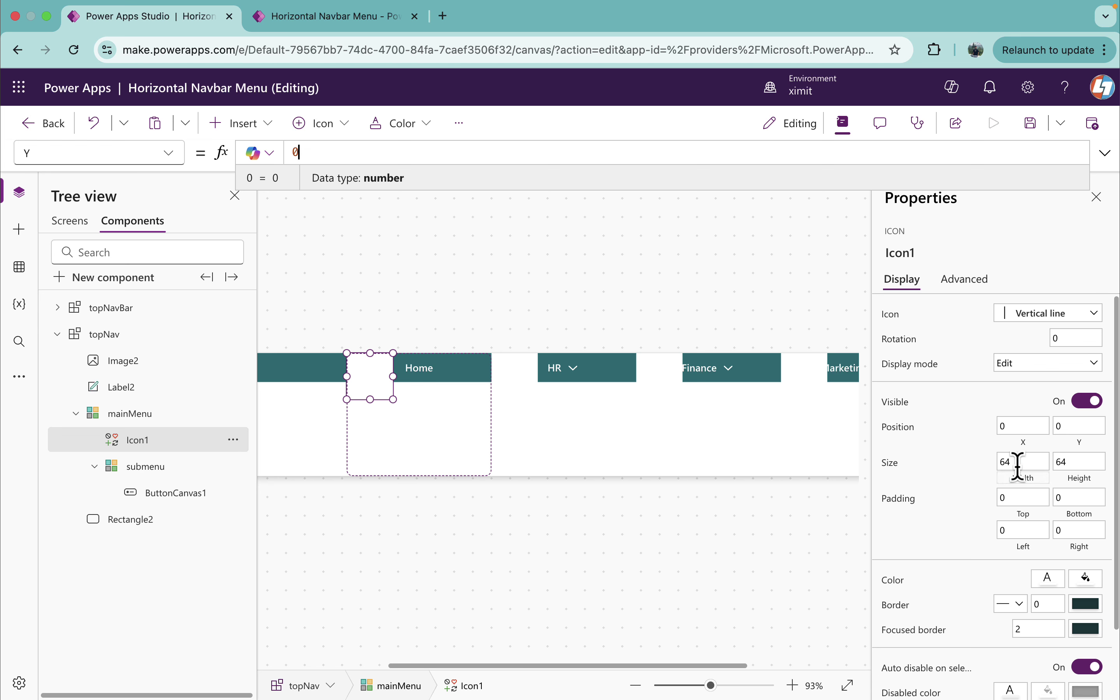
Set the vertical line's width to 1 and its height to 40
left_click(1018, 463)
type("1")
key("Return")
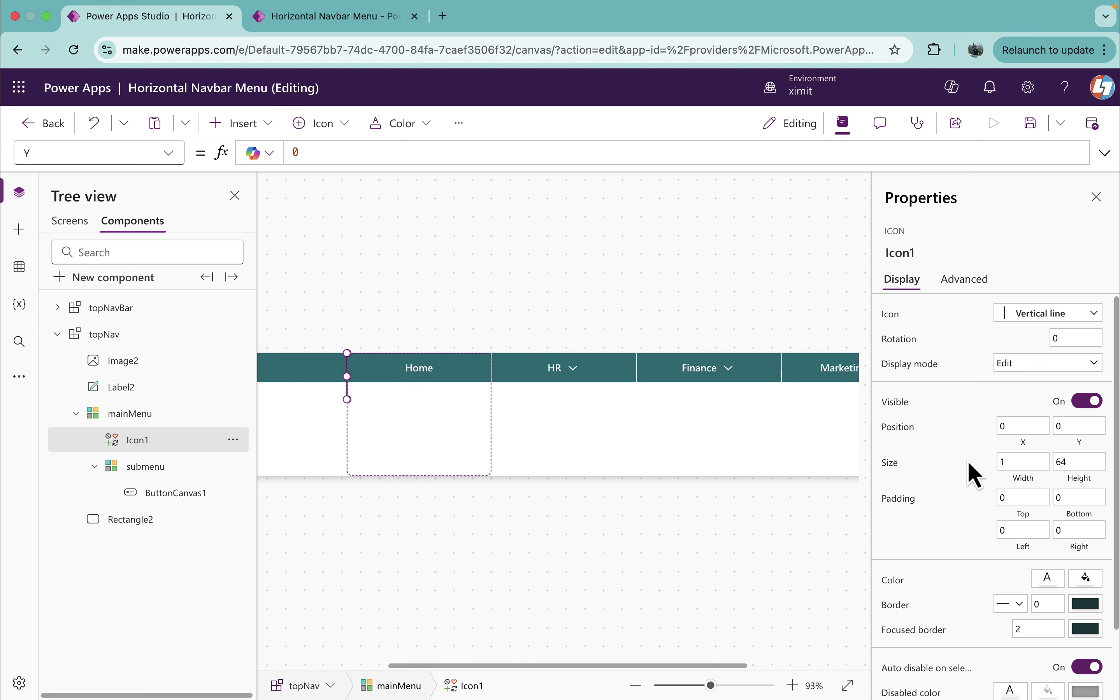
left_click(1080, 462)
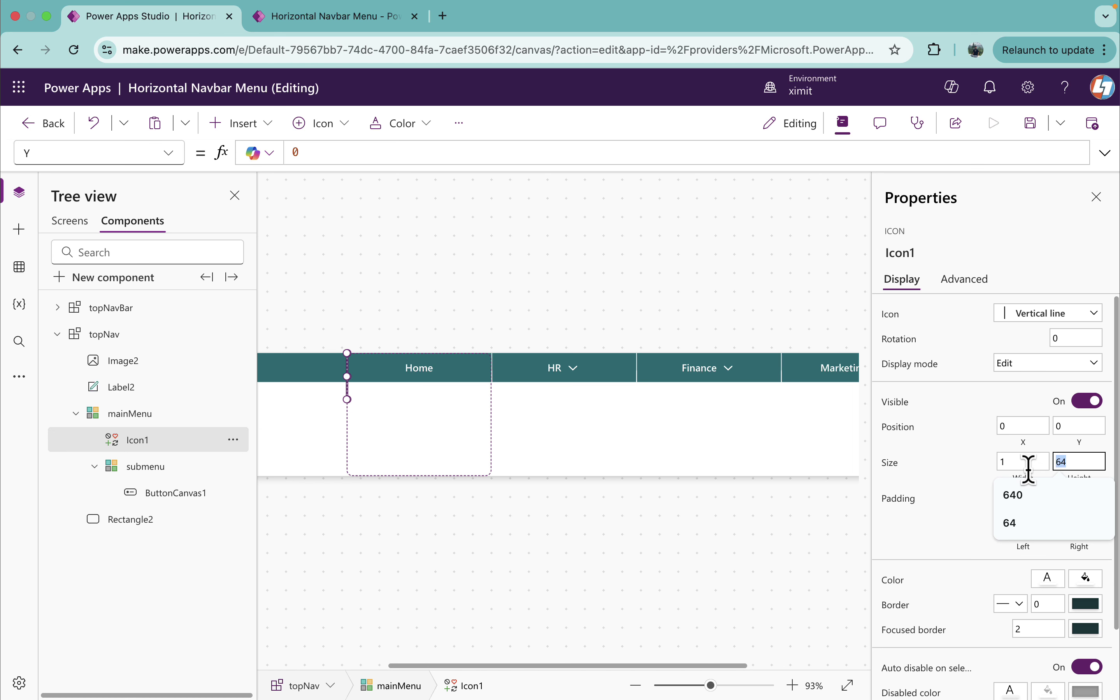
type("40")
left_click(998, 463)
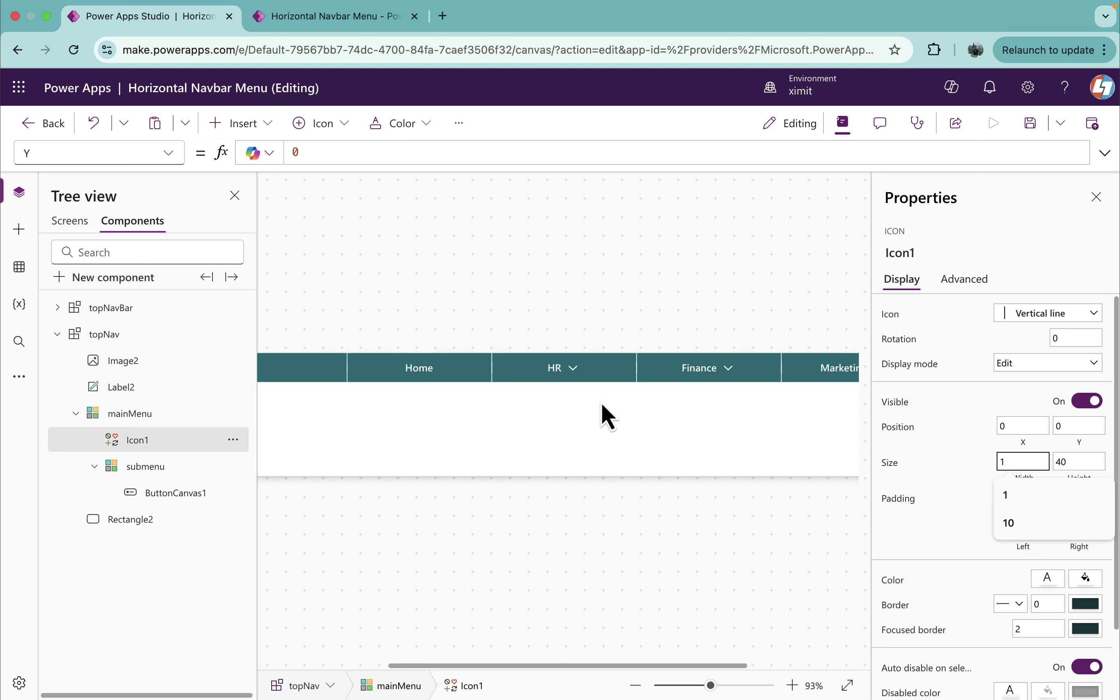
Check the vertical separators by opening and closing the HR and Finance submenus on the canvas
left_click(598, 383, "alt")
left_click(600, 385, "alt")
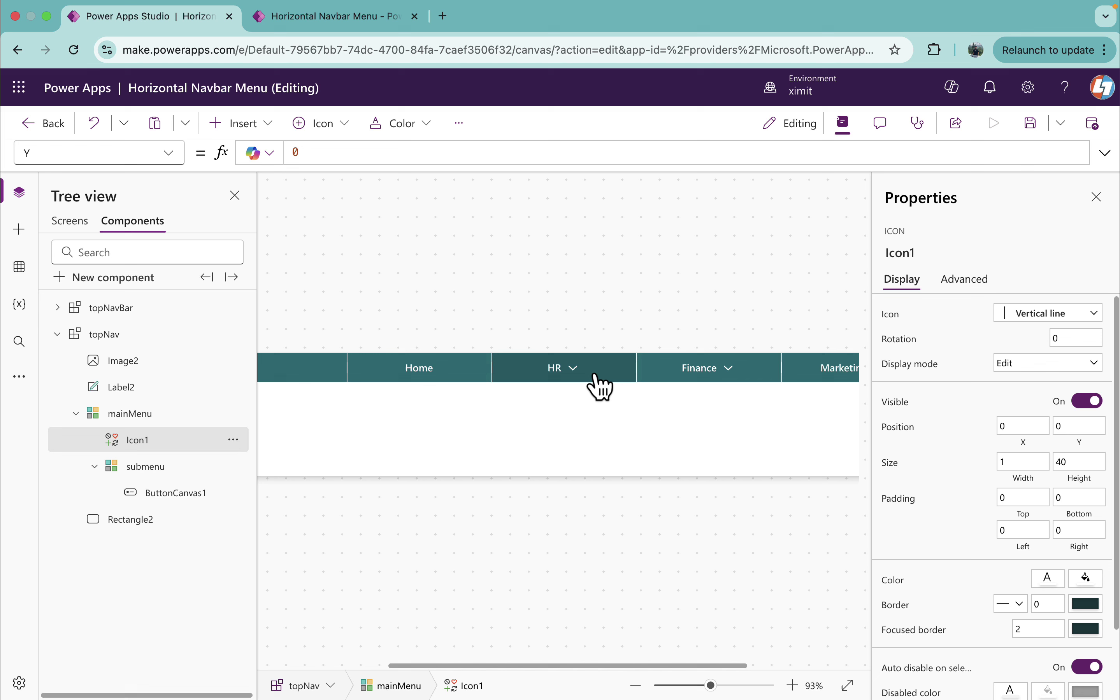
left_click(676, 385, "alt")
left_click(677, 385, "alt")
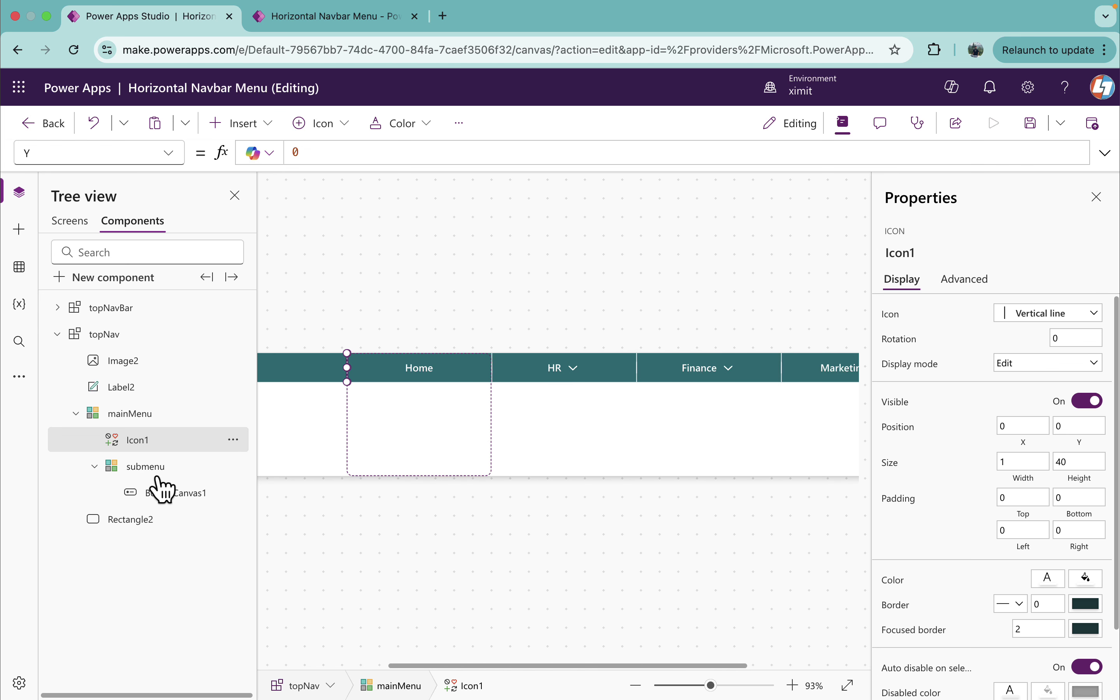
Insert a horizontal line icon into the template of the submenu gallery
left_click(148, 467)
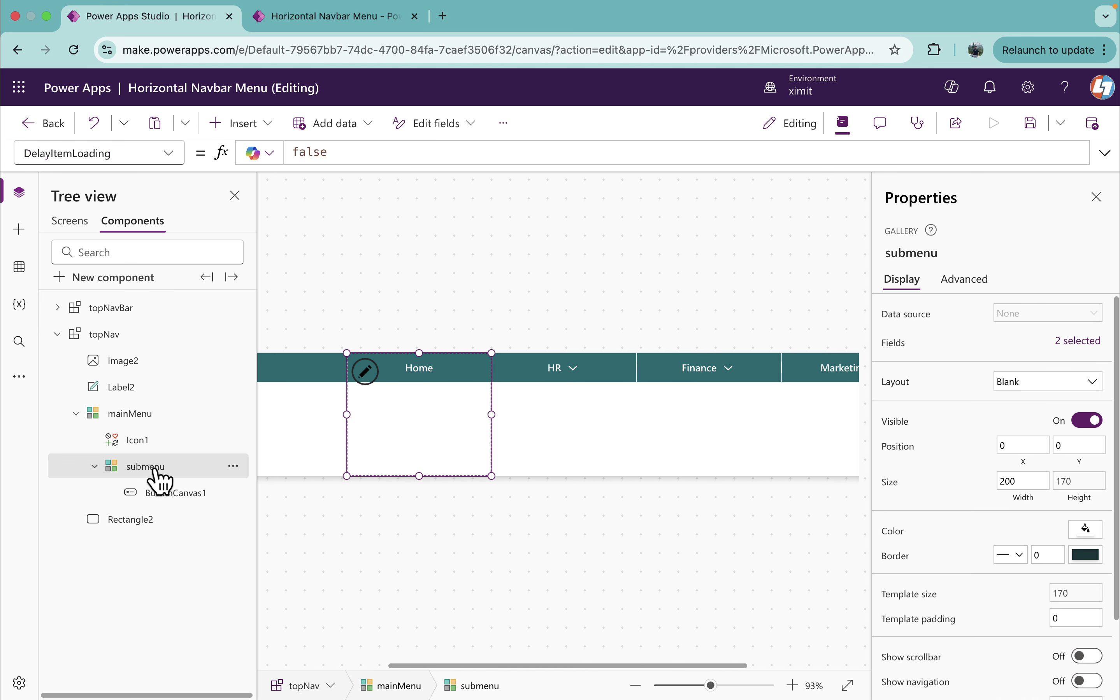
left_click(366, 372)
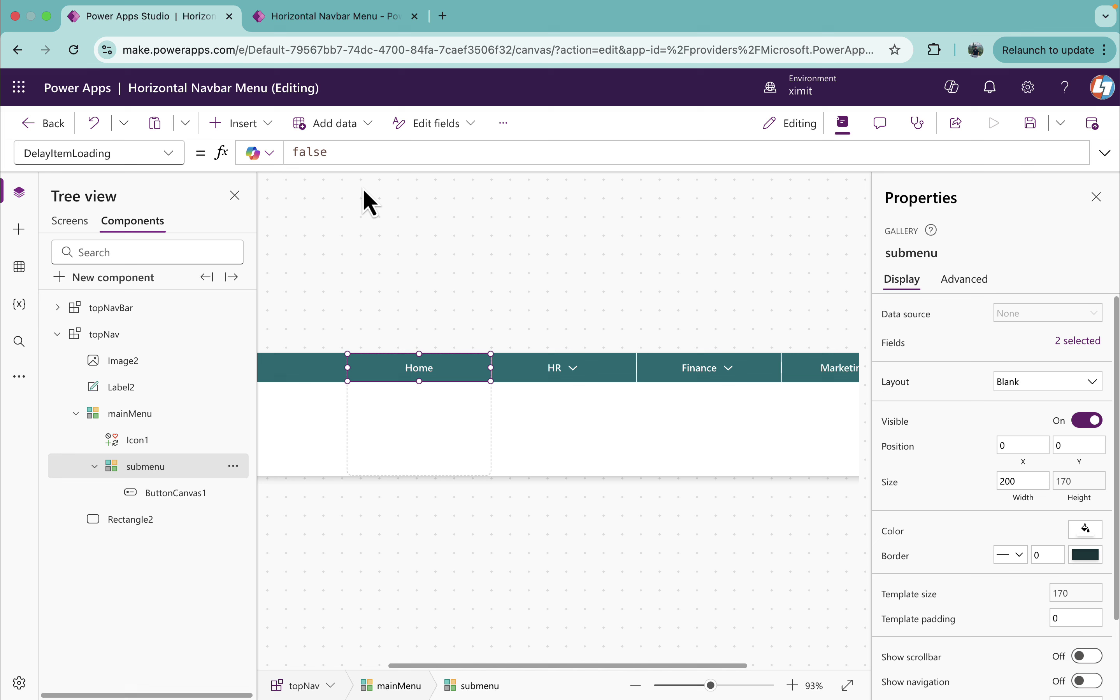
left_click(270, 126)
type("lin")
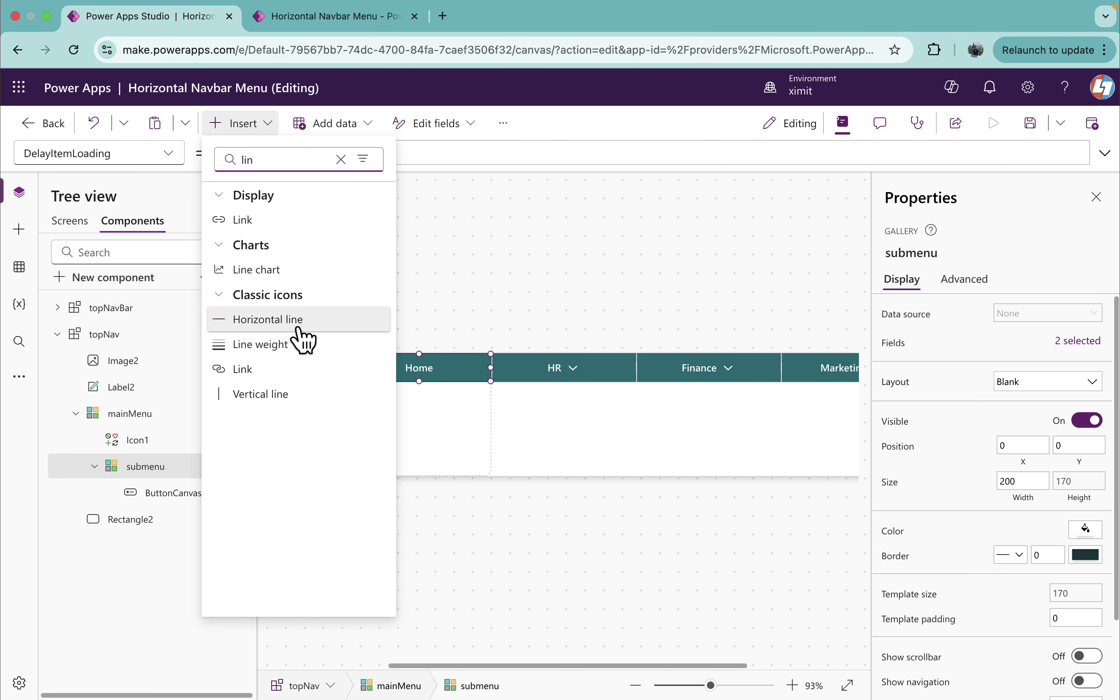
left_click(301, 328)
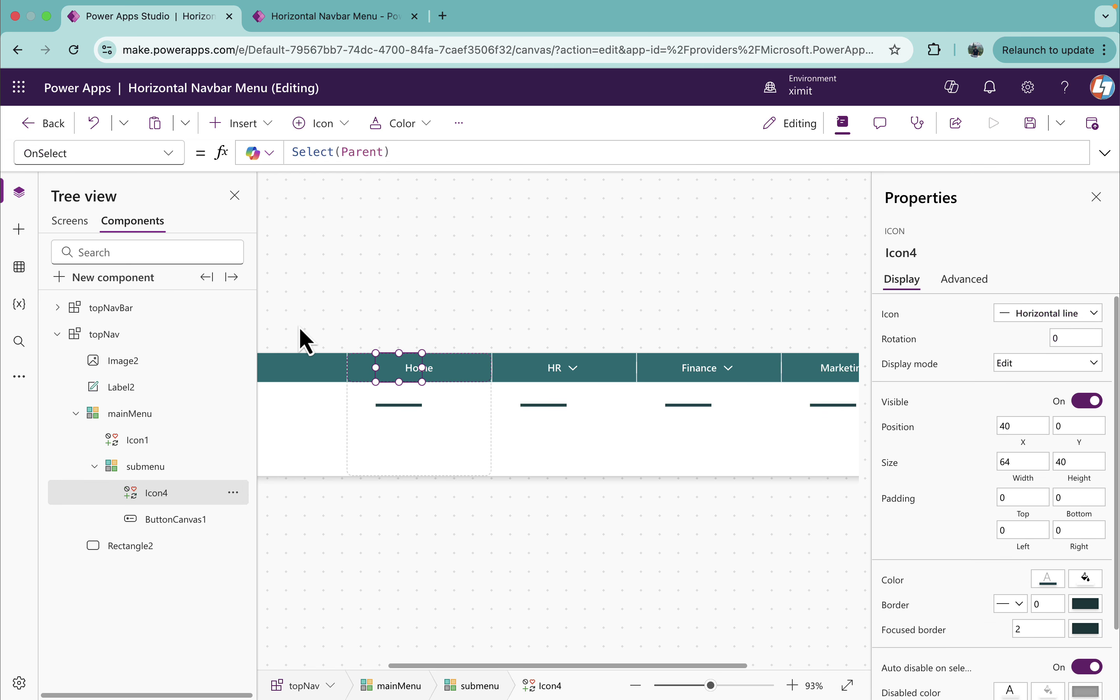
Send the horizontal line backward so it sits behind the button in the submenu gallery
left_click(244, 501)
mouse_move(292, 372)
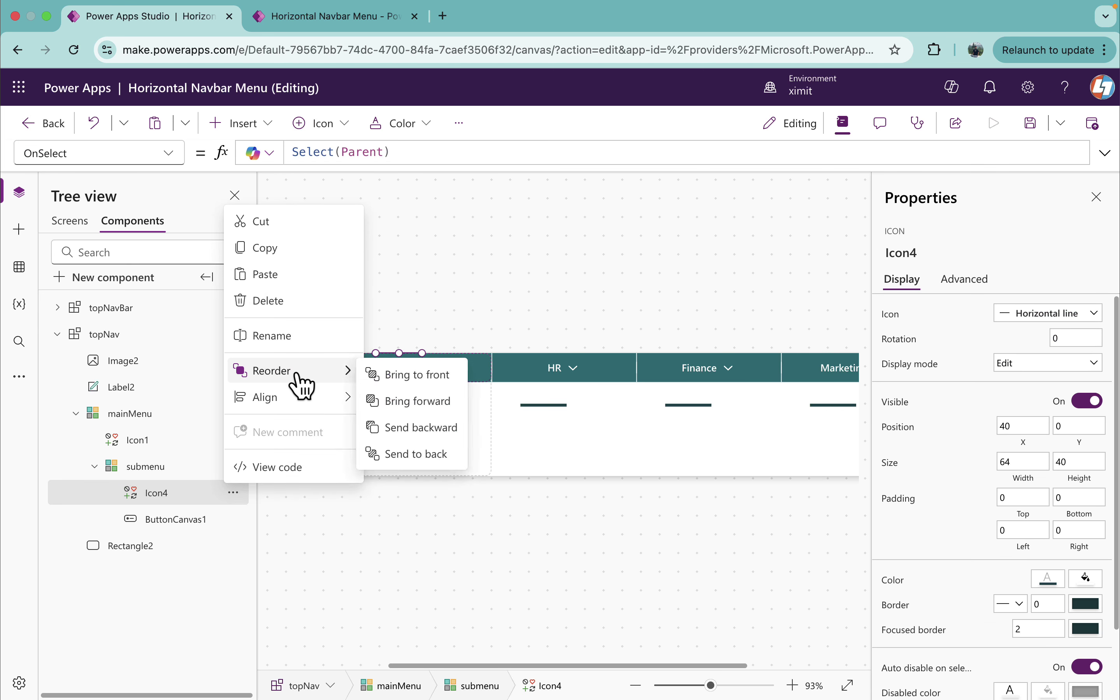
left_click(423, 428)
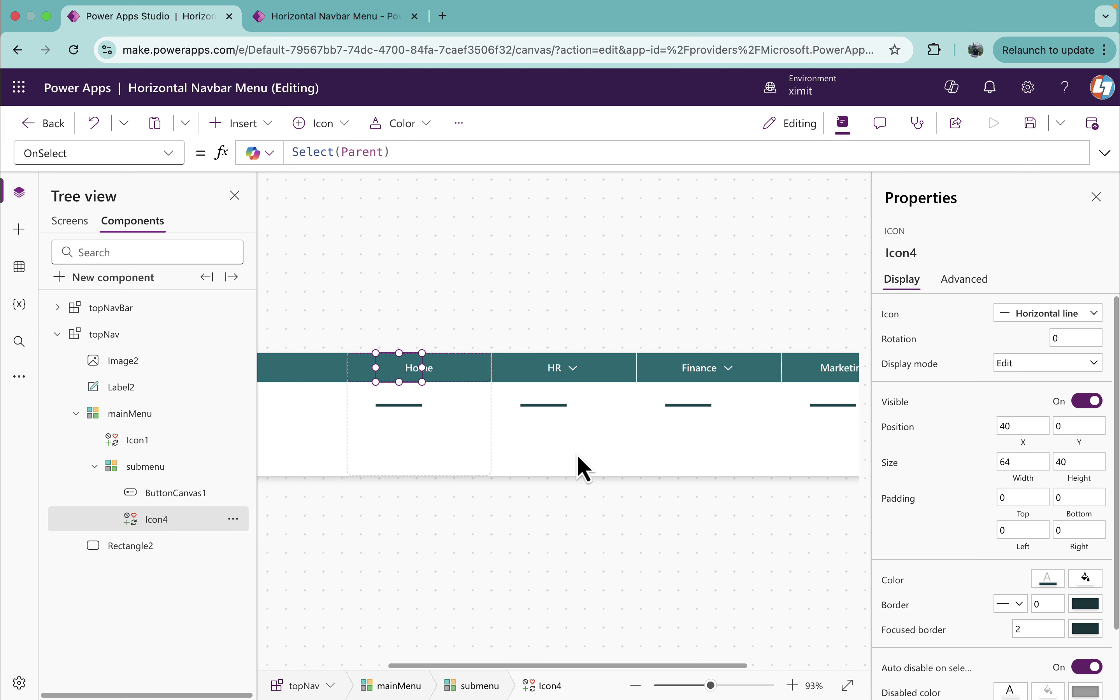
Position the horizontal line at X 0 and Y 40.5 in the submenu gallery
left_click(92, 155)
type("x")
key("Return")
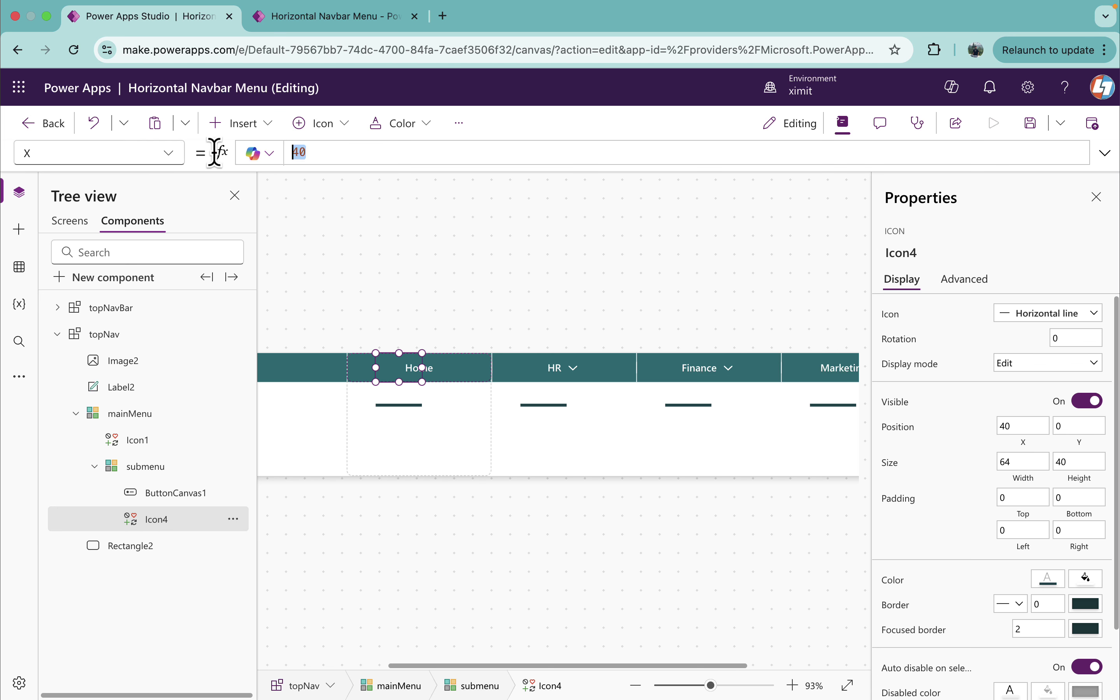
type("0")
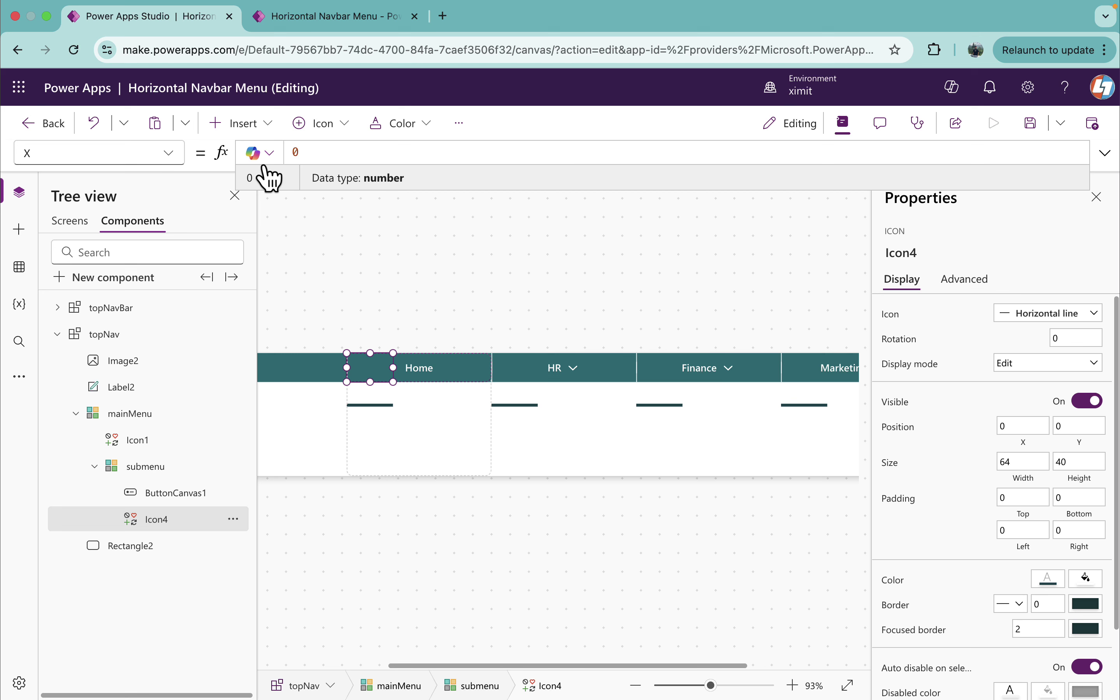
left_click(29, 153)
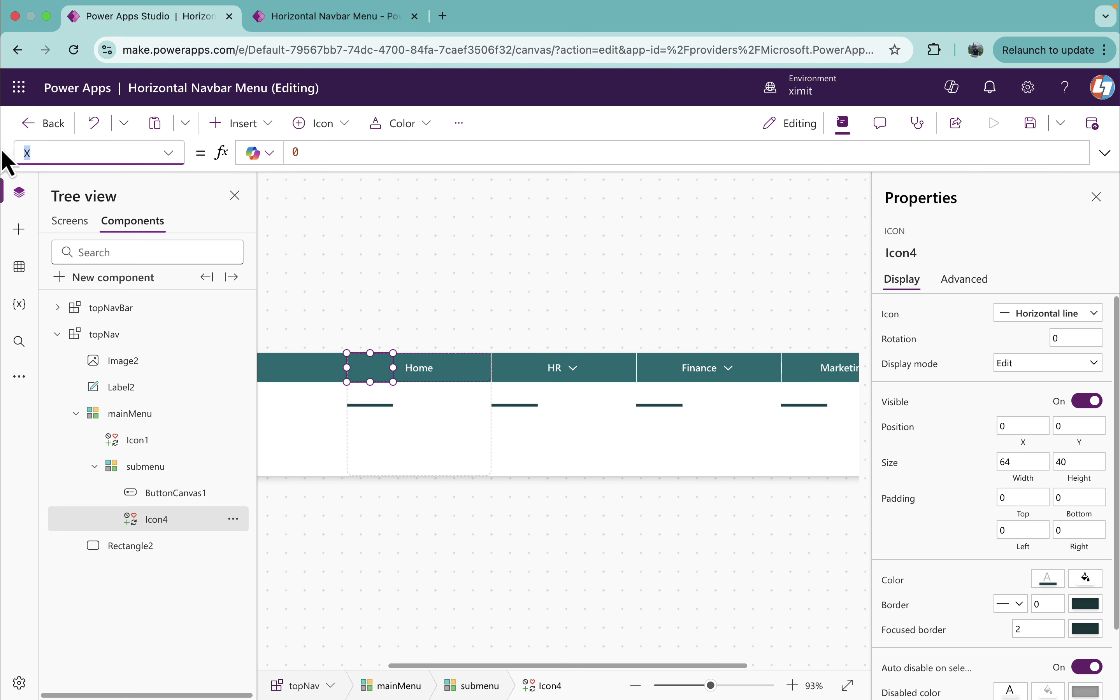
type("Y")
key("Return")
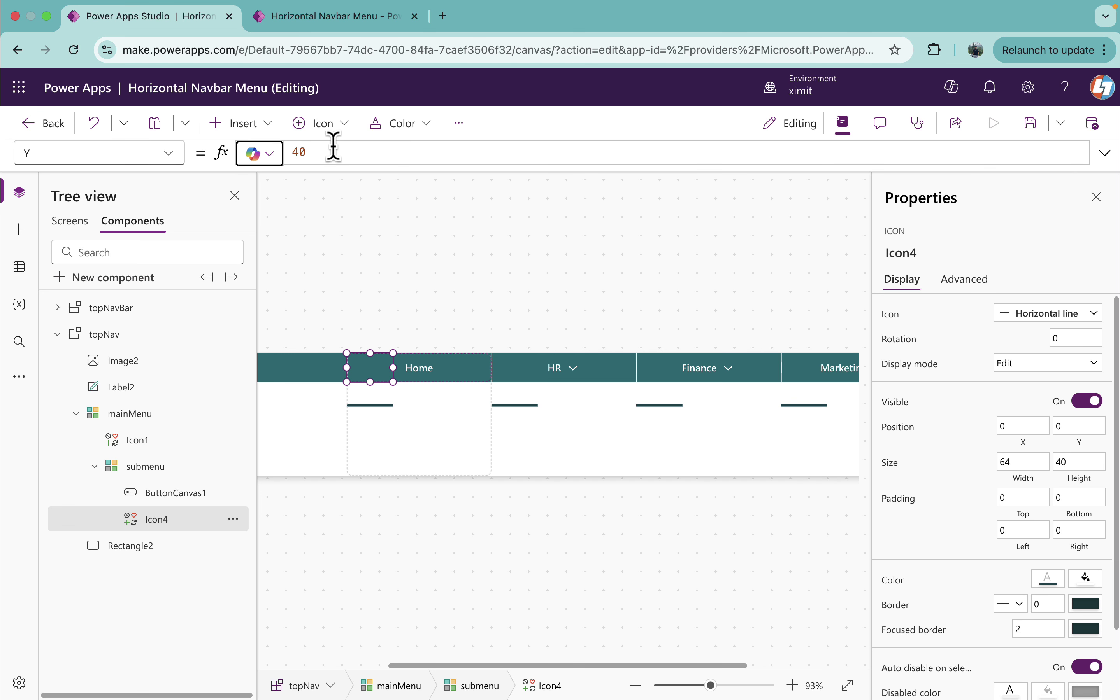
left_click(334, 151)
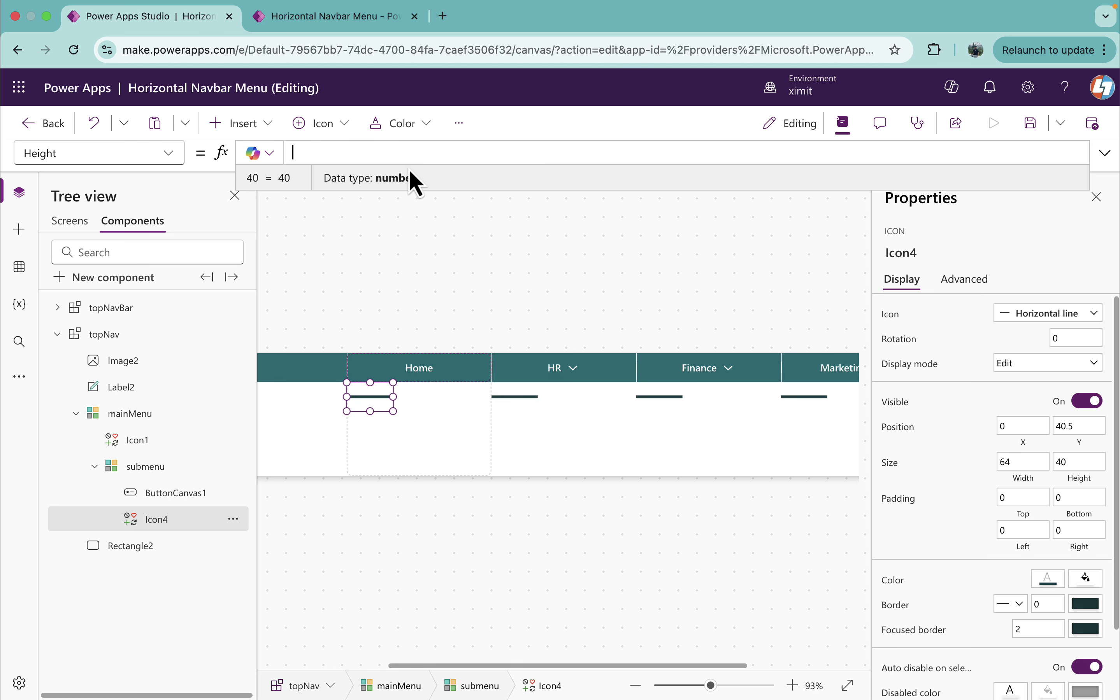
Set the horizontal line's height to 0.5 and its width to 200
type("1")
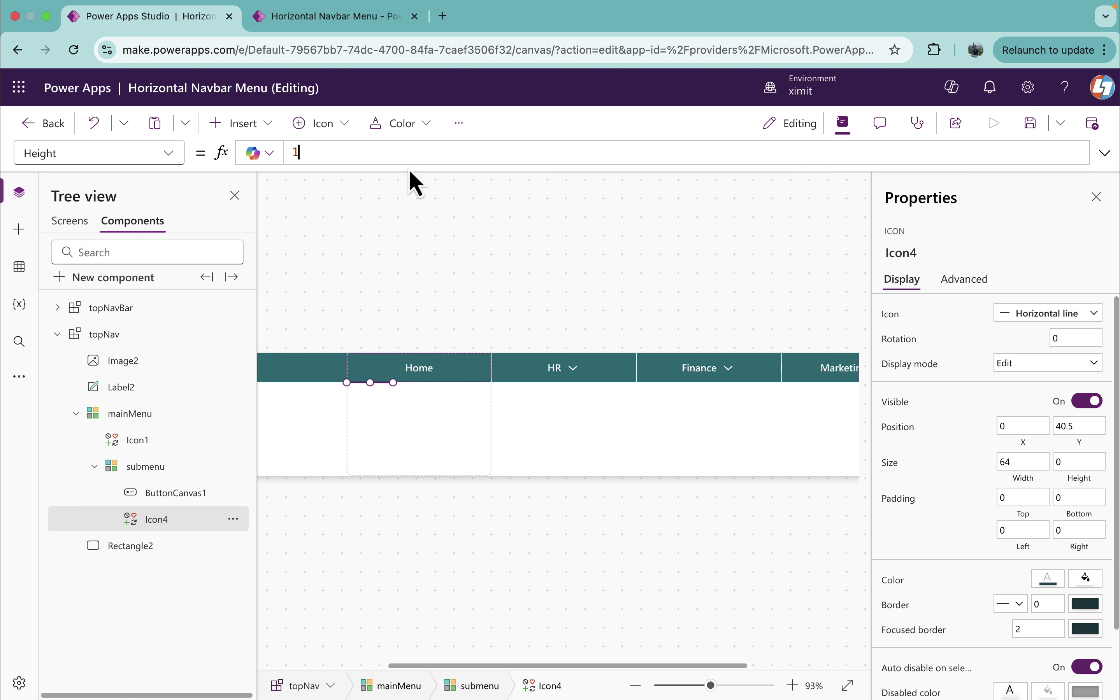
key("BackSpace")
type("0.5")
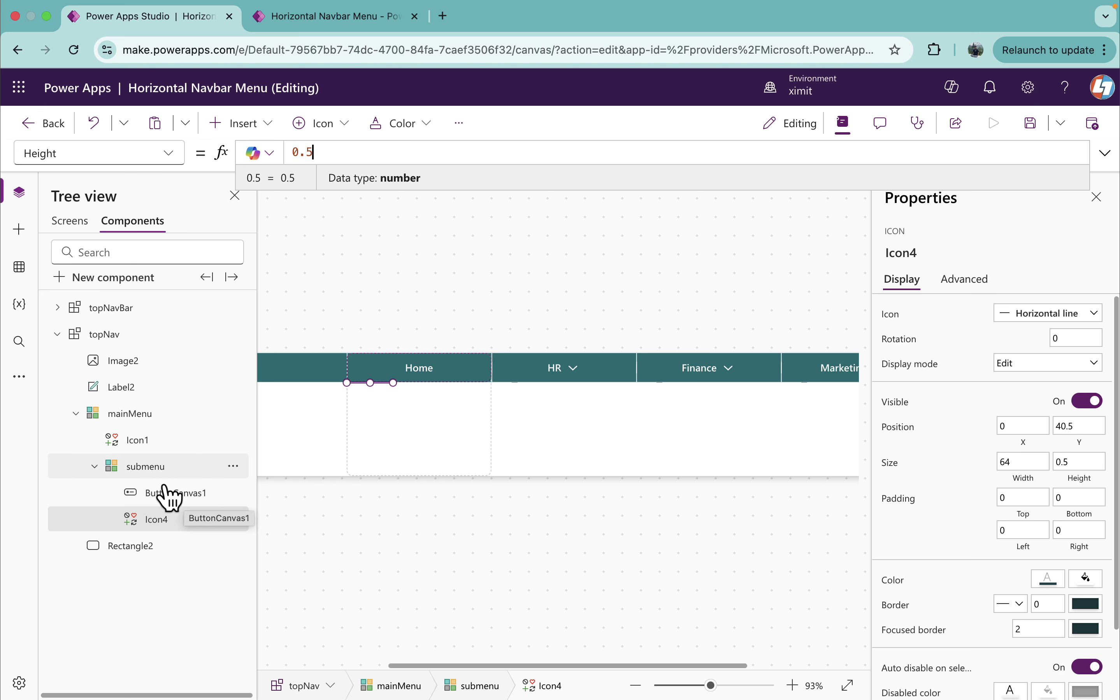
left_click(32, 154)
type("Width")
key("Tab")
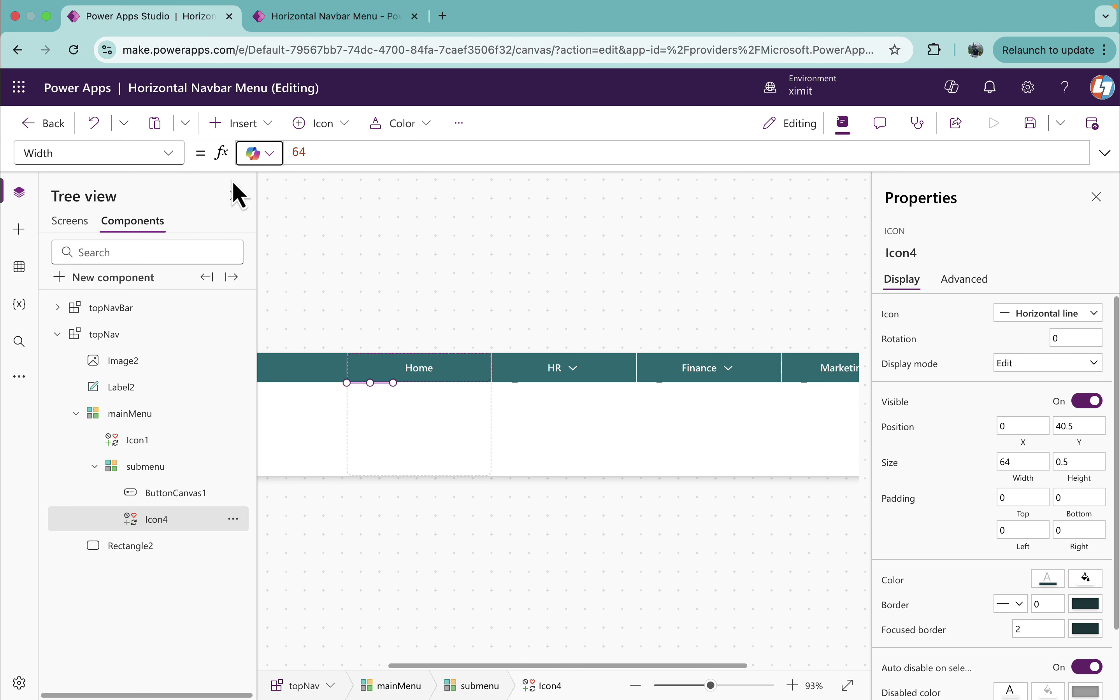
left_click_drag(315, 154, 216, 150)
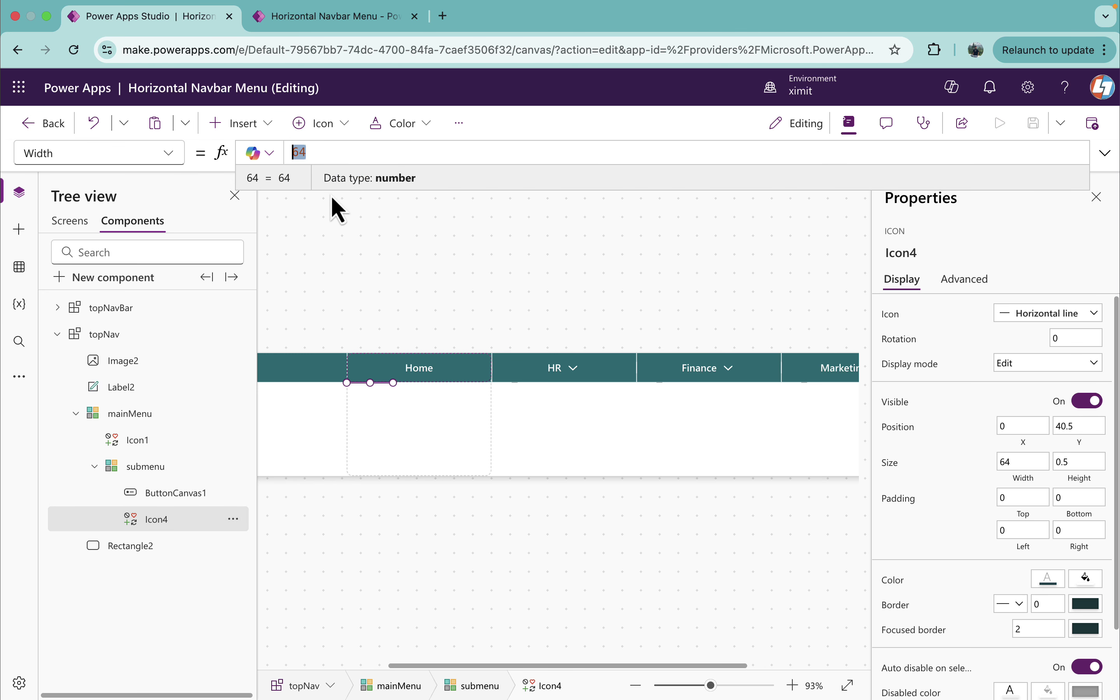
type("200")
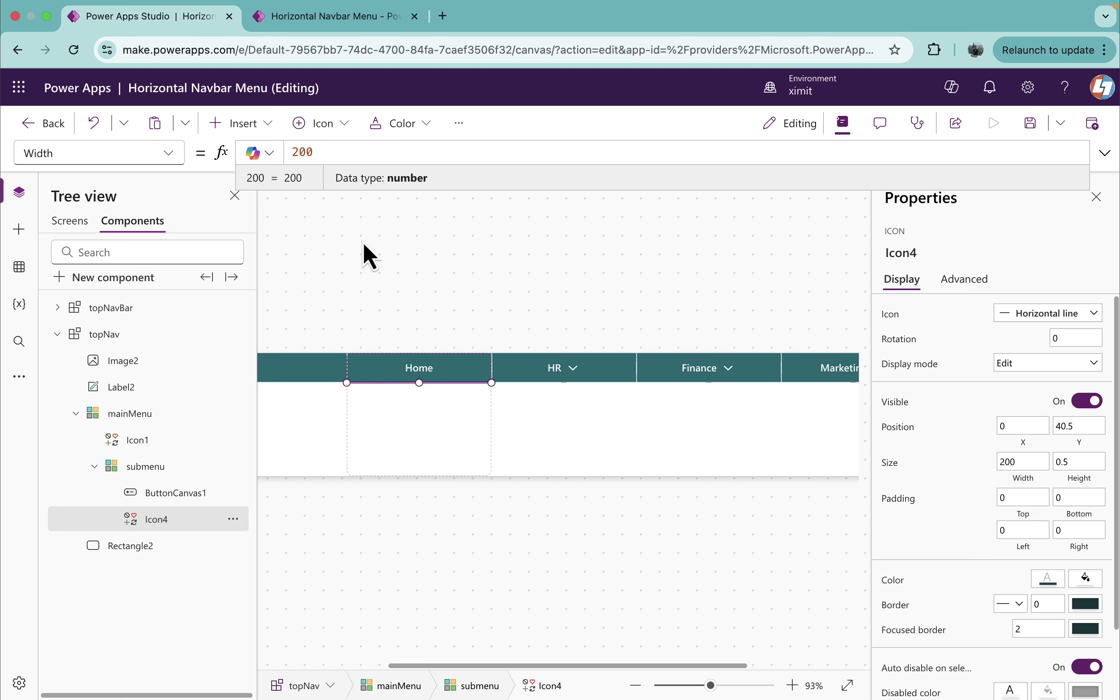
Test the lines between submenu items by expanding and collapsing the HR and Finance submenus on the canvas
left_click(570, 388, "alt")
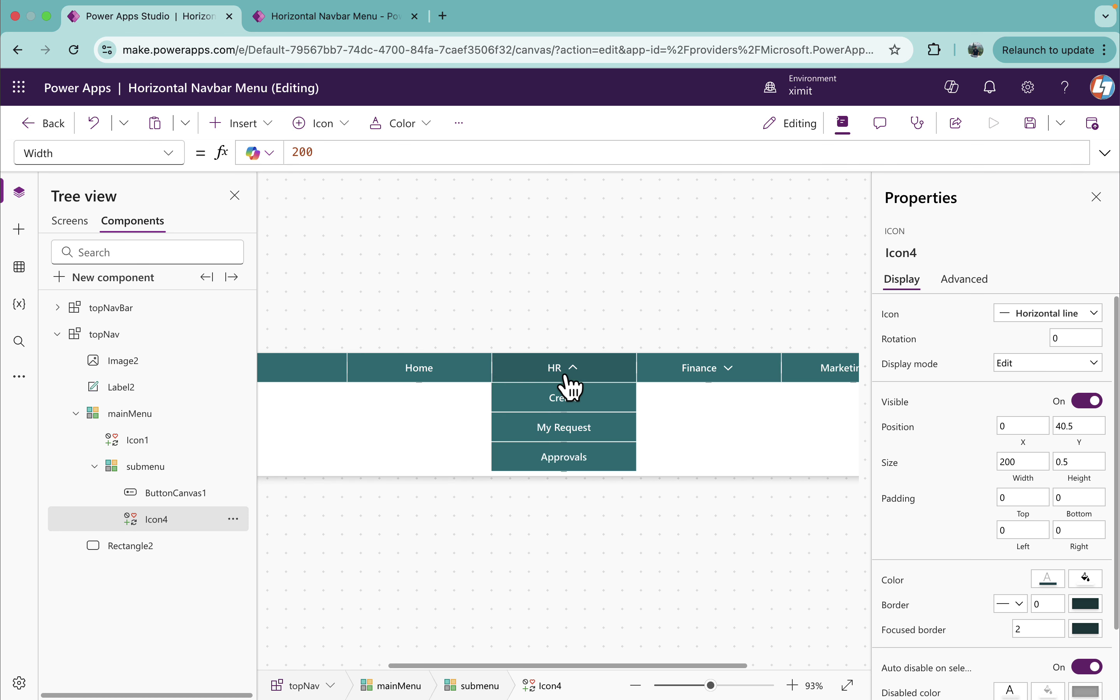
left_click(570, 388, "alt")
left_click(570, 389, "alt")
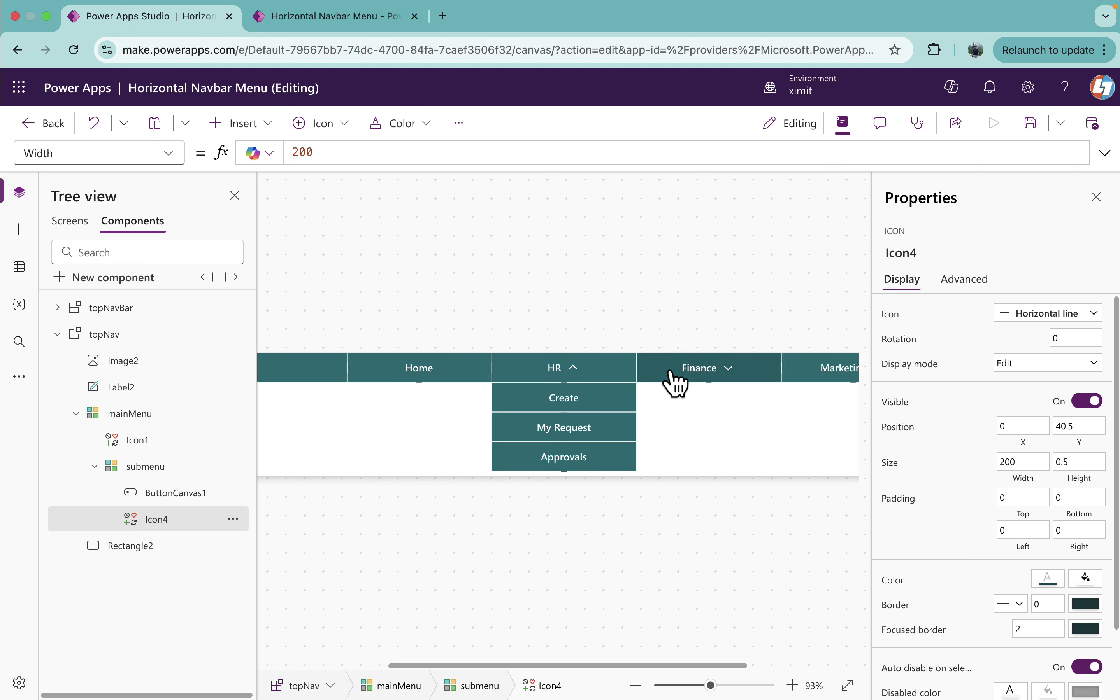
left_click(690, 381, "alt")
left_click(690, 381, "alt")
left_click(690, 381, "alt")
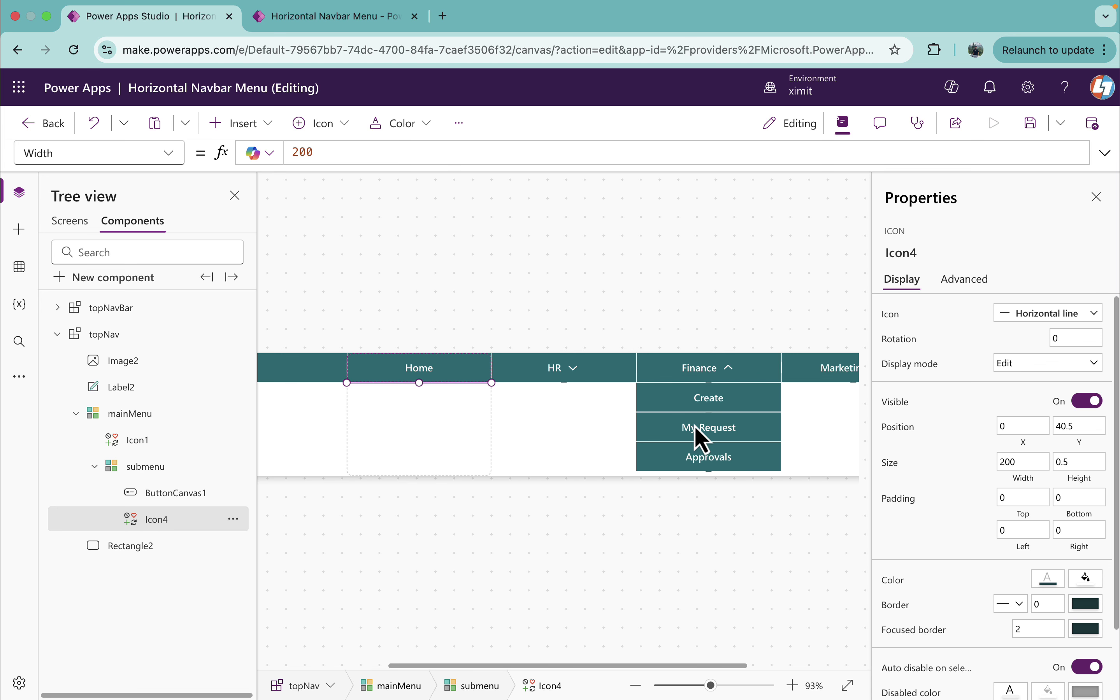
Delete the topNavBar component instance from the Home screen
left_click(71, 222)
left_click(58, 335)
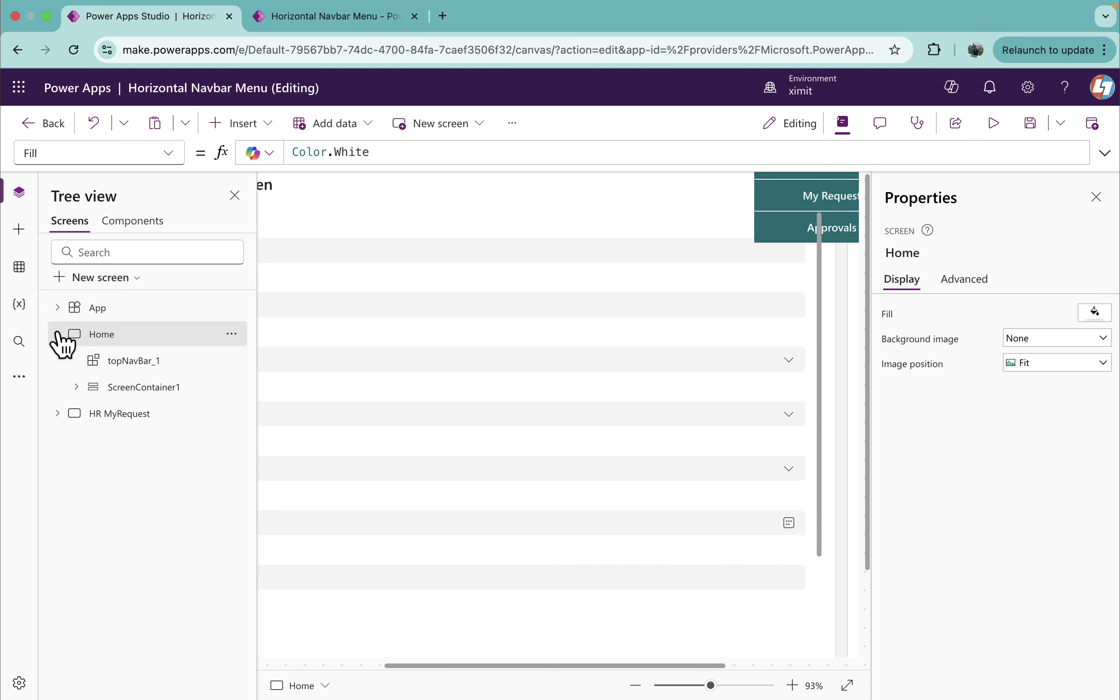
left_click(158, 364)
right_click(158, 365)
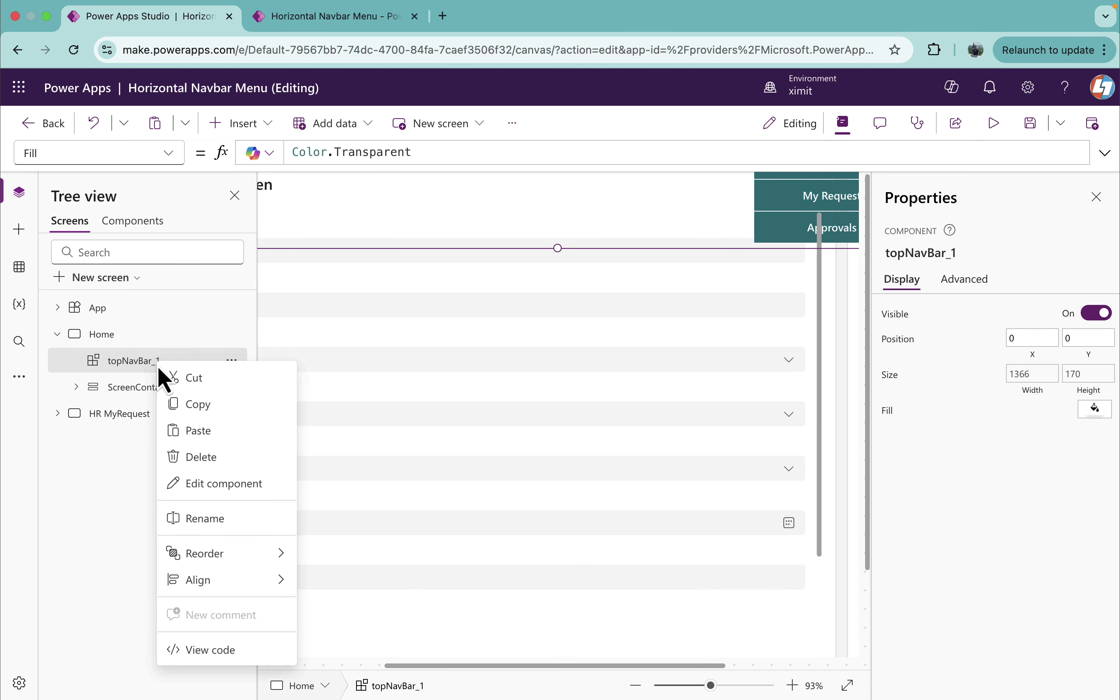
left_click(217, 465)
Delete the topNavBar component instance from the HR MyRequest screen
left_click(57, 387)
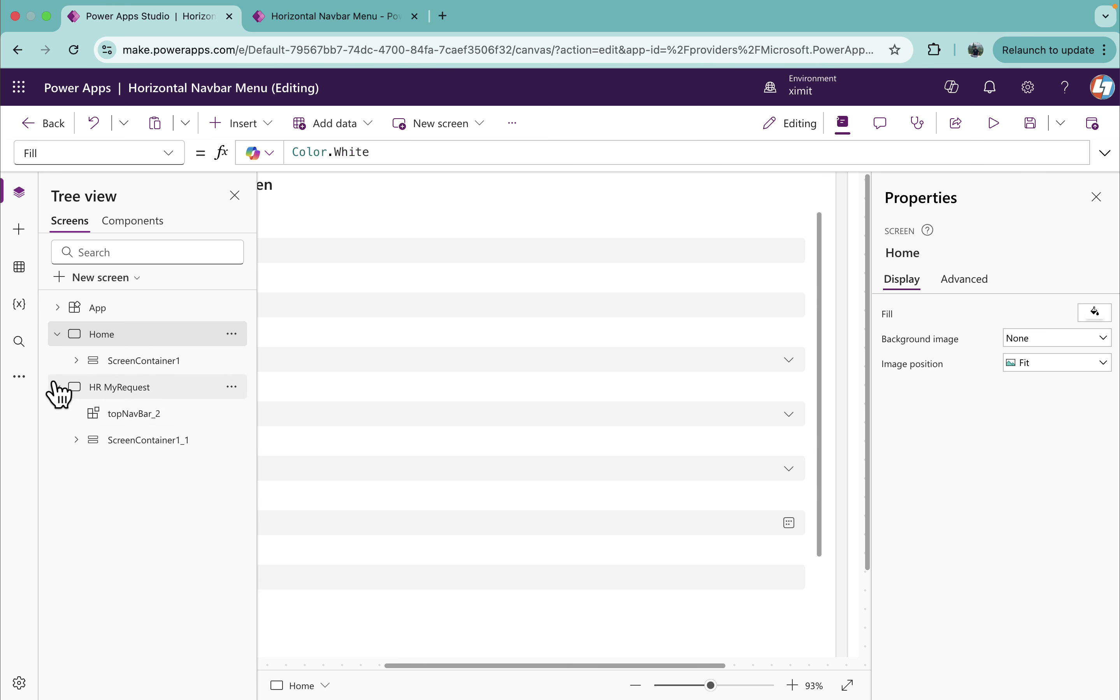
right_click(131, 416)
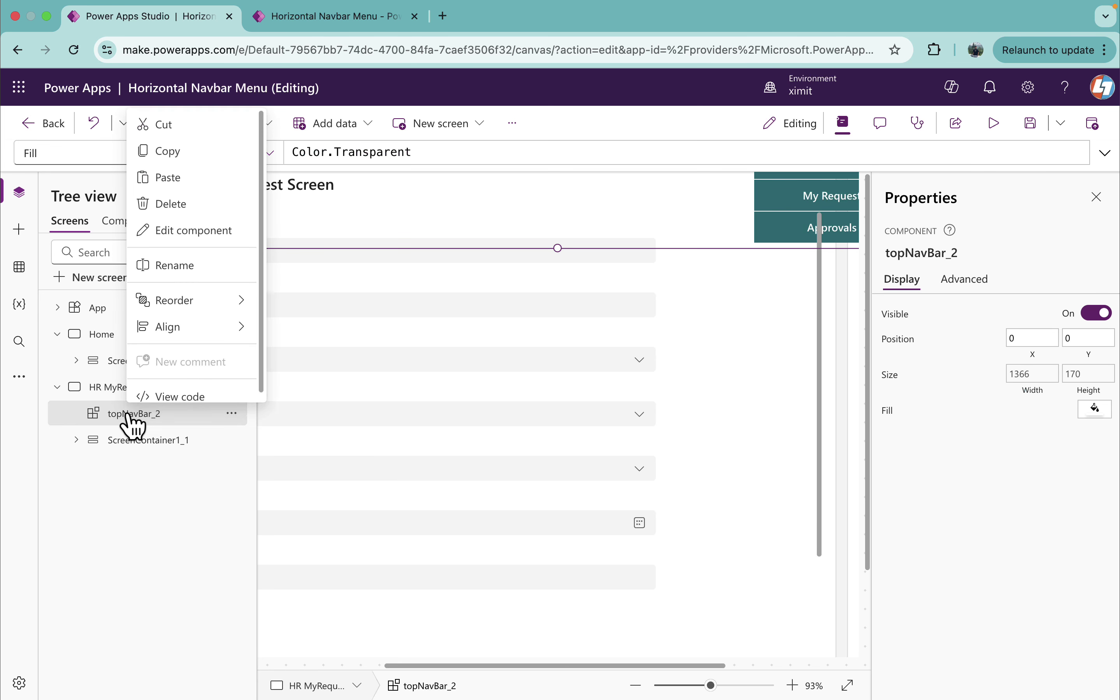
left_click(180, 206)
Insert the custom topNav component into the Home screen
left_click(133, 337)
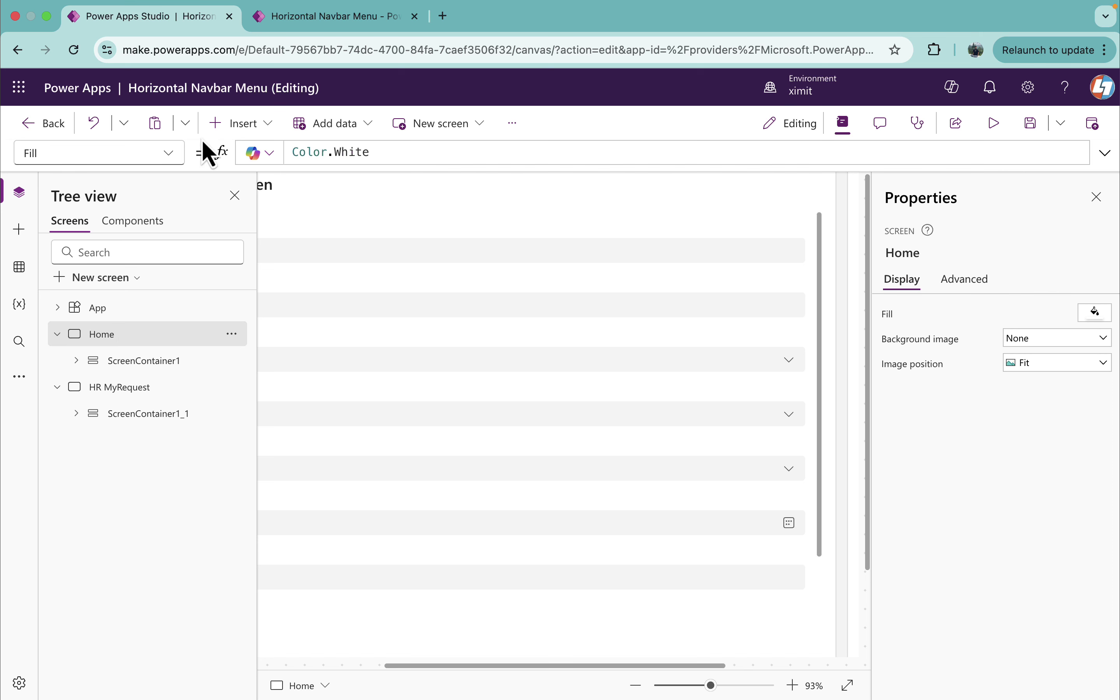
left_click(262, 126)
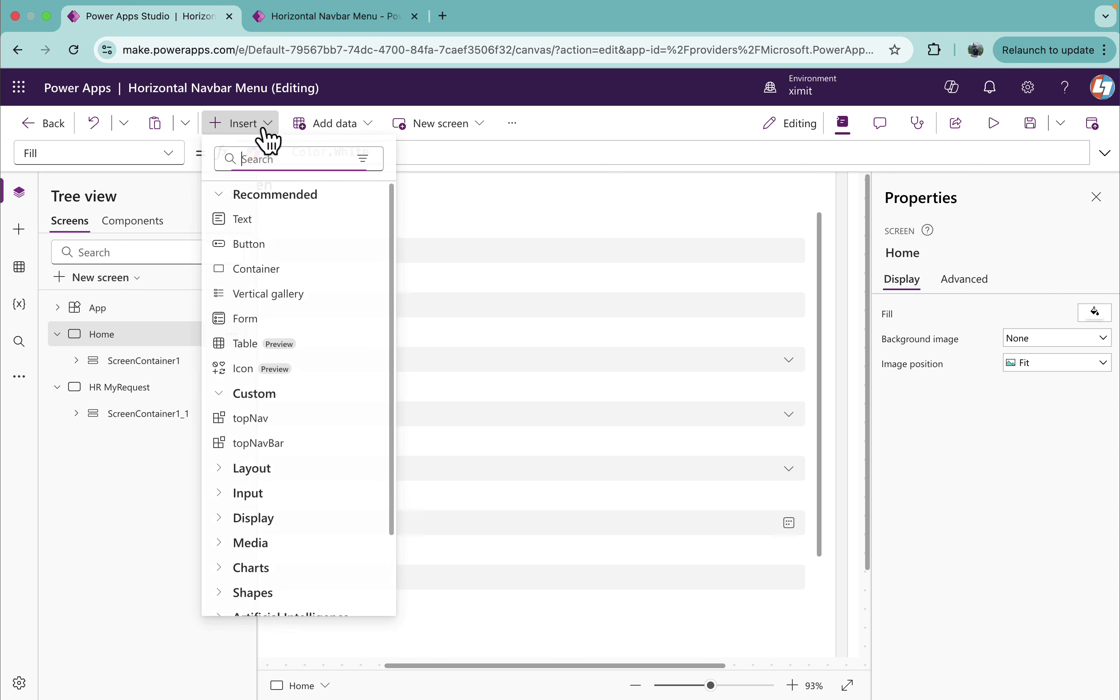
left_click(270, 420)
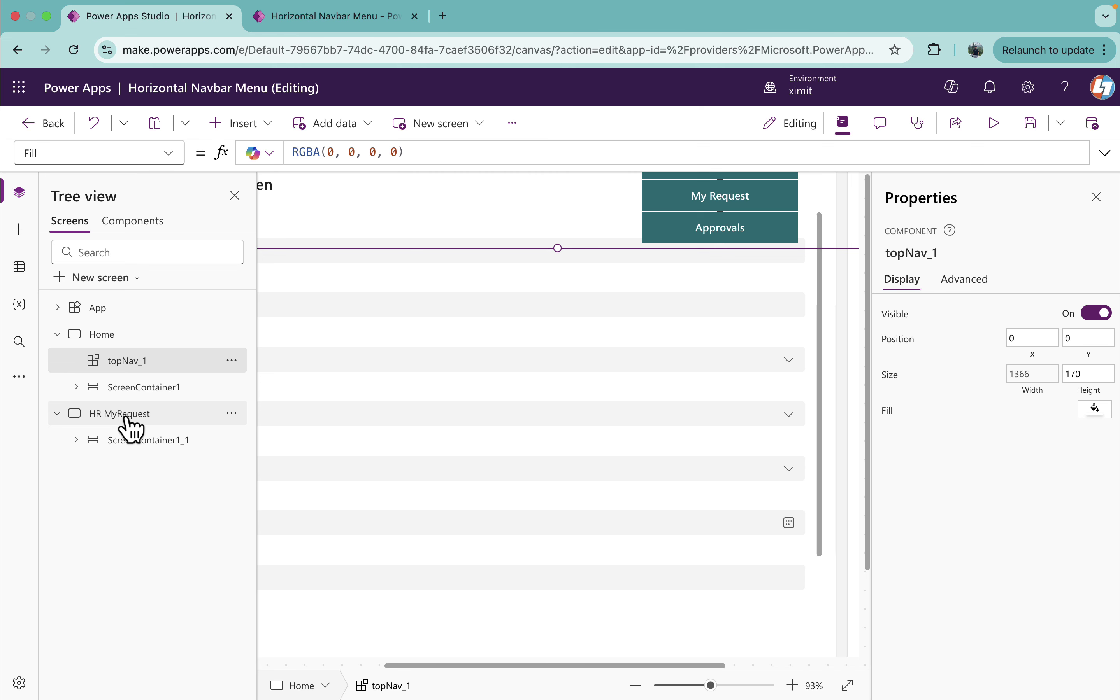
Insert the custom topNav component into the HR MyRequest screen
left_click(126, 414)
left_click(242, 125)
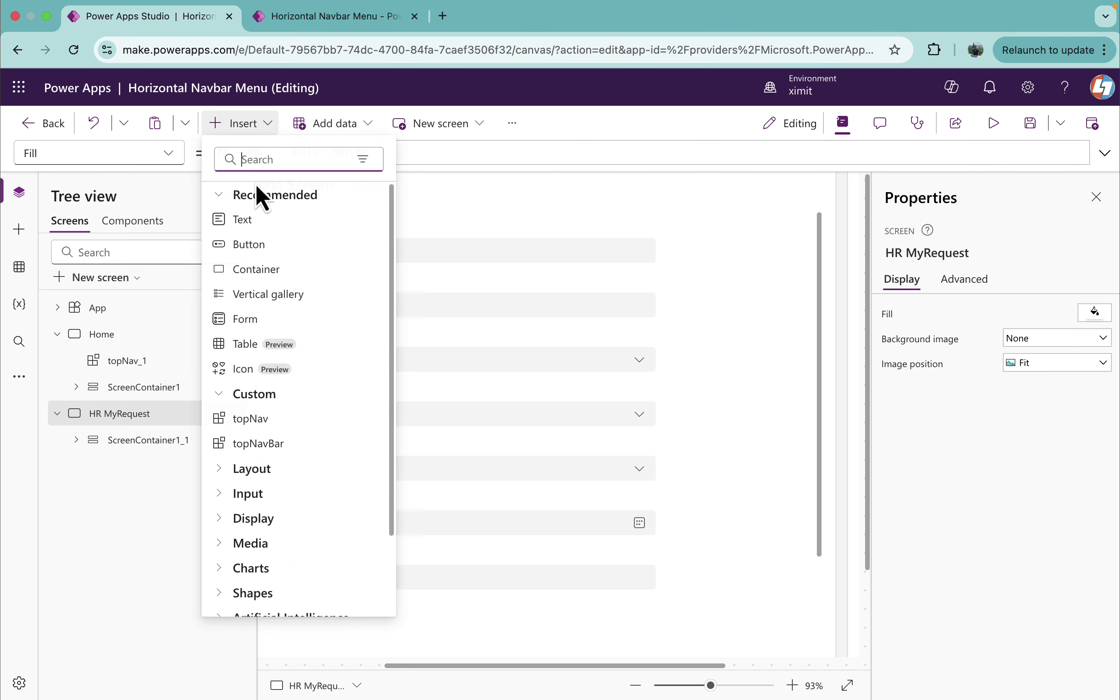
left_click(270, 420)
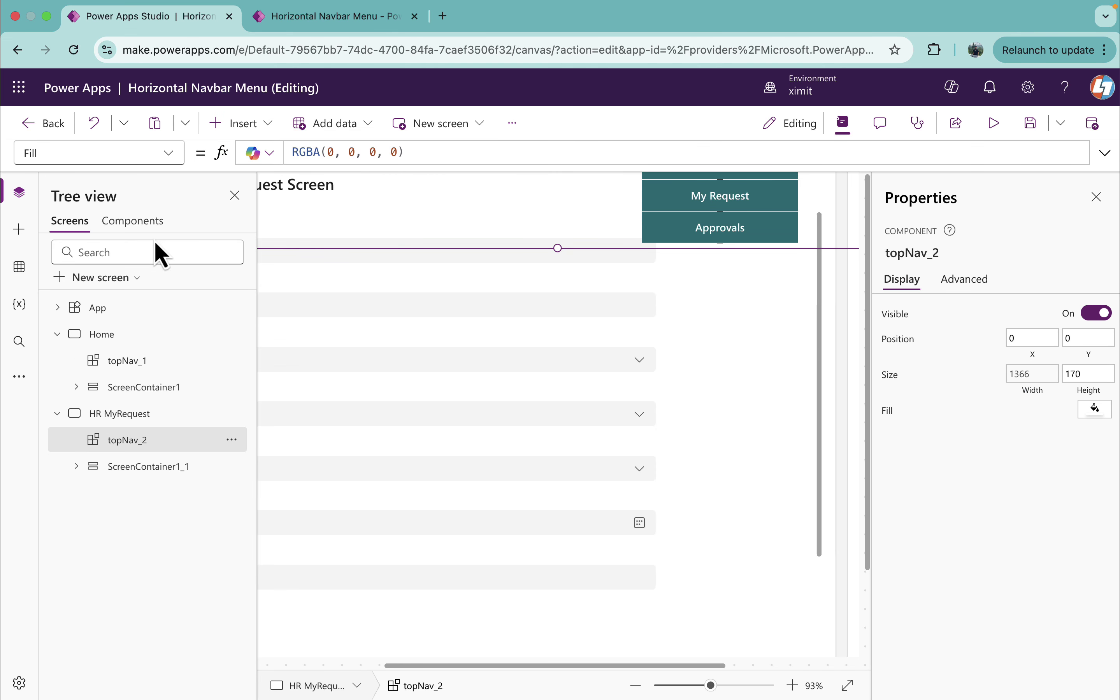
Zoom out to the whole HR MyRequest screen and test expanding the HR, Finance and Marketing submenus of its navbar
left_click(139, 222)
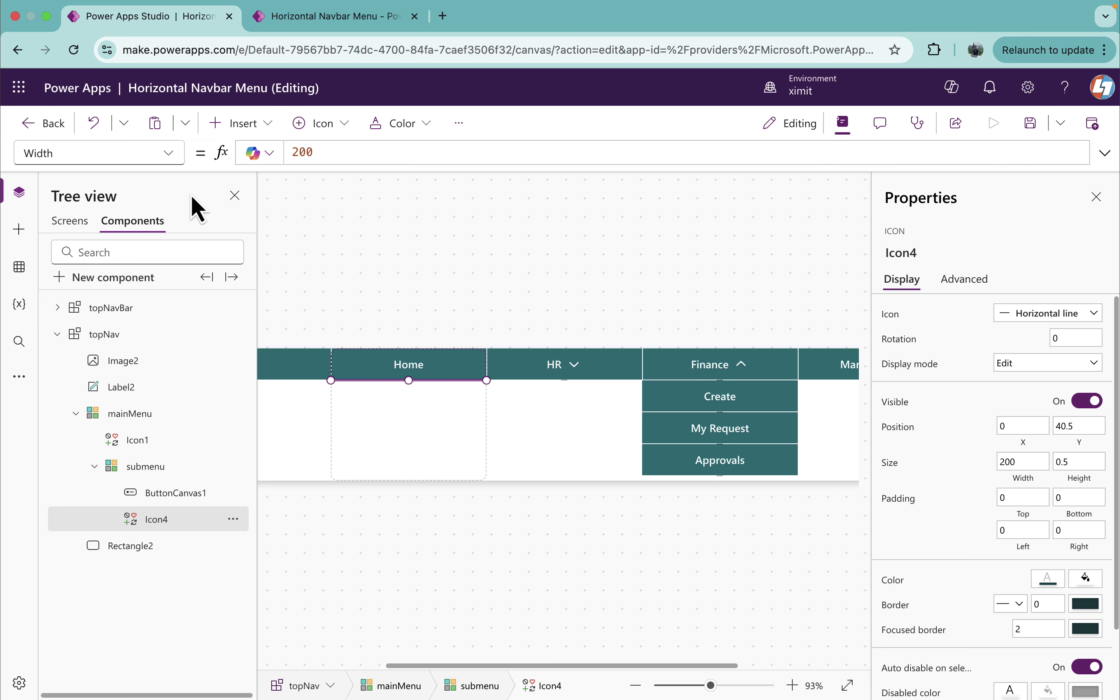
left_click(70, 222)
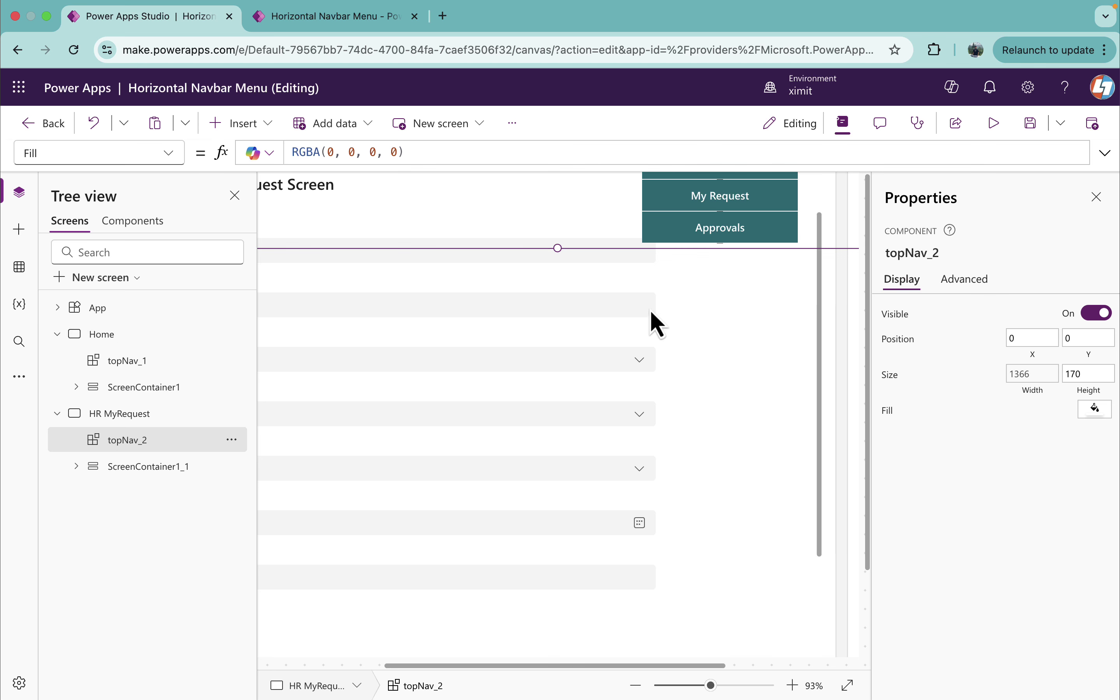
left_click(635, 685)
left_click(635, 685)
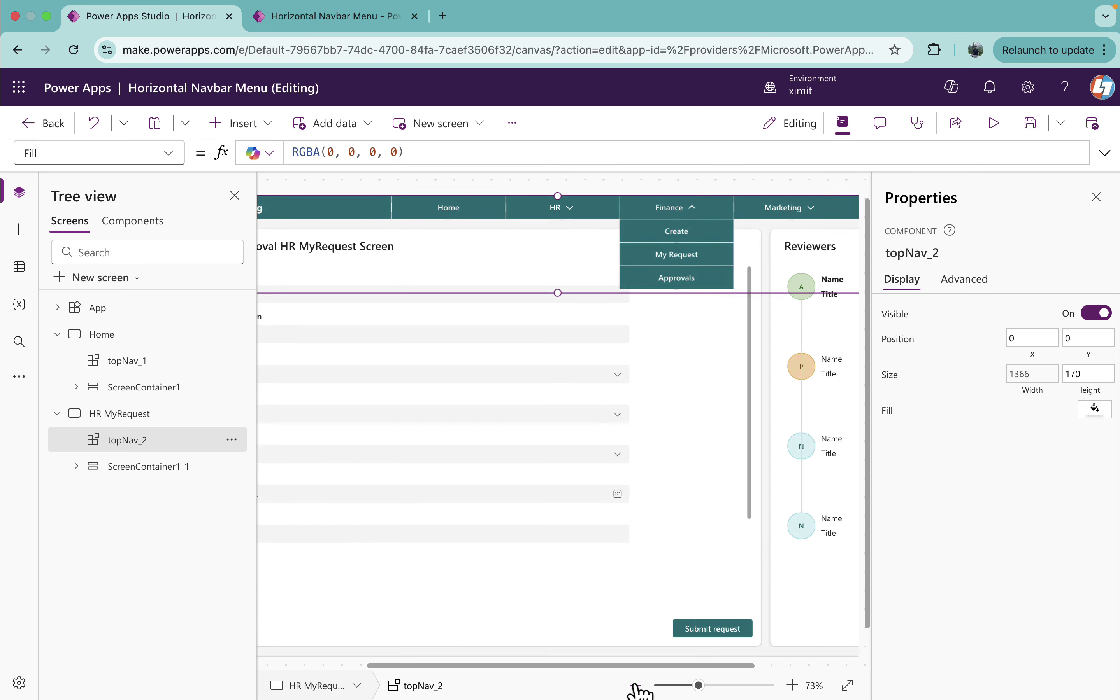
left_click(634, 685)
left_click(634, 686)
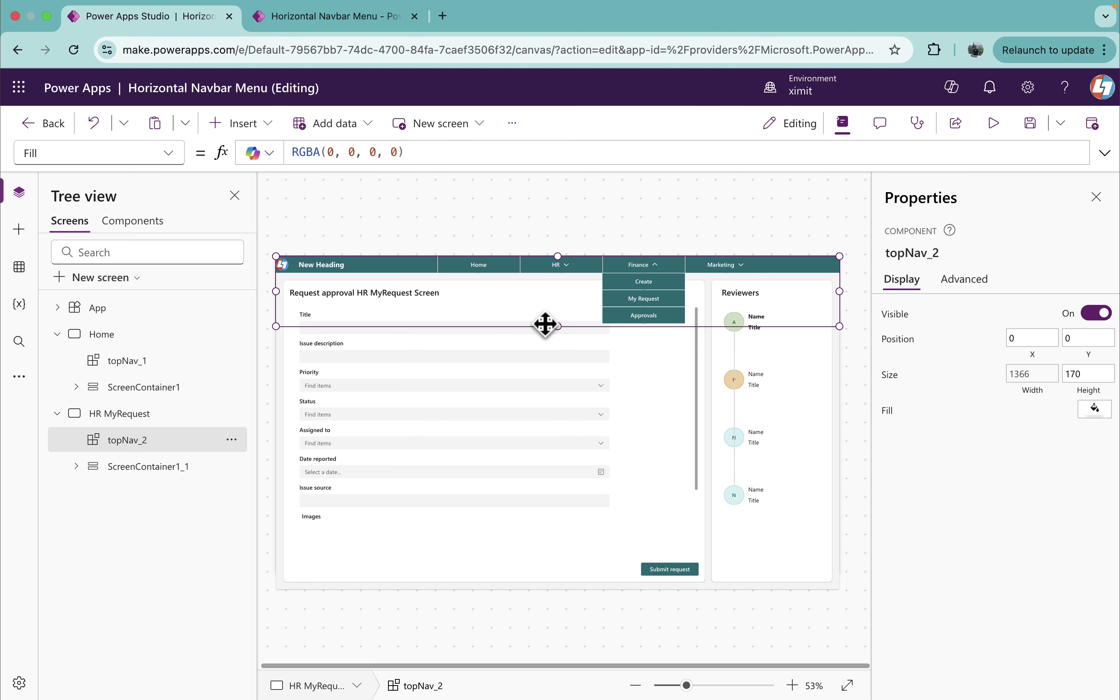
left_click(562, 273, "alt")
left_click(643, 273, "alt")
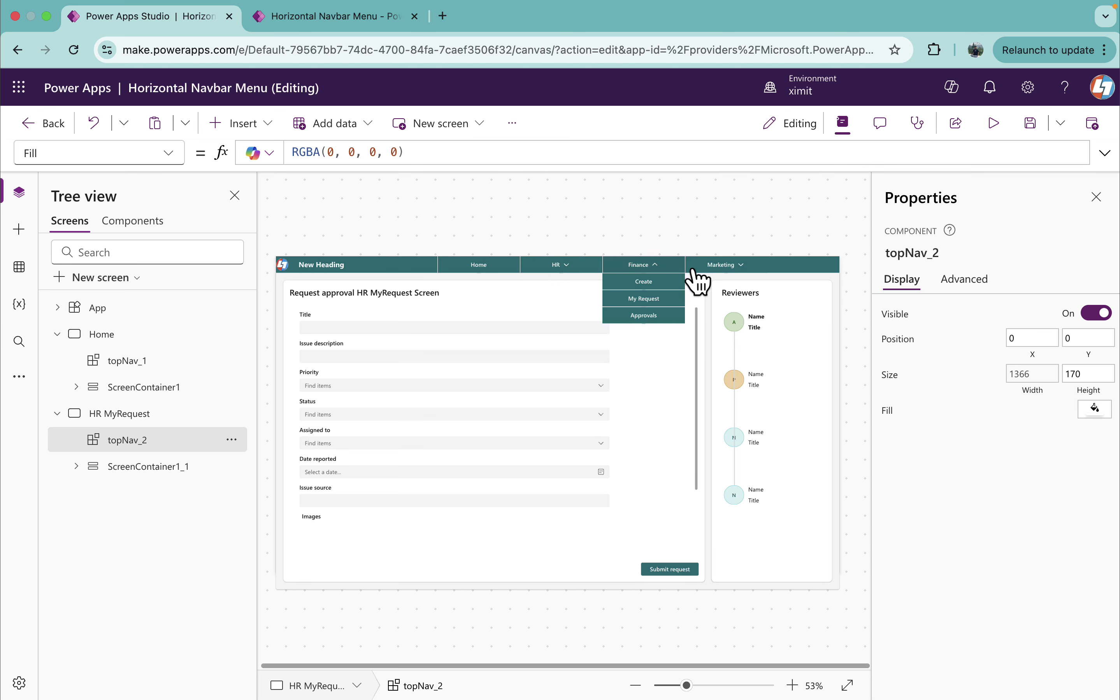
left_click(723, 267, "alt")
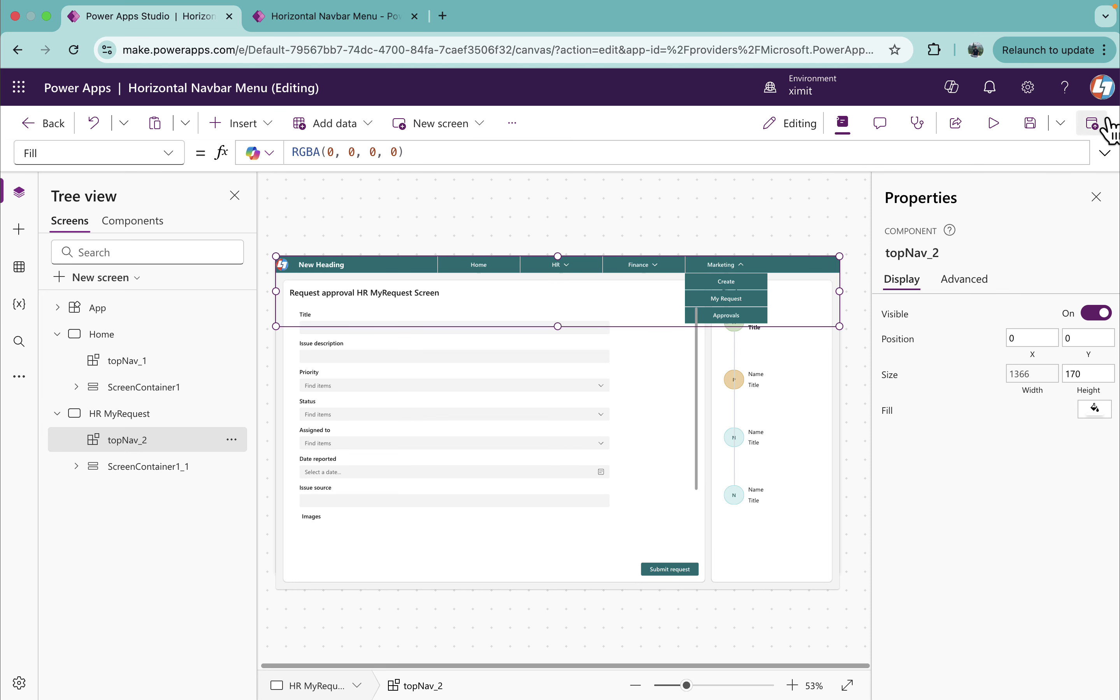
Save the Horizontal Navbar Menu app and publish this version with its existing description
left_click(1030, 123)
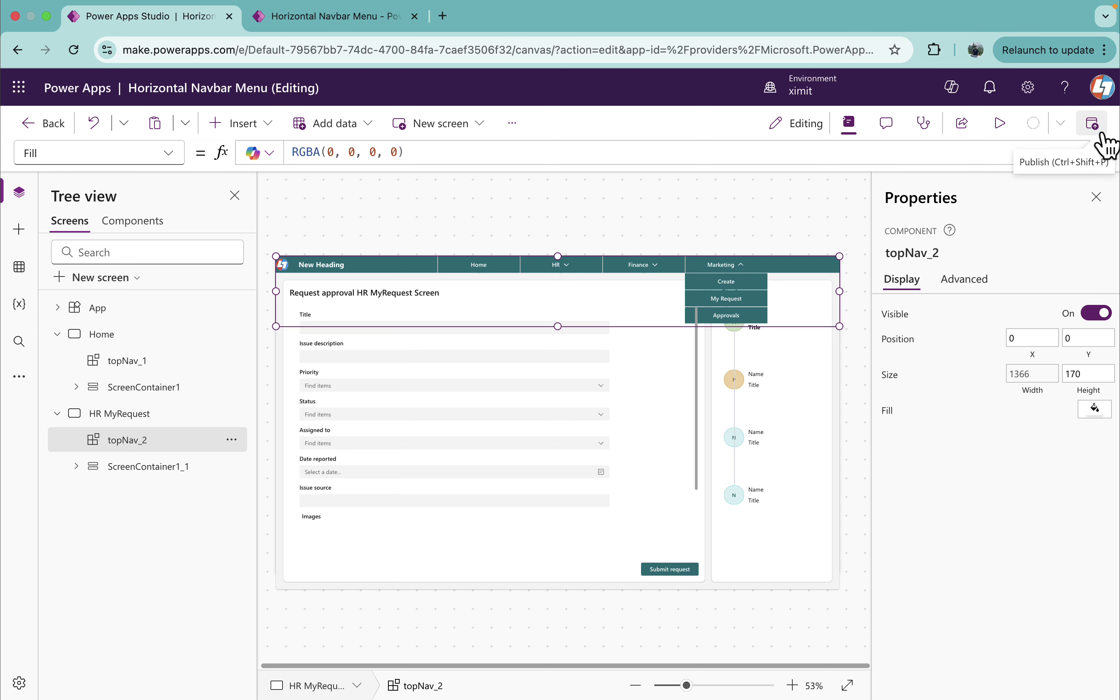
left_click(1099, 136)
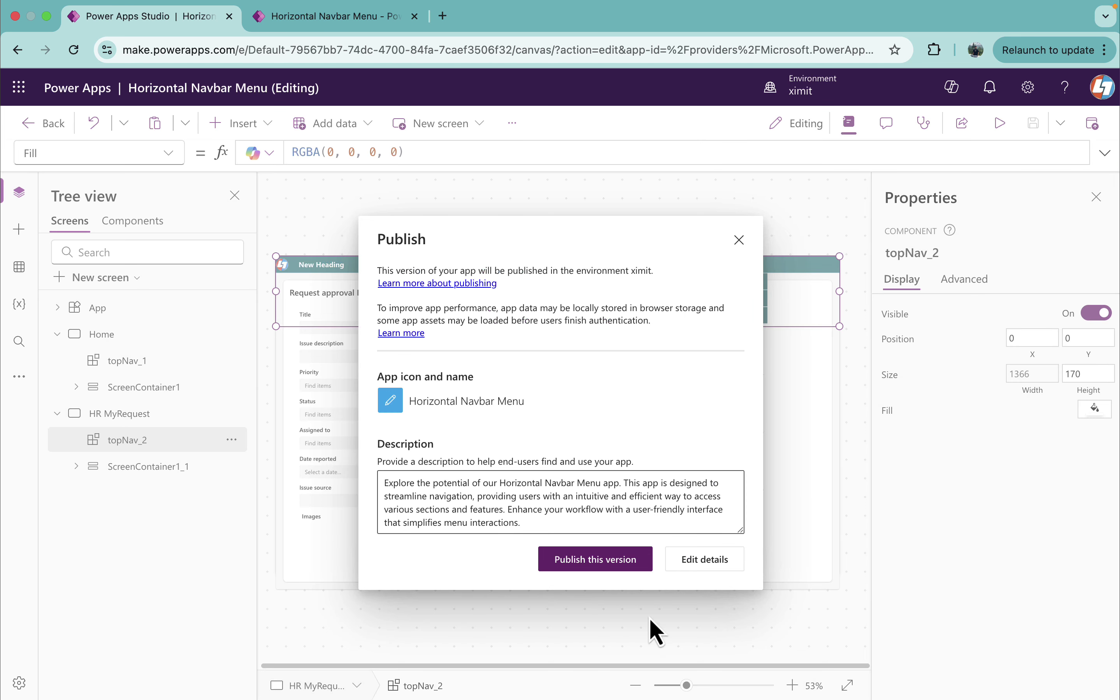
left_click(586, 561)
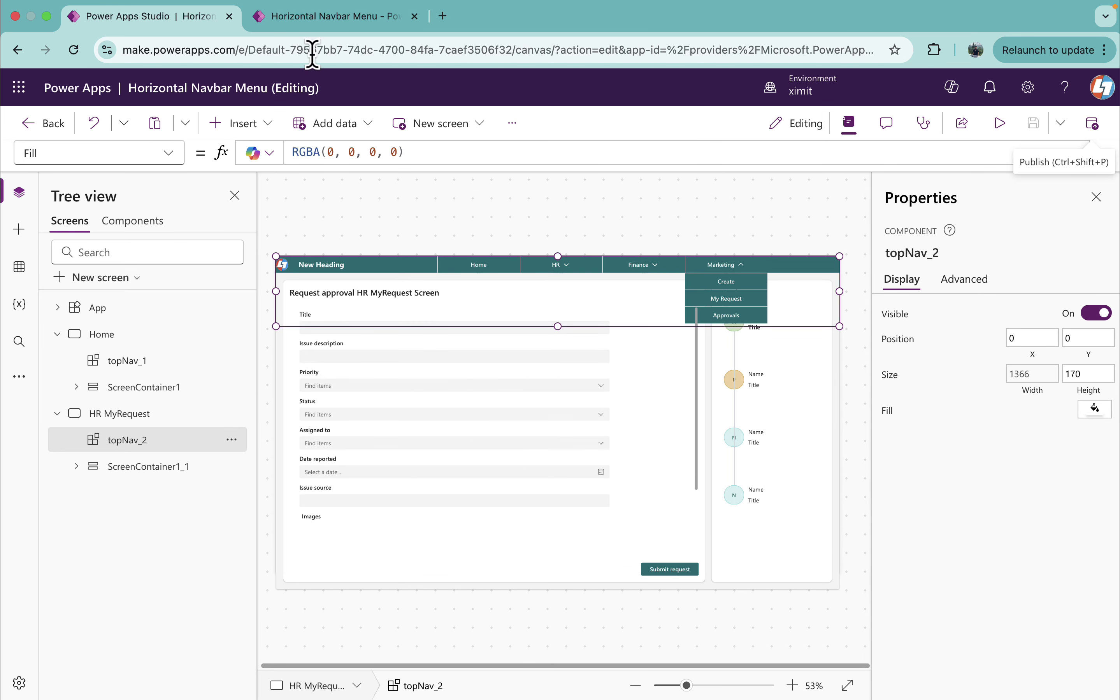
Switch to the running Horizontal Navbar Menu app and refresh it to the latest published version
left_click(305, 27)
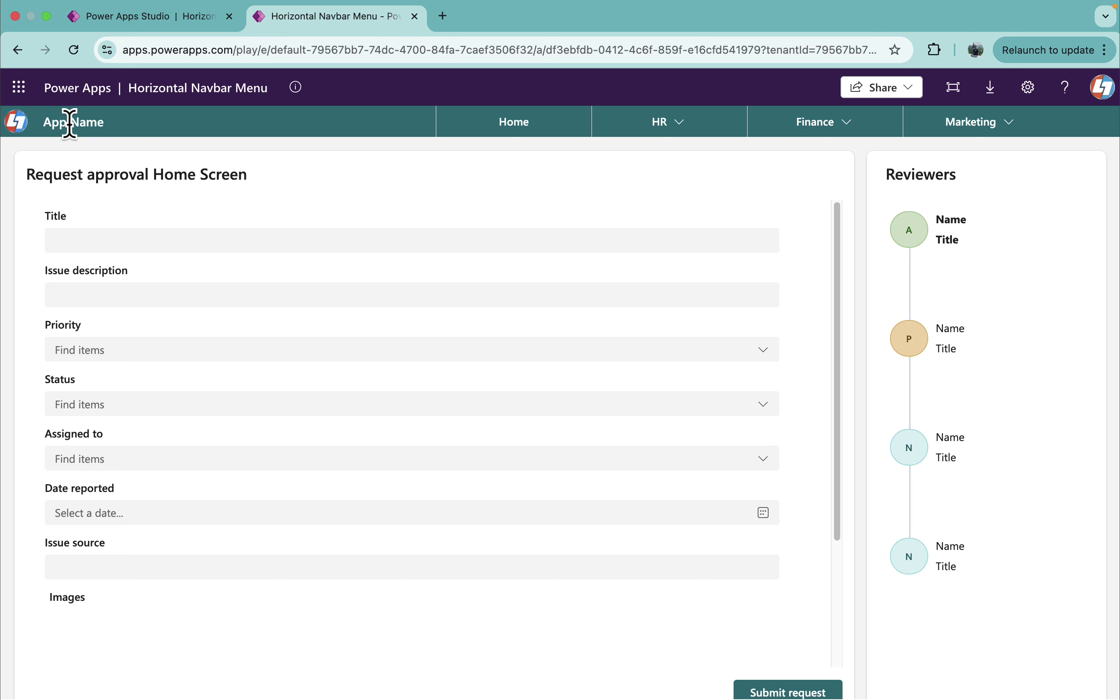
left_click(73, 50)
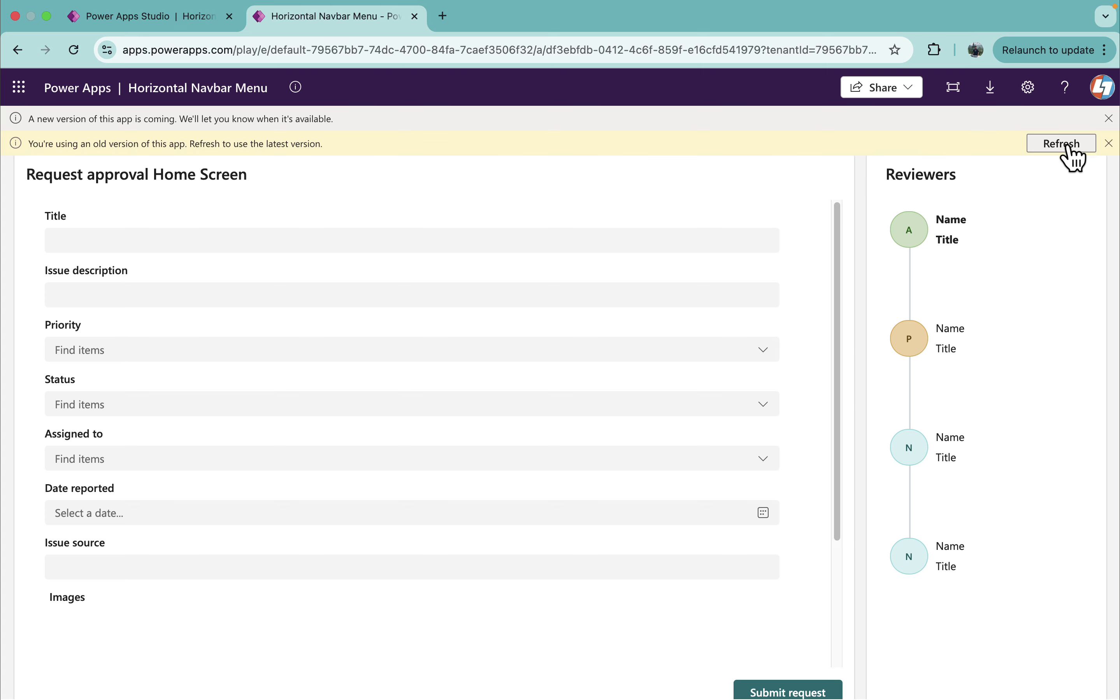
left_click(1061, 144)
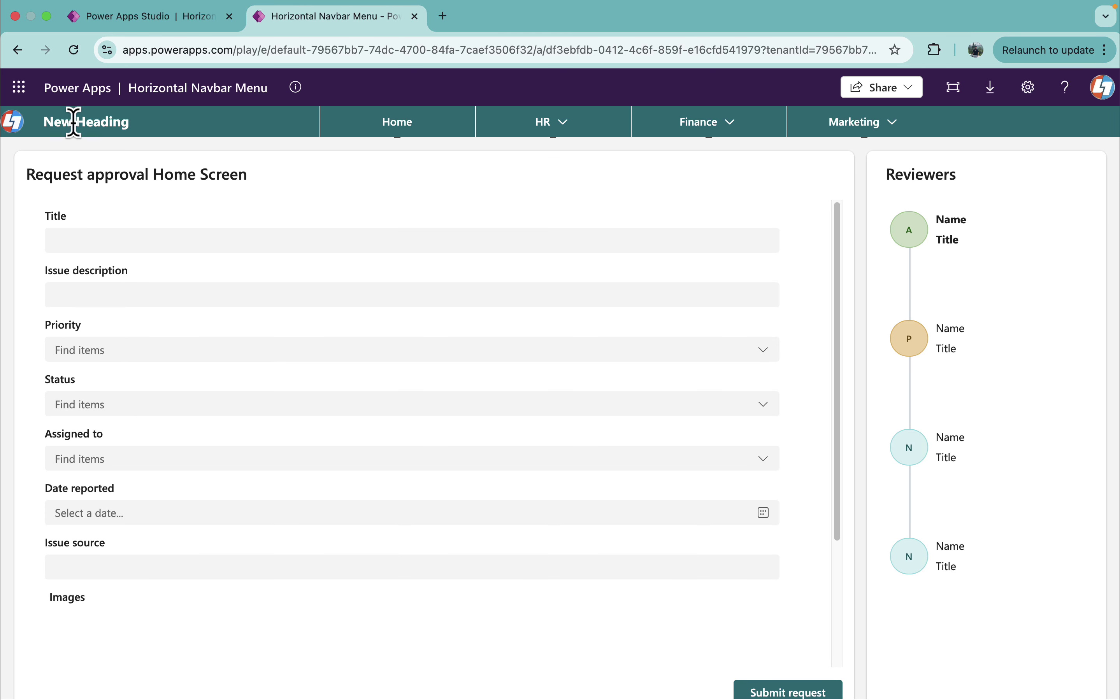
Test the HR, Finance and Marketing submenus and the Home item in the published app's navbar
left_click(556, 132)
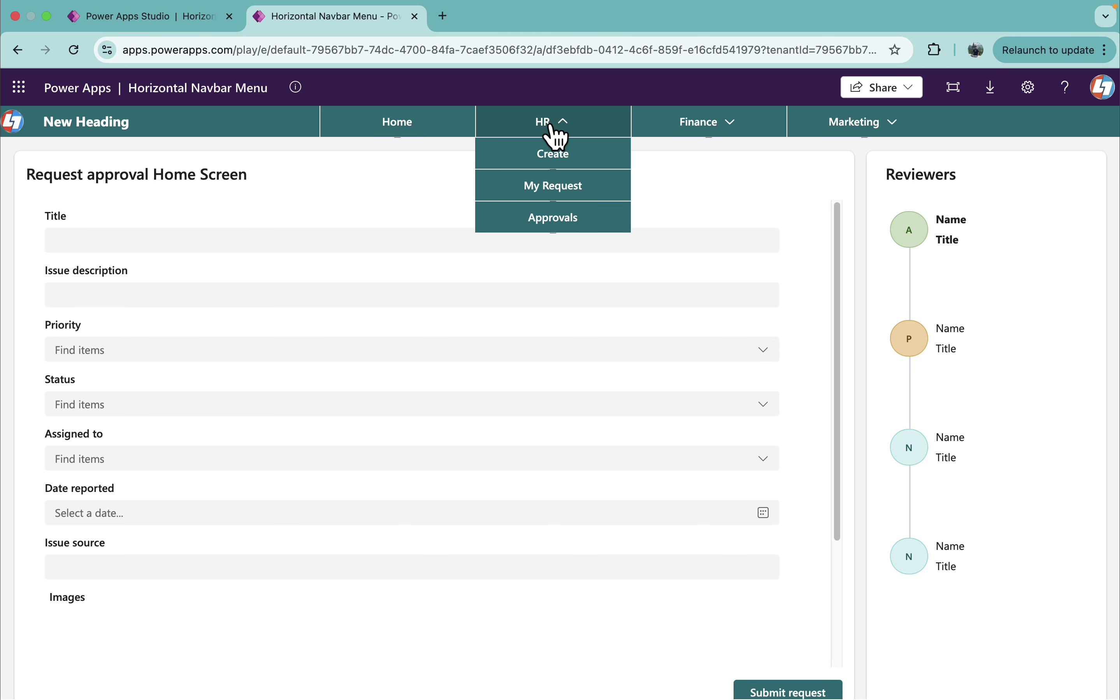
left_click(693, 135)
left_click(847, 130)
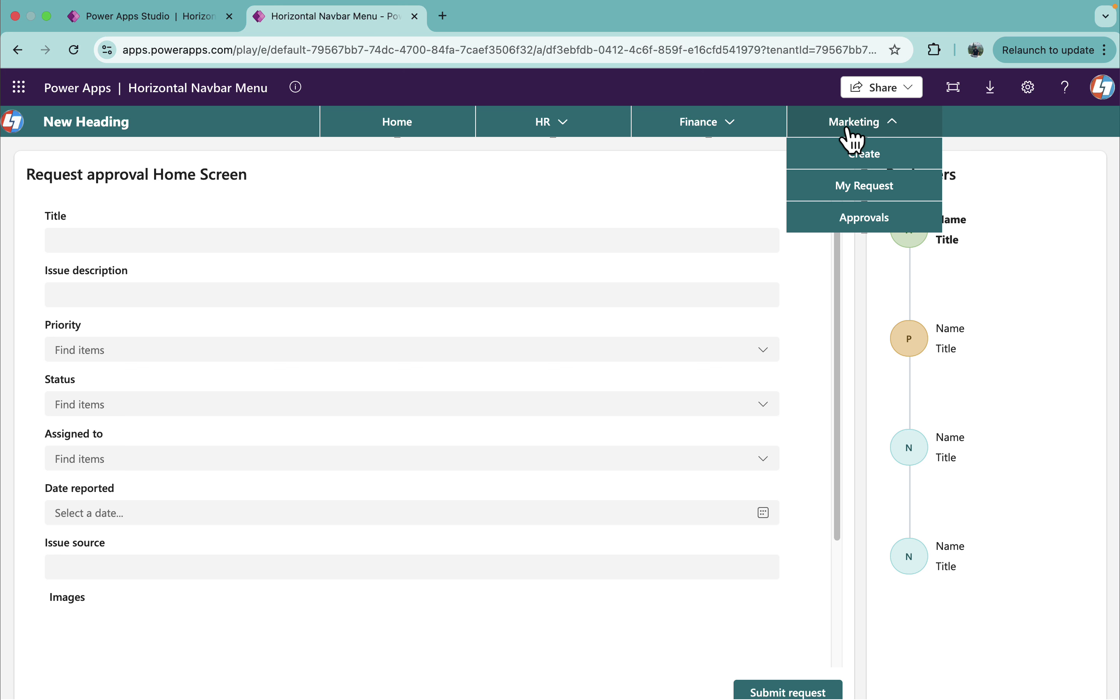
left_click(737, 130)
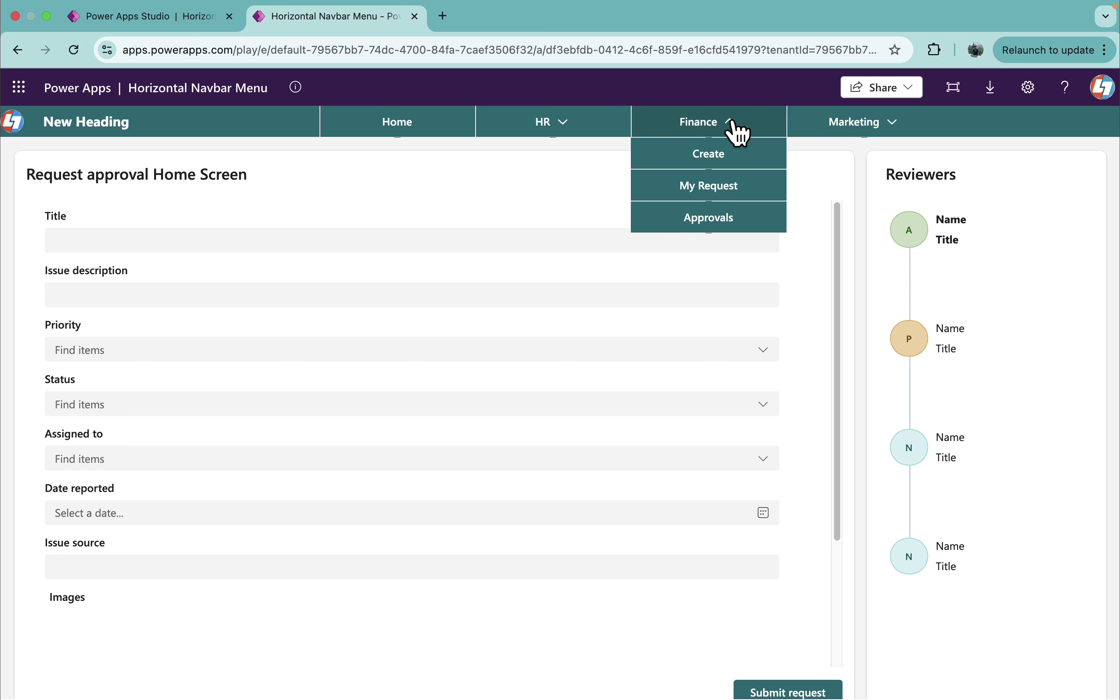
left_click(581, 133)
left_click(418, 129)
left_click(530, 135)
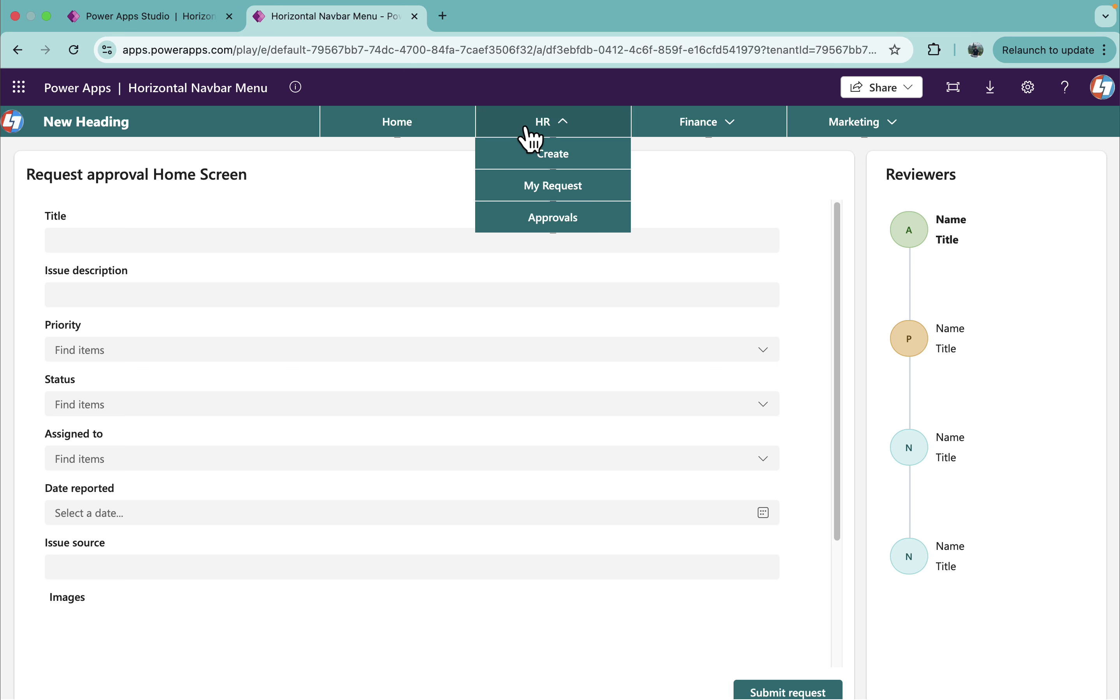
left_click(702, 132)
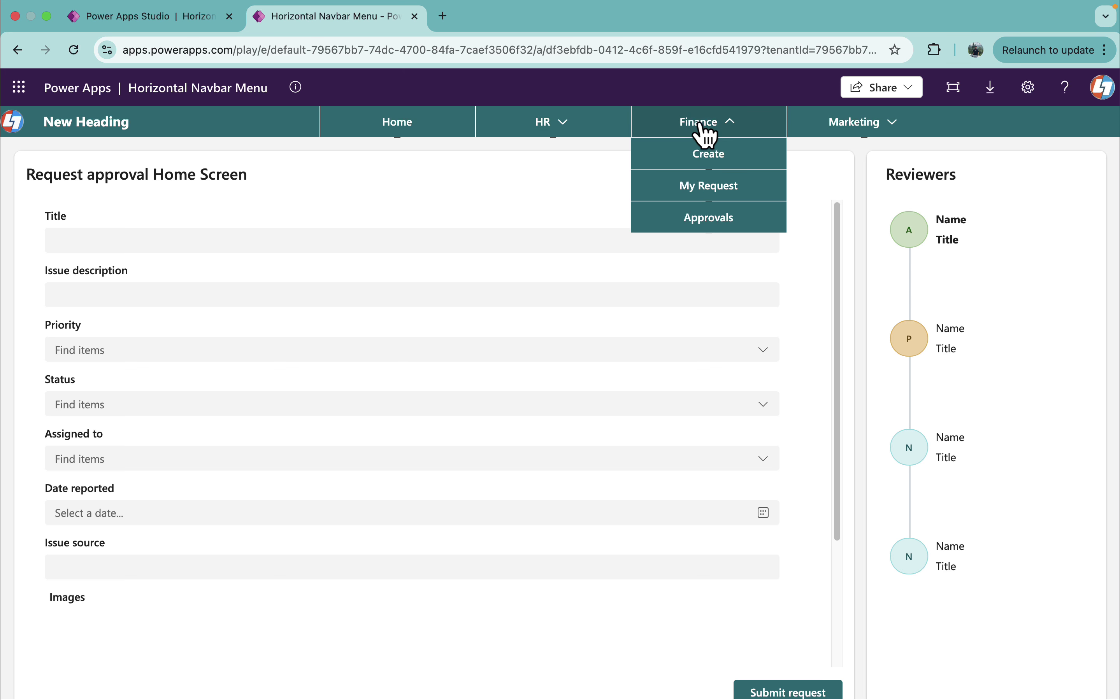
Test navigation from HR > My Request back to Home, and check the Marketing and Finance submenus from there
left_click(565, 135)
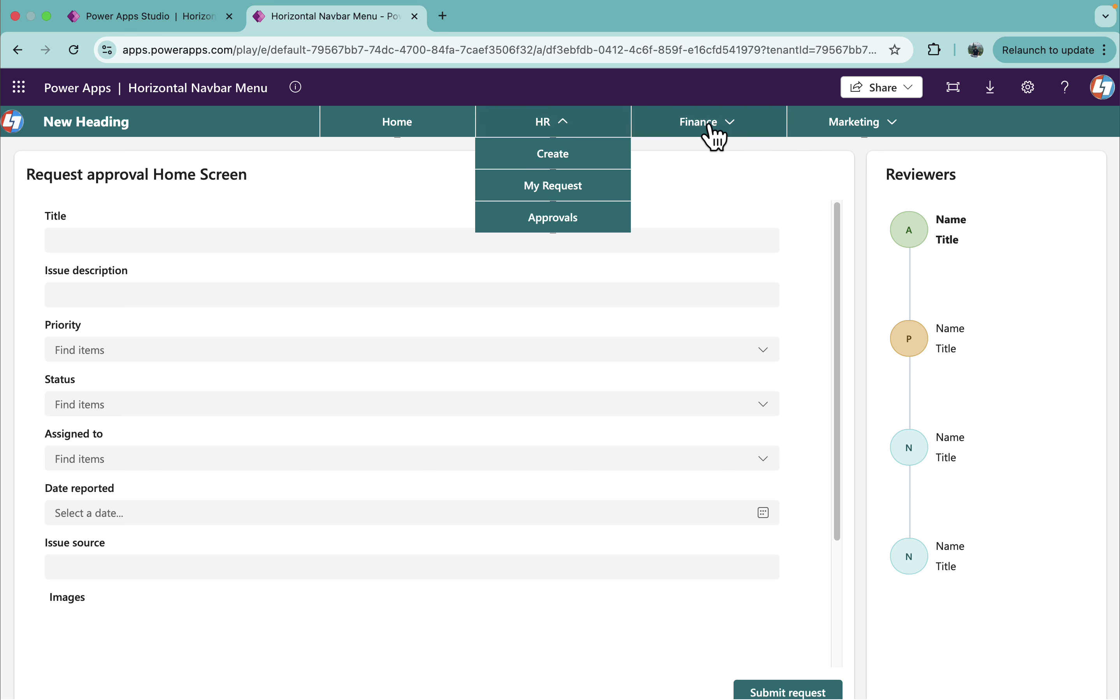
left_click(571, 200)
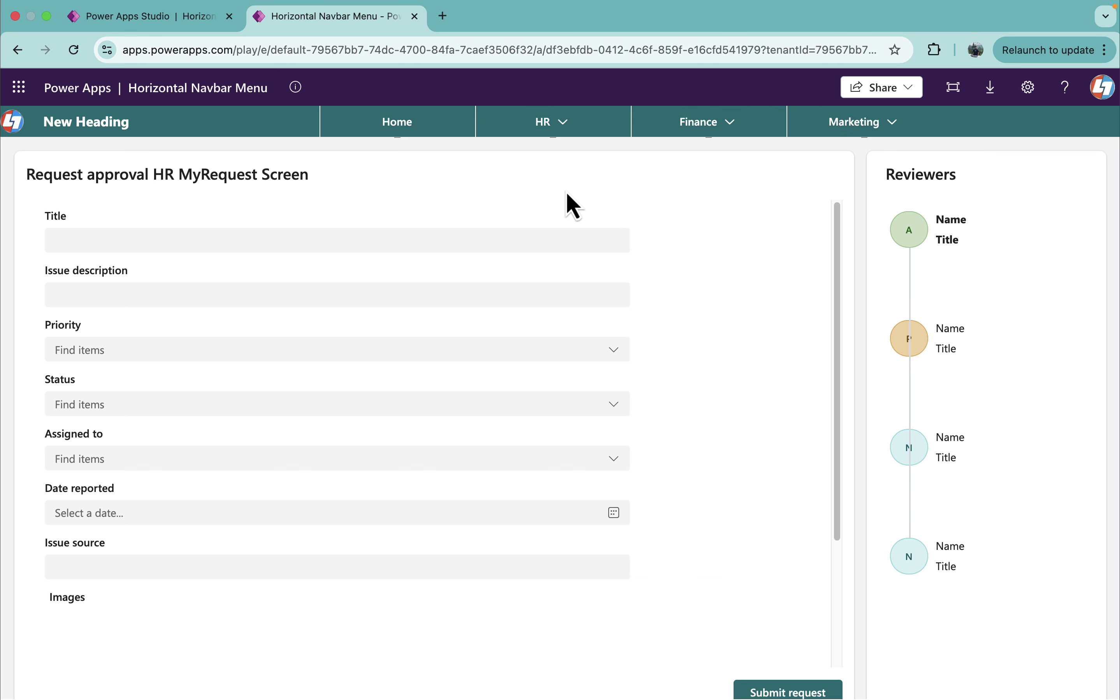
left_click(410, 127)
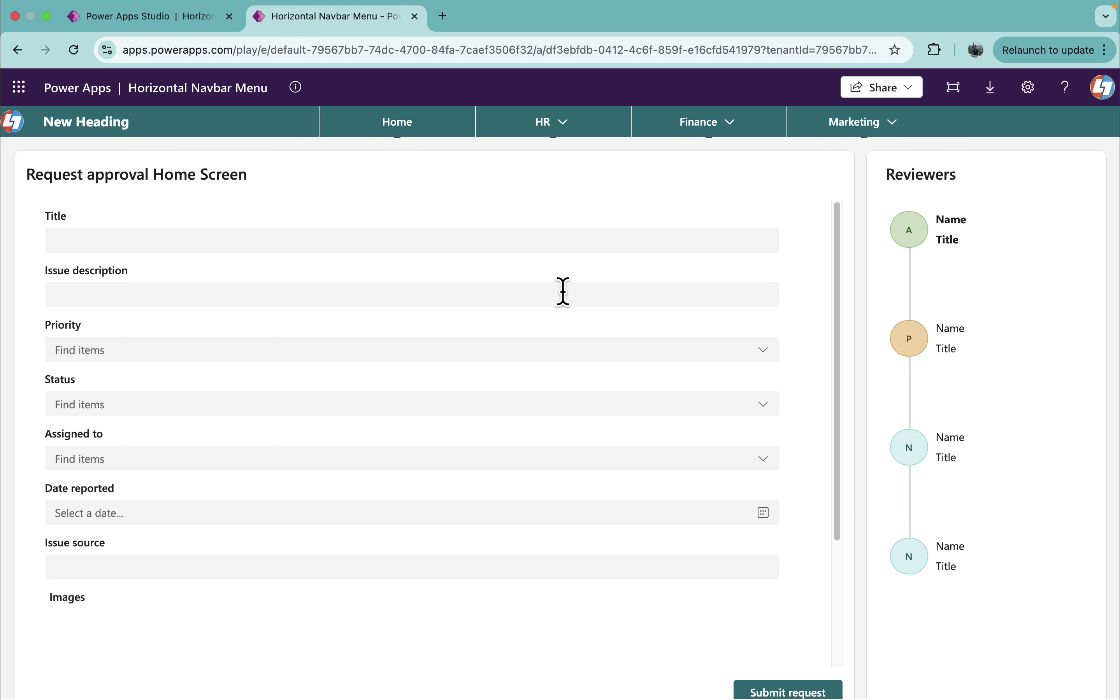
left_click(828, 129)
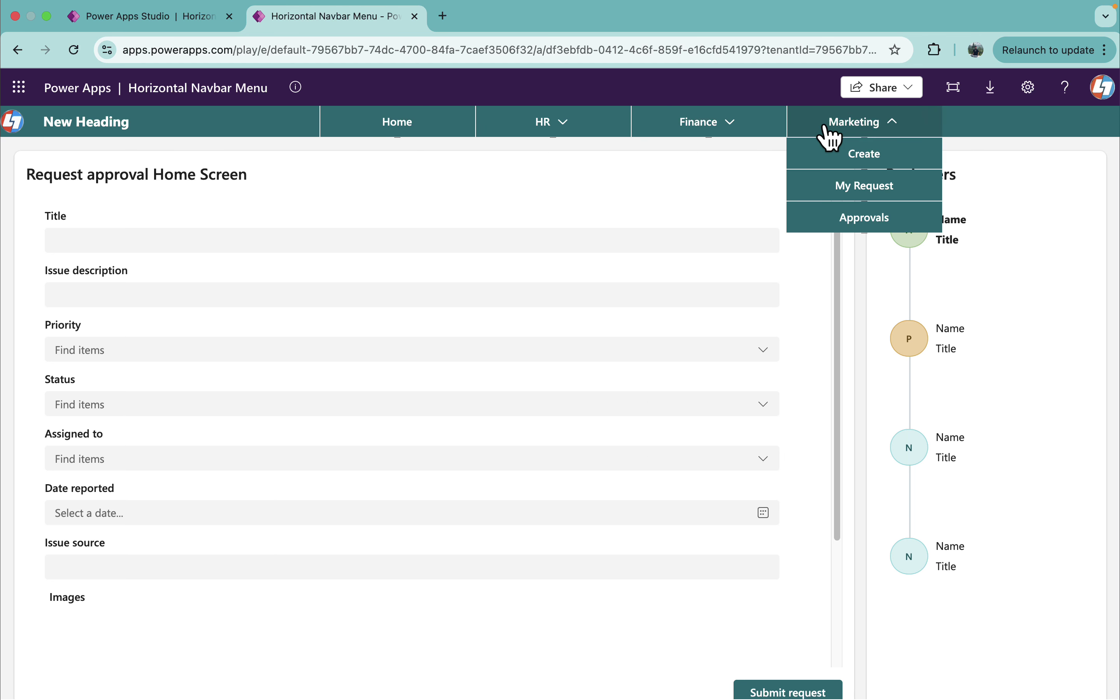
left_click(695, 124)
left_click(409, 126)
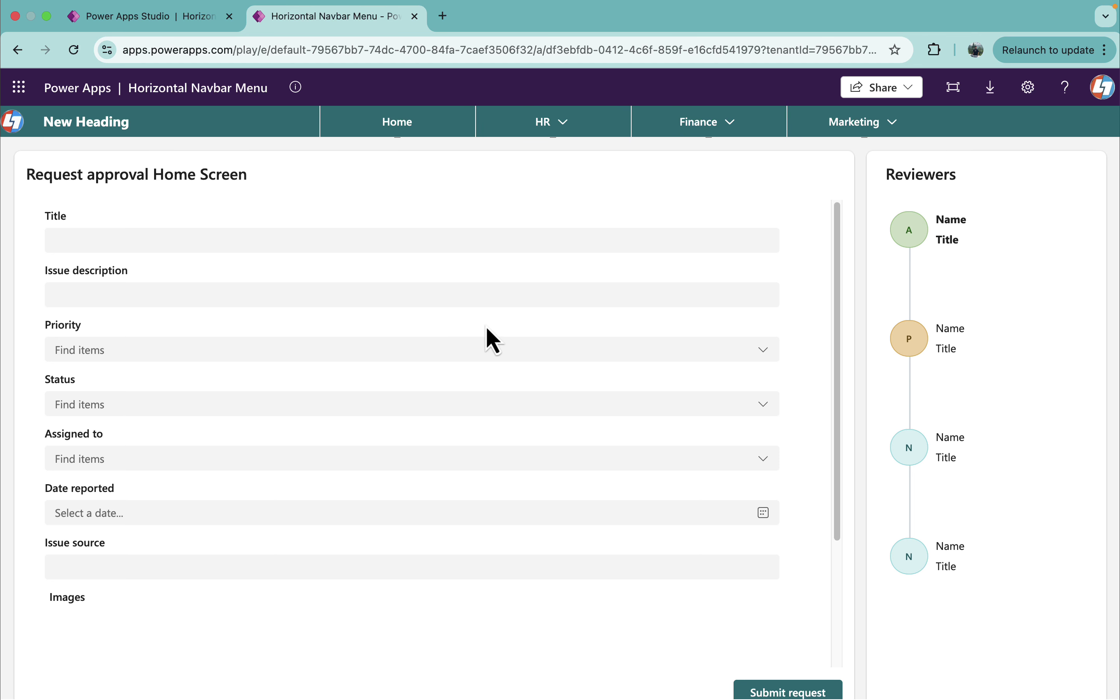
Return to Power Apps Studio, try the Power Apps, Teams and Red themes, and apply the Green theme to the app
left_click(160, 25)
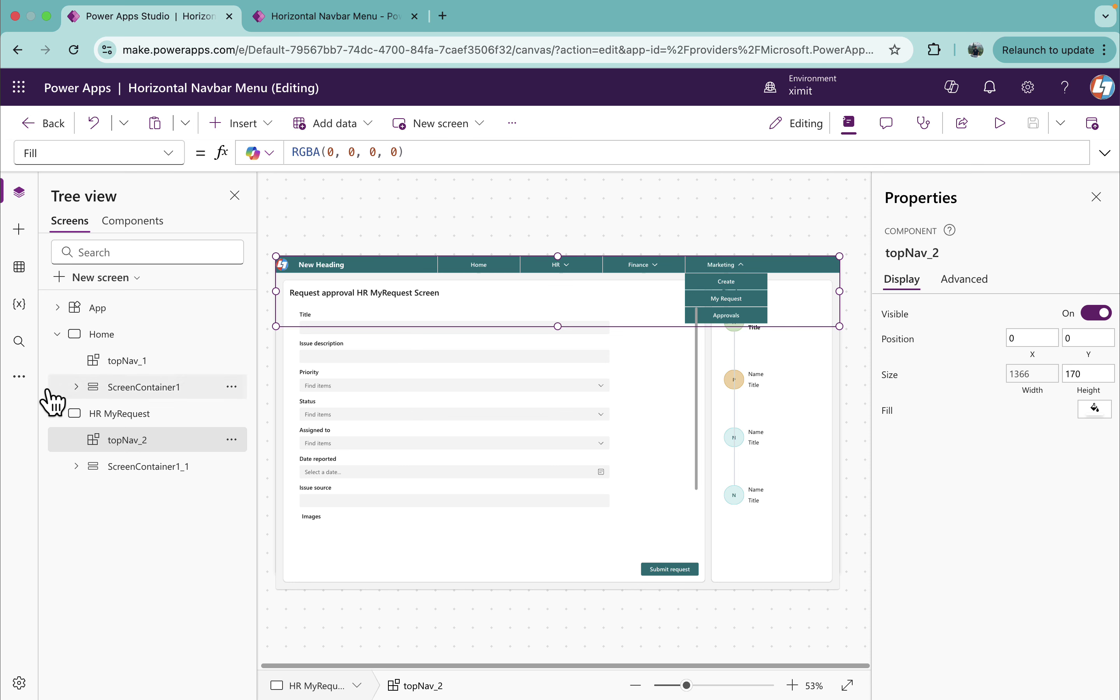
left_click(21, 378)
left_click(111, 386)
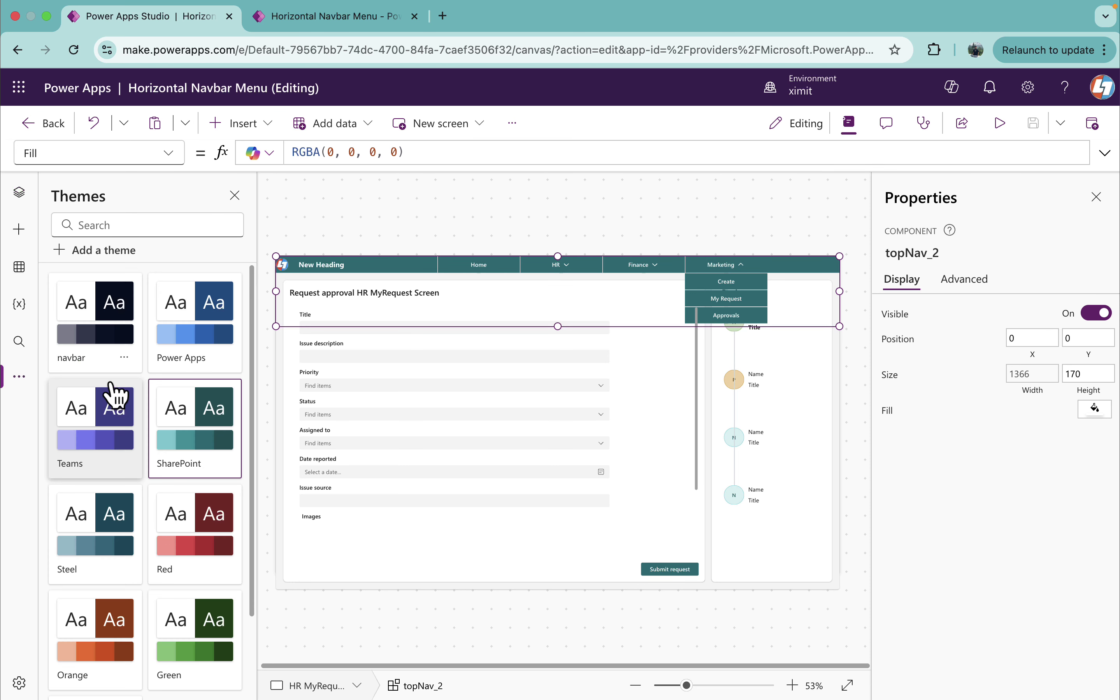
left_click(203, 324)
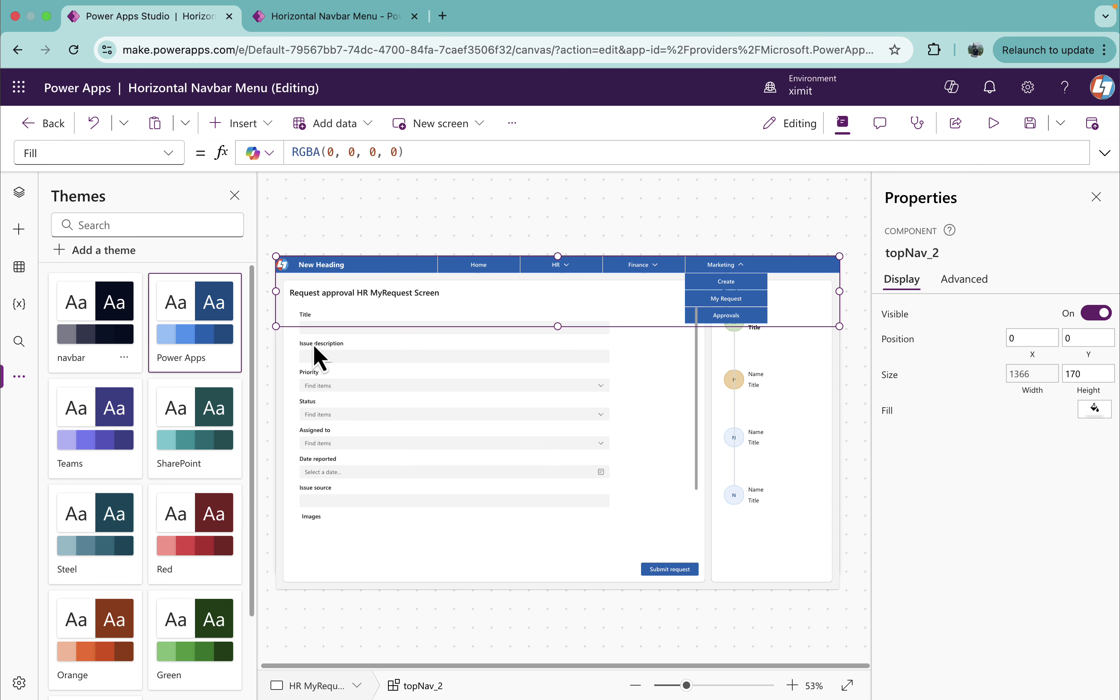
left_click(120, 419)
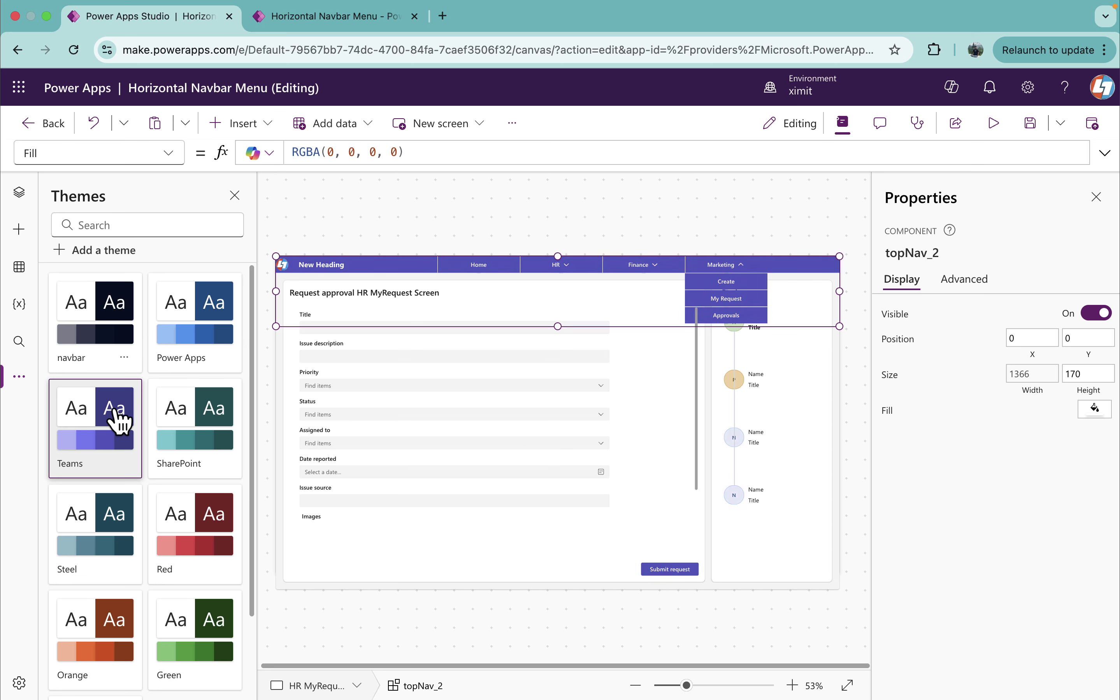
left_click(212, 538)
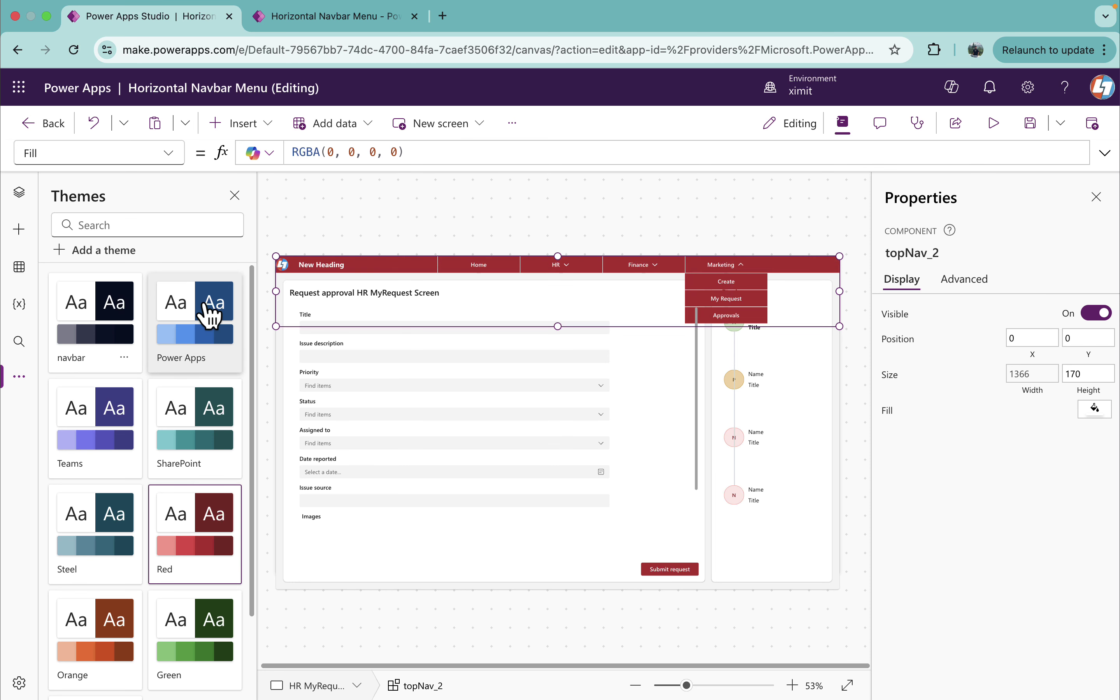
left_click(208, 637)
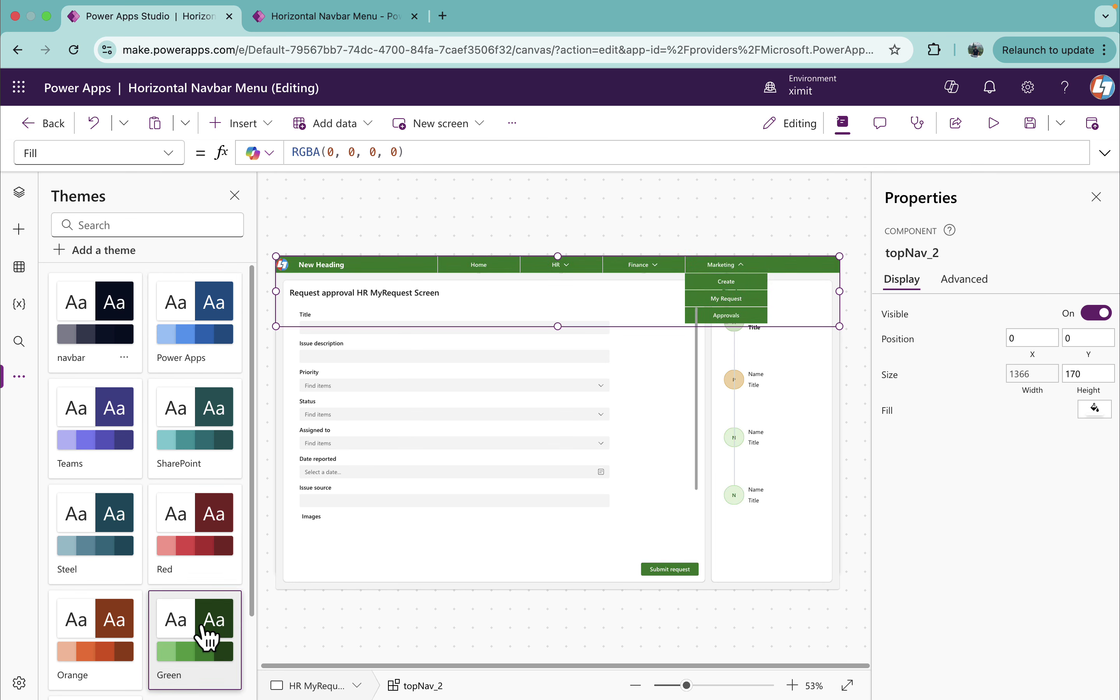
Publish the Green-themed version and refresh the running app to check the navbar in it
left_click(1091, 124)
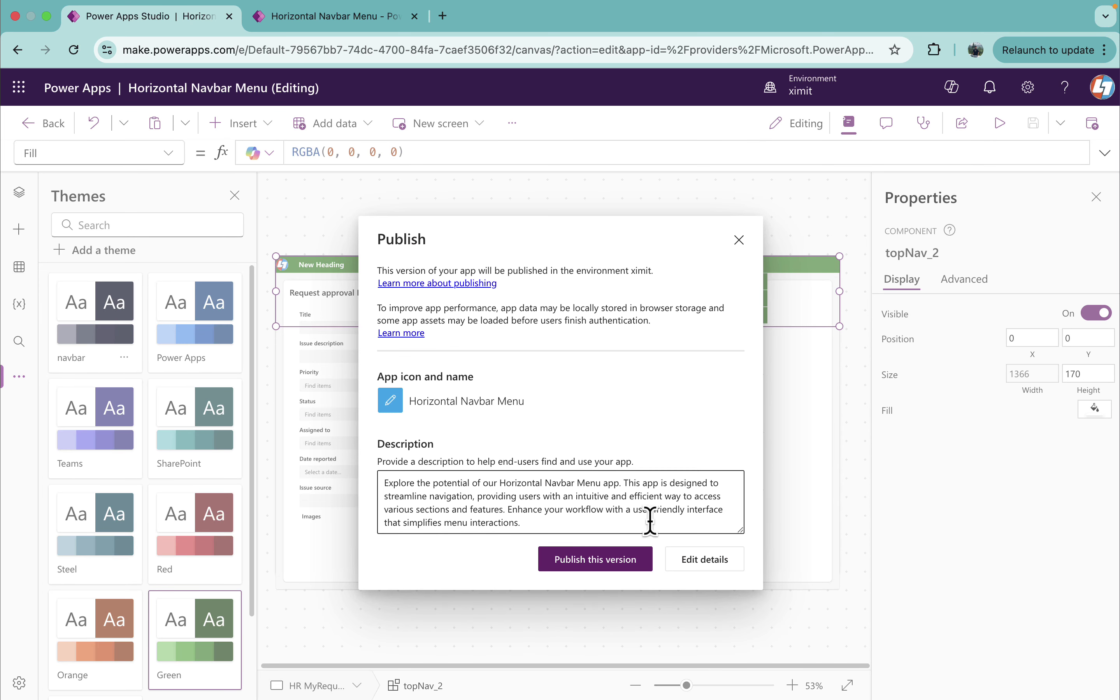
left_click(608, 563)
left_click(330, 19)
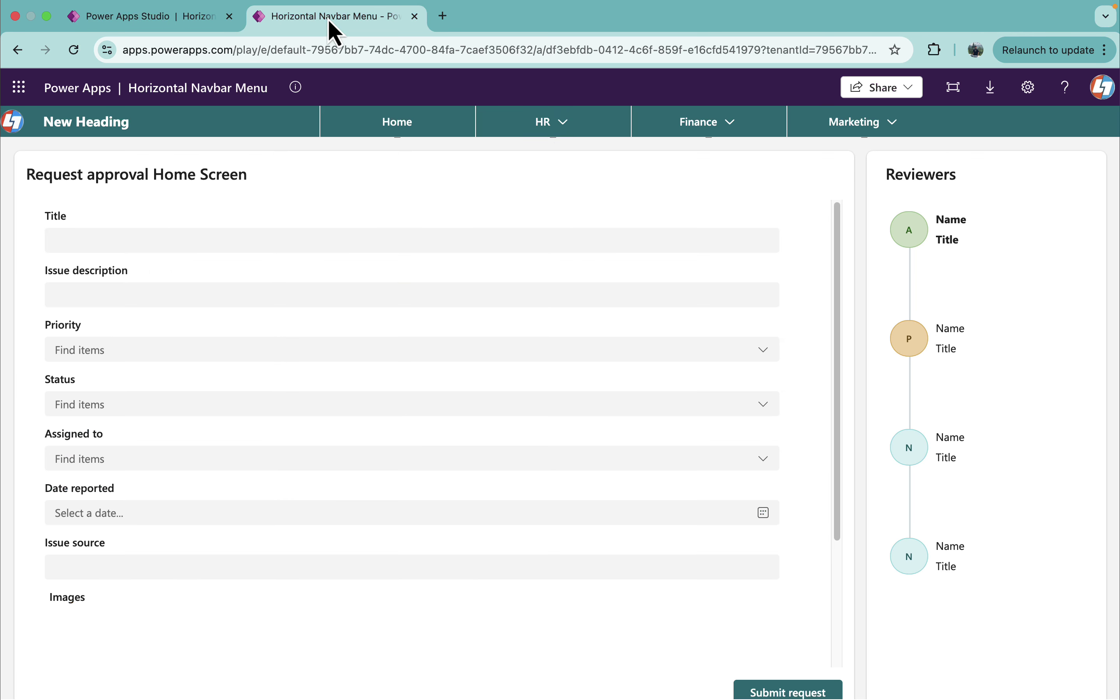
left_click(74, 51)
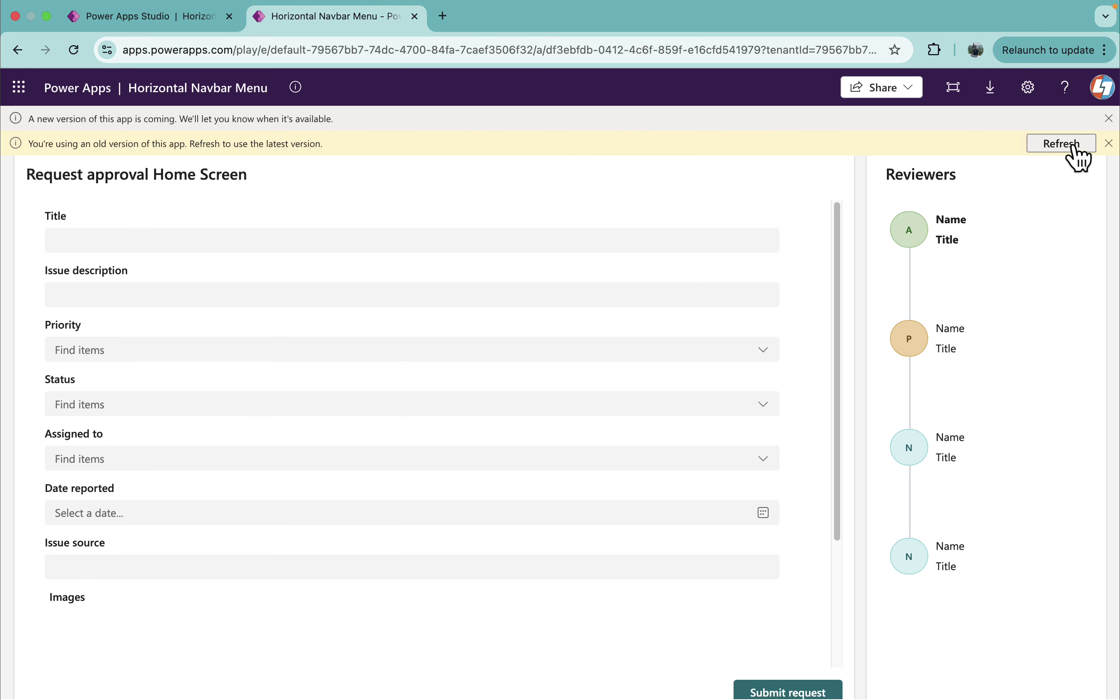
left_click(1075, 146)
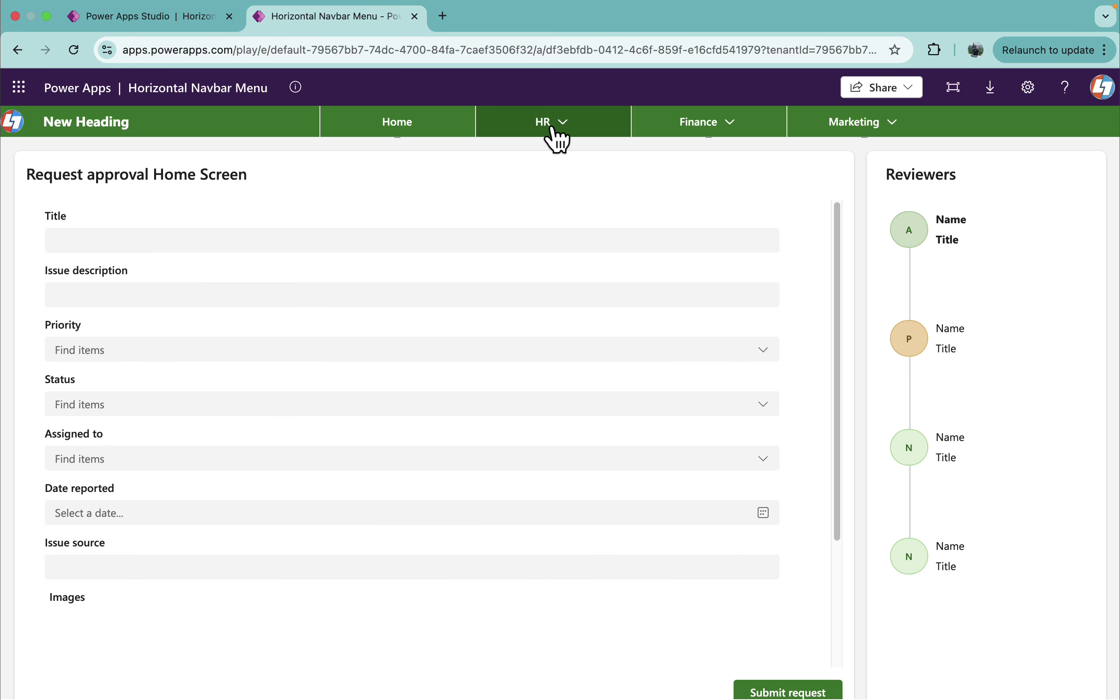
mouse_move(863, 131)
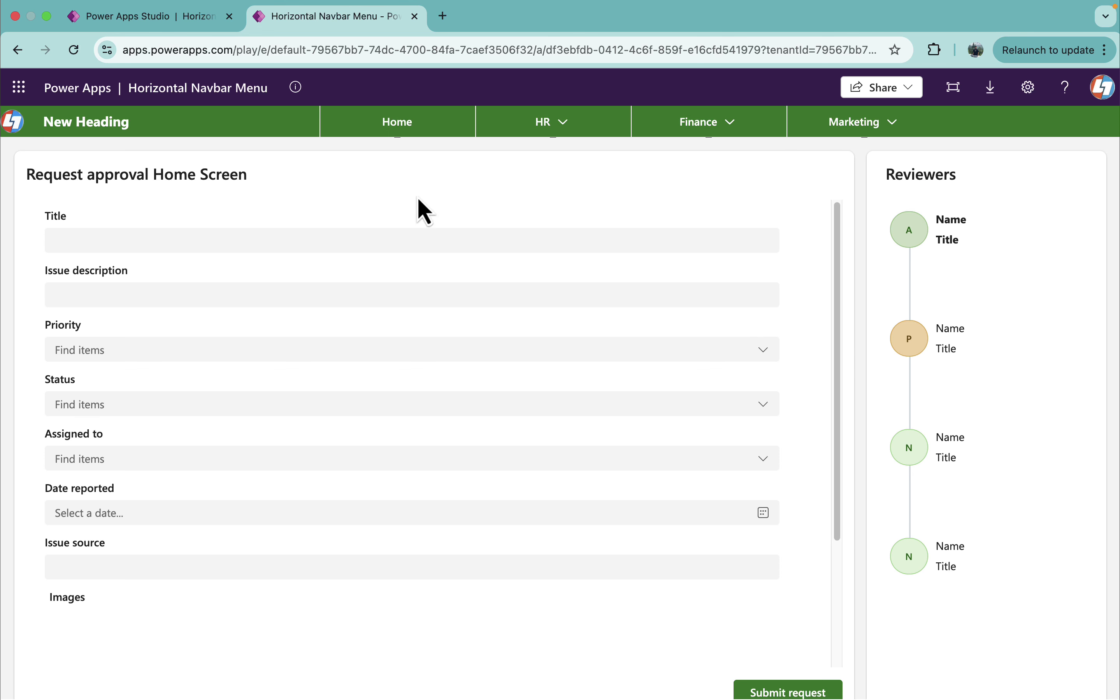
Return to Power Apps Studio and close the theme list
left_click(148, 31)
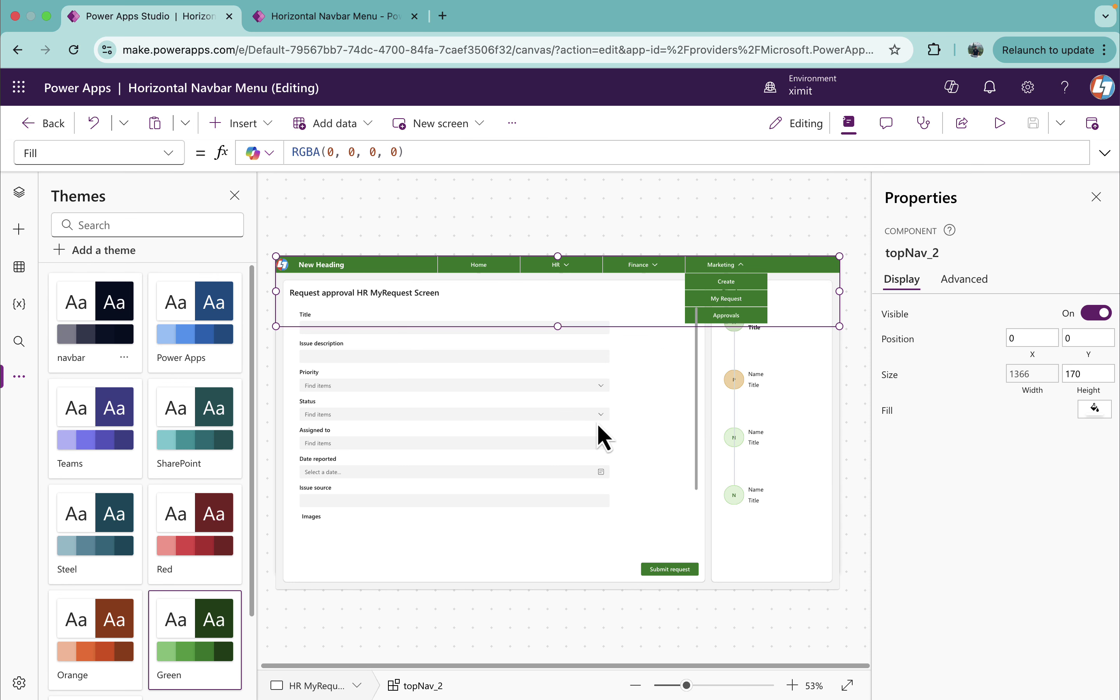
left_click(235, 196)
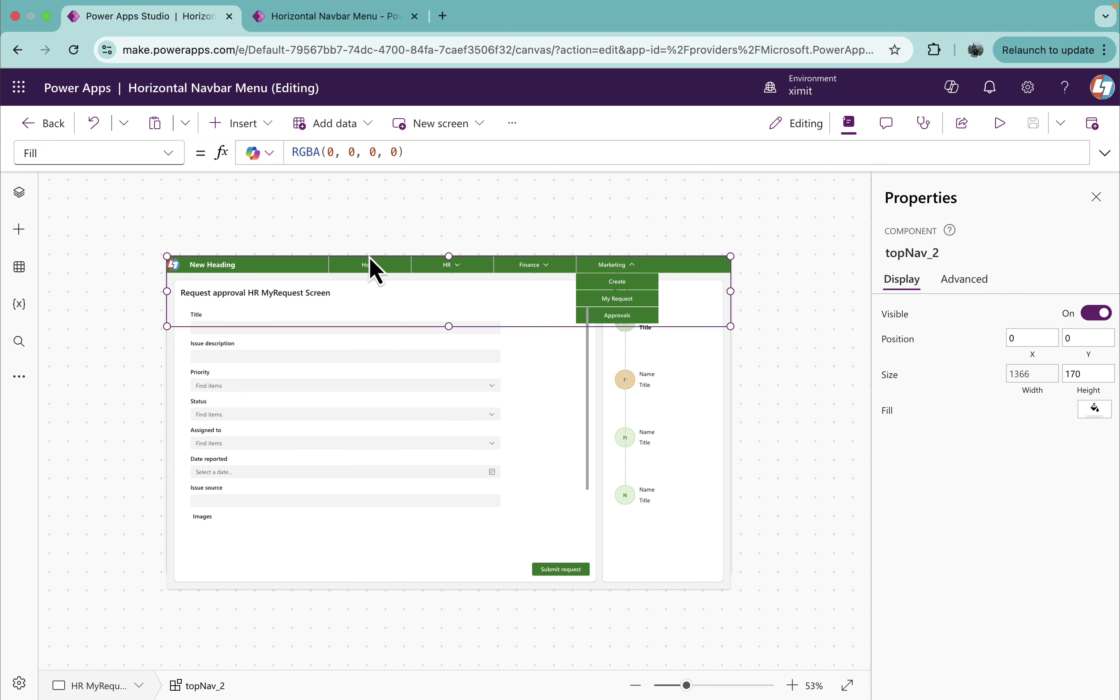